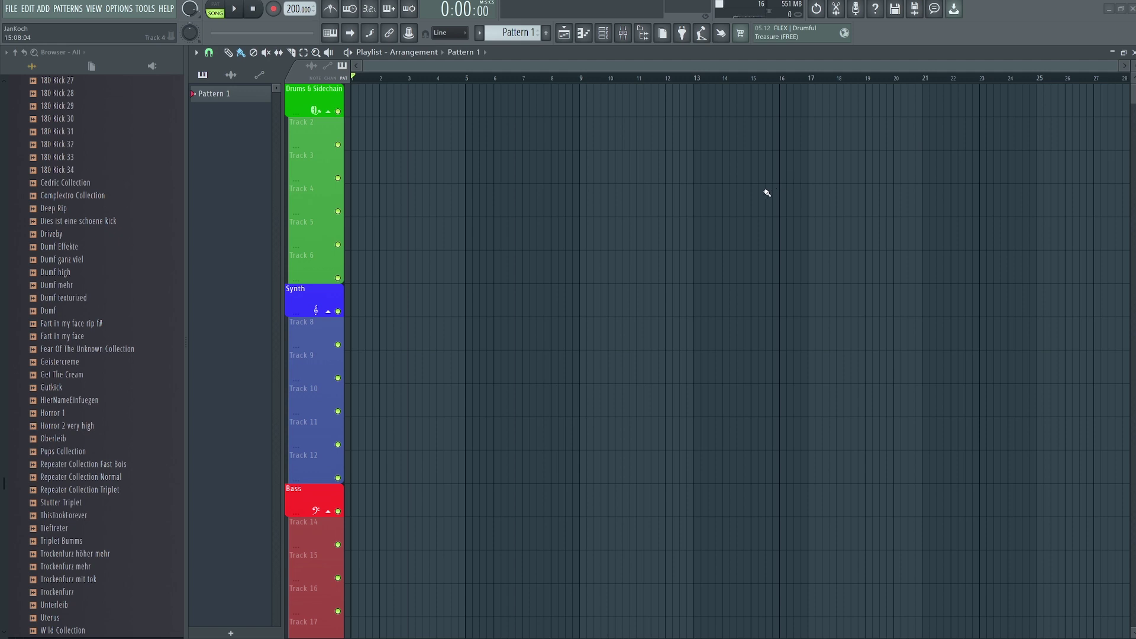
Open the Bass 1 - Serum synth and turn oscillator A's phase, random phase and level fully down.
{"action": "left_click", "coordinate": [603, 32]}
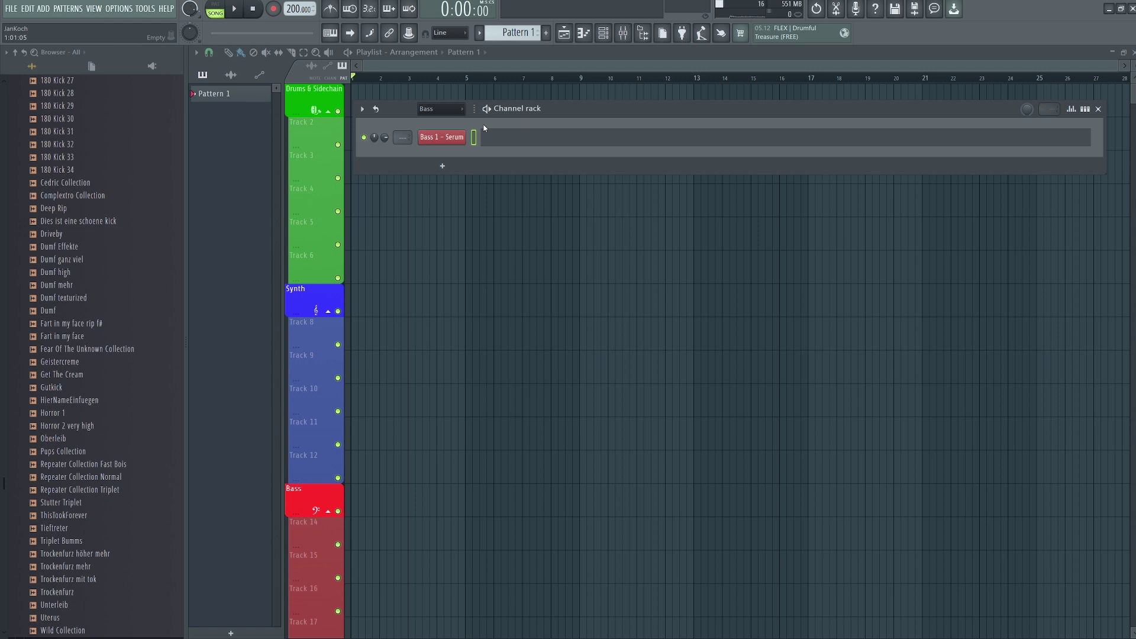
{"action": "left_click", "coordinate": [438, 138]}
{"action": "left_click_drag", "start_coordinate": [367, 140], "coordinate": [573, 65]}
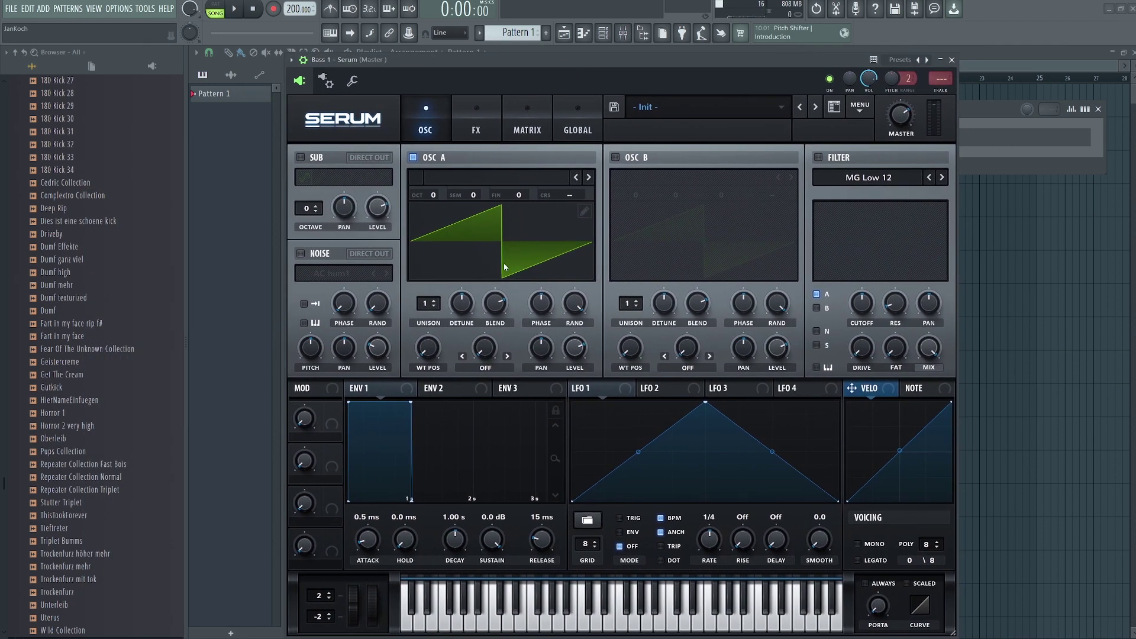
{"action": "left_click_drag", "start_coordinate": [542, 297], "coordinate": [549, 314]}
{"action": "left_click_drag", "start_coordinate": [575, 302], "coordinate": [570, 344]}
{"action": "left_click_drag", "start_coordinate": [540, 303], "coordinate": [537, 341]}
{"action": "left_click_drag", "start_coordinate": [539, 309], "coordinate": [576, 385]}
Reshape LFO 1 into a steep rounded drop from full level near the start, followed by a gentle curved rise to about mid-height.
{"action": "left_click_drag", "start_coordinate": [705, 402], "coordinate": [558, 379]}
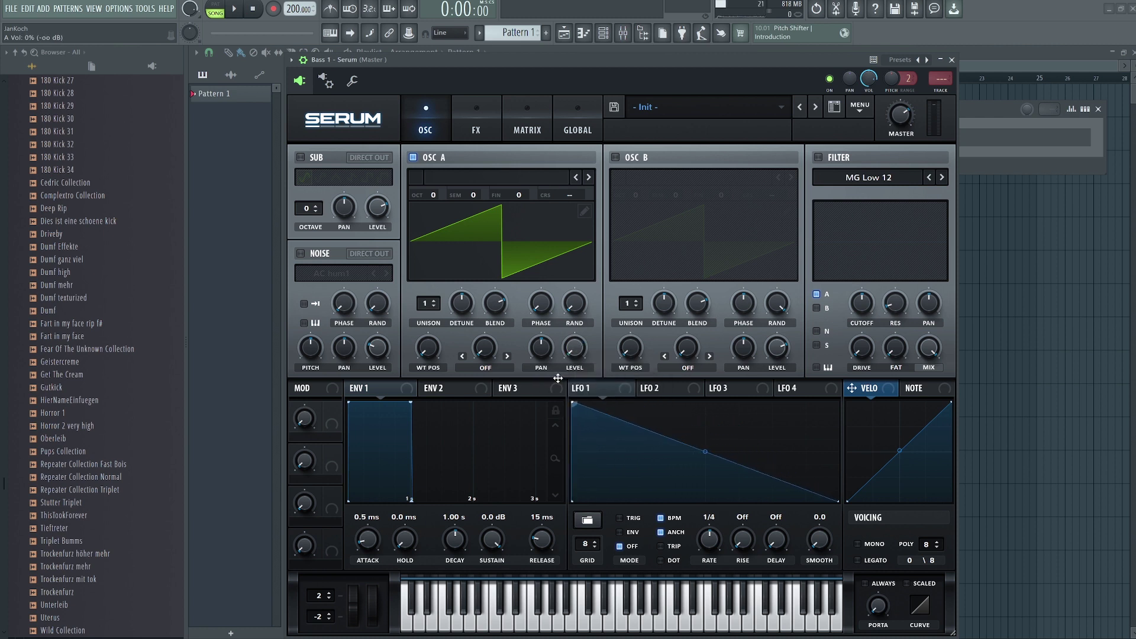
{"action": "double_click", "coordinate": [620, 485]}
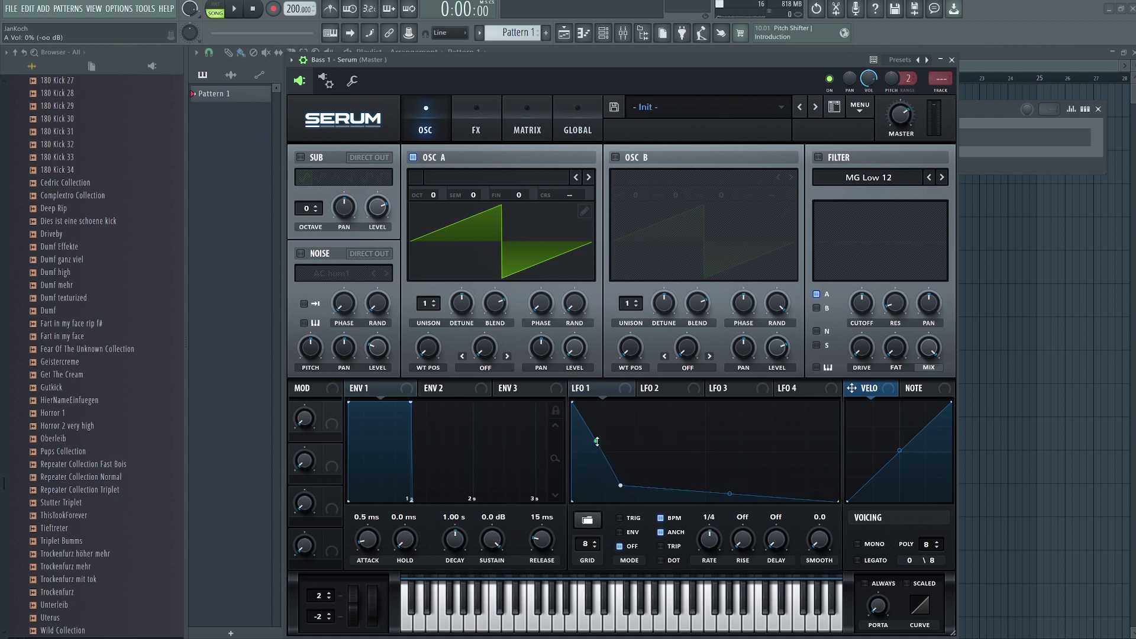
{"action": "left_click_drag", "start_coordinate": [597, 441], "coordinate": [596, 414]}
{"action": "left_click_drag", "start_coordinate": [620, 485], "coordinate": [618, 491]}
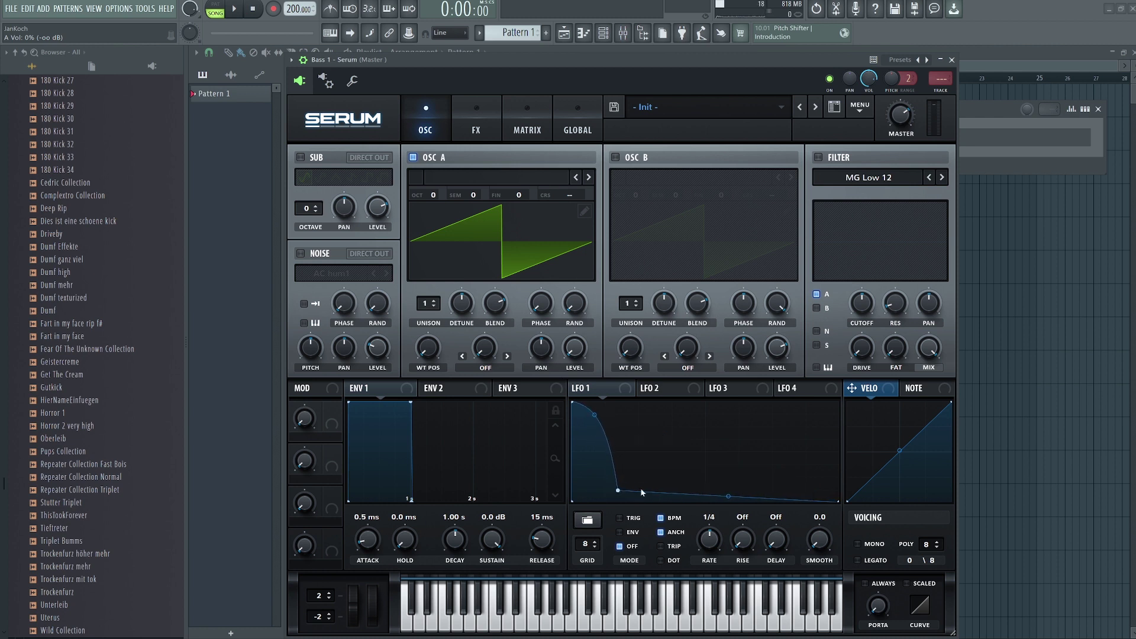
{"action": "left_click_drag", "start_coordinate": [838, 502], "coordinate": [734, 475]}
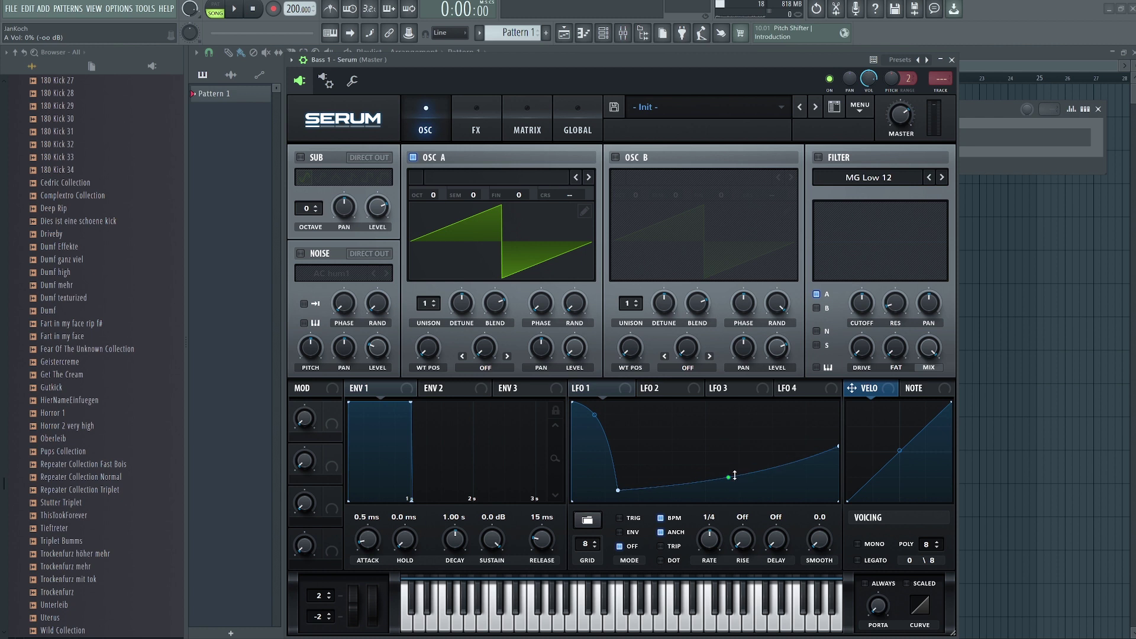
Assign LFO 1 in Trig mode to oscillator A's level and route Serum to mixer track 8.
{"action": "left_click_drag", "start_coordinate": [576, 388], "coordinate": [574, 351]}
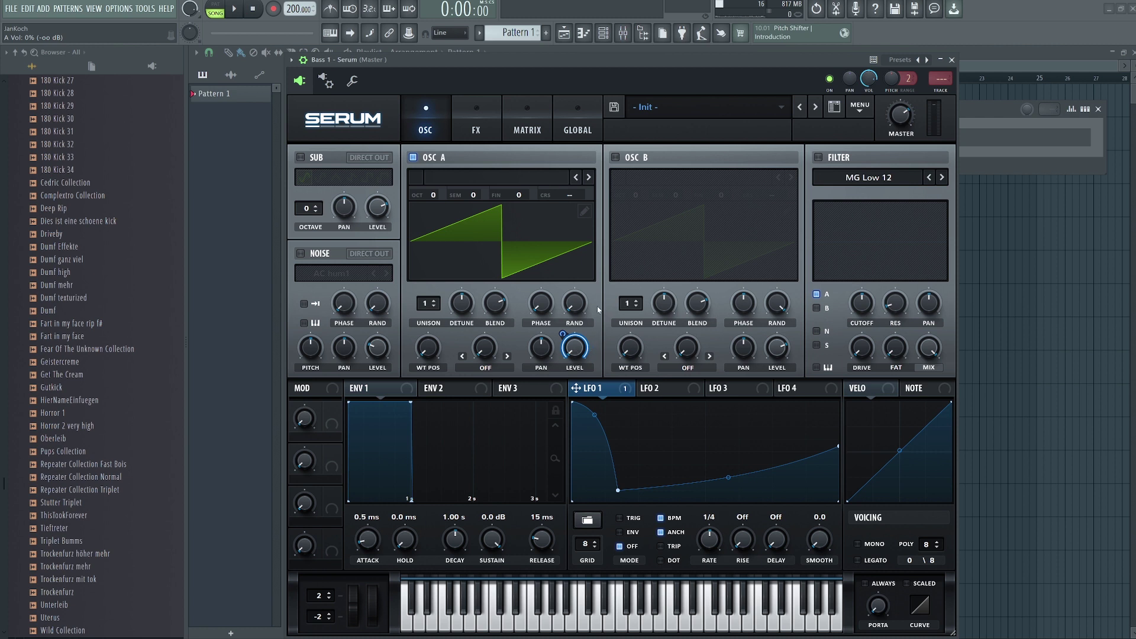
{"action": "left_click", "coordinate": [619, 518]}
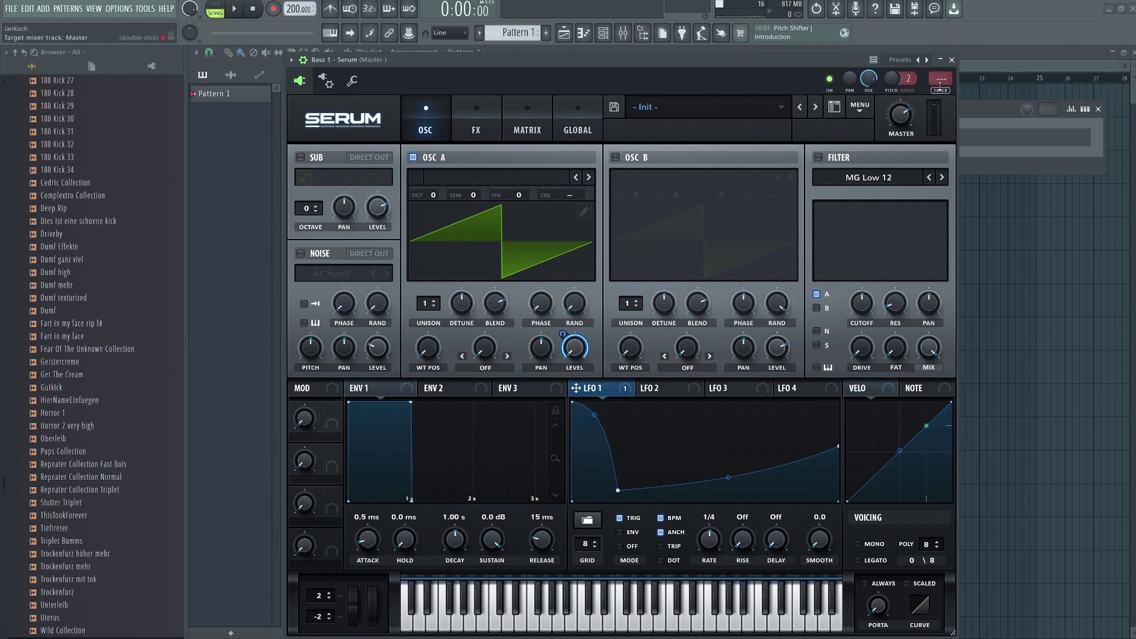
{"action": "left_click_drag", "start_coordinate": [940, 79], "coordinate": [940, 57]}
{"action": "left_click", "coordinate": [951, 60]}
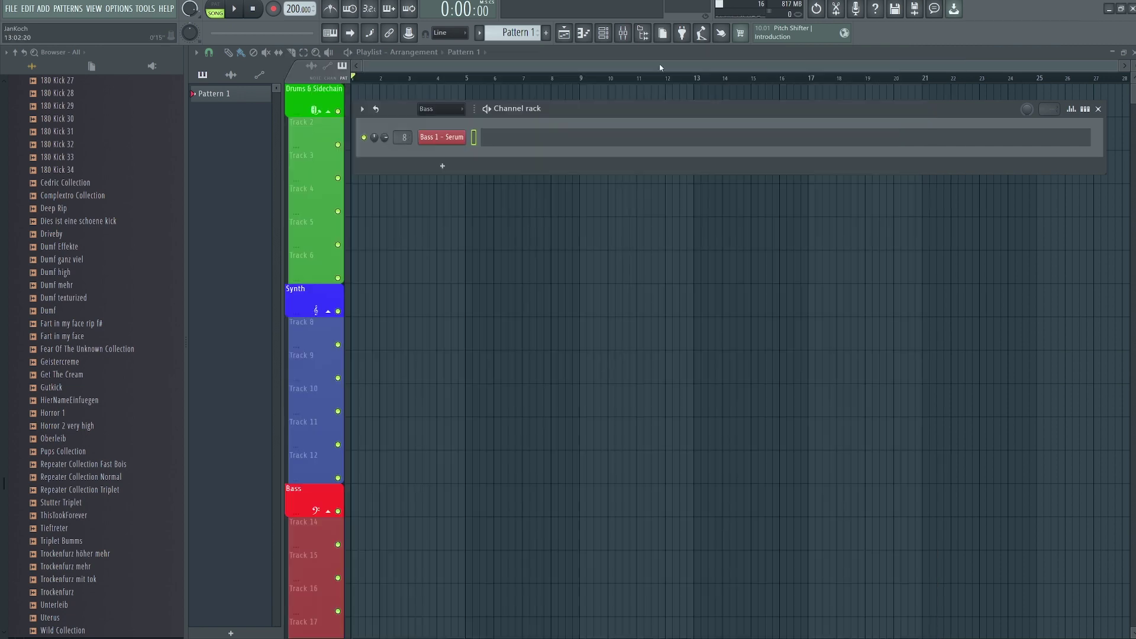
Open the mixer and examine the Edison and Fruity soft clipper plugins on Insert 8.
{"action": "left_click", "coordinate": [623, 33]}
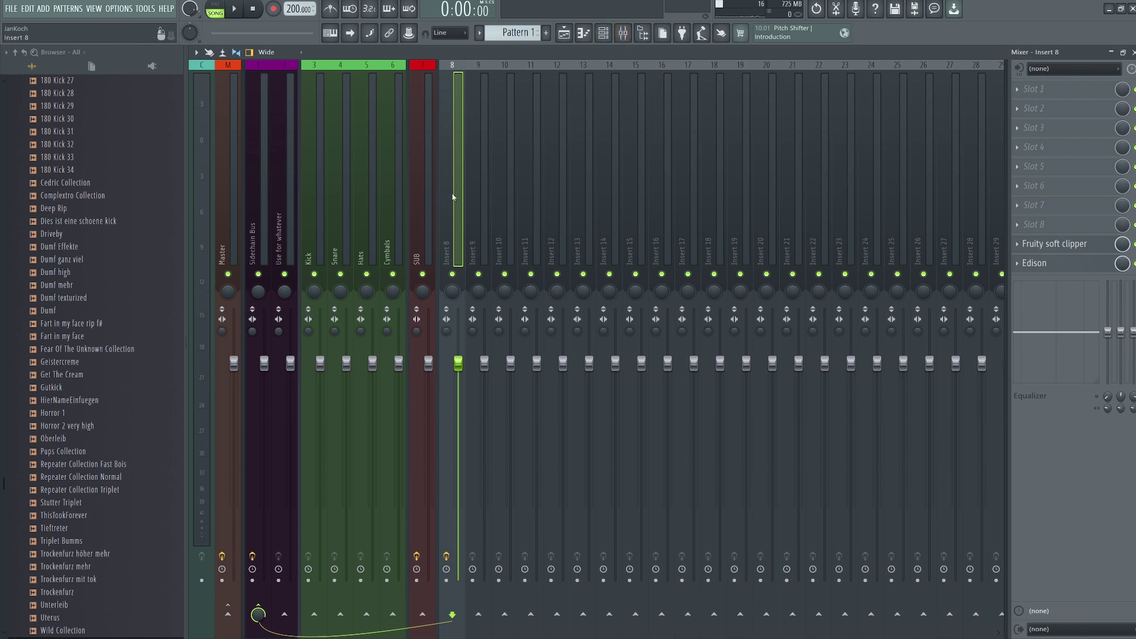
{"action": "left_click", "coordinate": [1045, 267]}
{"action": "left_click_drag", "start_coordinate": [476, 122], "coordinate": [632, 159]}
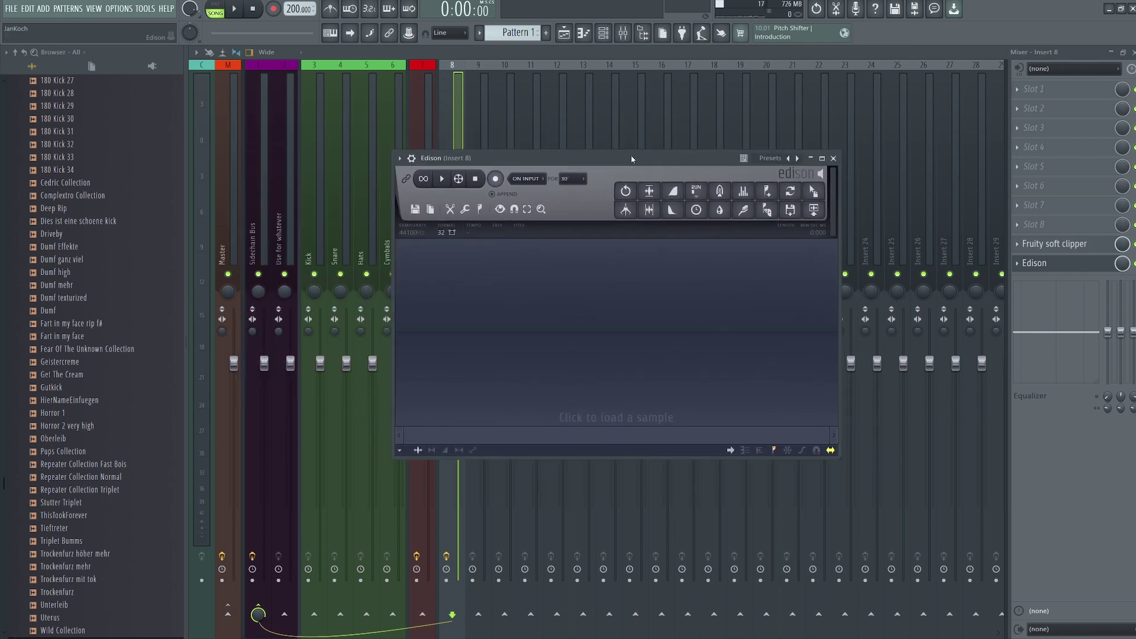
{"action": "left_click", "coordinate": [833, 158]}
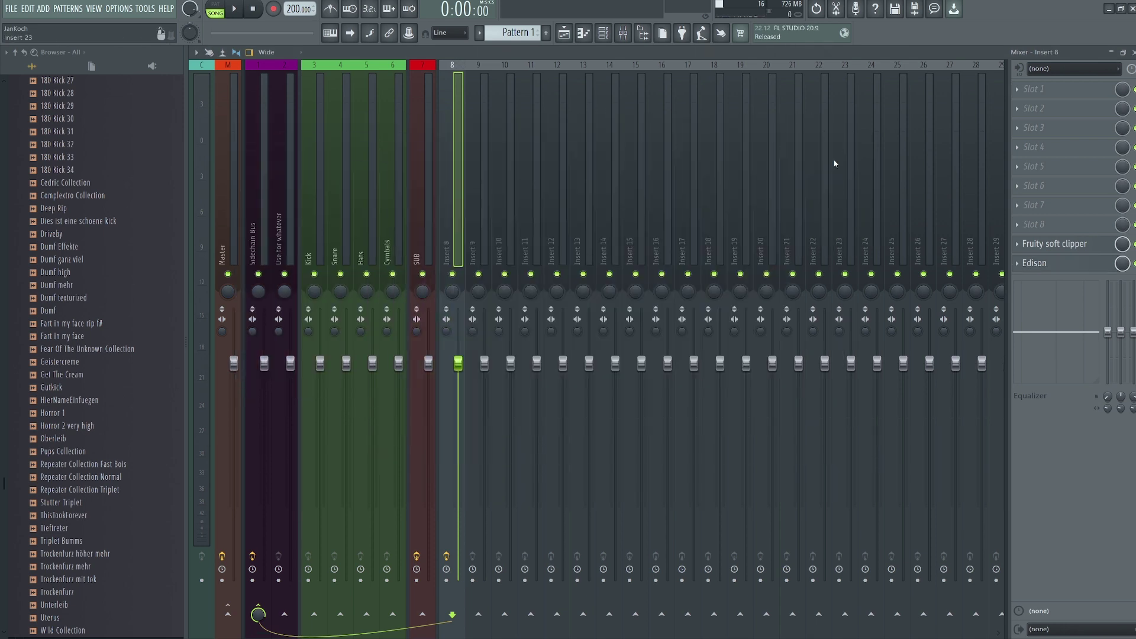
{"action": "left_click", "coordinate": [1056, 242]}
{"action": "left_click_drag", "start_coordinate": [296, 107], "coordinate": [570, 246]}
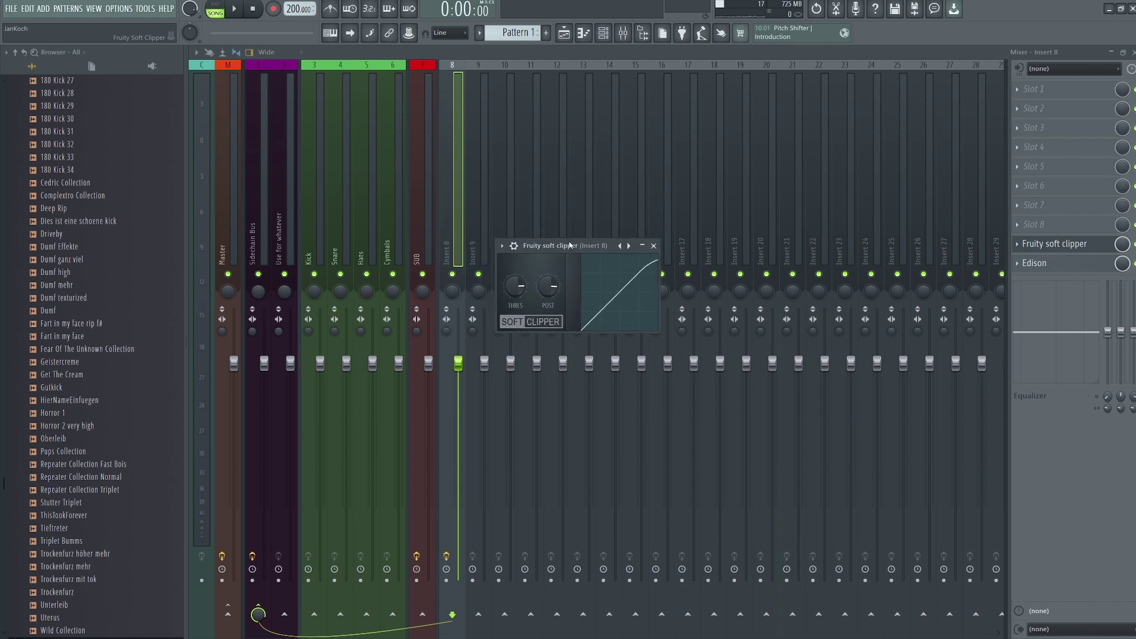
{"action": "left_click", "coordinate": [654, 247]}
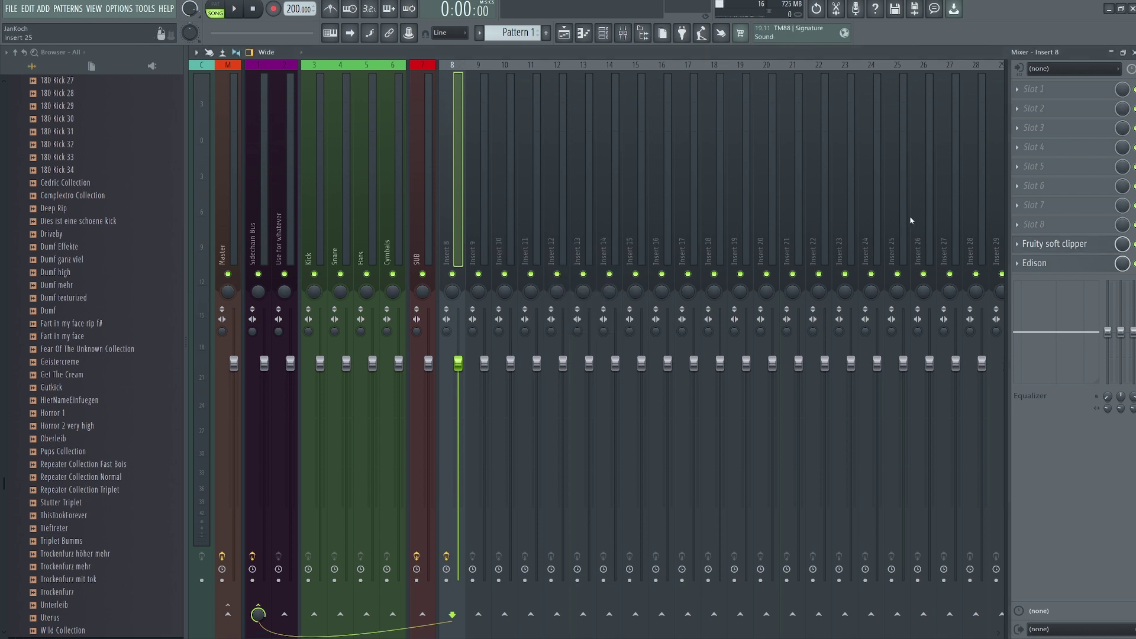
Load FabFilter Pro-Q 2 into slot 1 of Insert 8 and reset it to the Clean preset.
{"action": "left_click", "coordinate": [1040, 99]}
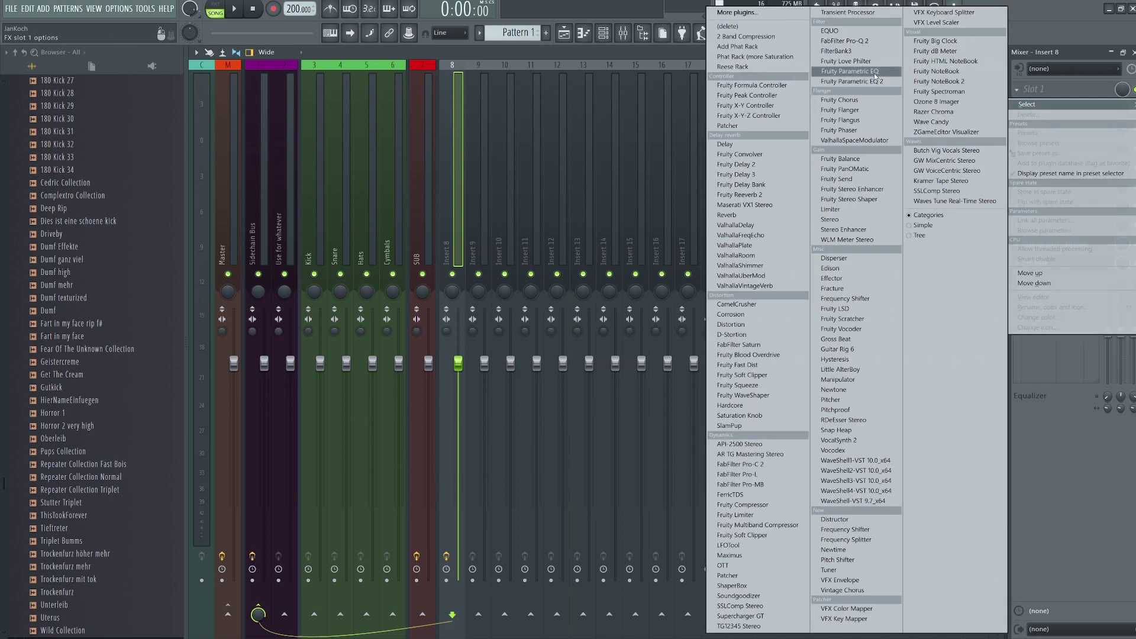
{"action": "left_click", "coordinate": [846, 41]}
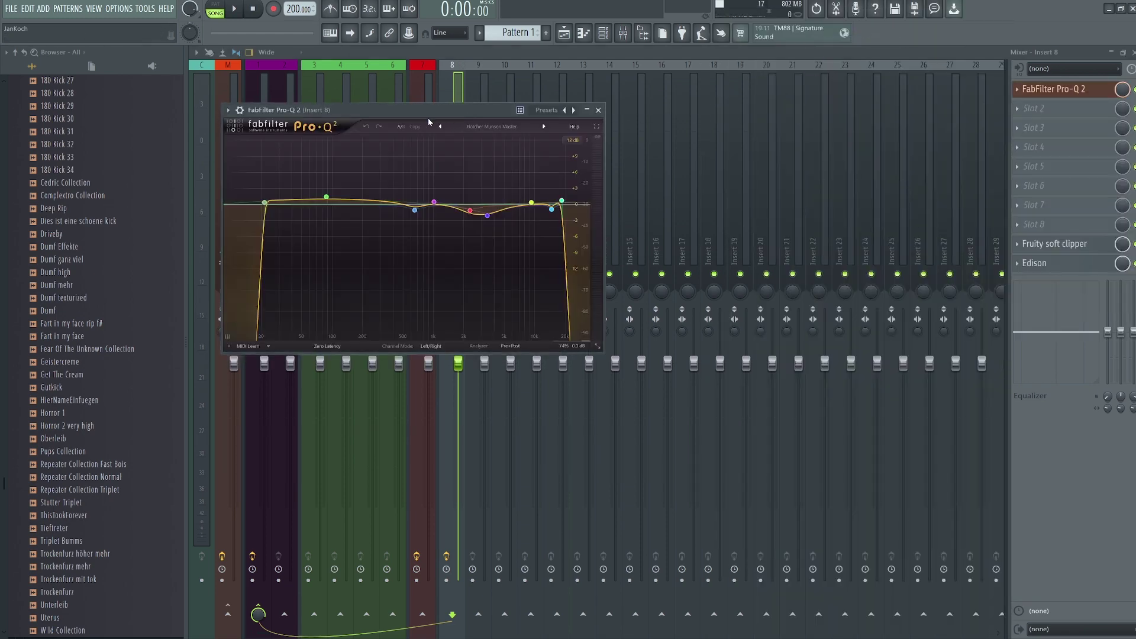
{"action": "left_click_drag", "start_coordinate": [437, 116], "coordinate": [596, 181]}
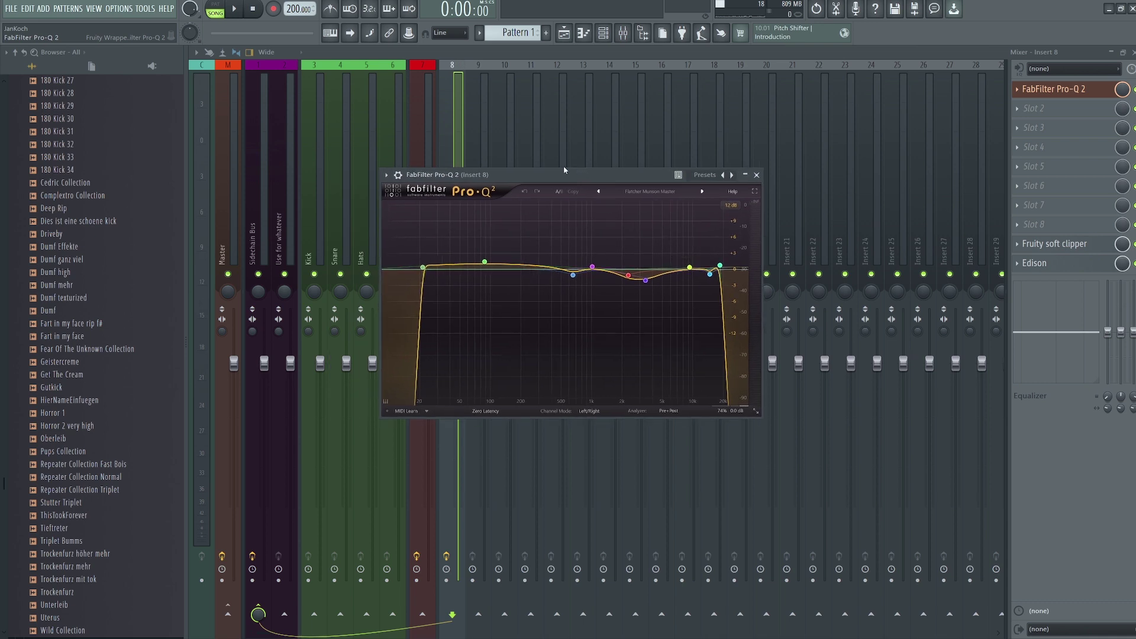
{"action": "left_click", "coordinate": [639, 191]}
{"action": "left_click", "coordinate": [627, 257]}
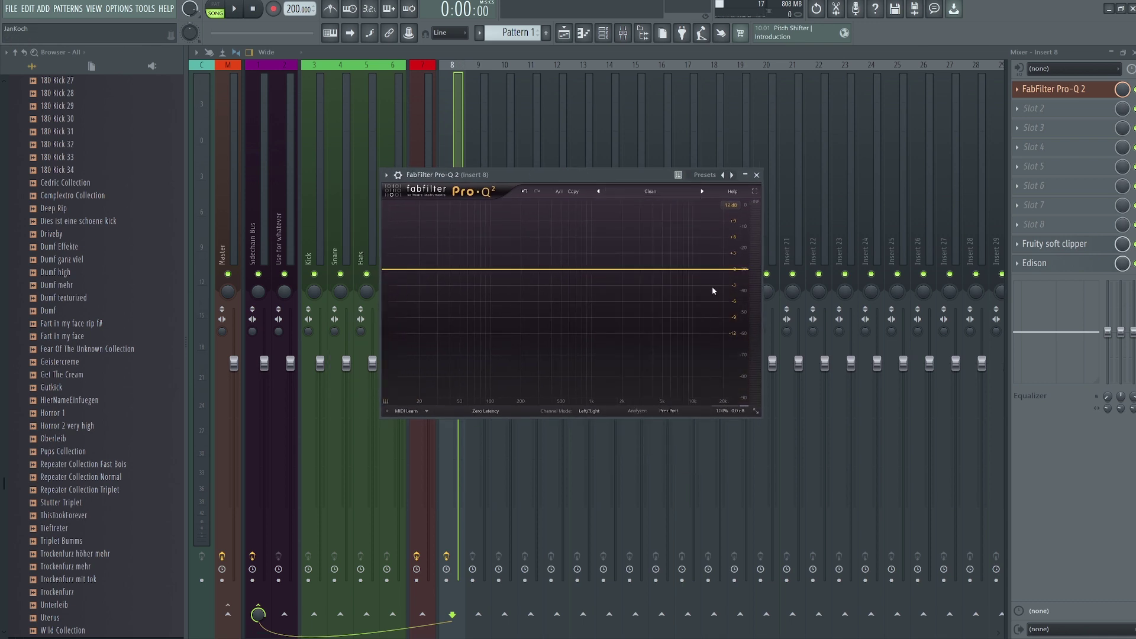
{"action": "left_click_drag", "start_coordinate": [571, 174], "coordinate": [590, 173]}
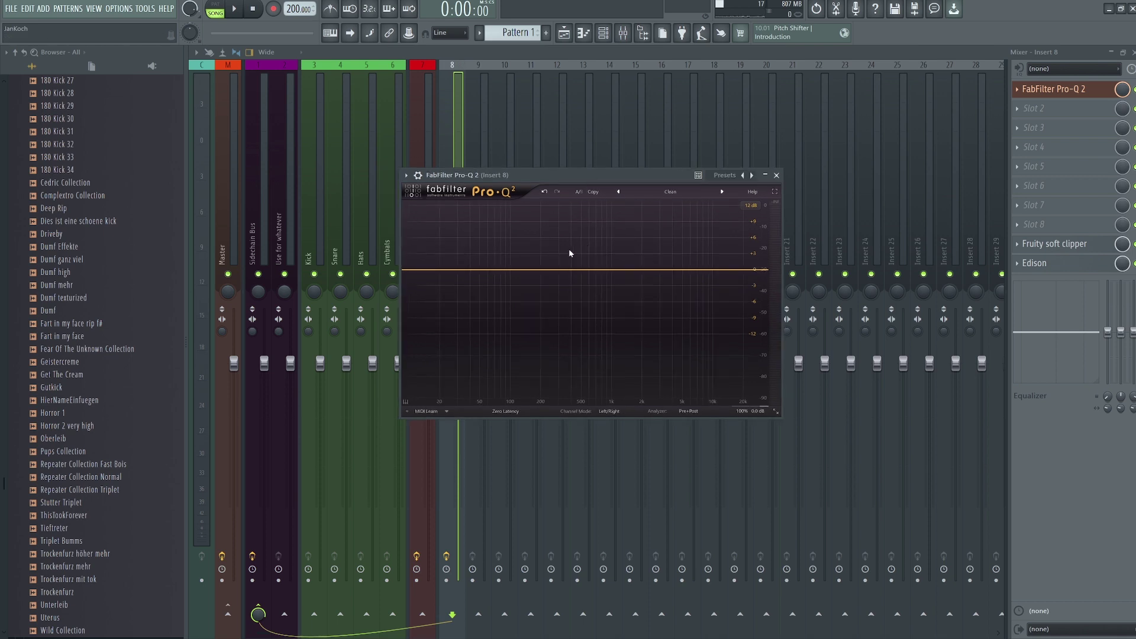
Add a low bell boost around 55 Hz and a narrow 30 dB cut near 130 Hz in Pro-Q 2.
{"action": "left_click_drag", "start_coordinate": [490, 270], "coordinate": [492, 254]}
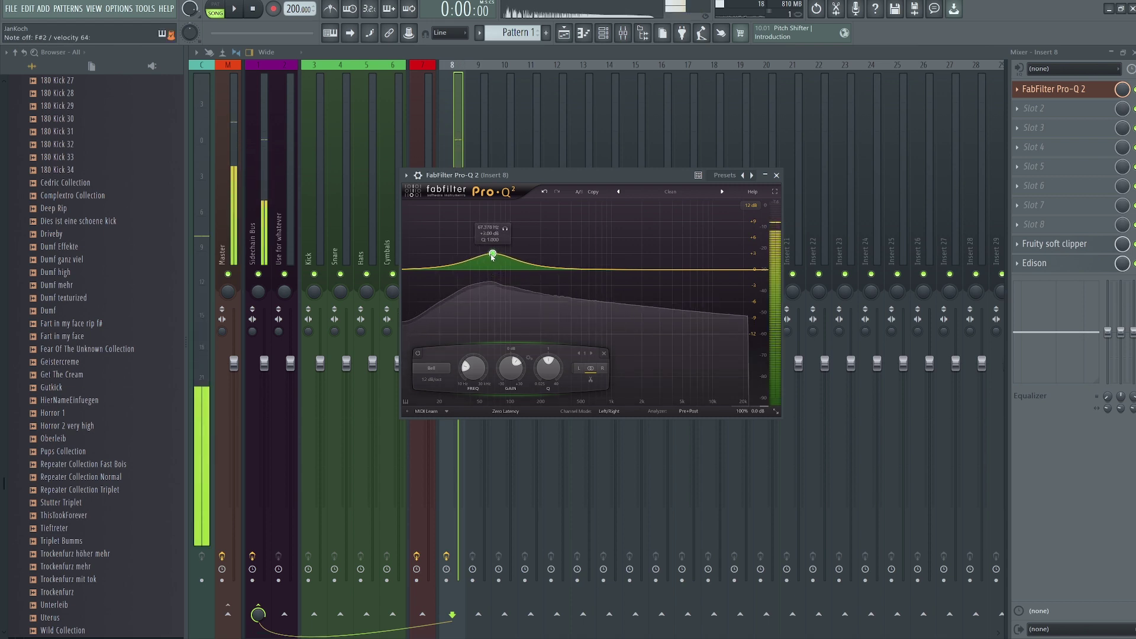
{"action": "left_click_drag", "start_coordinate": [559, 263], "coordinate": [522, 499]}
{"action": "scroll", "coordinate": [547, 317], "scroll_direction": "up", "scroll_amount": 10}
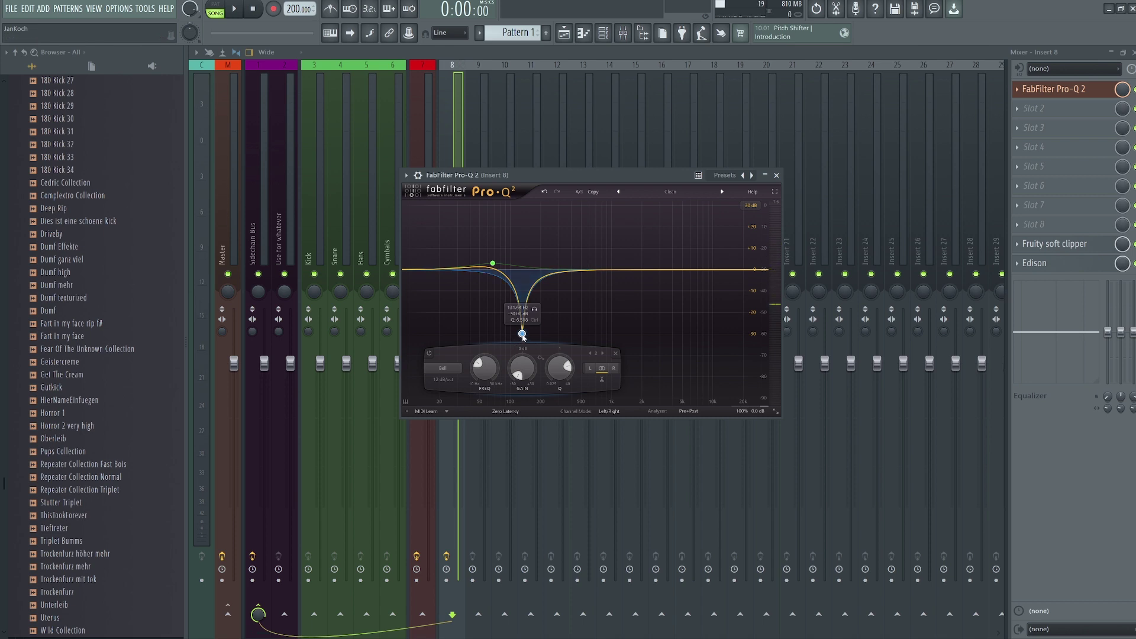
{"action": "scroll", "coordinate": [523, 337], "scroll_direction": "down", "scroll_amount": 3}
{"action": "scroll", "coordinate": [523, 339], "scroll_direction": "up", "scroll_amount": 3}
{"action": "left_click_drag", "start_coordinate": [492, 263], "coordinate": [489, 258]}
Add a narrow midrange boost of about 13 dB near 650 Hz and a gentle high-shelf boost with Q 0.300.
{"action": "left_click_drag", "start_coordinate": [646, 270], "coordinate": [590, 240]}
{"action": "scroll", "coordinate": [604, 242], "scroll_direction": "up", "scroll_amount": 4}
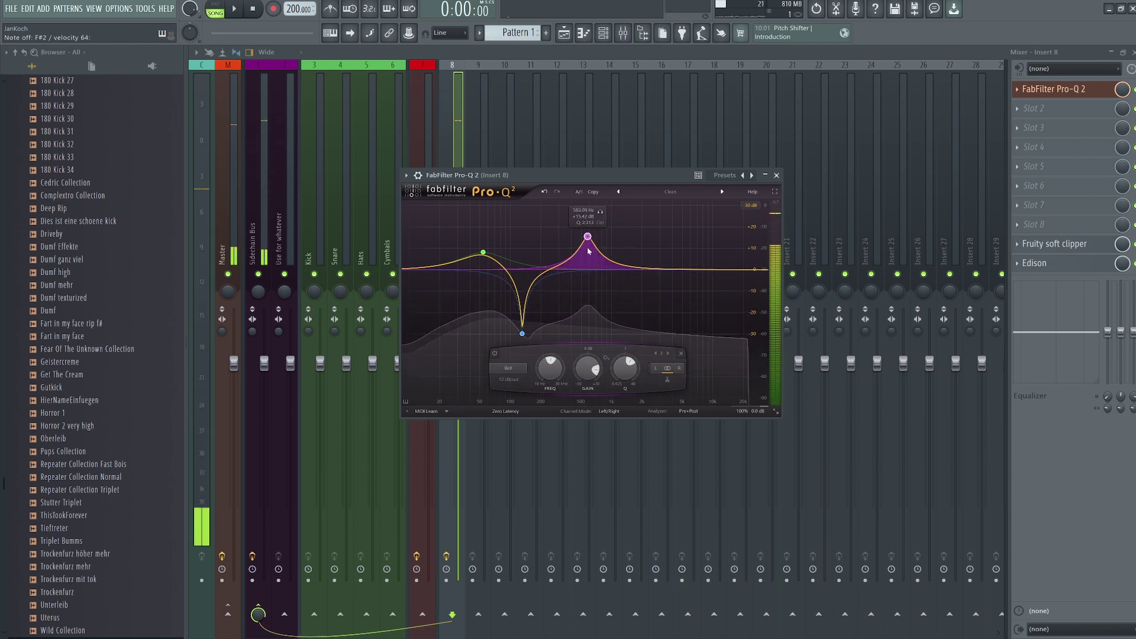
{"action": "mouse_move", "coordinate": [587, 237]}
{"action": "left_mouse_down"}
{"action": "mouse_move", "coordinate": [688, 245]}
{"action": "mouse_move", "coordinate": [593, 246]}
{"action": "left_mouse_up"}
{"action": "left_click_drag", "start_coordinate": [742, 270], "coordinate": [725, 251]}
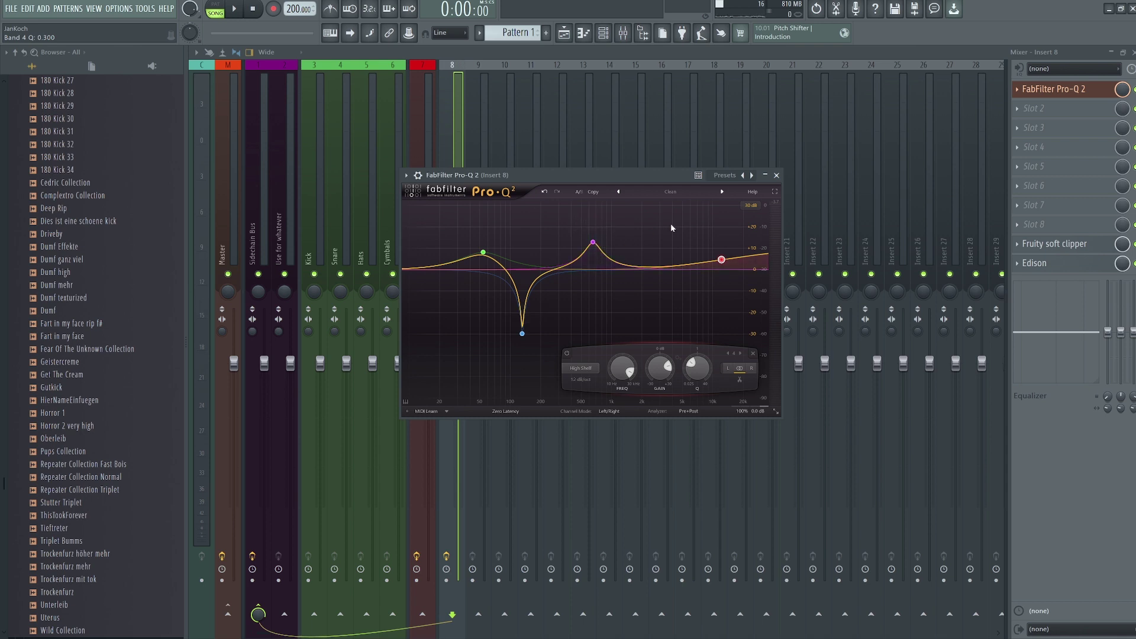
{"action": "left_click", "coordinate": [776, 175]}
Load D-Stortion into slot 2 of Insert 8 and adjust its distortion curve shape slider.
{"action": "left_click", "coordinate": [1037, 112]}
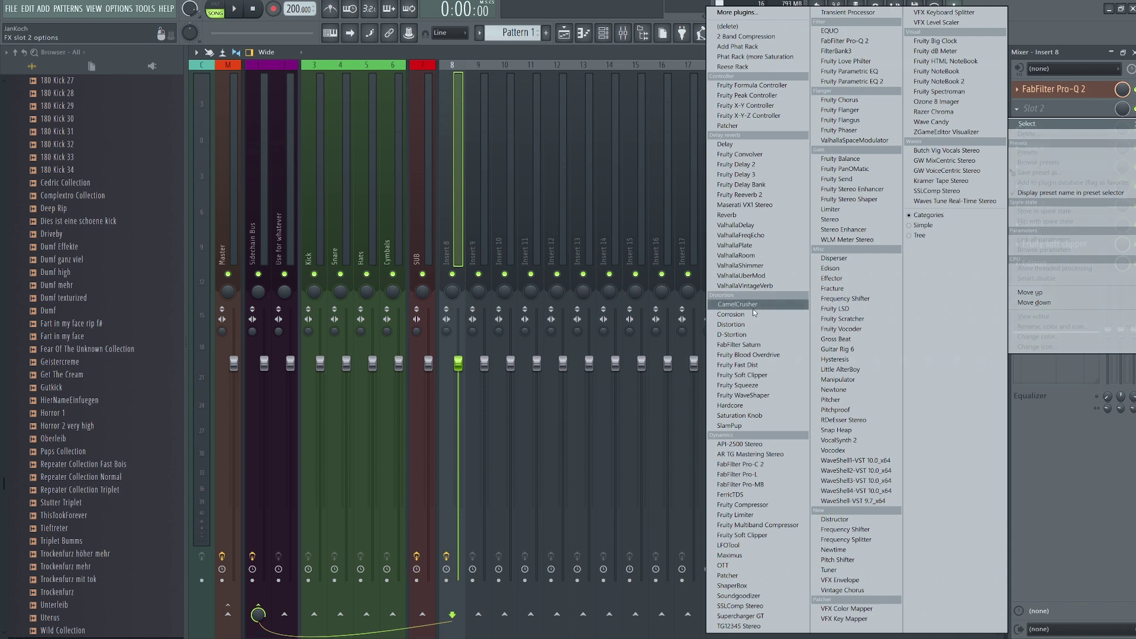
{"action": "left_click", "coordinate": [733, 334]}
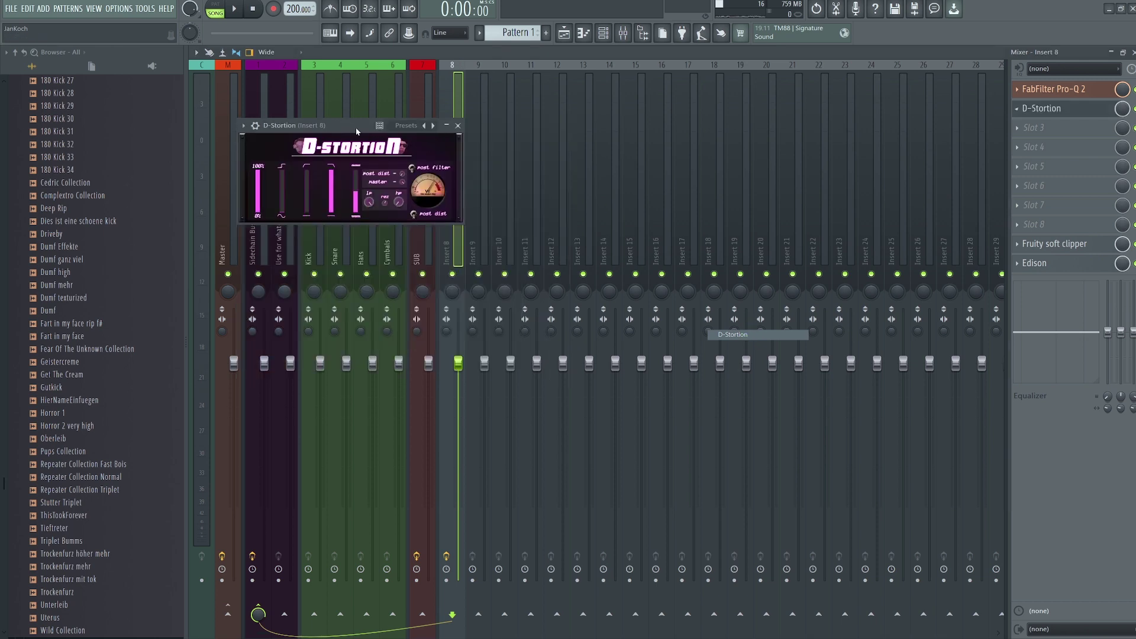
{"action": "left_click_drag", "start_coordinate": [356, 127], "coordinate": [537, 172]}
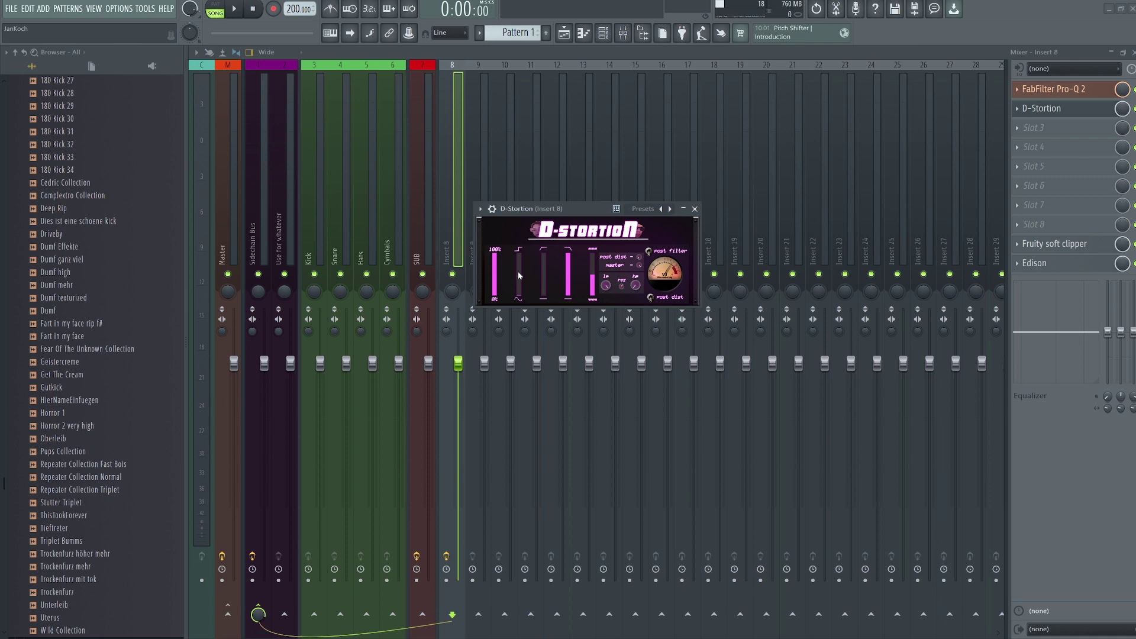
{"action": "left_click_drag", "start_coordinate": [519, 275], "coordinate": [519, 270]}
{"action": "left_click_drag", "start_coordinate": [522, 287], "coordinate": [519, 287]}
{"action": "left_click_drag", "start_coordinate": [519, 287], "coordinate": [520, 293]}
{"action": "left_click", "coordinate": [695, 208]}
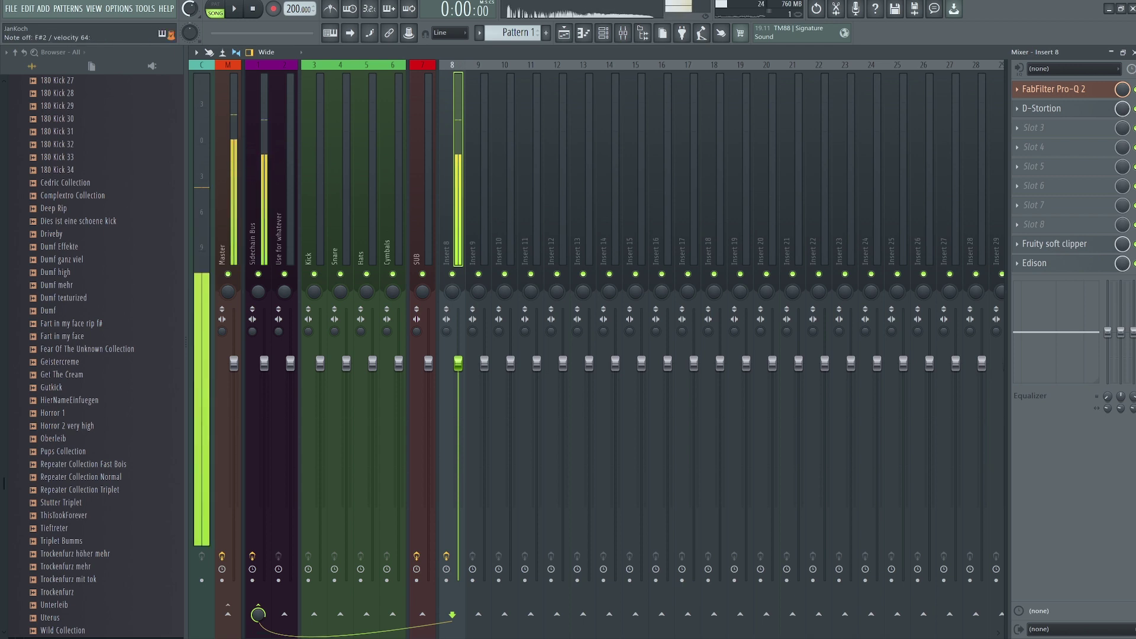
Load Disperser into slot 3 of Insert 8 and set its frequency to about 618 Hz.
{"action": "left_click", "coordinate": [1031, 128]}
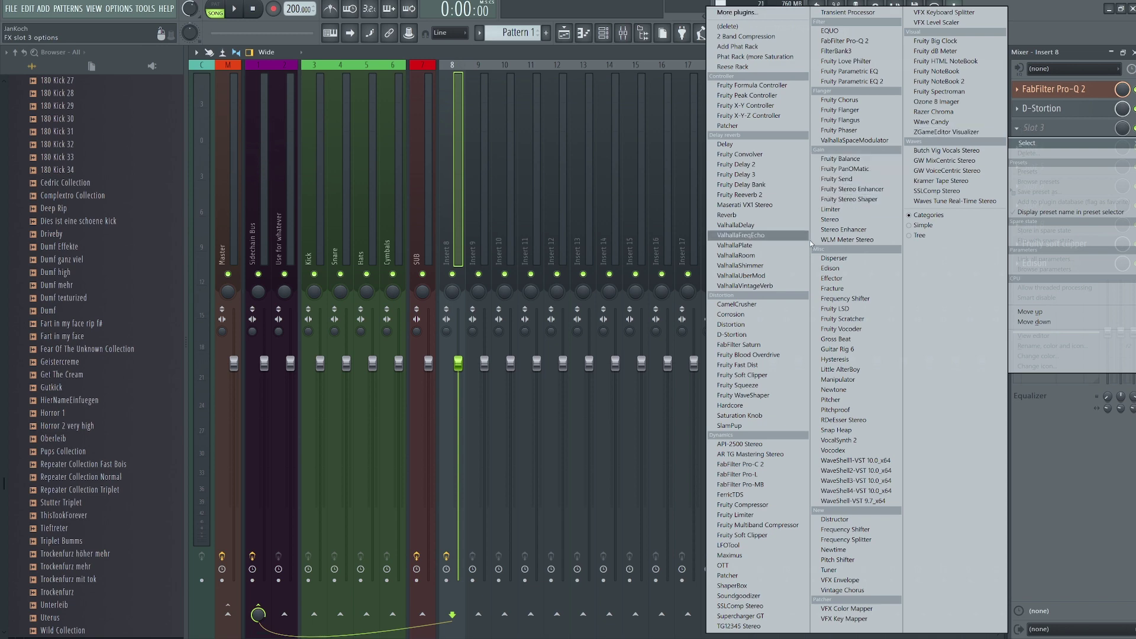
{"action": "left_click", "coordinate": [840, 259]}
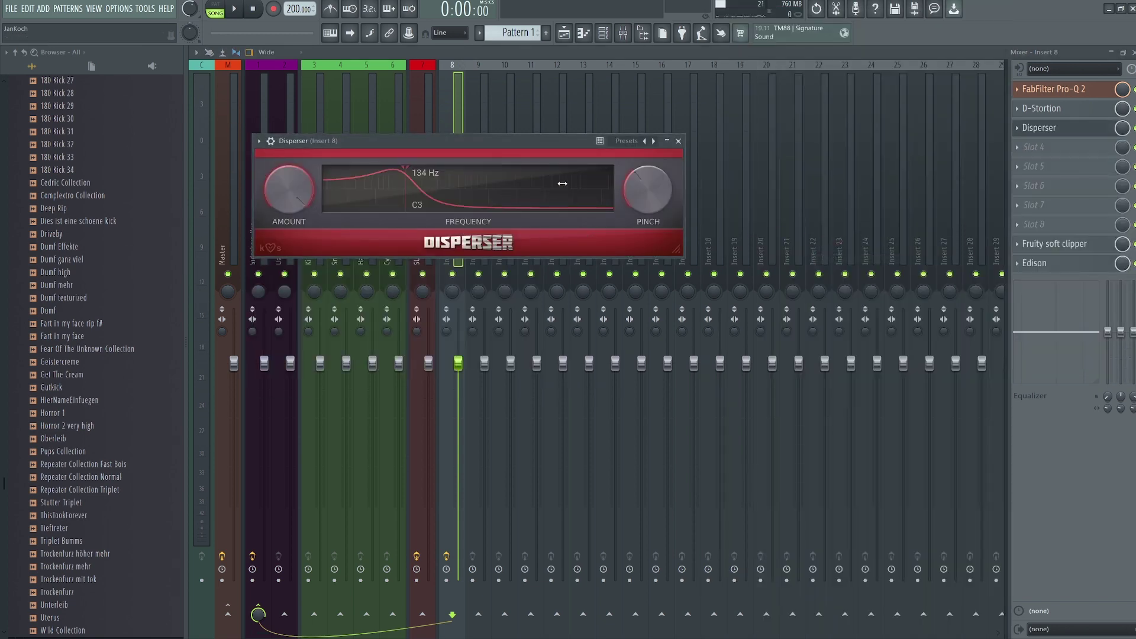
{"action": "left_click_drag", "start_coordinate": [414, 189], "coordinate": [450, 180]}
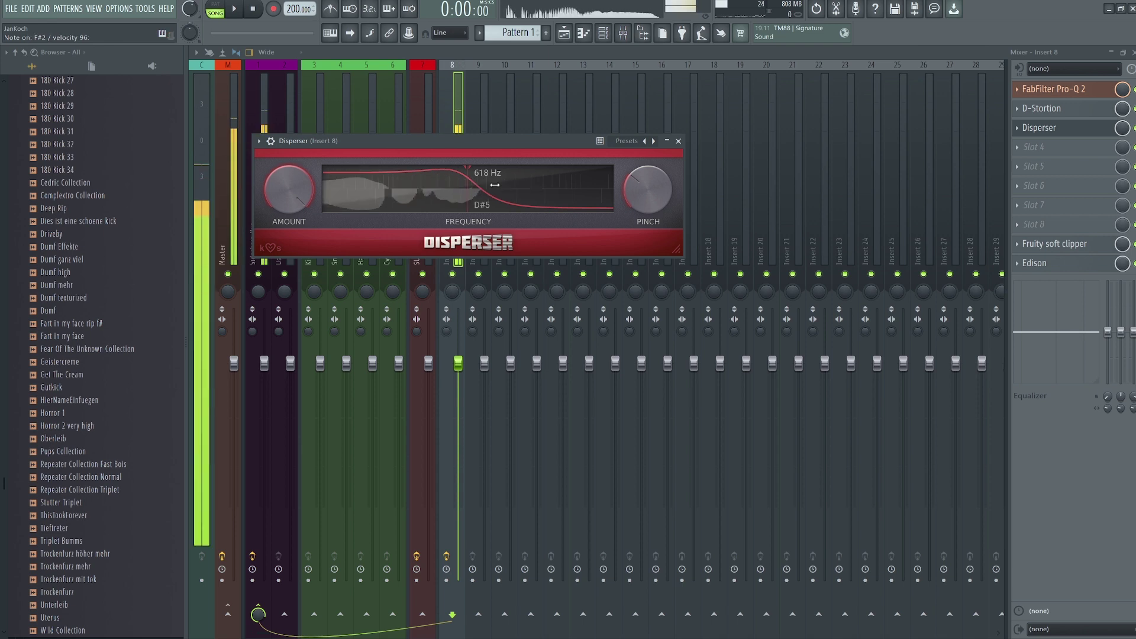
{"action": "left_click", "coordinate": [679, 141]}
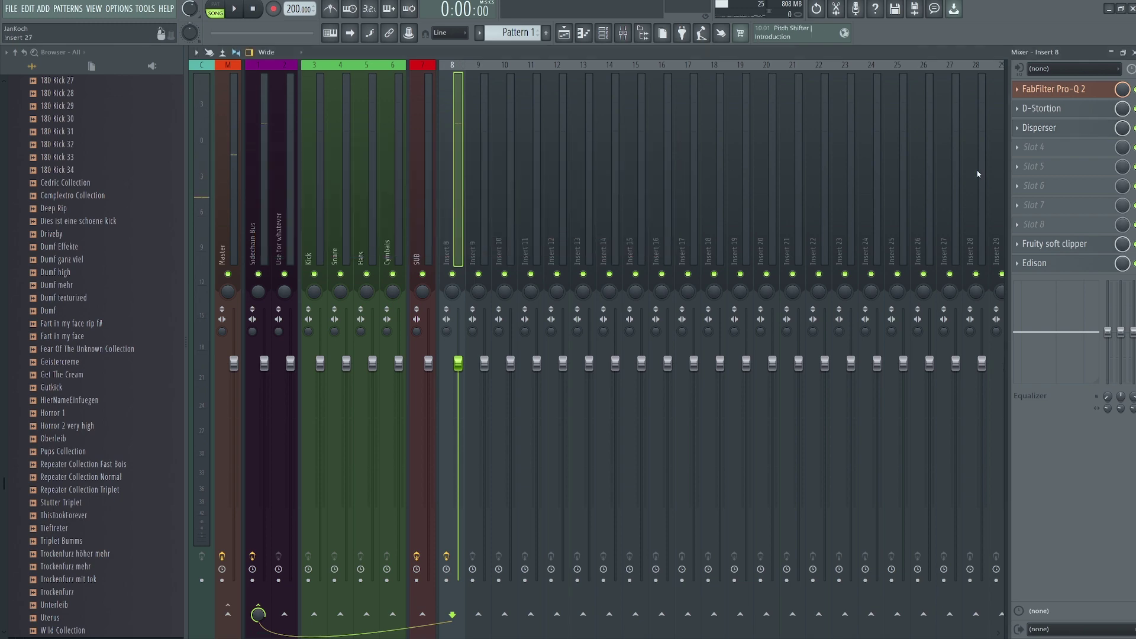
Load FilterBank3 into slot 4 of Insert 8 and move its window toward the middle of the mixer.
{"action": "left_click", "coordinate": [1045, 150]}
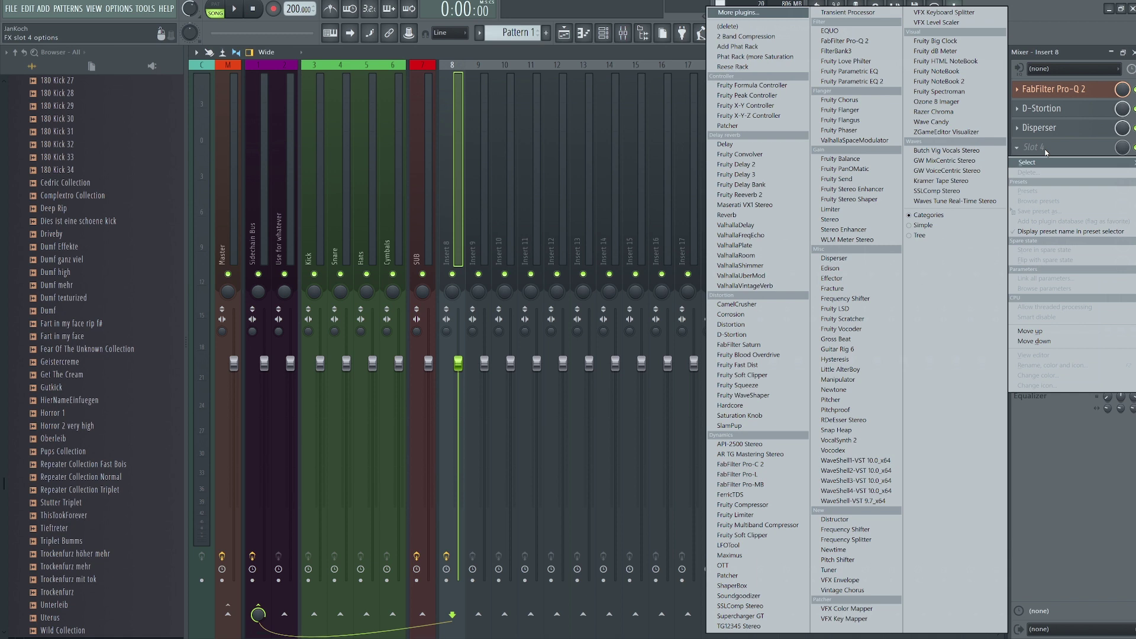
{"action": "left_click", "coordinate": [834, 52]}
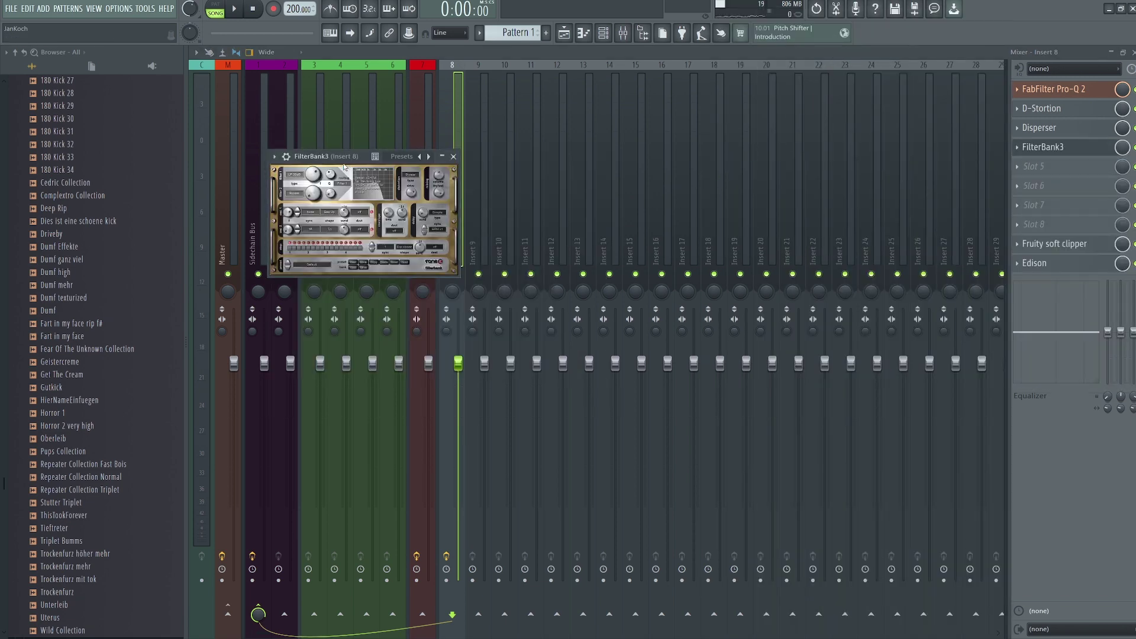
{"action": "left_click_drag", "start_coordinate": [345, 167], "coordinate": [566, 258]}
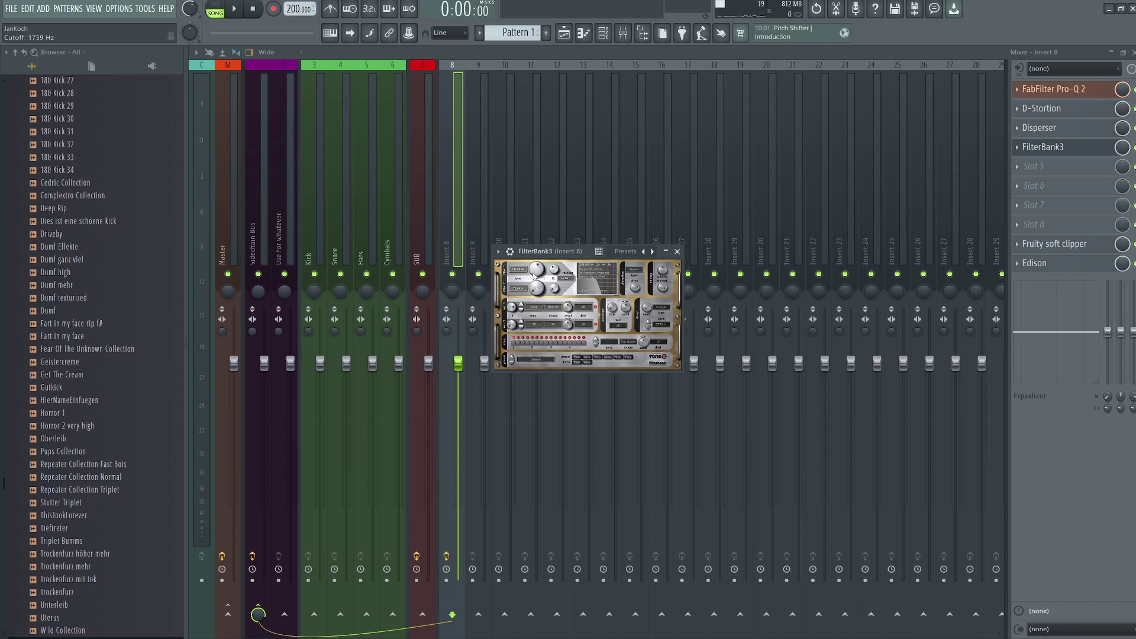
Choose a new type for FilterBank3's second filter and set its cutoff to about 1168 Hz.
{"action": "left_click", "coordinate": [516, 290]}
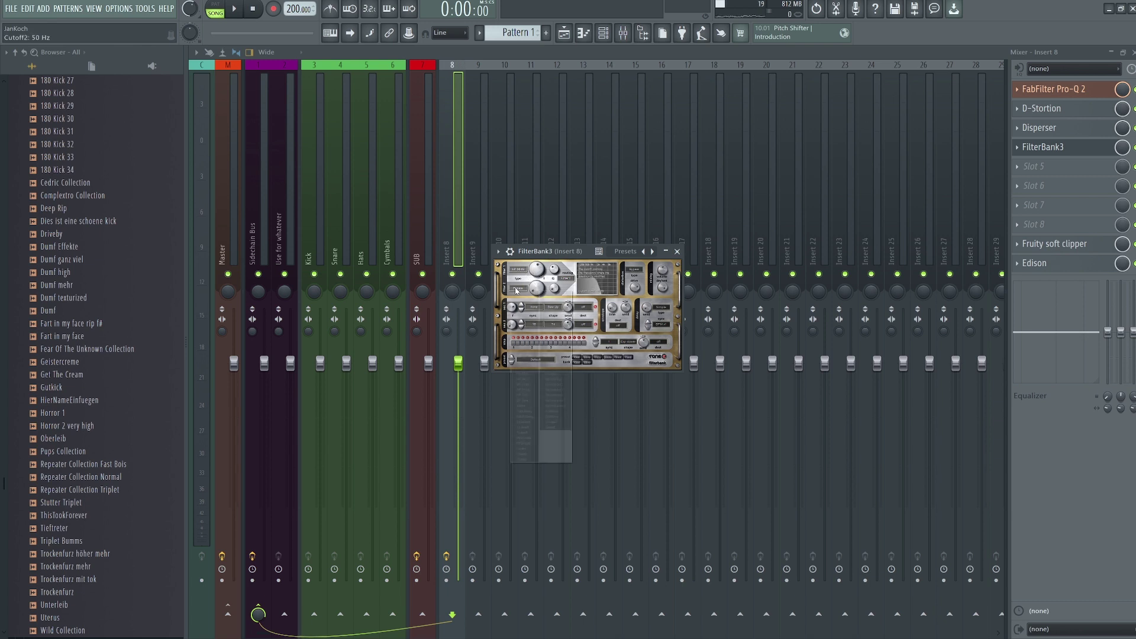
{"action": "left_click", "coordinate": [525, 336]}
{"action": "left_click_drag", "start_coordinate": [534, 294], "coordinate": [566, 299]}
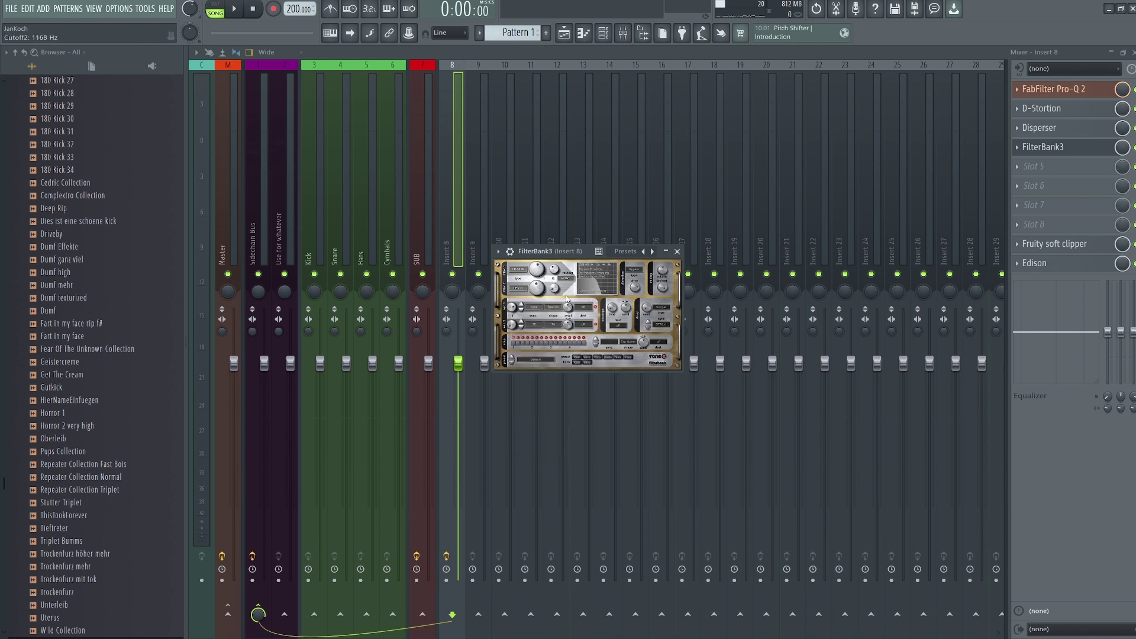
Set the FilterBank3 filter routing to Filter 1-2.
{"action": "left_click", "coordinate": [566, 278]}
{"action": "left_click", "coordinate": [569, 294]}
{"action": "left_click", "coordinate": [569, 294]}
{"action": "left_click", "coordinate": [571, 296]}
{"action": "left_click", "coordinate": [568, 278]}
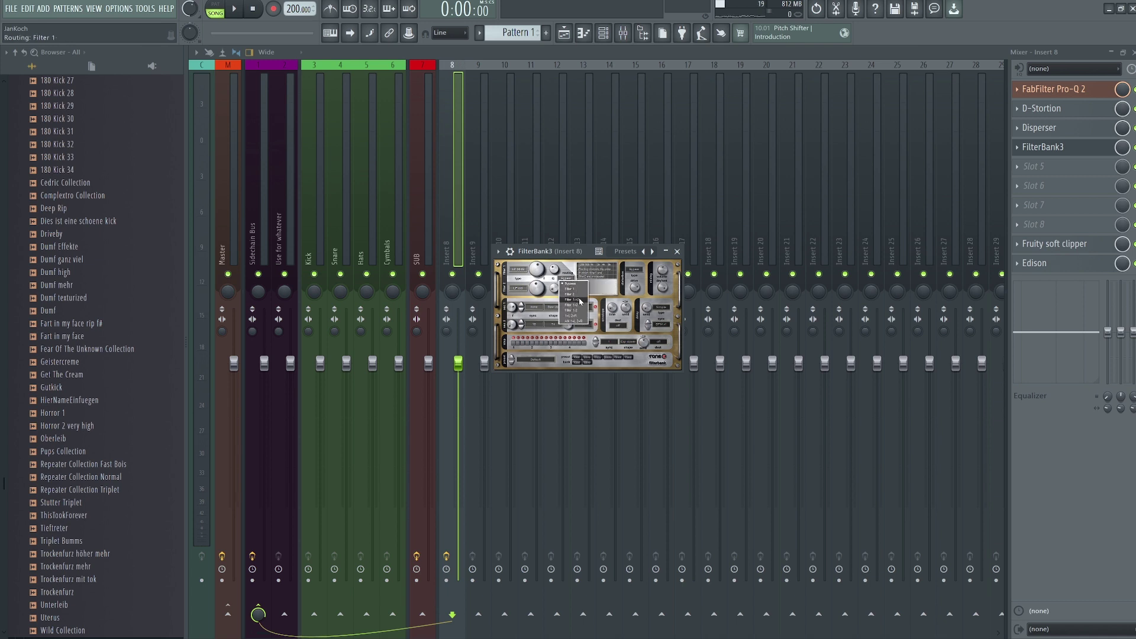
{"action": "left_click", "coordinate": [580, 305]}
{"action": "left_click", "coordinate": [568, 278]}
{"action": "left_click", "coordinate": [570, 310]}
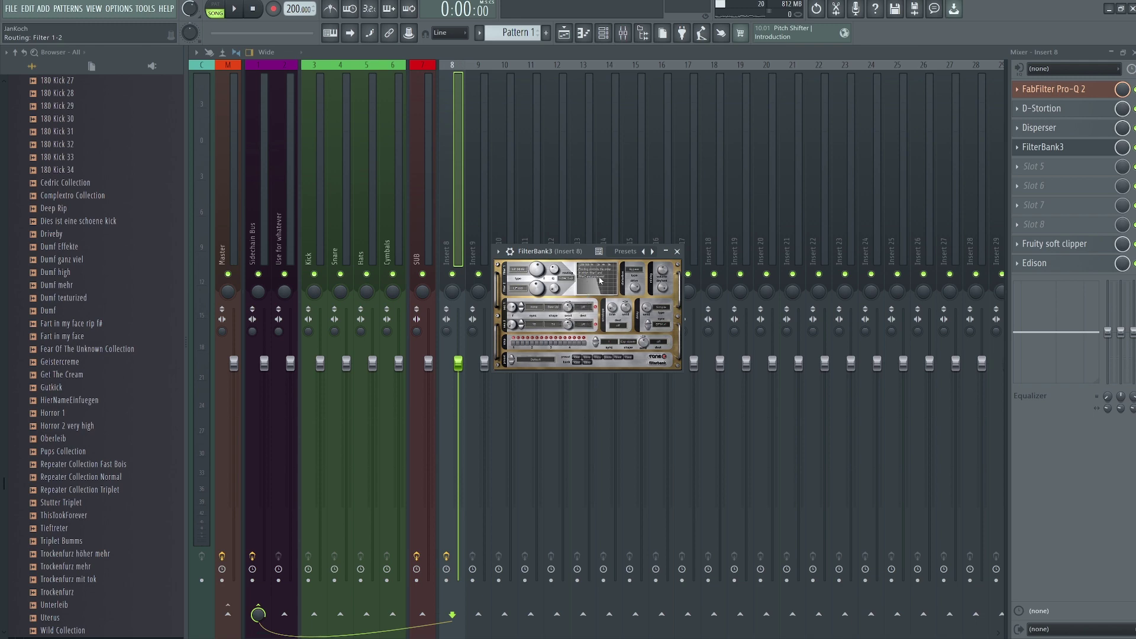
{"action": "left_click", "coordinate": [625, 251]}
{"action": "left_click", "coordinate": [805, 402]}
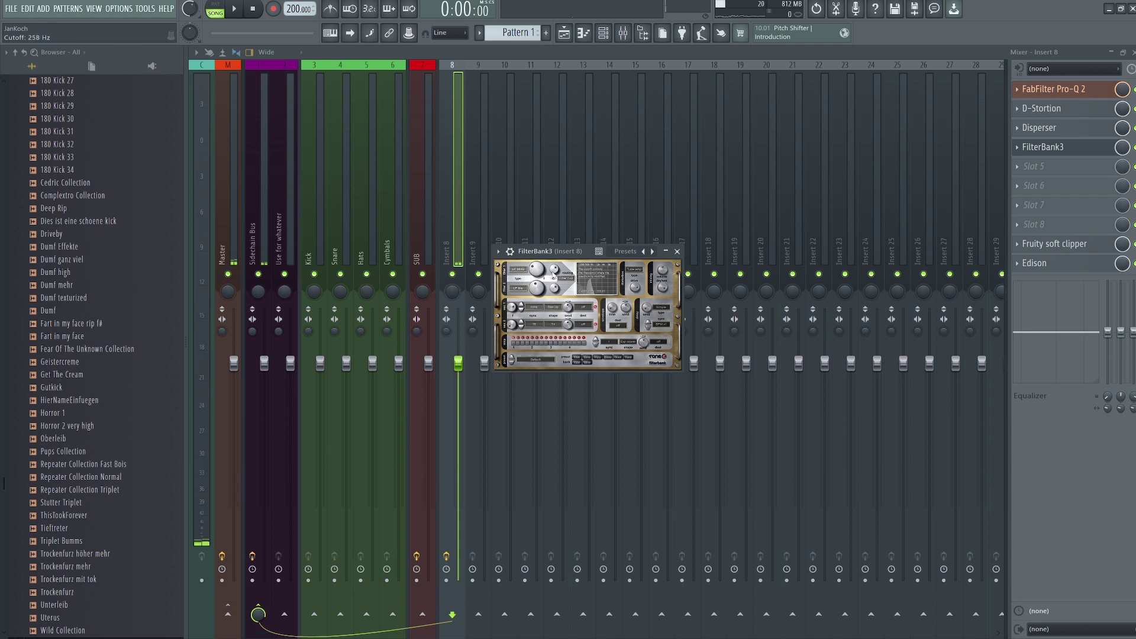
Adjust the first filter's cutoff in FilterBank3, and set the second filter to HP 30dB with a cutoff of about 586 Hz.
{"action": "left_click_drag", "start_coordinate": [585, 287], "coordinate": [541, 273]}
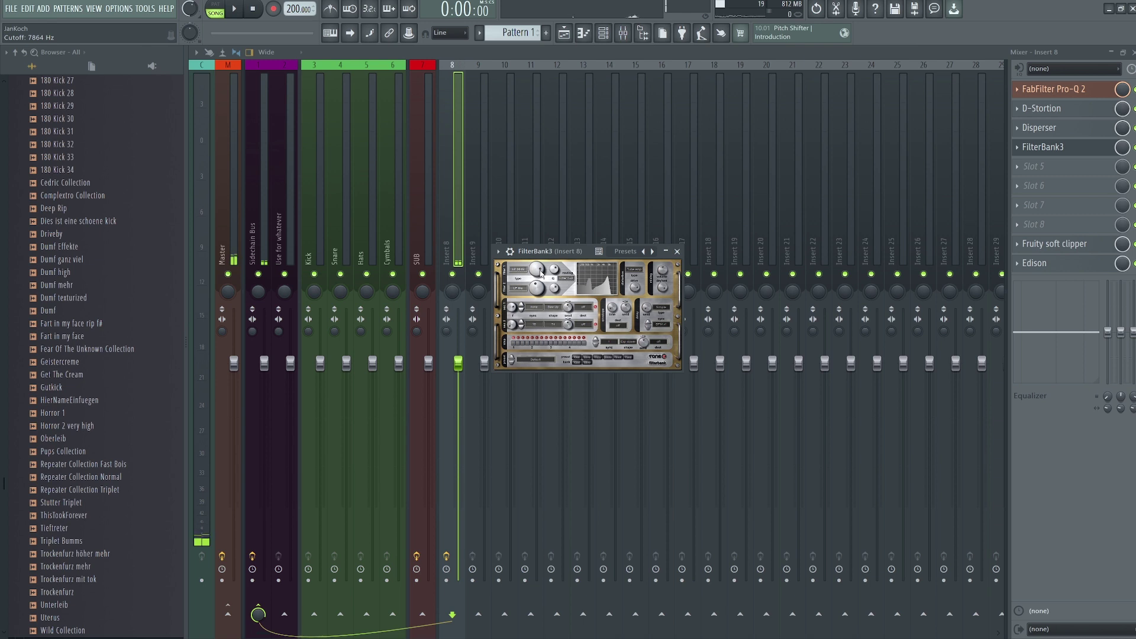
{"action": "left_click_drag", "start_coordinate": [542, 274], "coordinate": [493, 276]}
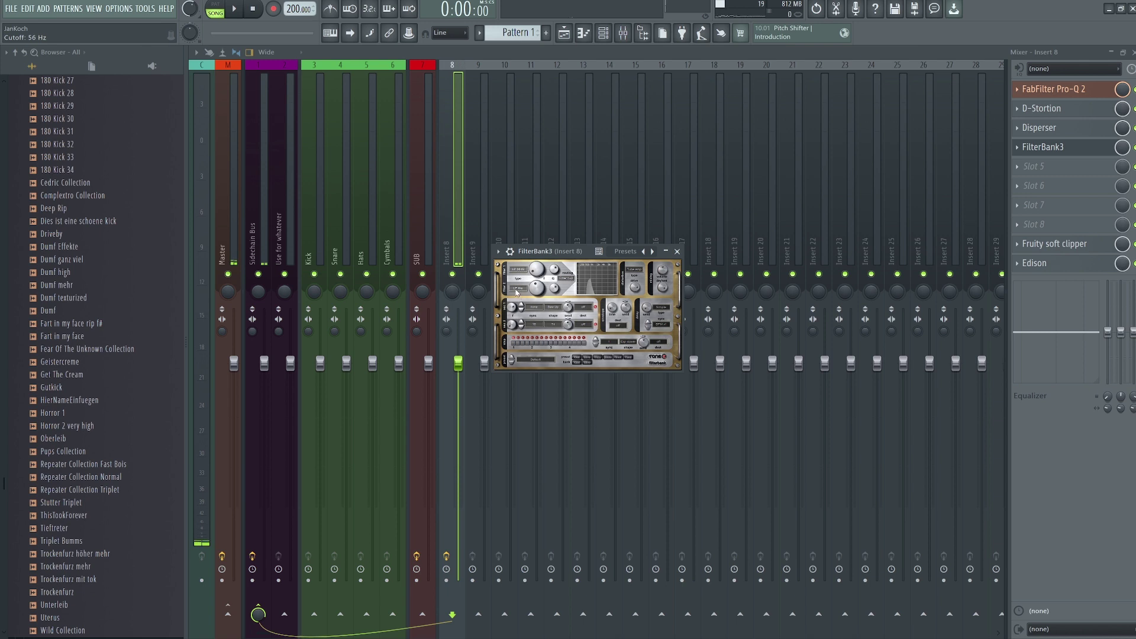
{"action": "left_click", "coordinate": [516, 290]}
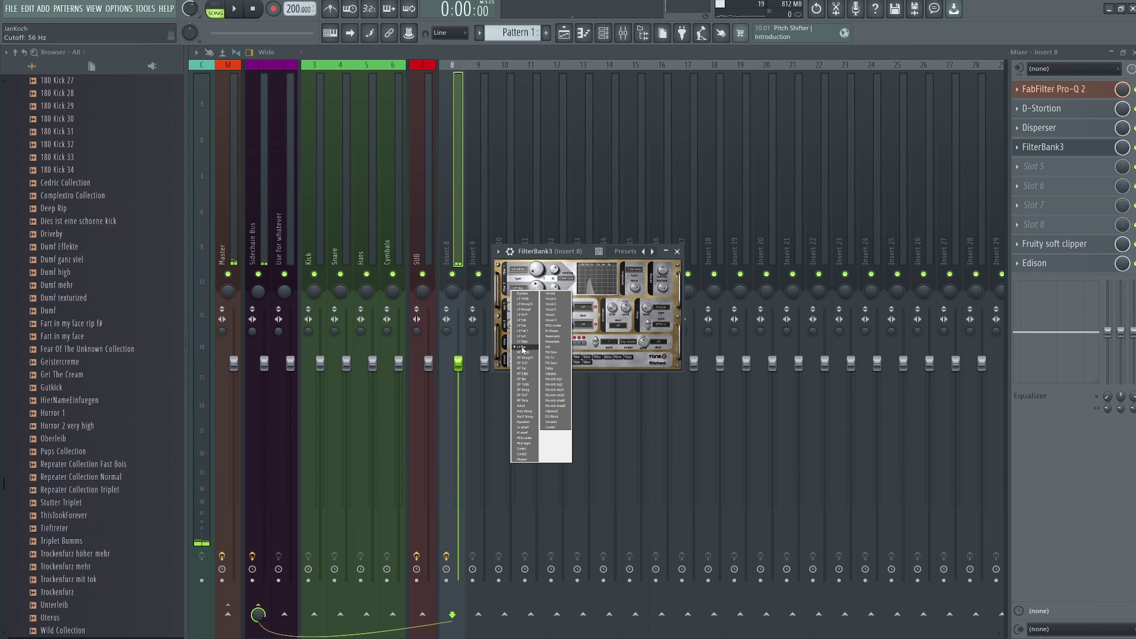
{"action": "left_click", "coordinate": [525, 352]}
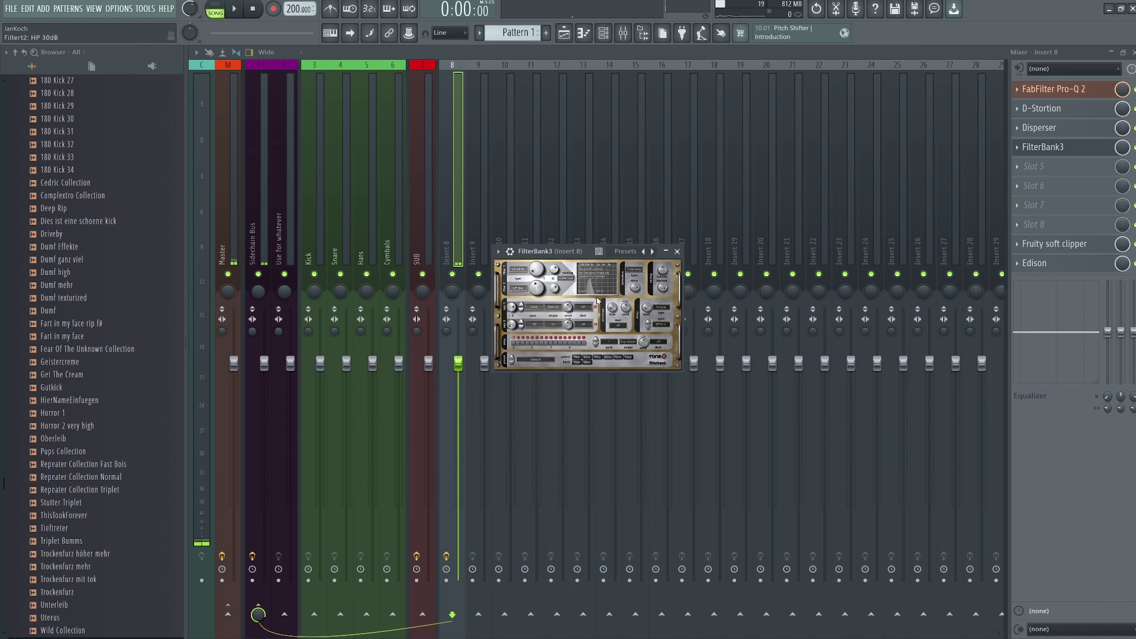
{"action": "left_click_drag", "start_coordinate": [554, 290], "coordinate": [524, 293]}
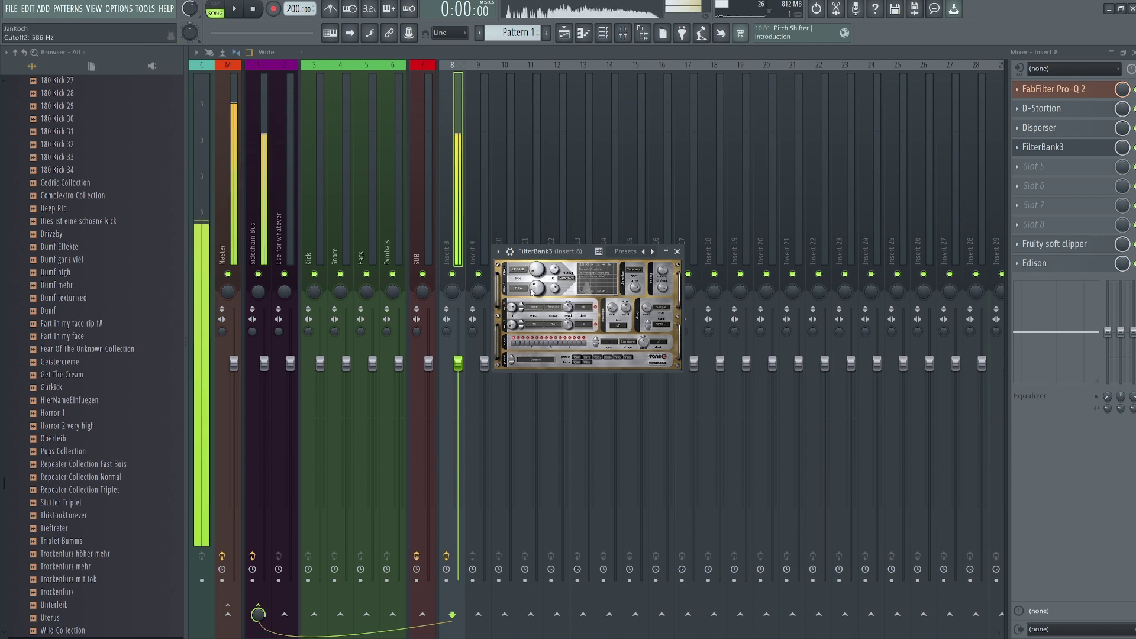
{"action": "scroll", "coordinate": [537, 291], "scroll_direction": "up", "scroll_amount": 3}
{"action": "scroll", "coordinate": [536, 291], "scroll_direction": "down", "scroll_amount": 3}
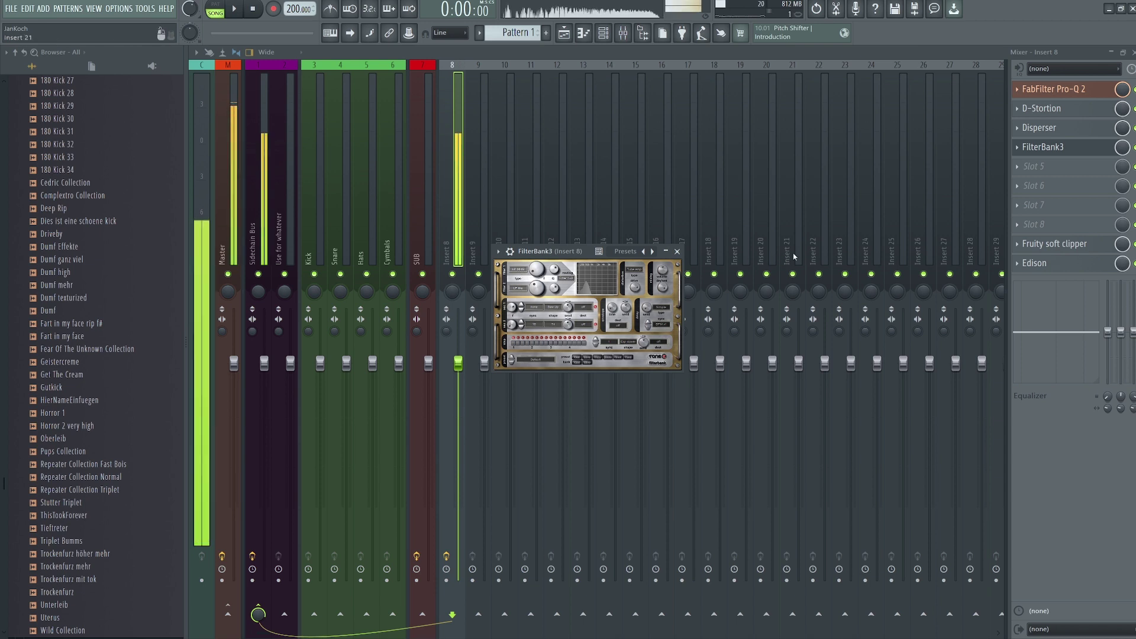
Switch from FilterBank3 to Pro-Q 2 and lower the low bell near 53 Hz to almost 0 dB.
{"action": "left_click", "coordinate": [677, 255]}
{"action": "left_click", "coordinate": [1053, 89]}
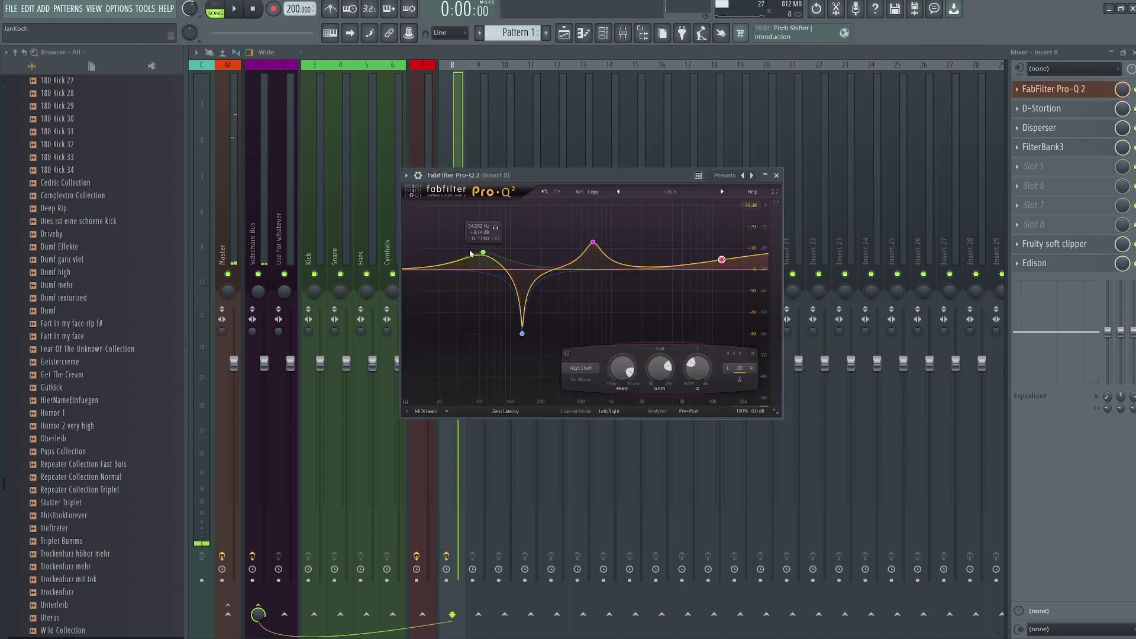
{"action": "mouse_move", "coordinate": [483, 256]}
{"action": "left_mouse_down"}
{"action": "mouse_move", "coordinate": [484, 270]}
{"action": "mouse_move", "coordinate": [482, 213]}
{"action": "mouse_move", "coordinate": [483, 272]}
{"action": "left_mouse_up"}
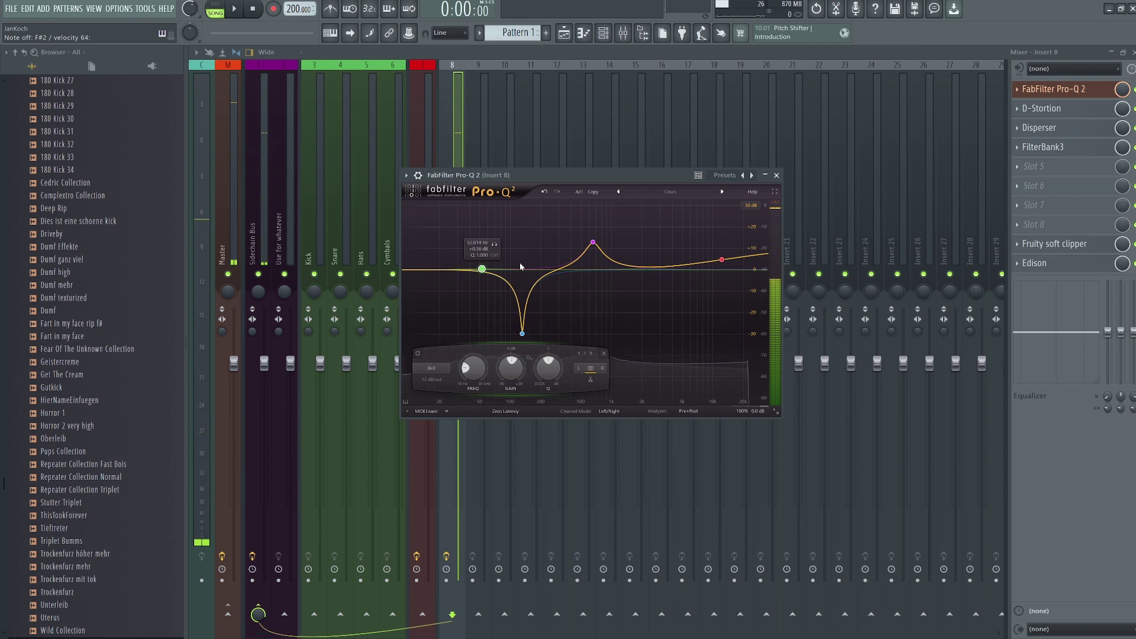
Replace the midrange bell with four very narrow boosts of about 16 dB between roughly 430 and 700 Hz, raising Q up to 40.
{"action": "left_click_drag", "start_coordinate": [592, 242], "coordinate": [565, 218]}
{"action": "scroll", "coordinate": [577, 236], "scroll_direction": "up", "scroll_amount": 10}
{"action": "scroll", "coordinate": [597, 236], "scroll_direction": "up", "scroll_amount": 10}
{"action": "scroll", "coordinate": [593, 240], "scroll_direction": "up", "scroll_amount": 10}
{"action": "scroll", "coordinate": [600, 238], "scroll_direction": "up", "scroll_amount": 10}
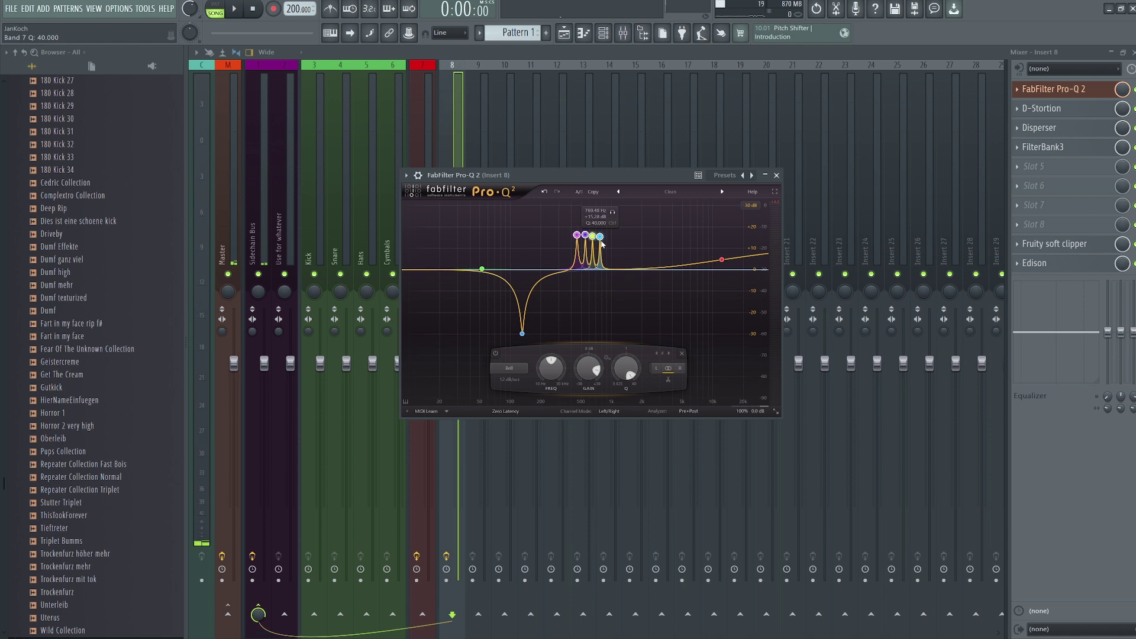
Raise the low bell to about 5 dB and shift the four narrow bells down in frequency, with about 17 dB of gain.
{"action": "left_click_drag", "start_coordinate": [482, 269], "coordinate": [485, 259]}
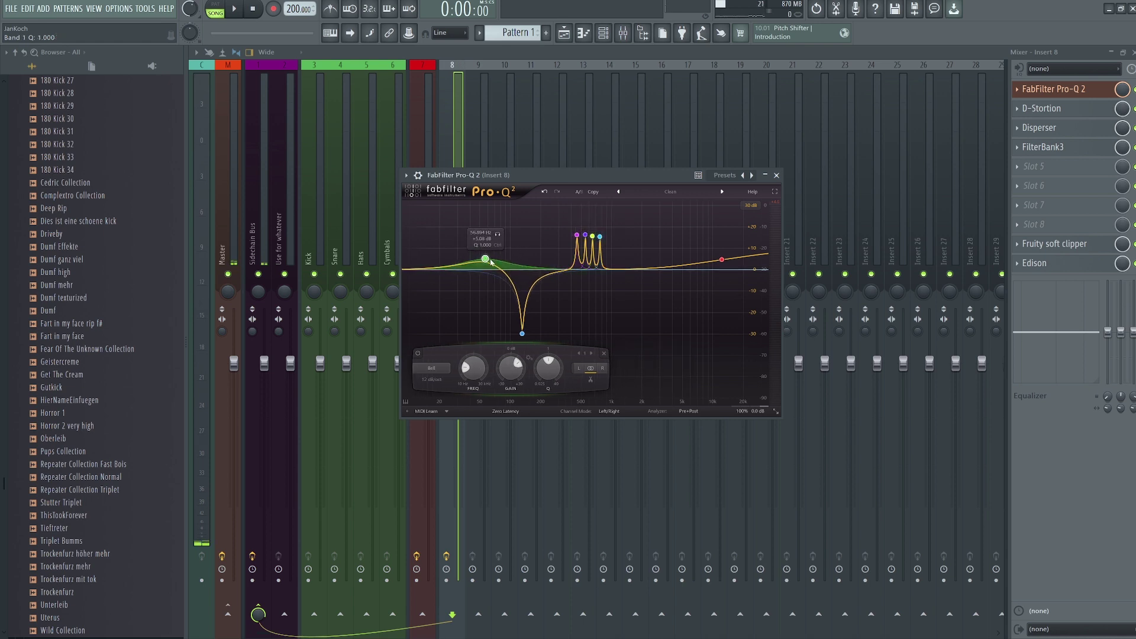
{"action": "left_click", "coordinate": [577, 236]}
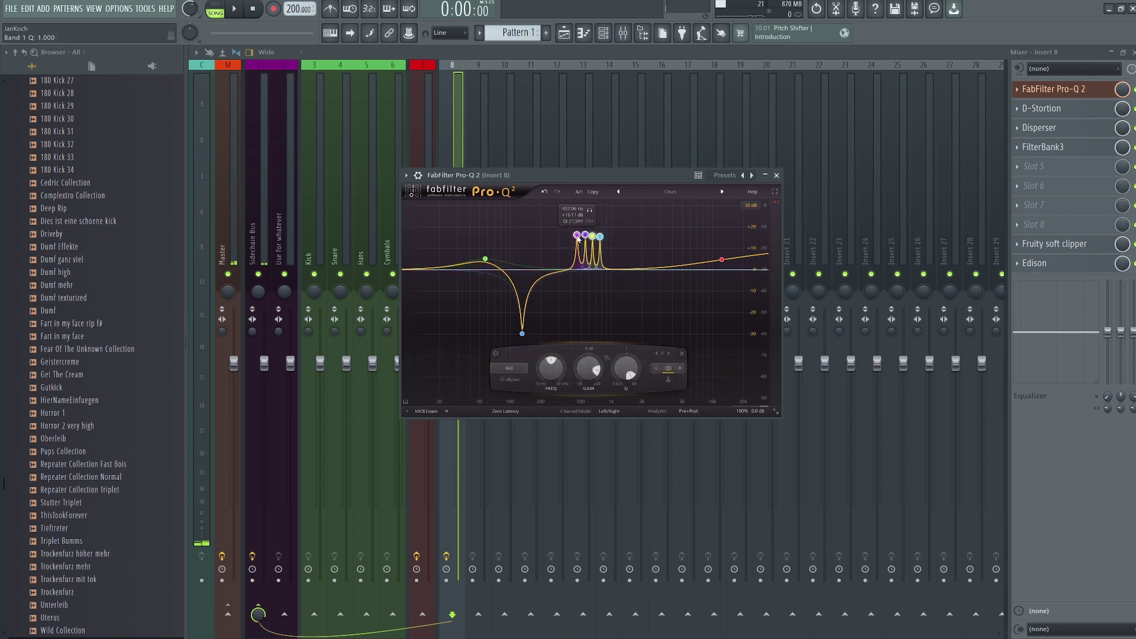
{"action": "mouse_move", "coordinate": [578, 237]}
{"action": "left_mouse_down"}
{"action": "mouse_move", "coordinate": [564, 249]}
{"action": "mouse_move", "coordinate": [559, 233]}
{"action": "mouse_move", "coordinate": [578, 236]}
{"action": "left_mouse_up"}
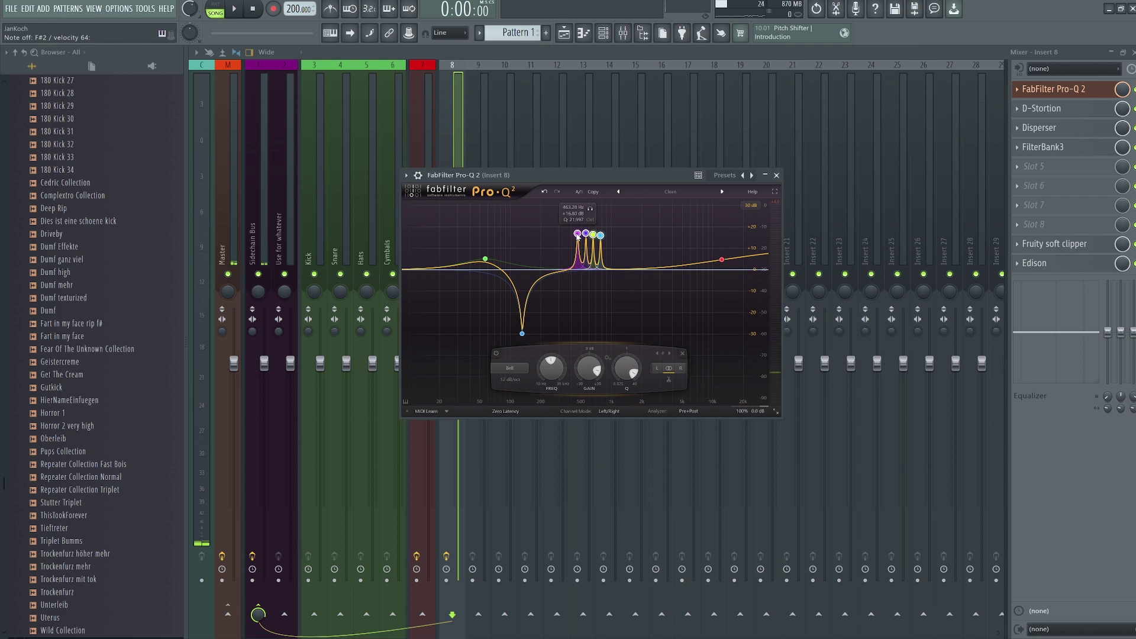
{"action": "left_click_drag", "start_coordinate": [577, 236], "coordinate": [553, 246]}
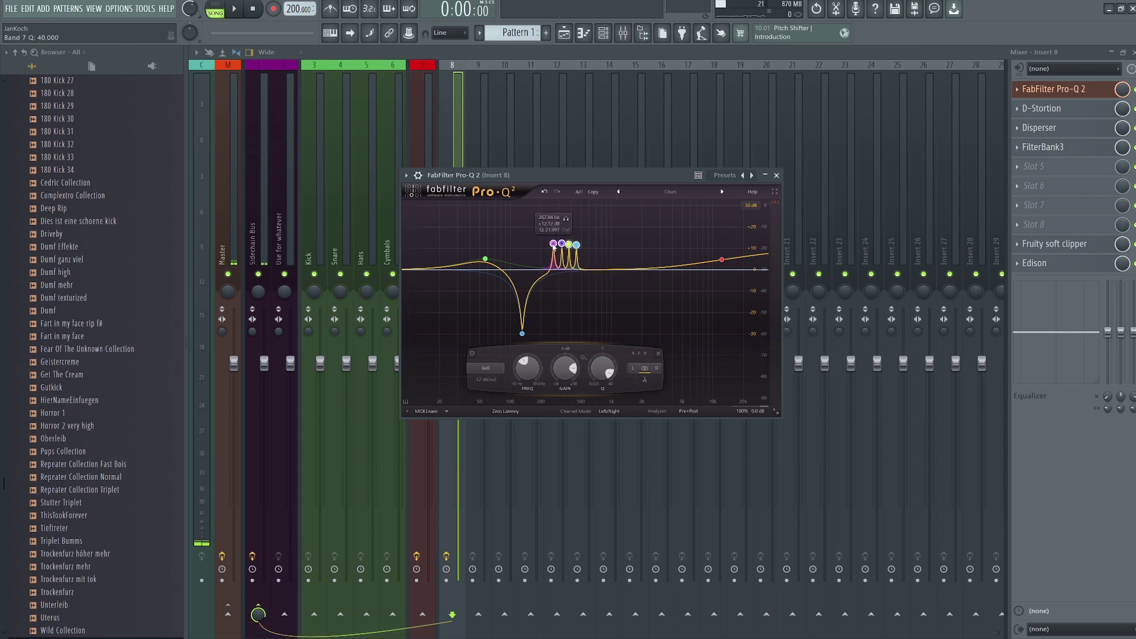
{"action": "left_click_drag", "start_coordinate": [553, 245], "coordinate": [554, 234]}
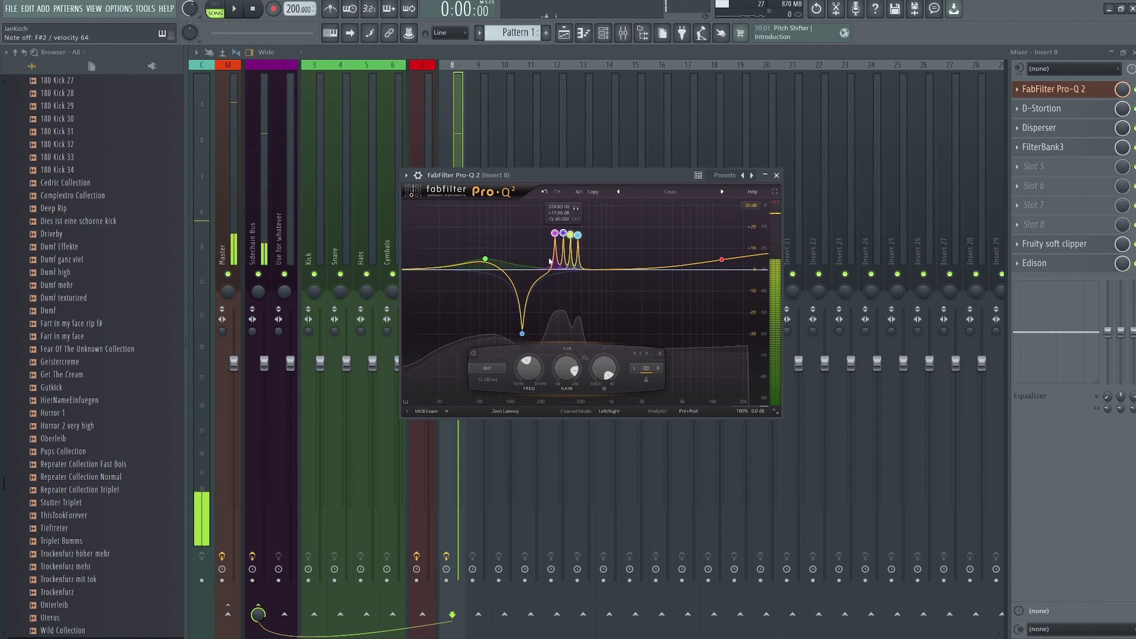
Shift the 30 dB cut in Pro-Q 2 to about 108 Hz with Q 6.328, and set a FilterBank3 cutoff to about 74 Hz.
{"action": "scroll", "coordinate": [517, 335], "scroll_direction": "down", "scroll_amount": 3}
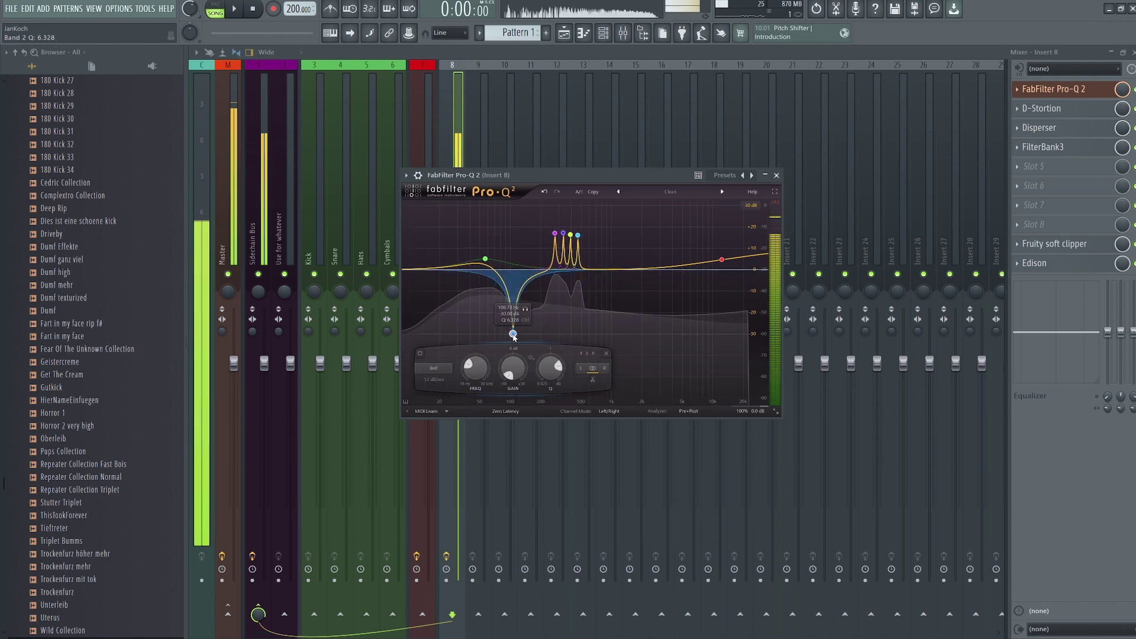
{"action": "left_click", "coordinate": [1053, 89]}
{"action": "left_click", "coordinate": [1057, 148]}
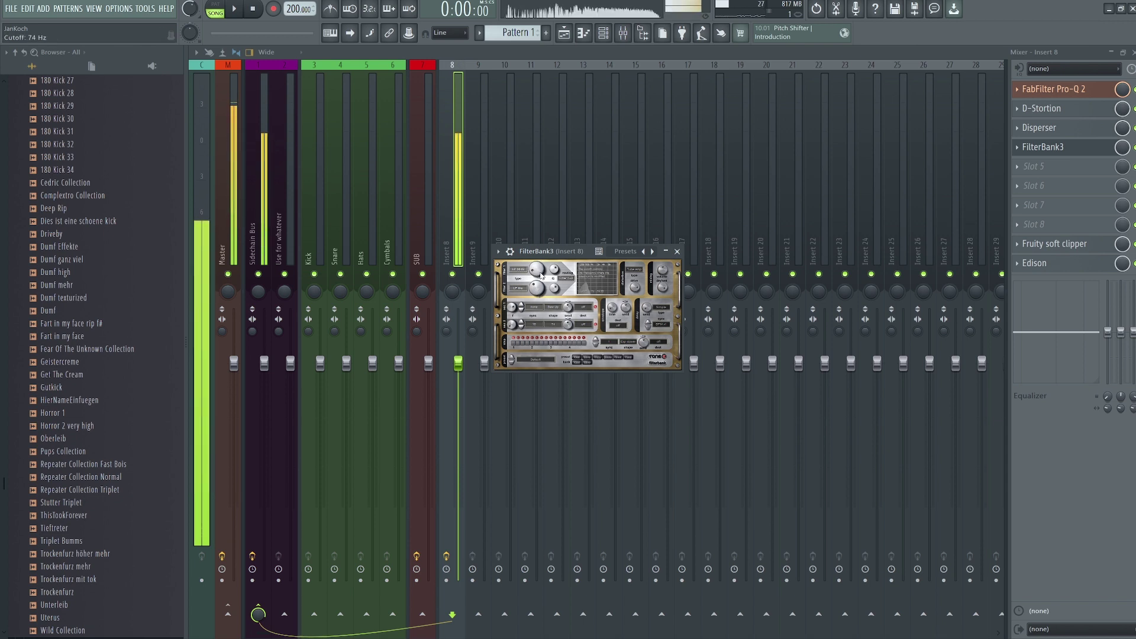
Flatten the low bell in Pro-Q 2 and shift the four narrow bells up in frequency with slightly less gain.
{"action": "left_click", "coordinate": [1075, 89]}
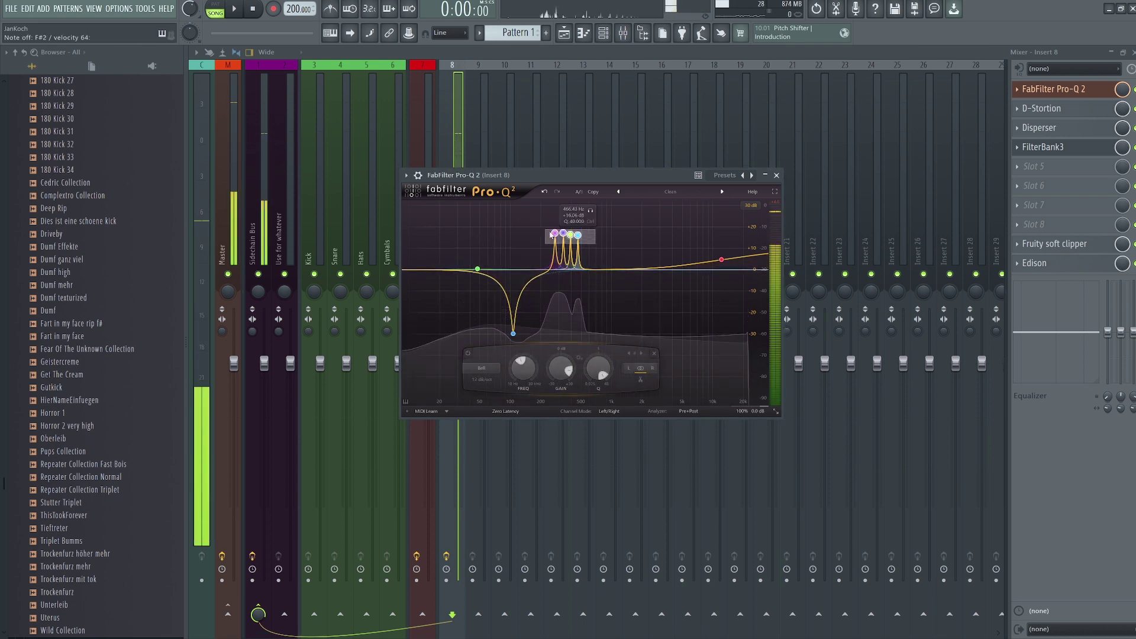
{"action": "left_click_drag", "start_coordinate": [555, 234], "coordinate": [583, 246]}
{"action": "left_click", "coordinate": [1053, 88]}
{"action": "left_click", "coordinate": [1047, 147]}
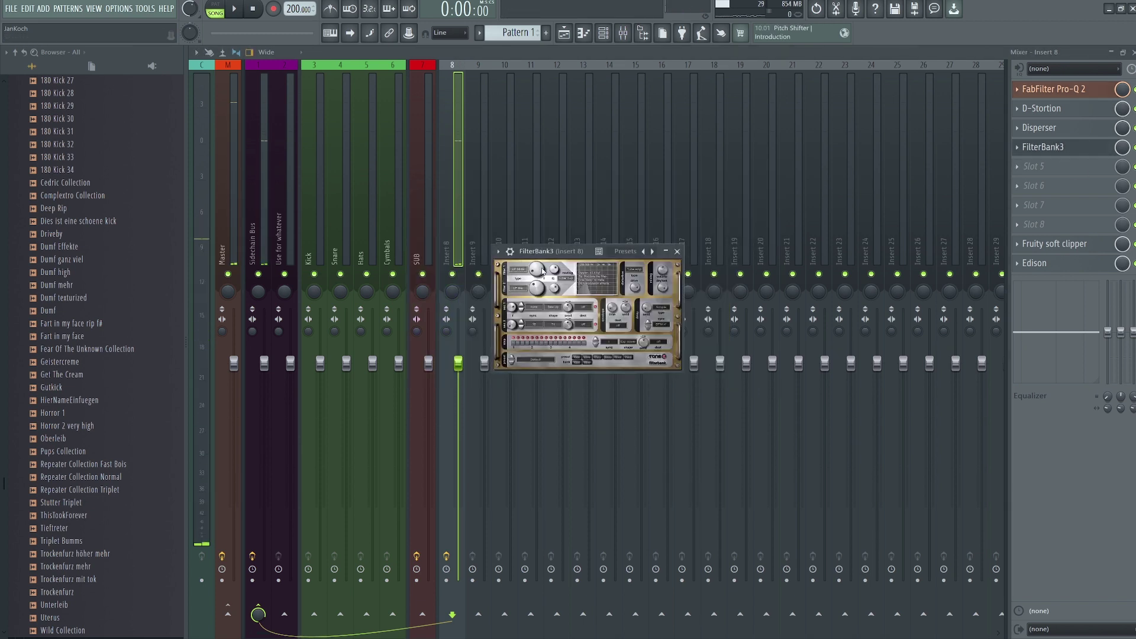
Set the Disperser frequency to 130 Hz and return to FilterBank3.
{"action": "left_click", "coordinate": [1039, 127]}
{"action": "left_click_drag", "start_coordinate": [462, 193], "coordinate": [397, 193]}
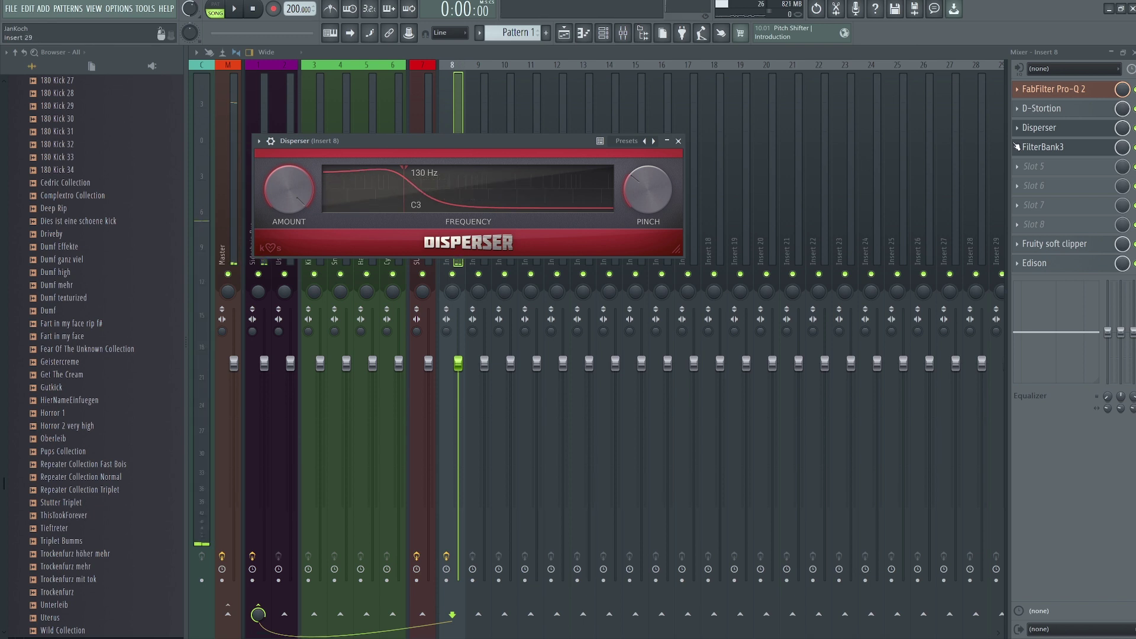
{"action": "key", "text": "Escape"}
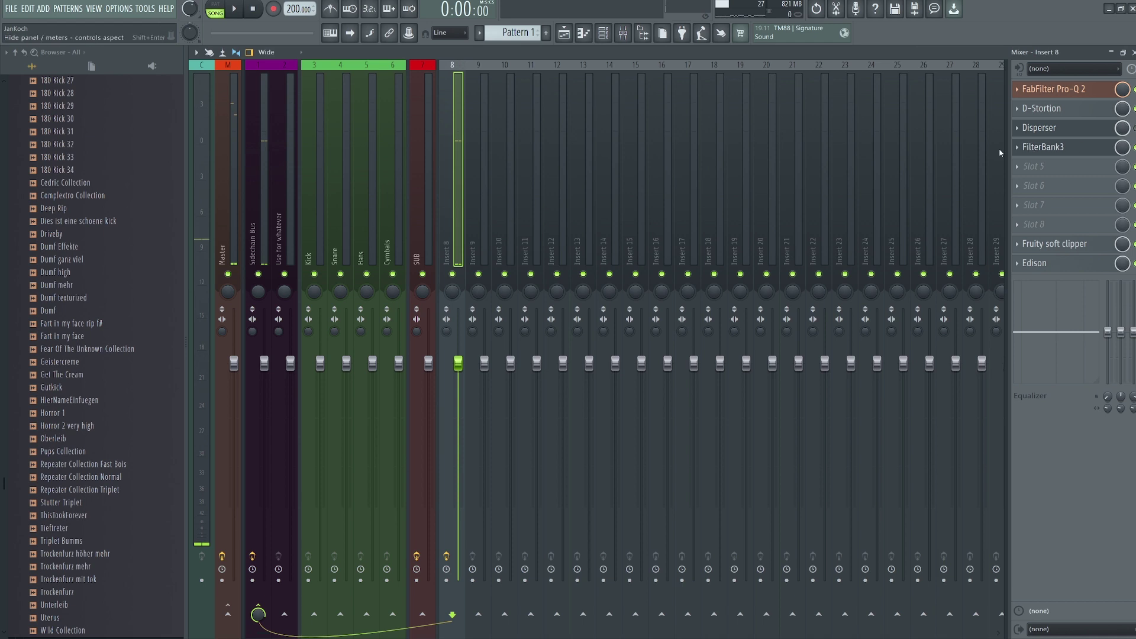
{"action": "left_click", "coordinate": [1043, 147]}
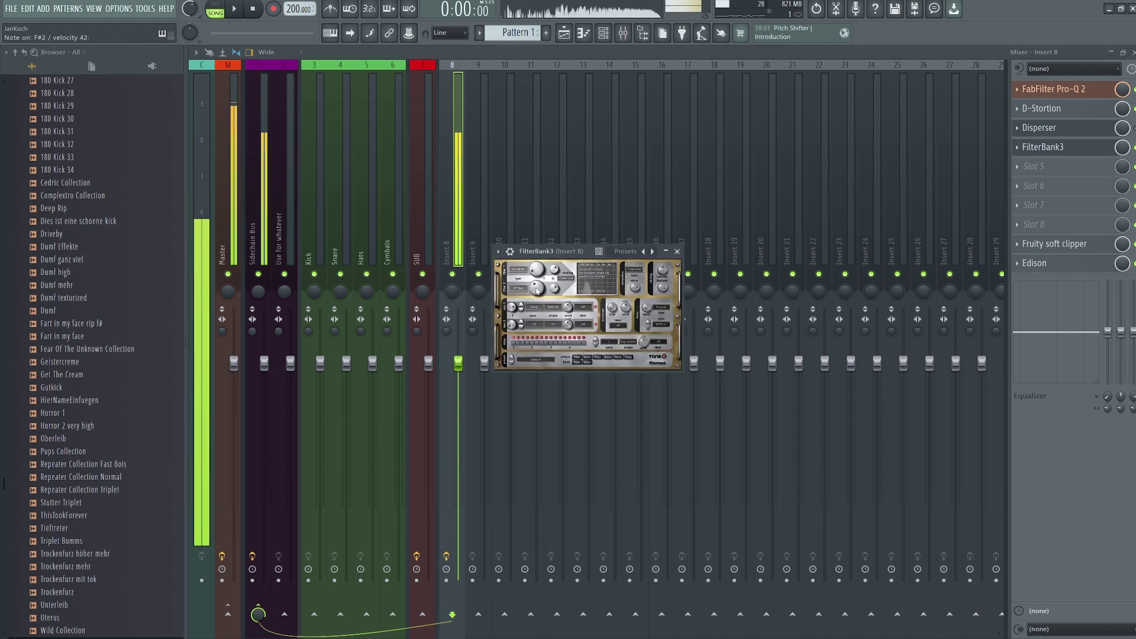
Open the Bass 1 Serum channel and shorten LFO 1's initial drop by moving its low point earlier and reshaping the curve.
{"action": "left_click", "coordinate": [603, 32]}
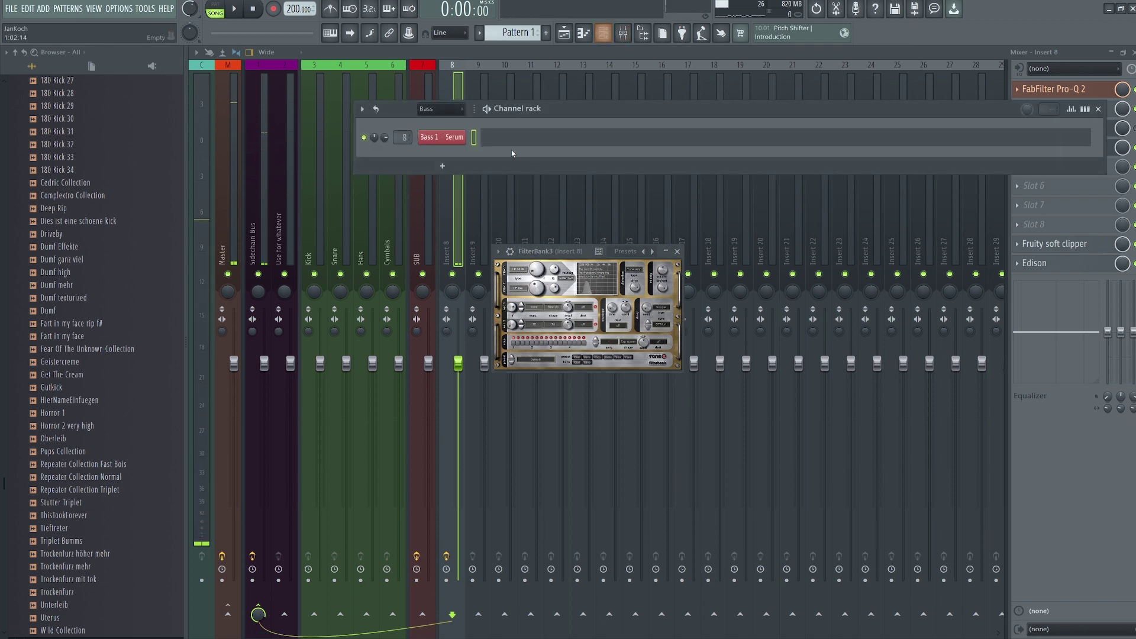
{"action": "left_click", "coordinate": [441, 136]}
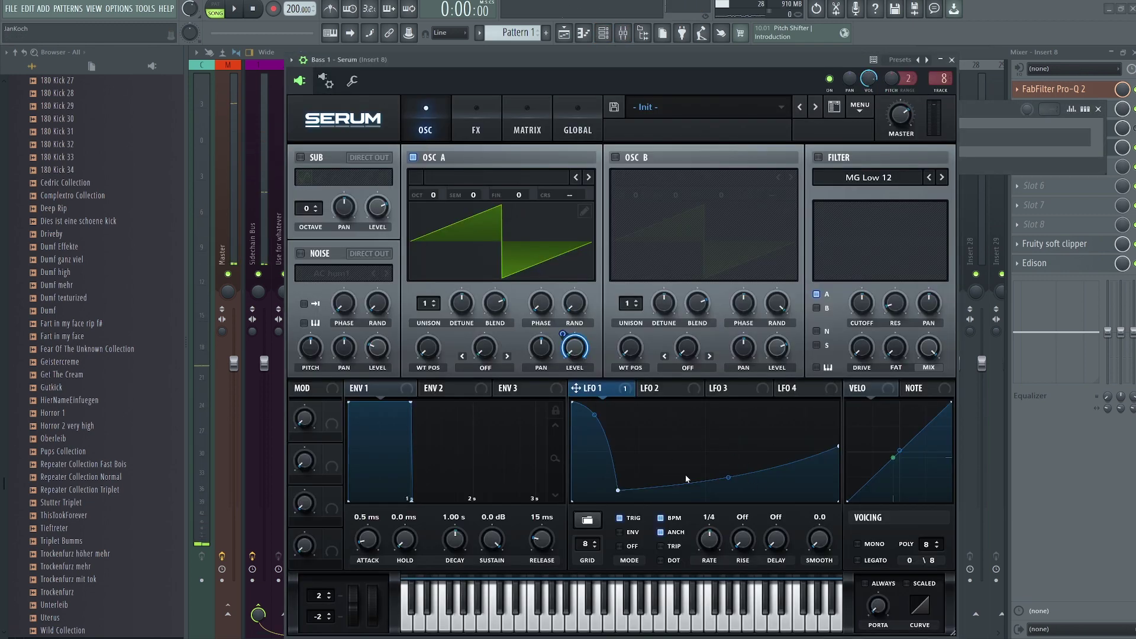
{"action": "left_click_drag", "start_coordinate": [617, 490], "coordinate": [607, 494]}
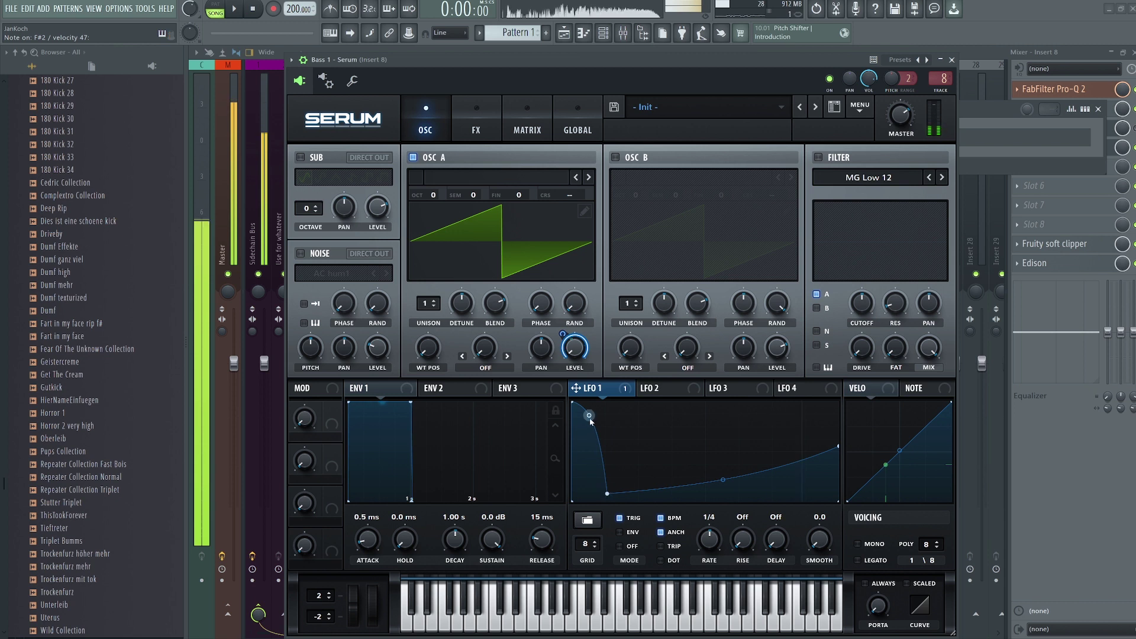
{"action": "left_click_drag", "start_coordinate": [590, 421], "coordinate": [580, 409]}
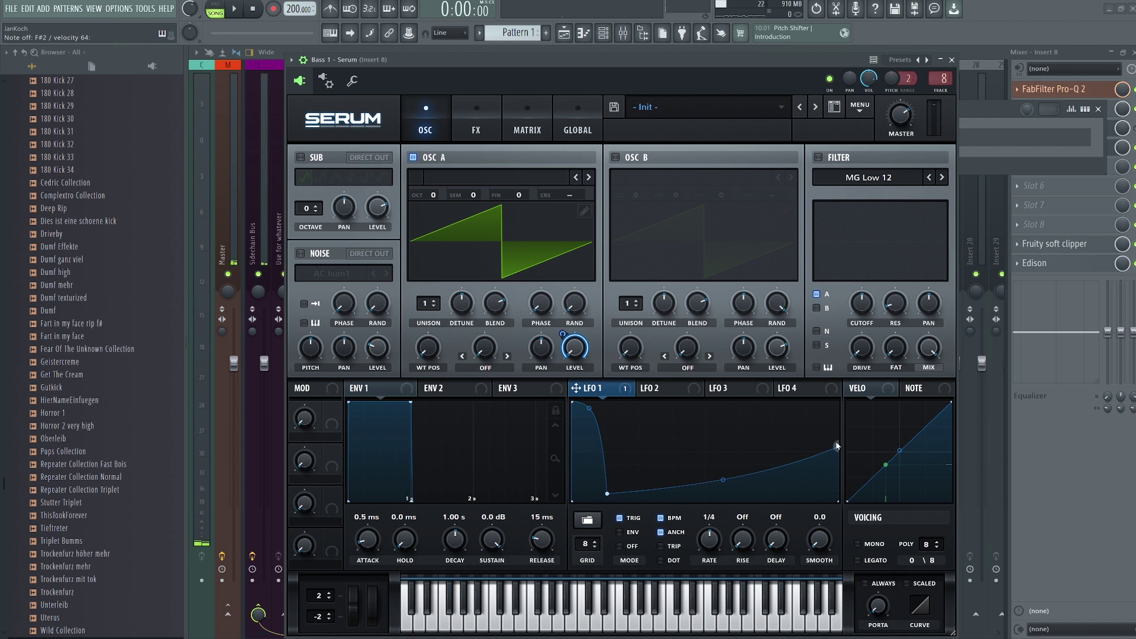
Raise LFO 1's end point to the maximum and bend the rising segment into a slightly convex curve.
{"action": "left_click_drag", "start_coordinate": [836, 446], "coordinate": [838, 434]}
{"action": "left_click_drag", "start_coordinate": [723, 475], "coordinate": [727, 484]}
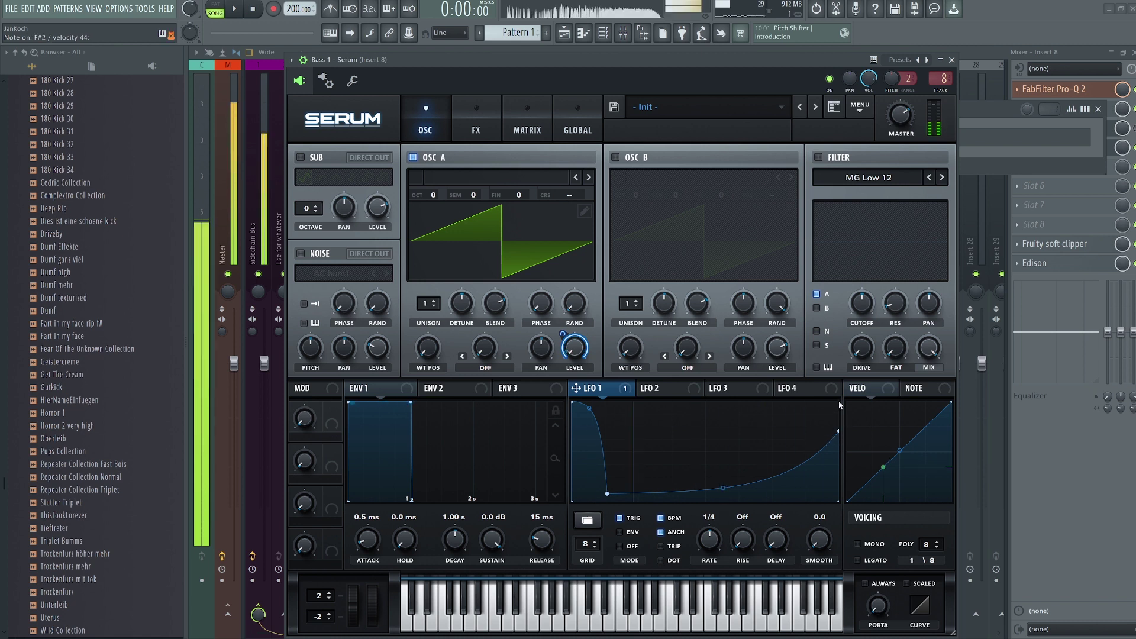
{"action": "left_click_drag", "start_coordinate": [838, 430], "coordinate": [838, 403]}
{"action": "left_click_drag", "start_coordinate": [729, 473], "coordinate": [730, 457]}
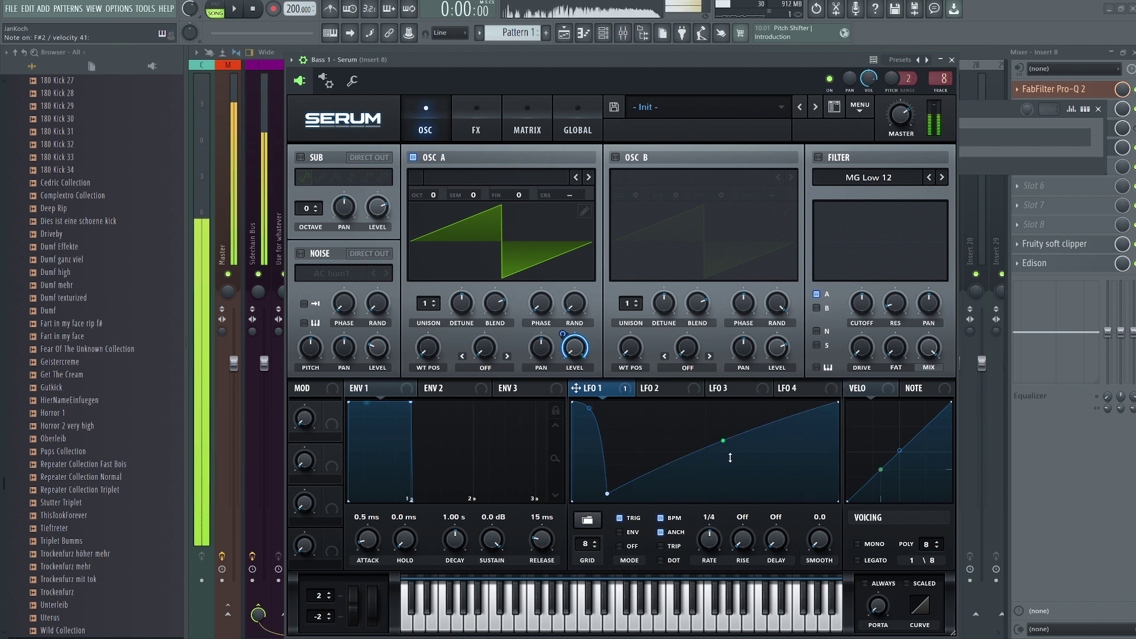
Reload the Clean preset in Pro-Q 2 on Insert 8 and carve a deep, narrow cut between 100 and 200 Hz.
{"action": "left_click", "coordinate": [969, 92]}
{"action": "left_click", "coordinate": [1053, 89]}
{"action": "left_click", "coordinate": [671, 192]}
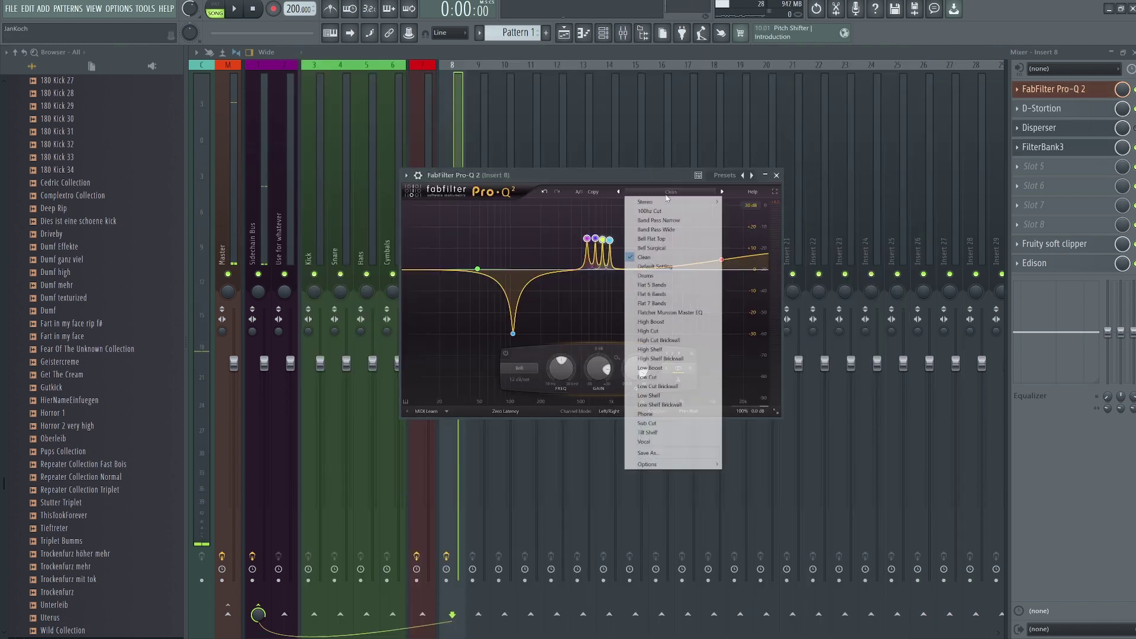
{"action": "left_click", "coordinate": [649, 264]}
{"action": "left_click_drag", "start_coordinate": [478, 269], "coordinate": [513, 345]}
{"action": "scroll", "coordinate": [536, 295], "scroll_direction": "up", "scroll_amount": 4}
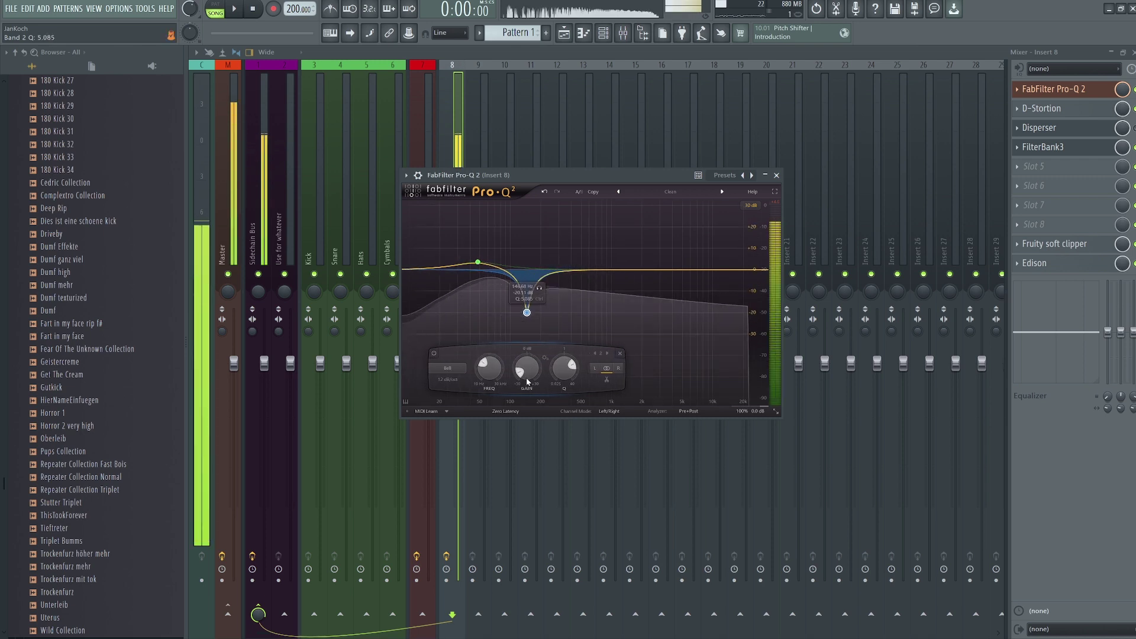
{"action": "left_click_drag", "start_coordinate": [536, 408], "coordinate": [533, 421]}
Boost the low bell near 53 Hz by about 5 dB and add a bell around 620 Hz with roughly +11.6 dB.
{"action": "left_click_drag", "start_coordinate": [478, 262], "coordinate": [484, 260]}
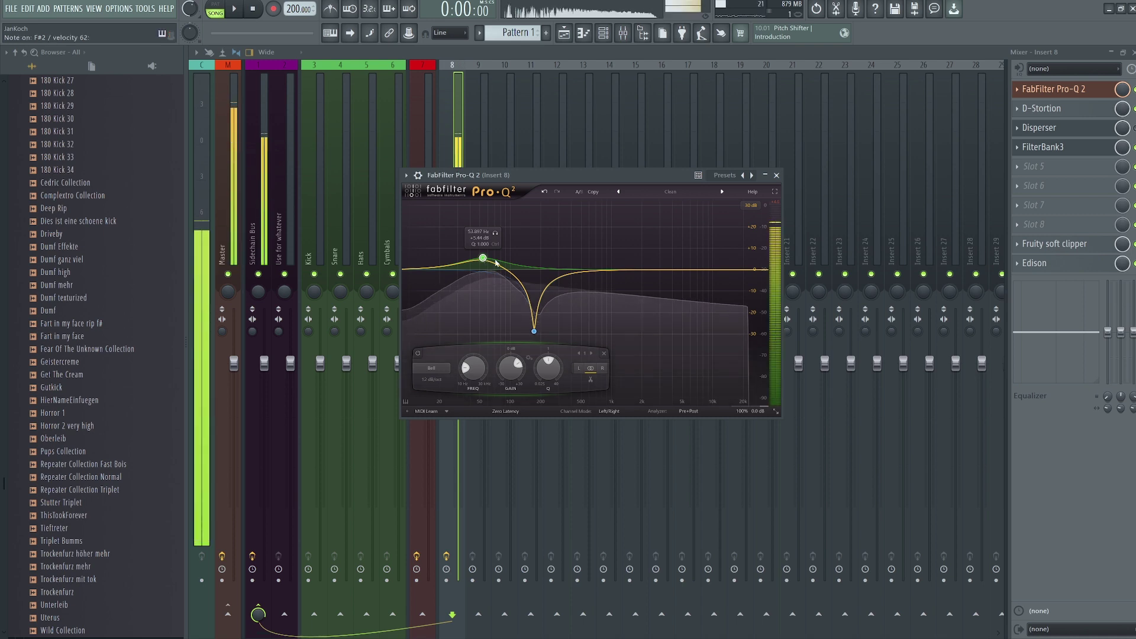
{"action": "left_click_drag", "start_coordinate": [626, 268], "coordinate": [593, 245]}
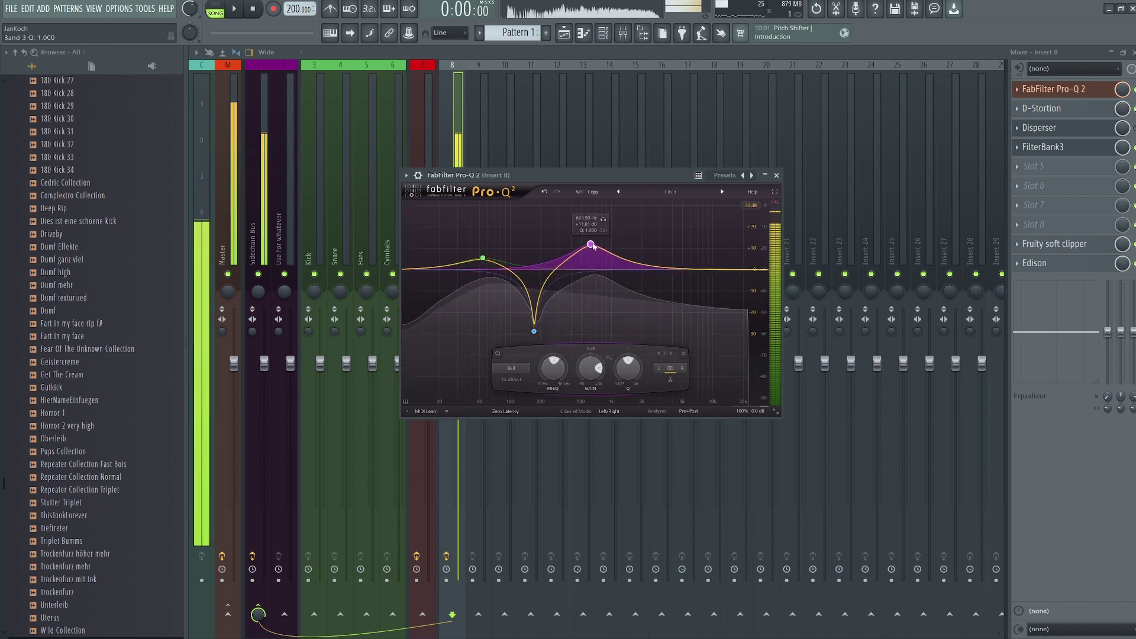
{"action": "left_click", "coordinate": [776, 175]}
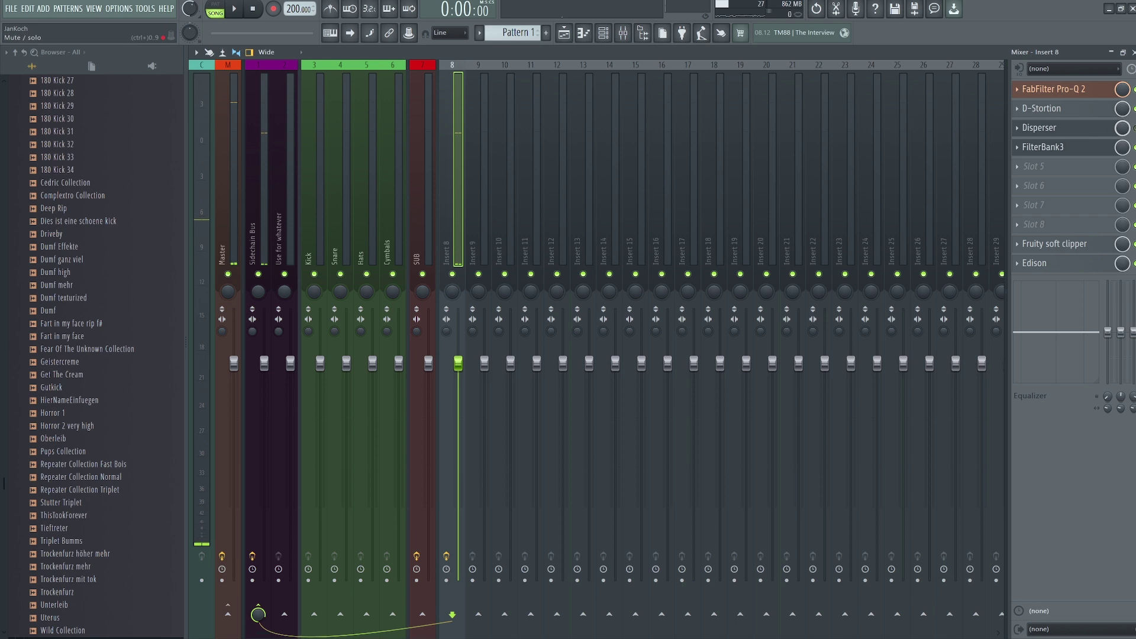
Review the Disperser and FilterBank3 settings on Insert 8.
{"action": "left_click", "coordinate": [1042, 128]}
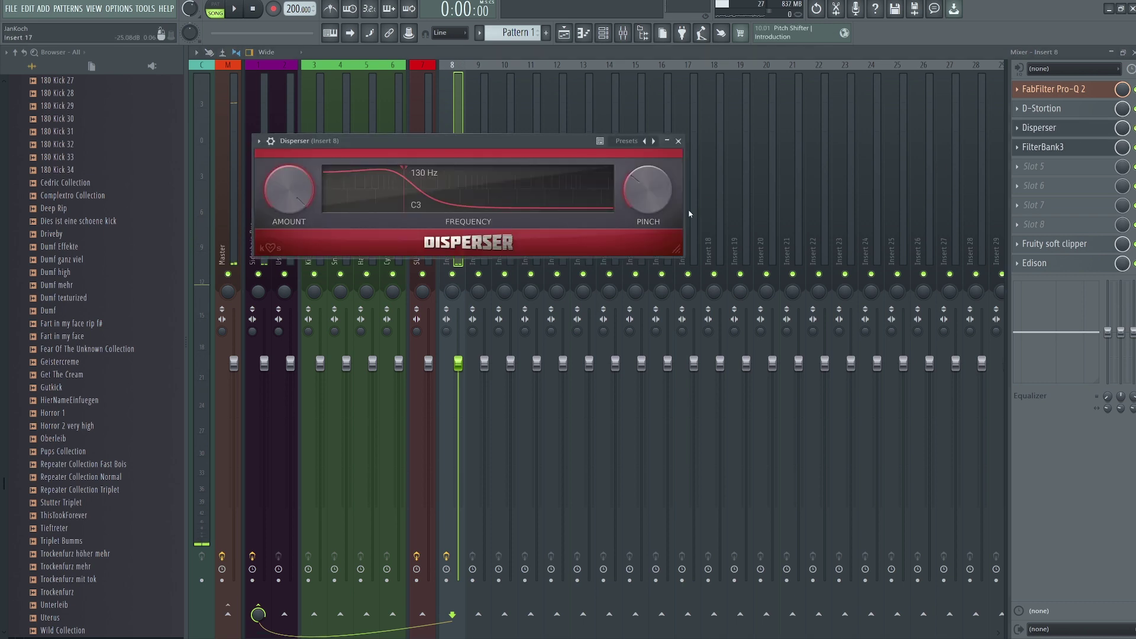
{"action": "left_click", "coordinate": [677, 141]}
{"action": "left_click", "coordinate": [1043, 147]}
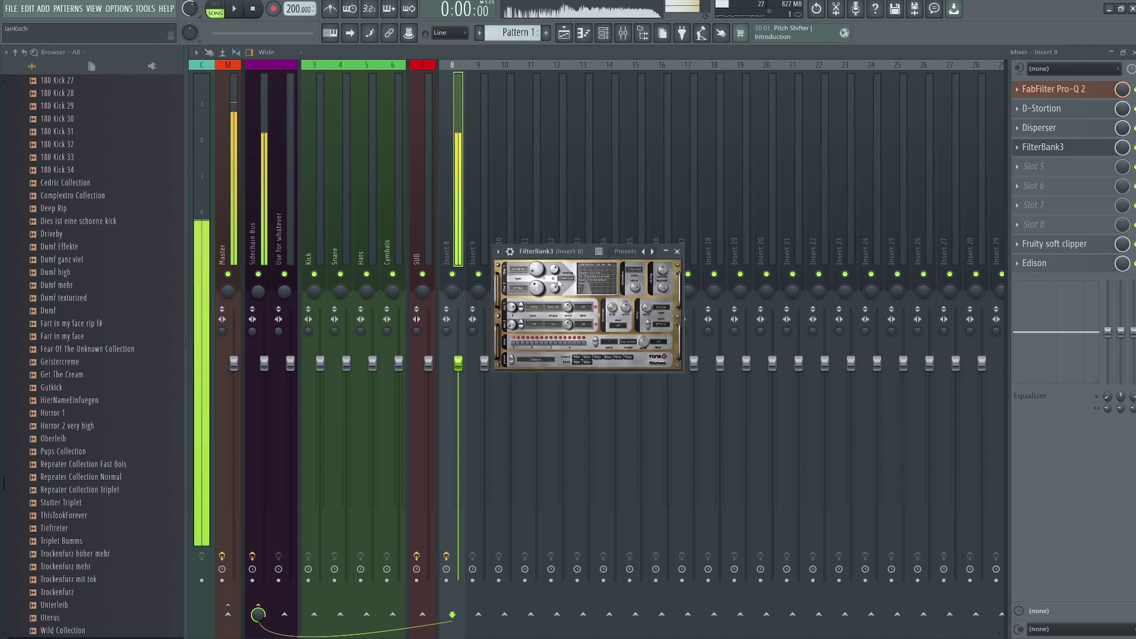
{"action": "left_click", "coordinate": [677, 252]}
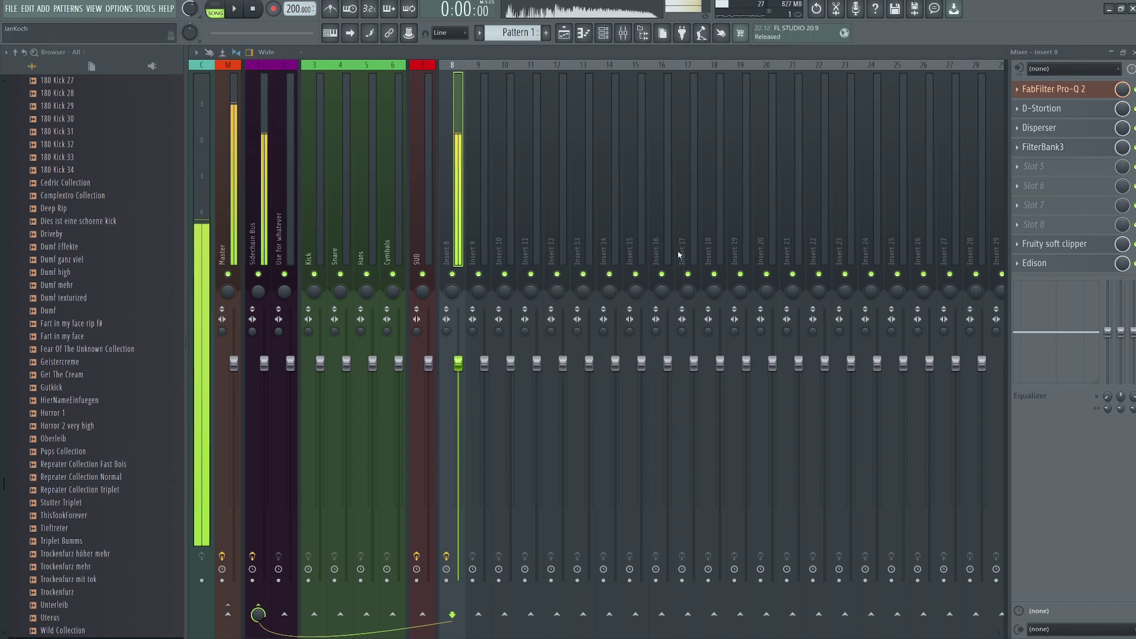
Lower the low bell's boost slightly in Pro-Q 2 and add a gentle high shelf boost to the treble.
{"action": "left_click", "coordinate": [1055, 90]}
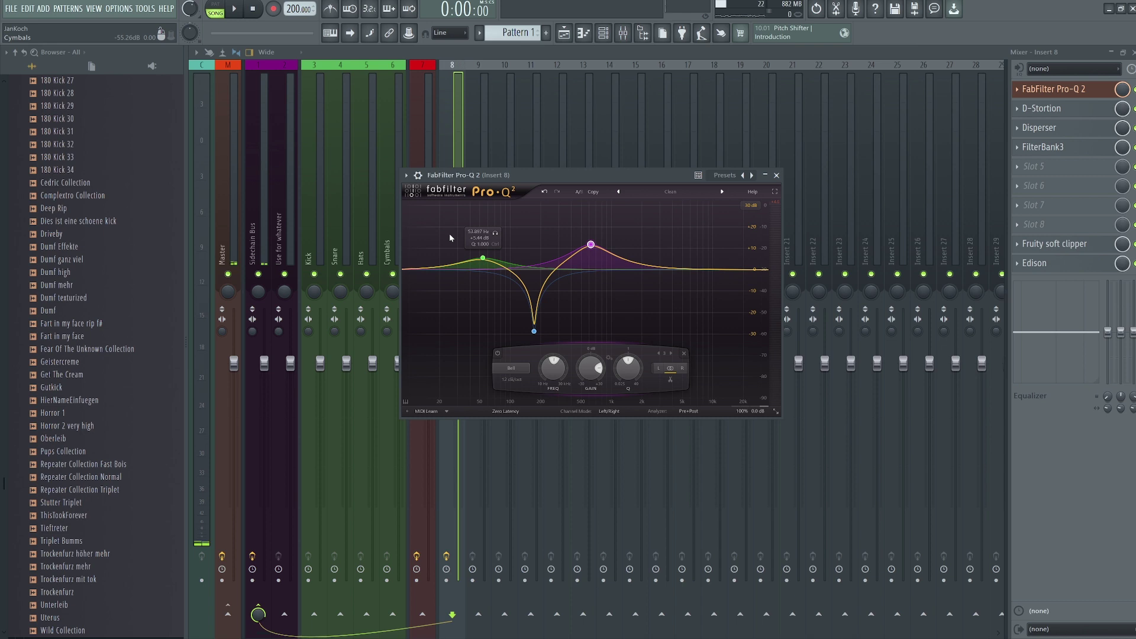
{"action": "left_click_drag", "start_coordinate": [481, 265], "coordinate": [482, 268]}
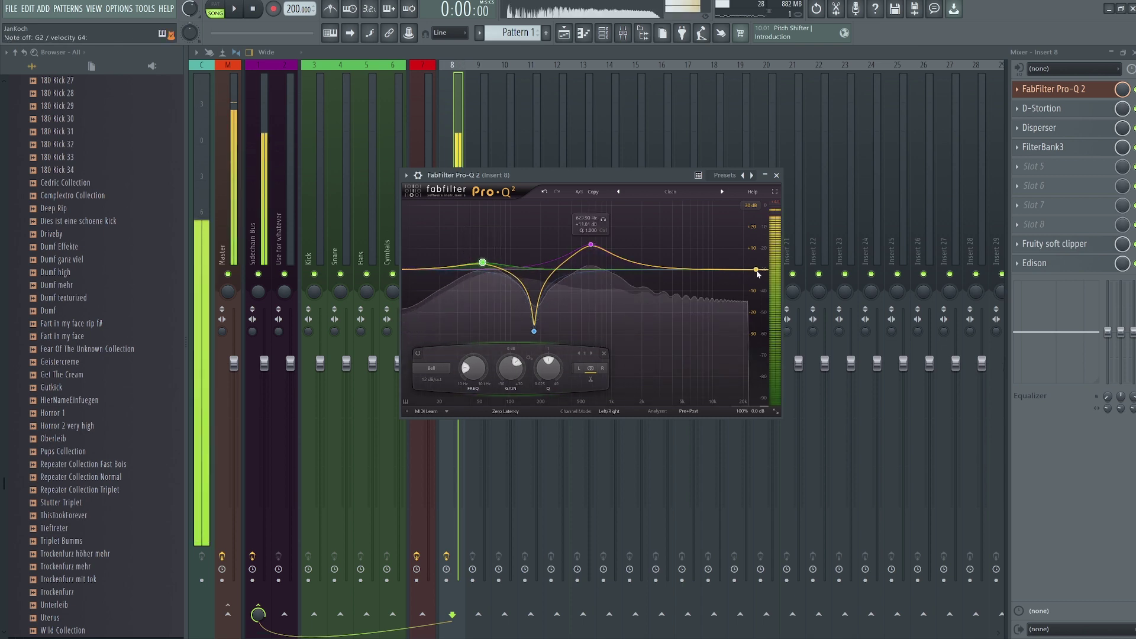
{"action": "double_click", "coordinate": [725, 259]}
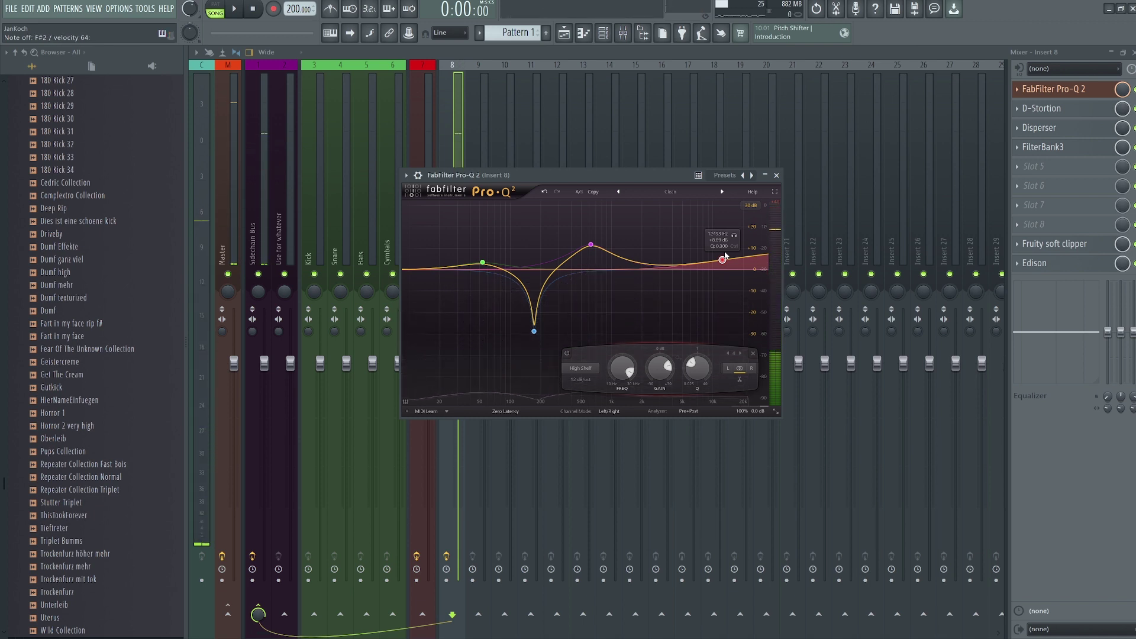
{"action": "left_click_drag", "start_coordinate": [726, 255], "coordinate": [727, 269]}
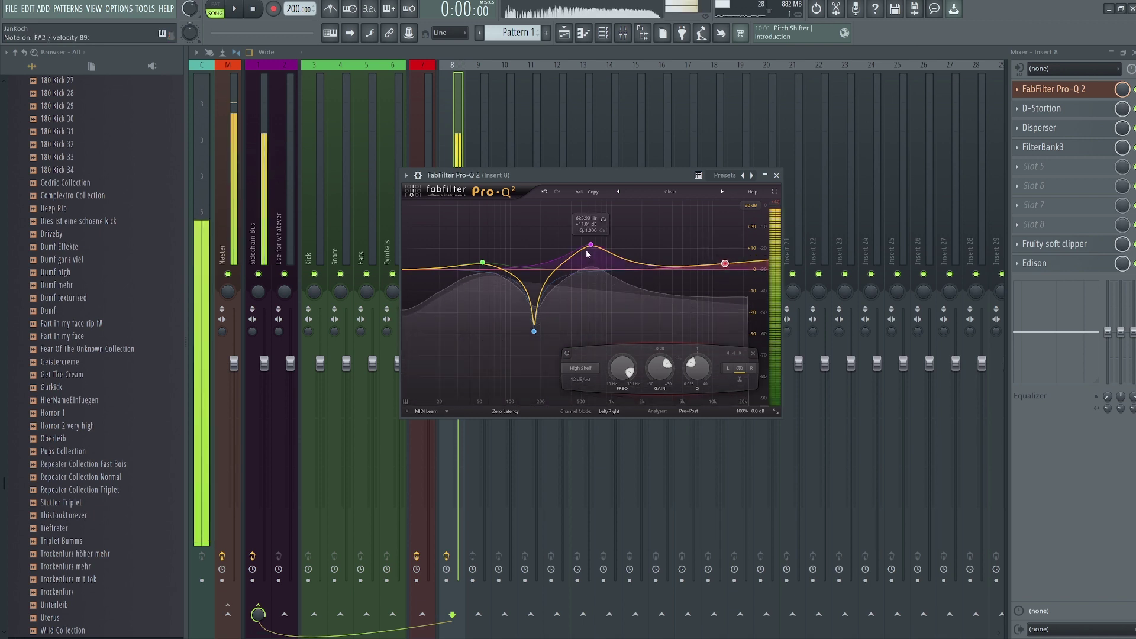
Reduce and slightly widen the 620 Hz bell's boost and shift the deep narrow cut down to about 91 Hz.
{"action": "left_click_drag", "start_coordinate": [590, 246], "coordinate": [592, 256]}
{"action": "scroll", "coordinate": [587, 256], "scroll_direction": "up", "scroll_amount": 5}
{"action": "scroll", "coordinate": [593, 244], "scroll_direction": "down", "scroll_amount": 5}
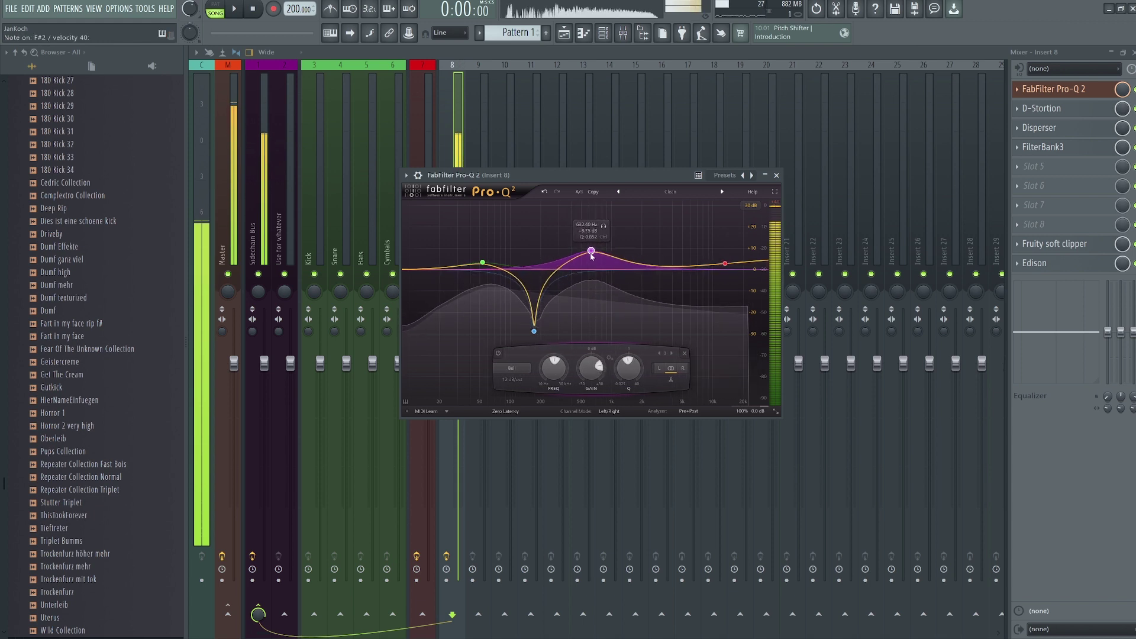
{"action": "left_click_drag", "start_coordinate": [535, 337], "coordinate": [508, 336]}
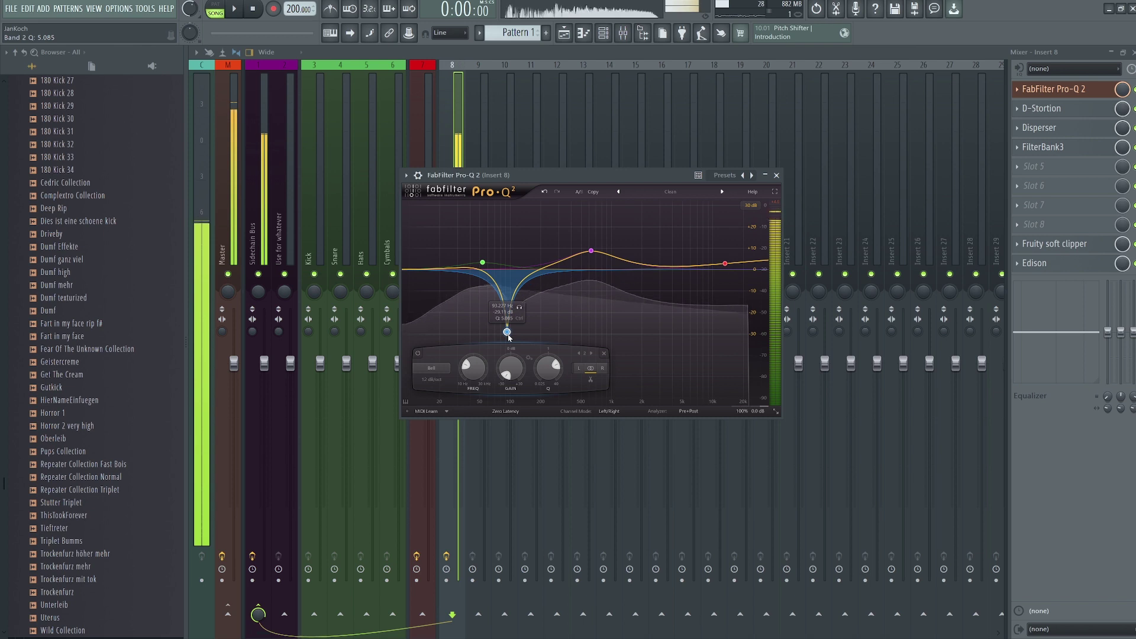
Turn the low bell near 55 Hz into a narrow, moderate cut and close the equalizer.
{"action": "mouse_move", "coordinate": [483, 262]}
{"action": "left_mouse_down"}
{"action": "mouse_move", "coordinate": [471, 271]}
{"action": "mouse_move", "coordinate": [455, 240]}
{"action": "mouse_move", "coordinate": [464, 280]}
{"action": "mouse_move", "coordinate": [481, 285]}
{"action": "left_mouse_up"}
{"action": "right_click", "coordinate": [455, 240]}
{"action": "left_click", "coordinate": [481, 301]}
{"action": "scroll", "coordinate": [469, 290], "scroll_direction": "up", "scroll_amount": 5}
{"action": "scroll", "coordinate": [469, 290], "scroll_direction": "up", "scroll_amount": 4}
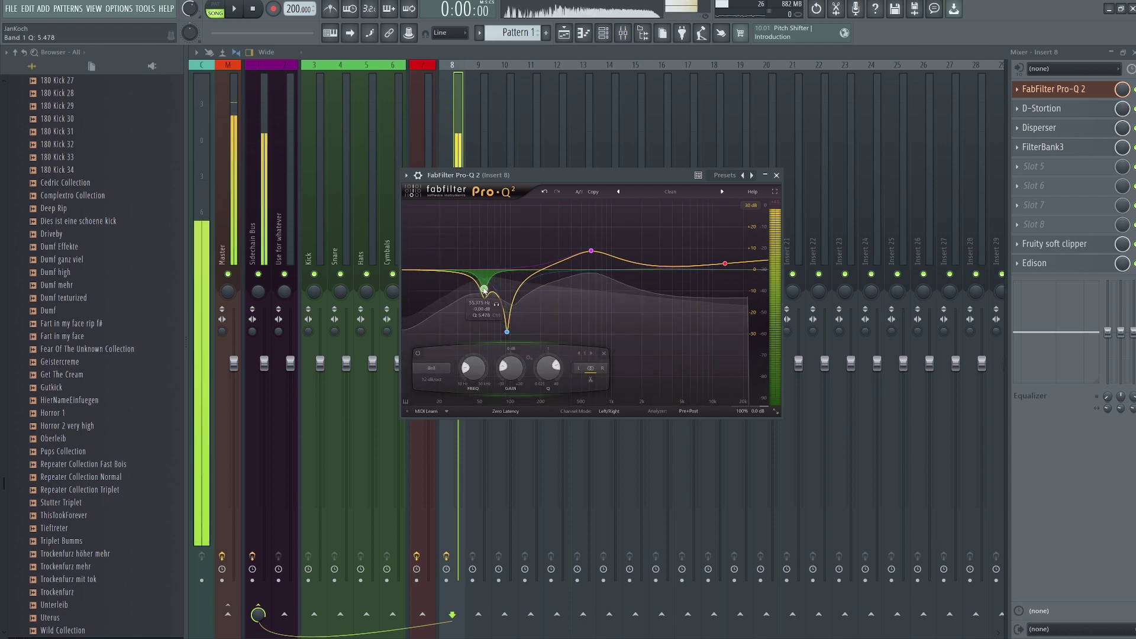
{"action": "scroll", "coordinate": [481, 285], "scroll_direction": "down", "scroll_amount": 3}
{"action": "left_click", "coordinate": [776, 175]}
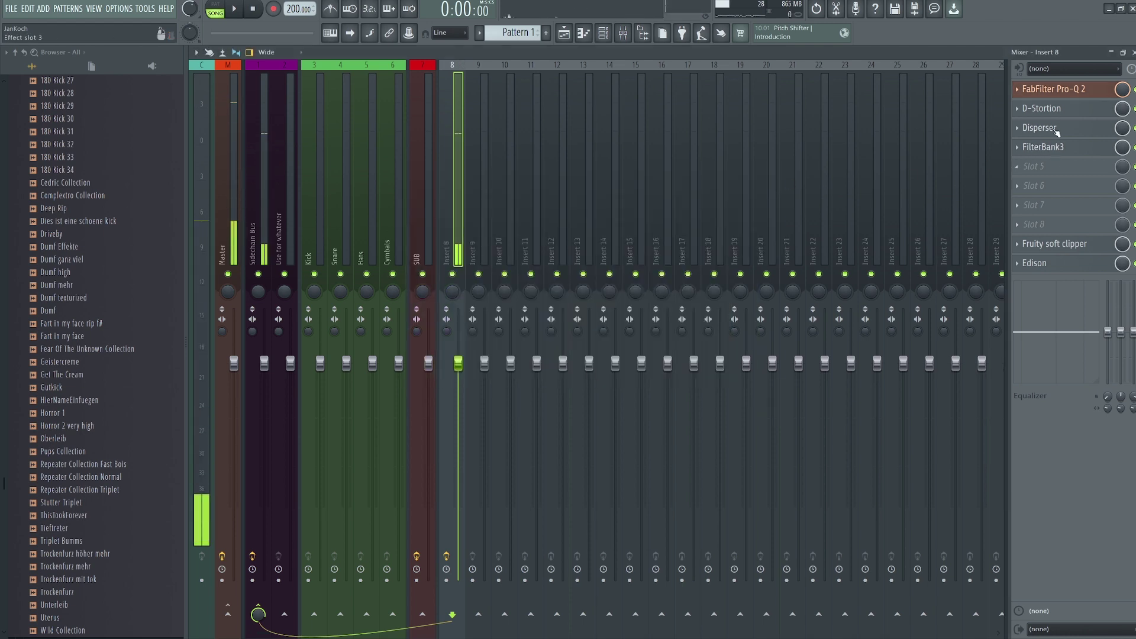
Check the D-Stortion settings on Insert 8.
{"action": "left_click", "coordinate": [1041, 108]}
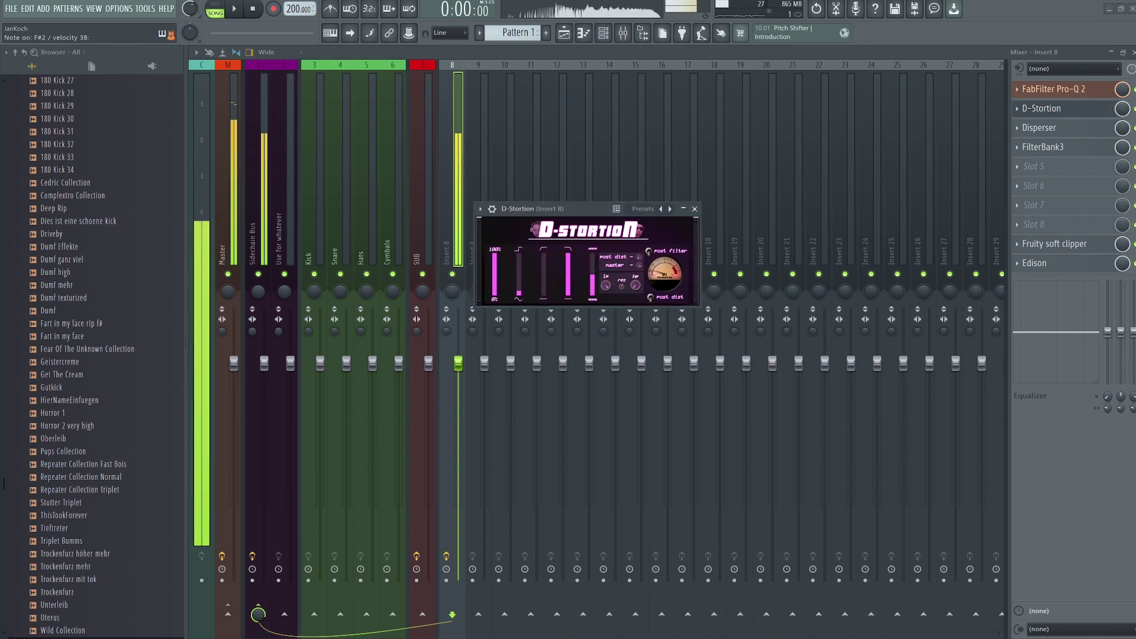
{"action": "left_click", "coordinate": [694, 210]}
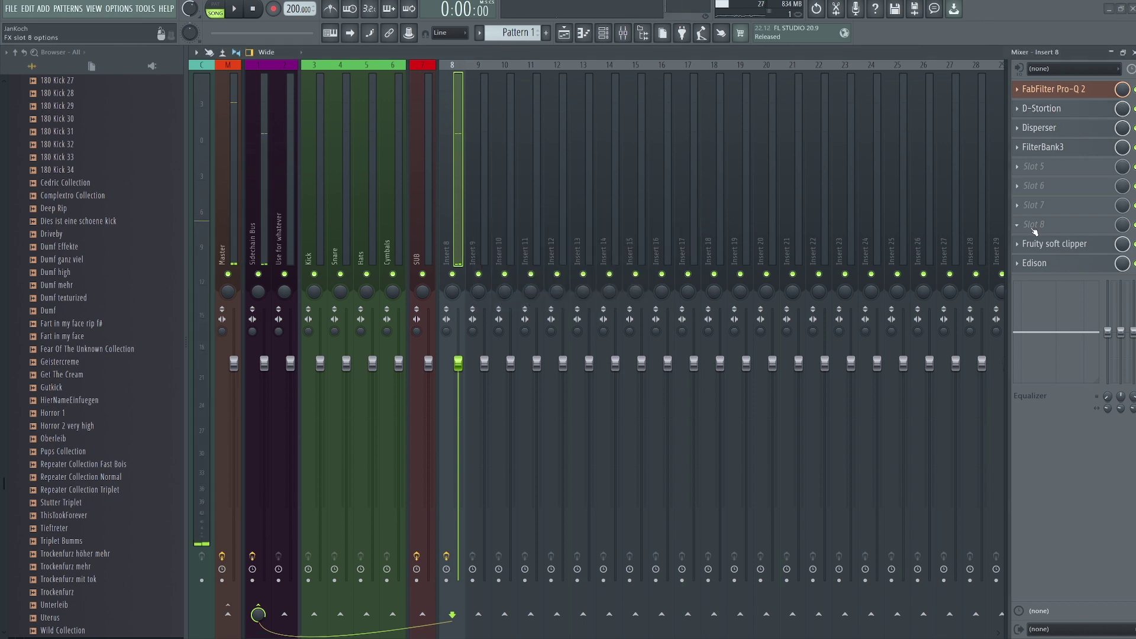
Load TG12345 Stereo into slot 8 of Insert 8 and apply its Distorted Bass preset.
{"action": "left_click", "coordinate": [1035, 230]}
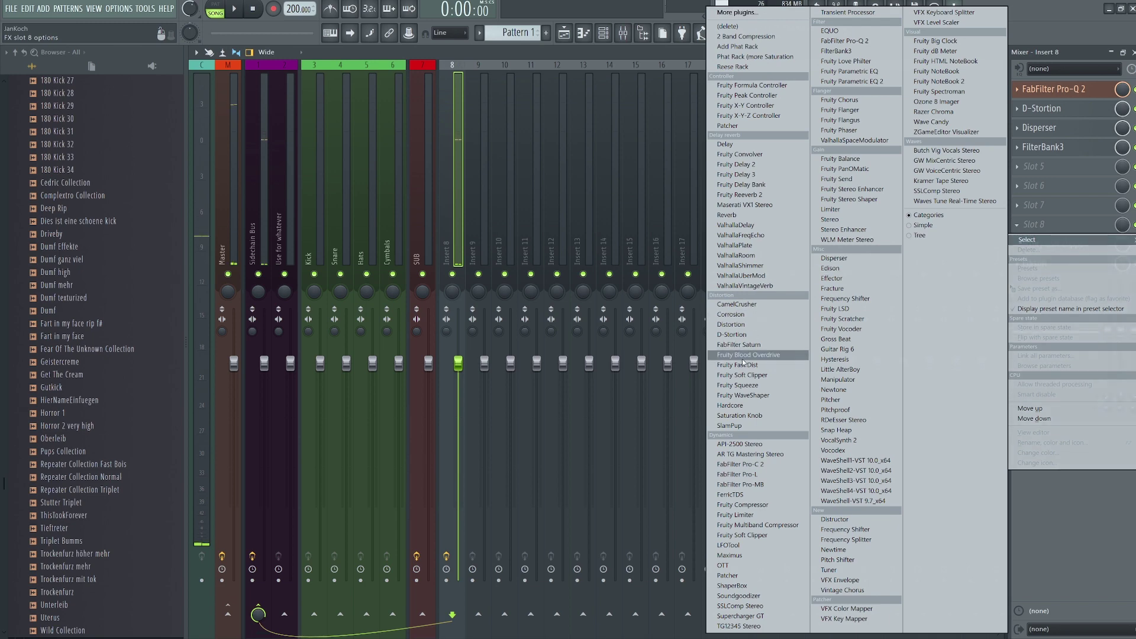
{"action": "left_click", "coordinate": [724, 629]}
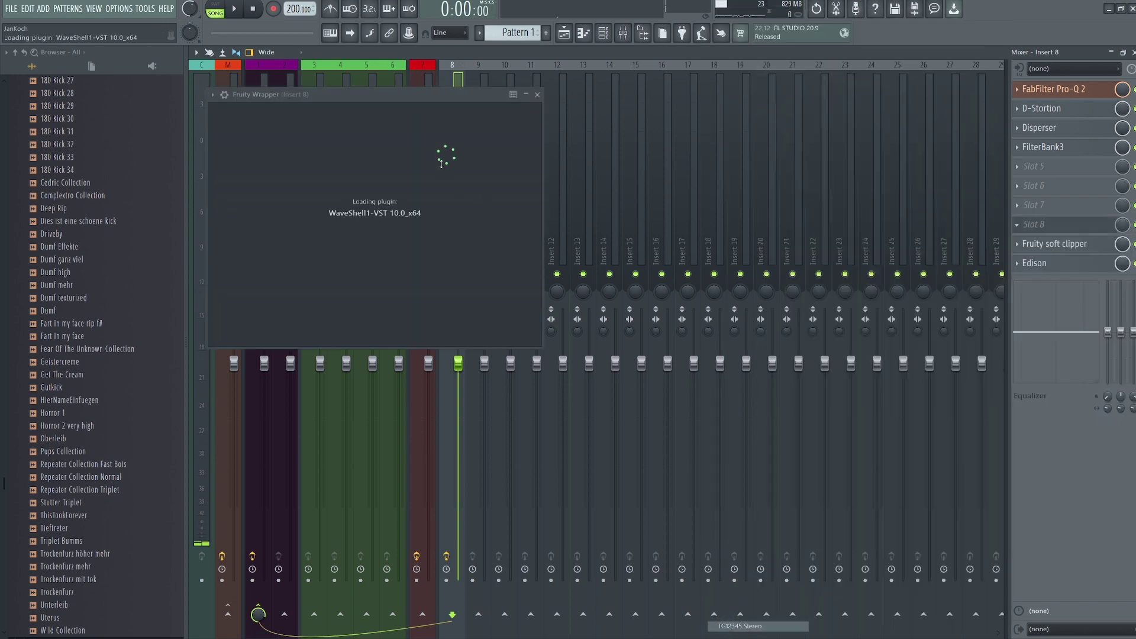
{"action": "left_click_drag", "start_coordinate": [292, 92], "coordinate": [505, 144]}
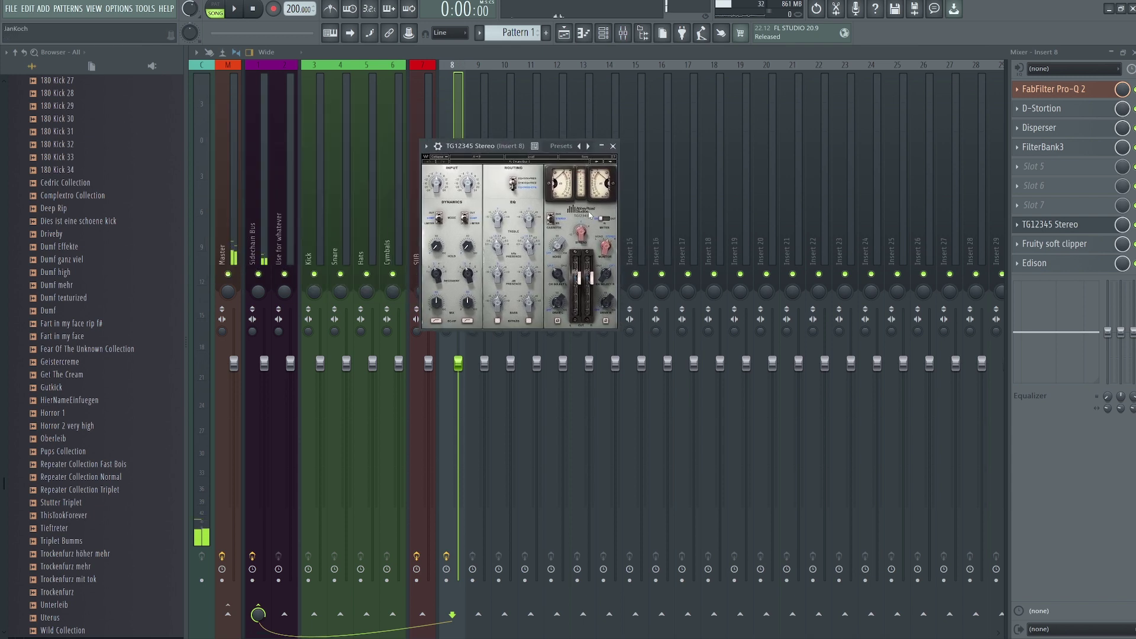
{"action": "left_click", "coordinate": [530, 157]}
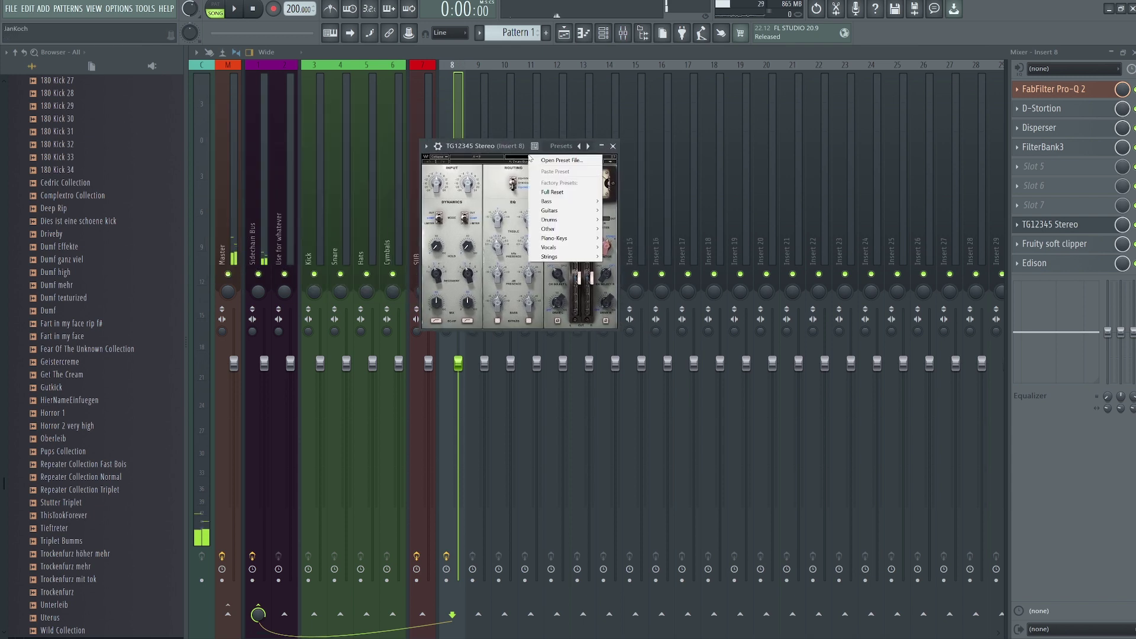
{"action": "mouse_move", "coordinate": [577, 203]}
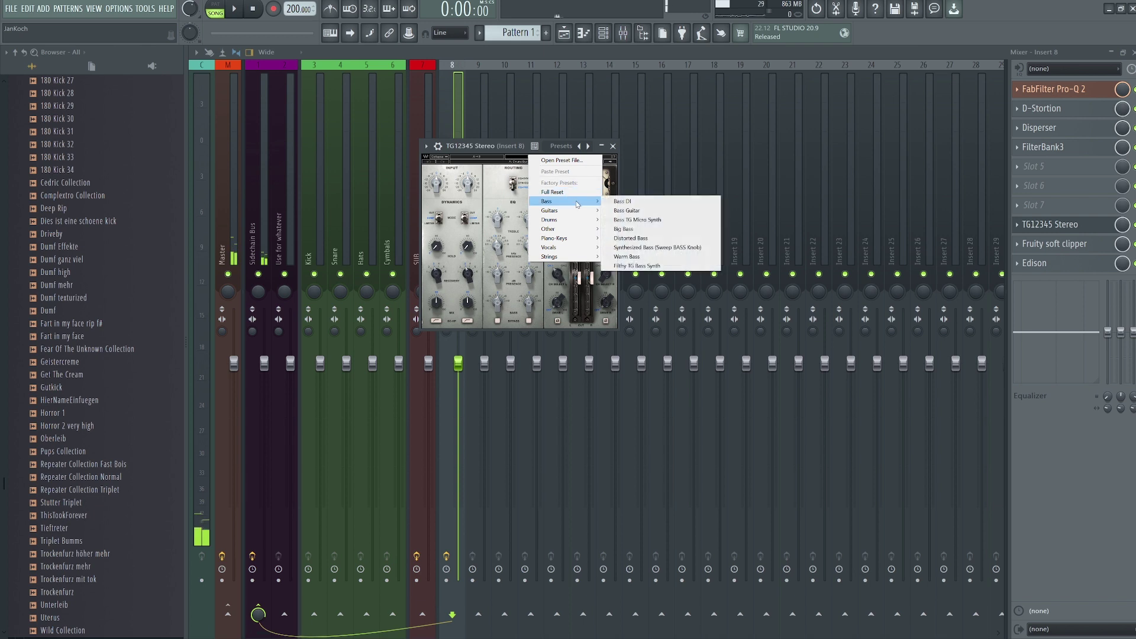
{"action": "left_click", "coordinate": [631, 238]}
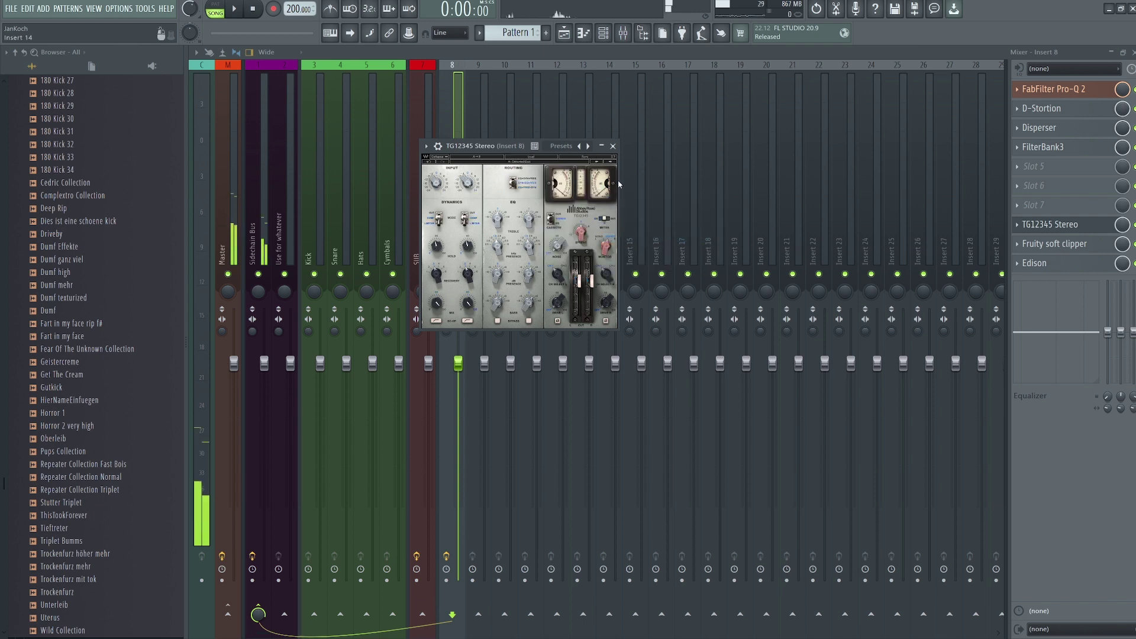
{"action": "left_click", "coordinate": [613, 146]}
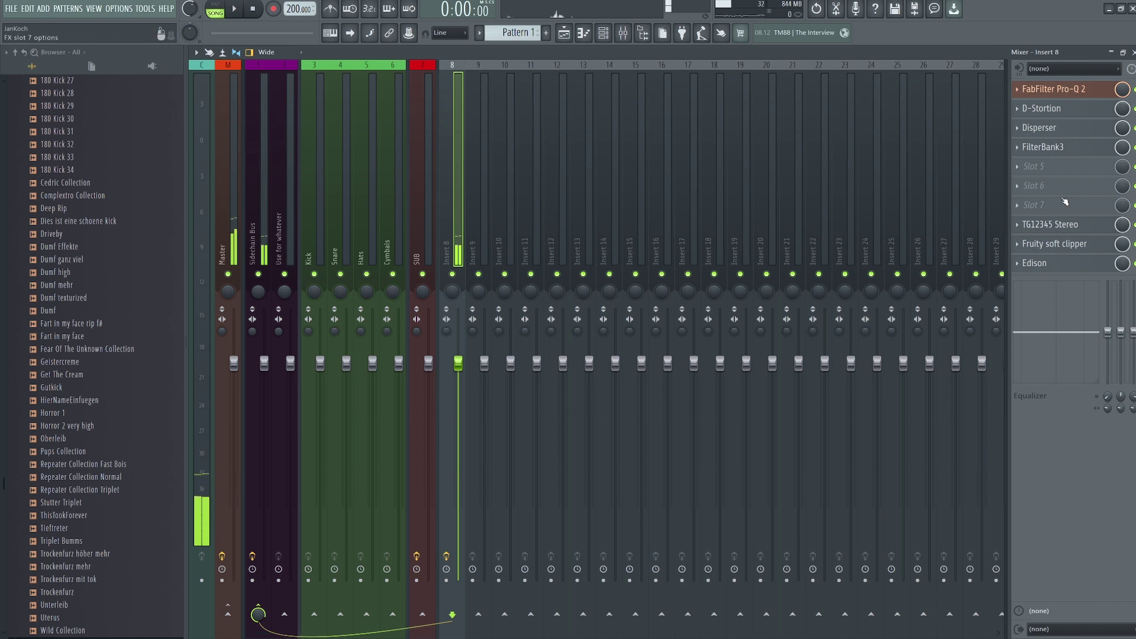
Open FilterBank3 on Insert 8, readjust the lower filter's cutoff by ear, and close the plugin.
{"action": "left_click", "coordinate": [1042, 147]}
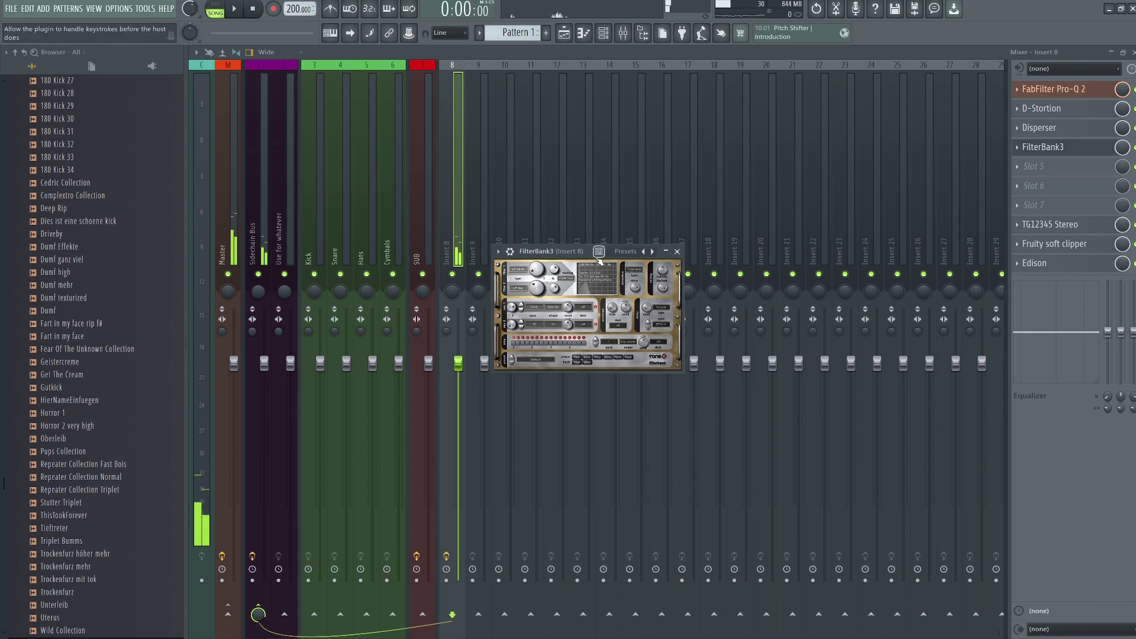
{"action": "left_click_drag", "start_coordinate": [577, 255], "coordinate": [592, 221]}
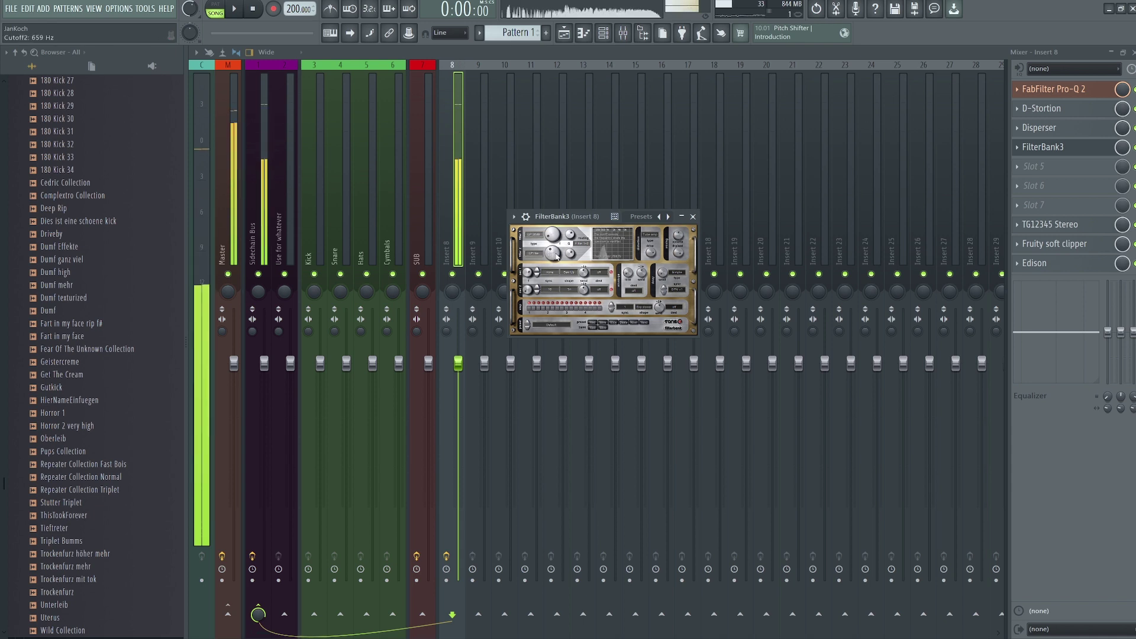
{"action": "left_click_drag", "start_coordinate": [556, 256], "coordinate": [565, 257]}
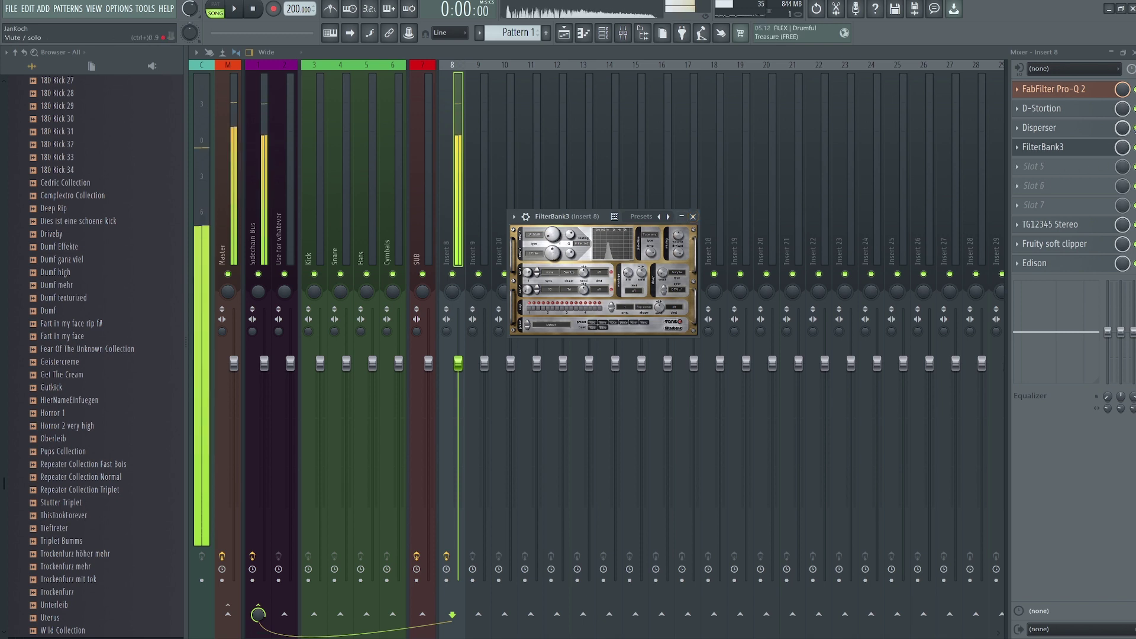
{"action": "left_click", "coordinate": [1044, 147]}
{"action": "left_click", "coordinate": [1044, 146]}
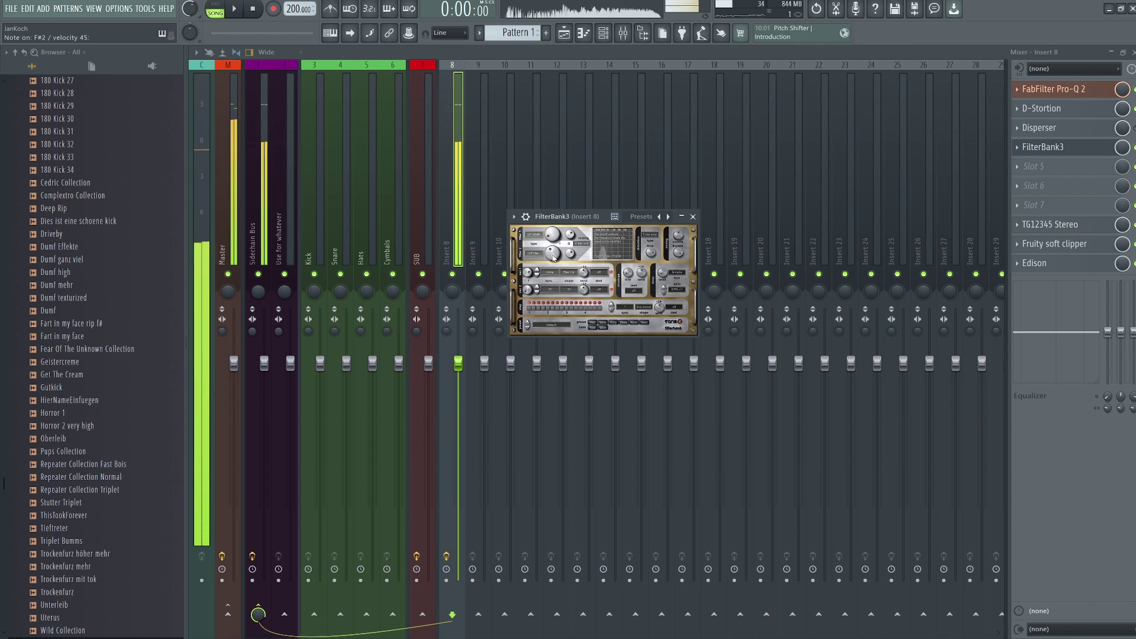
{"action": "left_click", "coordinate": [692, 218]}
Open the Bass 1 Serum channel and lower LFO 1's end point to about half height.
{"action": "key", "text": "F6"}
{"action": "left_click", "coordinate": [442, 136]}
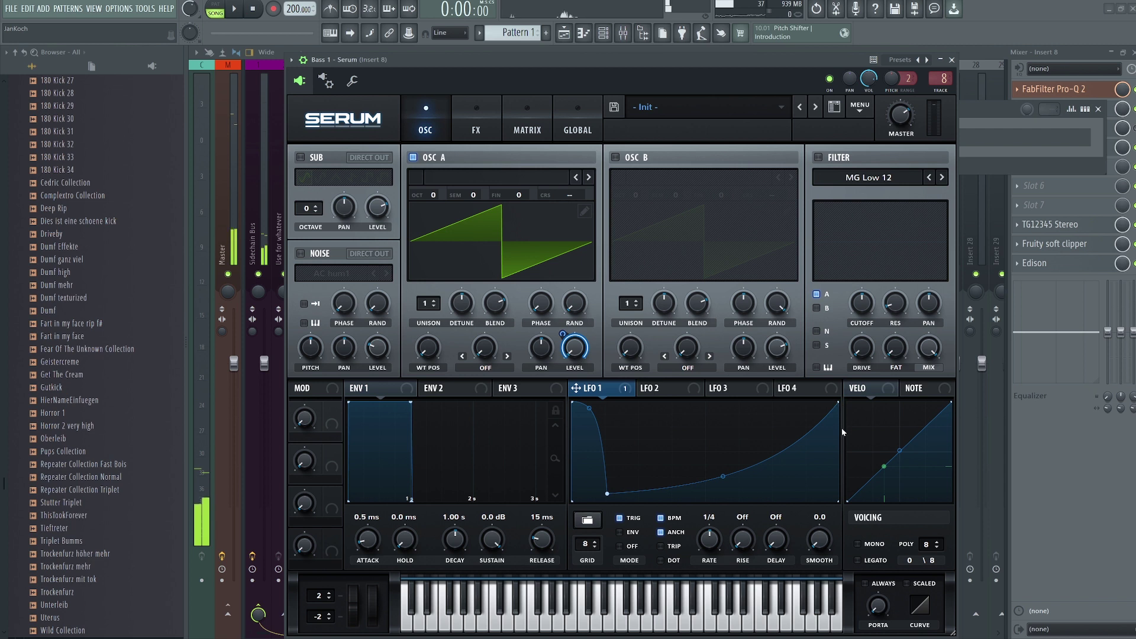
{"action": "left_click_drag", "start_coordinate": [837, 408], "coordinate": [838, 452]}
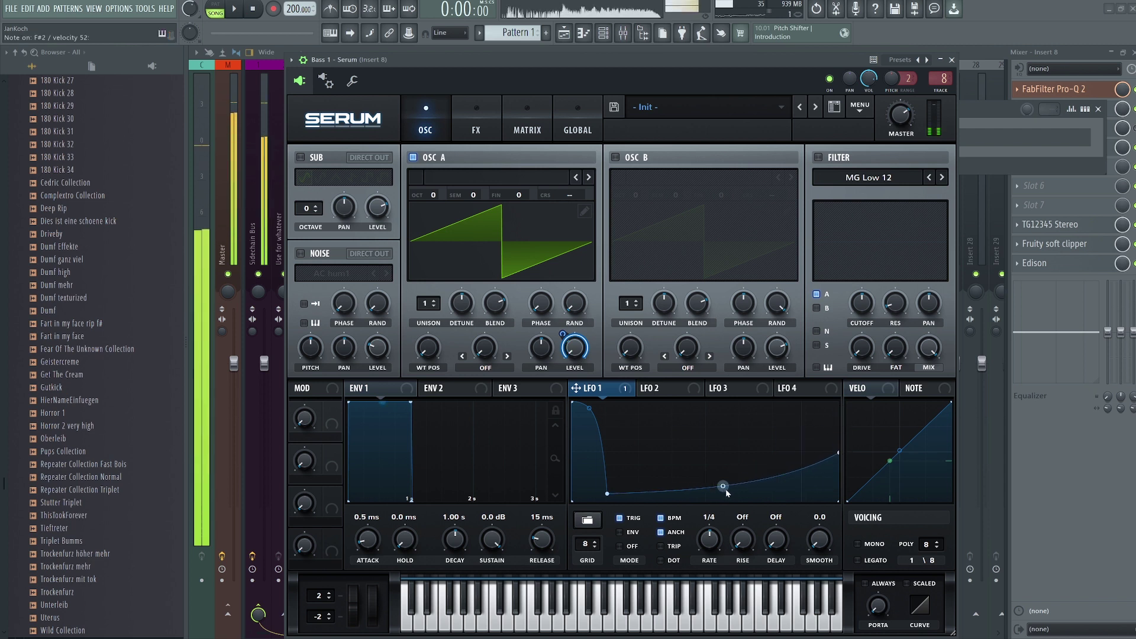
{"action": "mouse_move", "coordinate": [578, 407]}
{"action": "left_mouse_down"}
{"action": "mouse_move", "coordinate": [567, 431]}
{"action": "mouse_move", "coordinate": [562, 400]}
{"action": "left_mouse_up"}
Set oscillator A's phase to 0 degrees and load the MATRIXY C64 wavetable from the Analog category.
{"action": "mouse_move", "coordinate": [541, 309]}
{"action": "left_mouse_down"}
{"action": "mouse_move", "coordinate": [554, 306]}
{"action": "mouse_move", "coordinate": [556, 338]}
{"action": "left_mouse_up"}
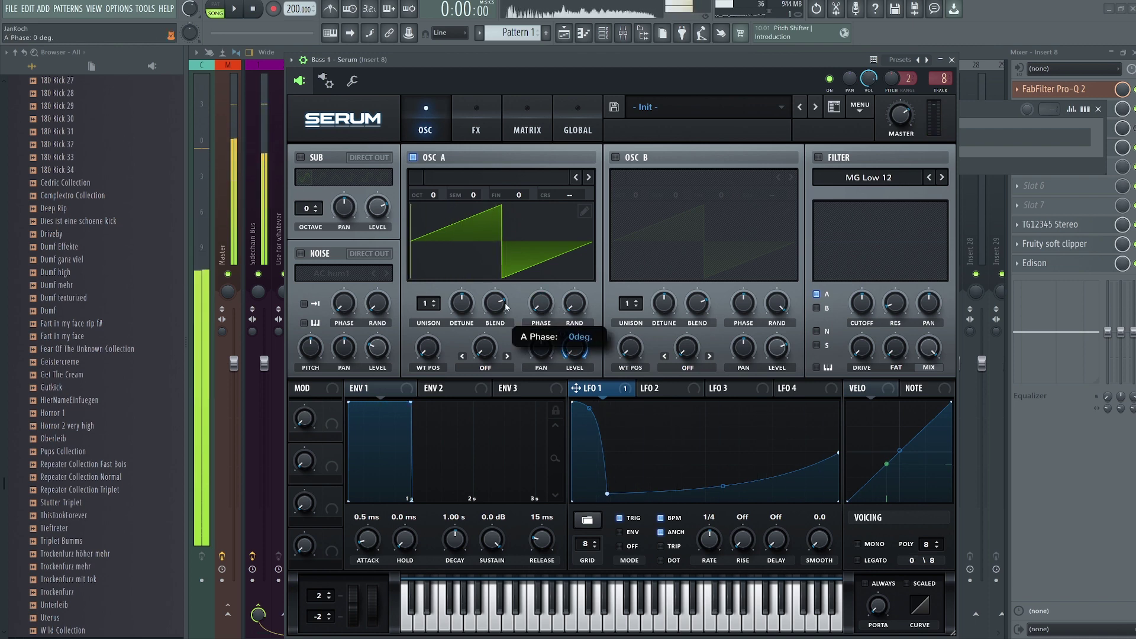
{"action": "left_click", "coordinate": [497, 177]}
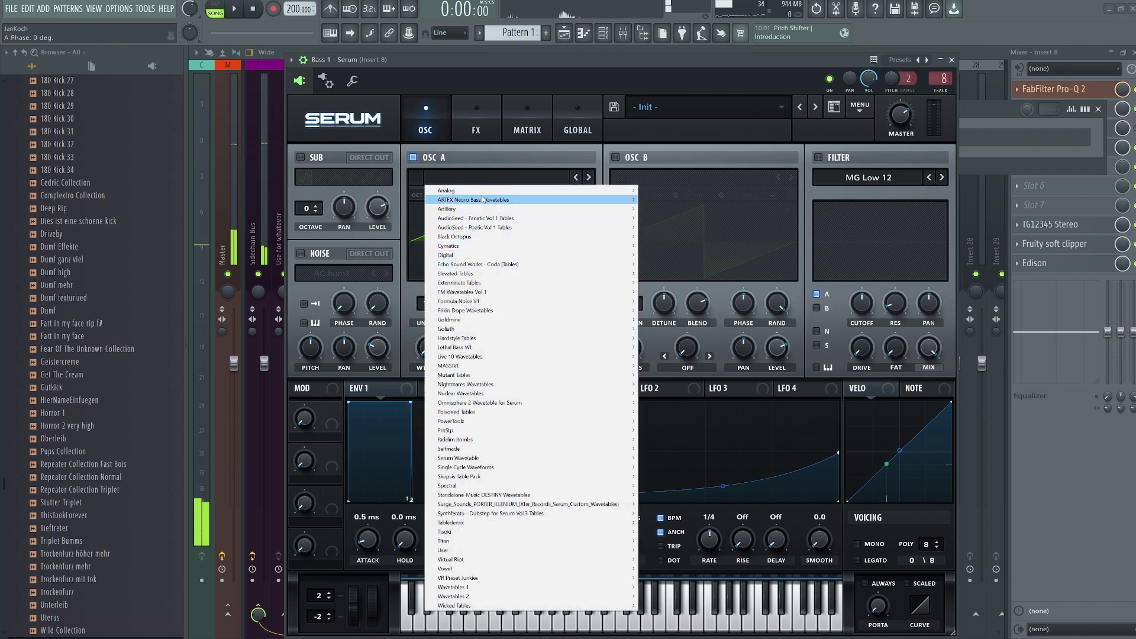
{"action": "mouse_move", "coordinate": [521, 192]}
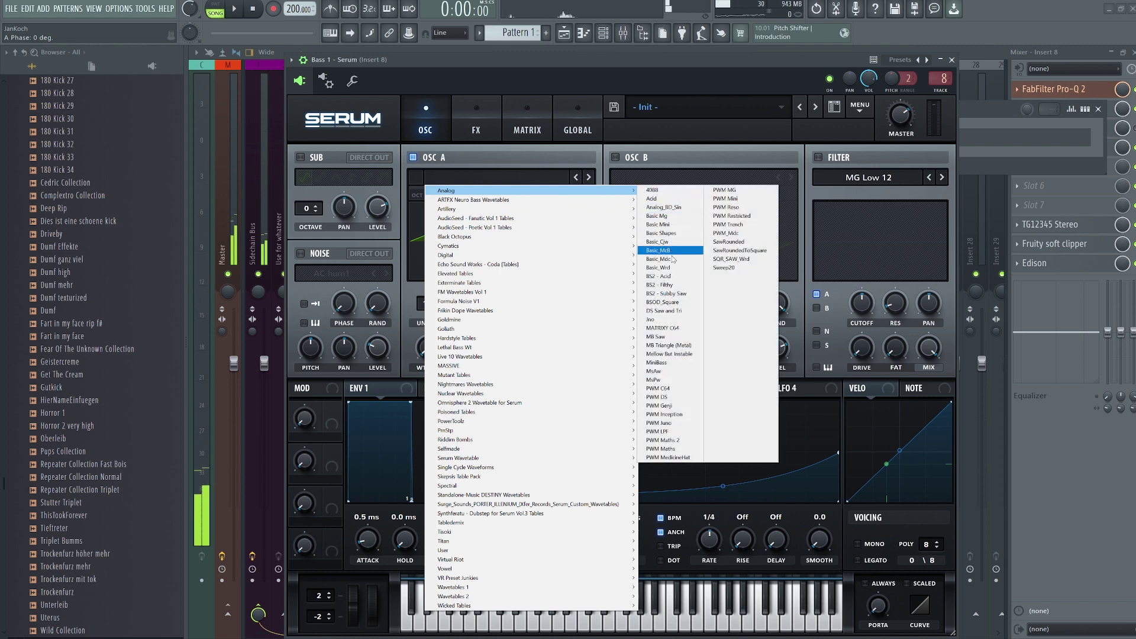
{"action": "left_click", "coordinate": [664, 327]}
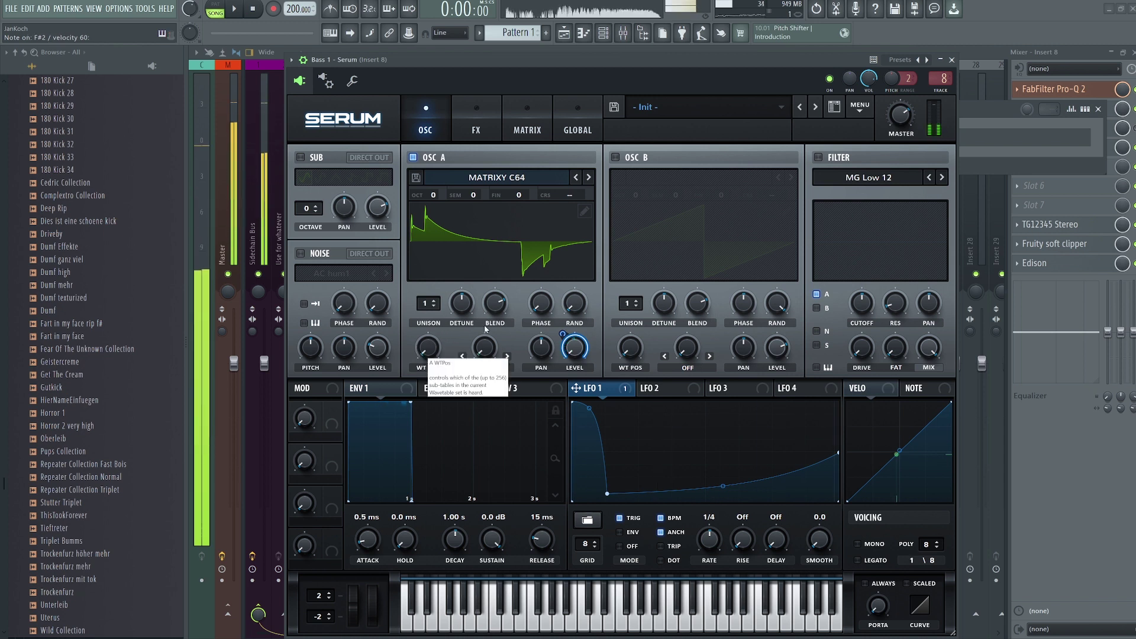
Shift Pro-Q 2's midrange bell on Insert 8 to a higher frequency at about +9 dB, and readjust FilterBank3's lower cutoff to about 586 Hz.
{"action": "left_click", "coordinate": [953, 59]}
{"action": "left_click", "coordinate": [1070, 93]}
{"action": "double_click", "coordinate": [589, 241]}
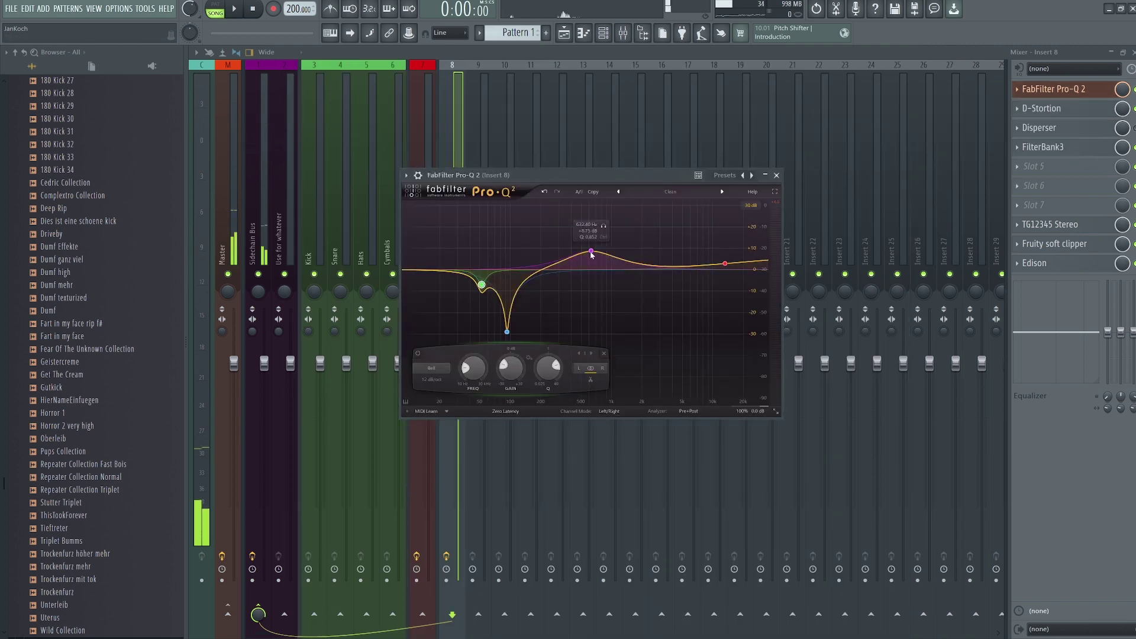
{"action": "left_click_drag", "start_coordinate": [589, 241], "coordinate": [620, 249]}
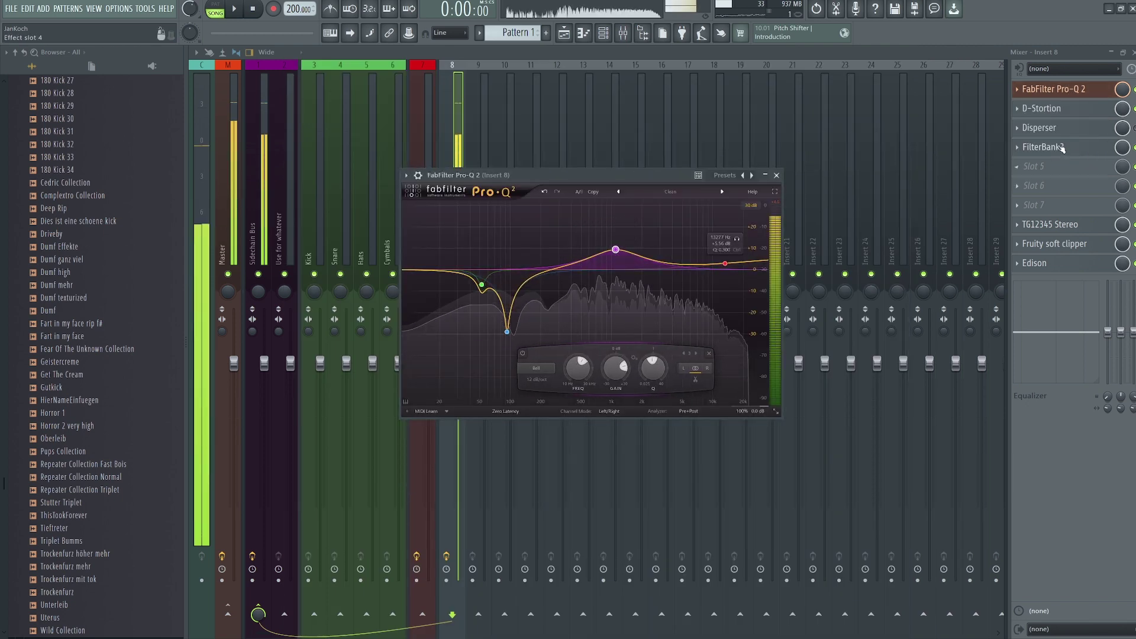
{"action": "left_click", "coordinate": [1057, 147]}
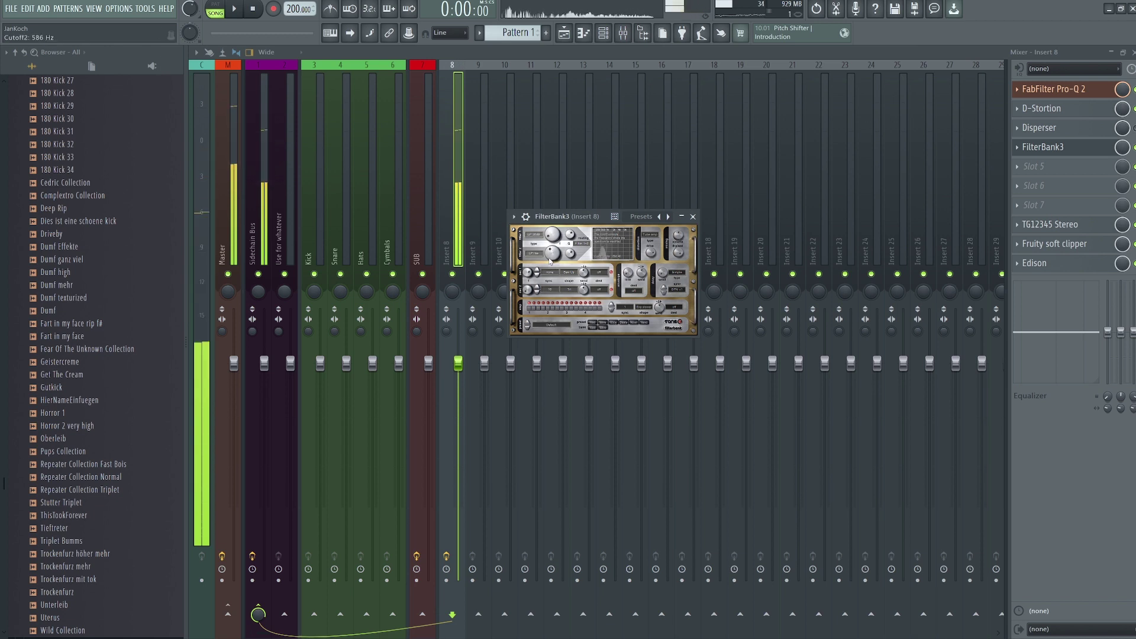
Open the Bass 1 Serum channel and change oscillator A's wavetable position within MATRIXY C64 by ear.
{"action": "left_click", "coordinate": [603, 33]}
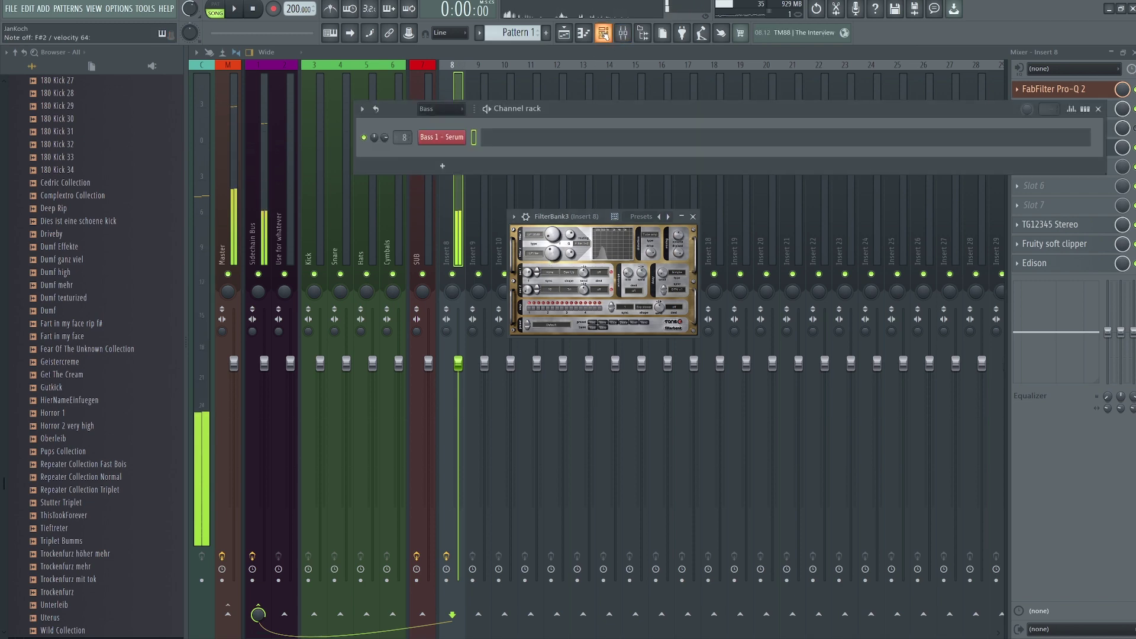
{"action": "left_click", "coordinate": [449, 140]}
{"action": "left_click_drag", "start_coordinate": [542, 304], "coordinate": [548, 310]}
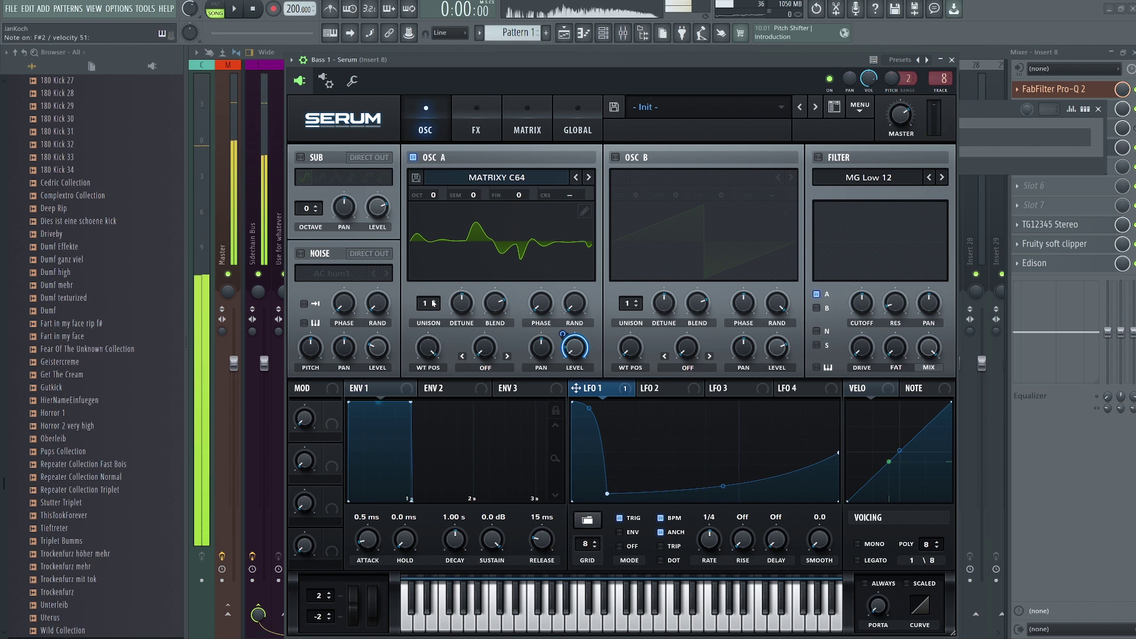
Try adding Serum's sub oscillator with LFO 1 modulating its level, and remove the sub and its modulation.
{"action": "left_click", "coordinate": [301, 158]}
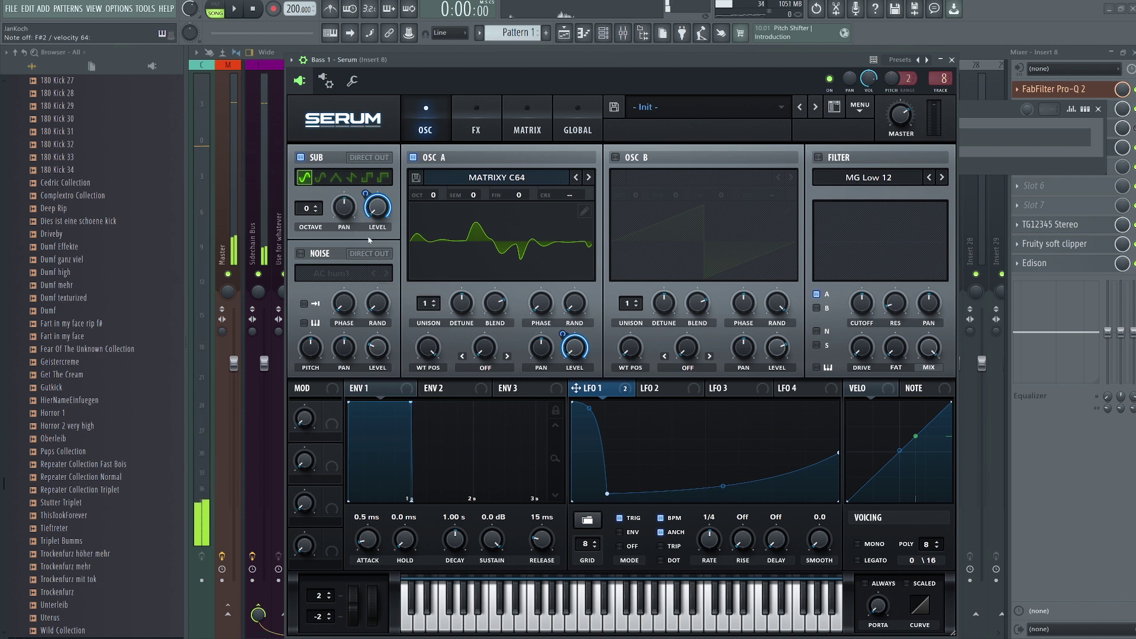
{"action": "left_click_drag", "start_coordinate": [361, 191], "coordinate": [342, 196]}
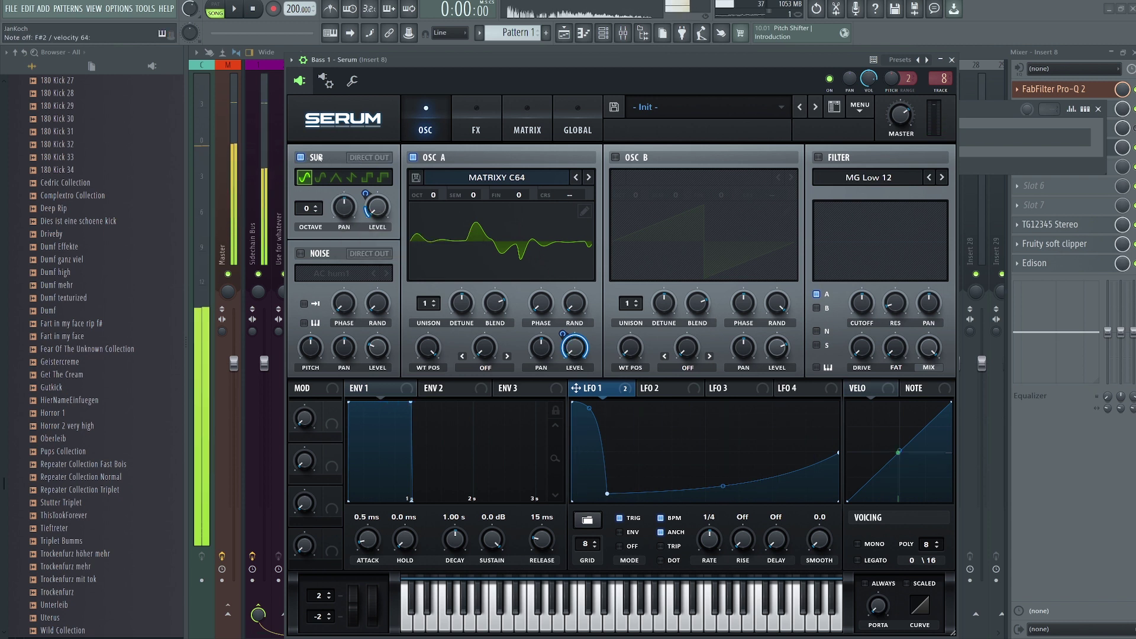
{"action": "left_click", "coordinate": [301, 158]}
{"action": "right_click", "coordinate": [377, 204]}
{"action": "left_click", "coordinate": [409, 220]}
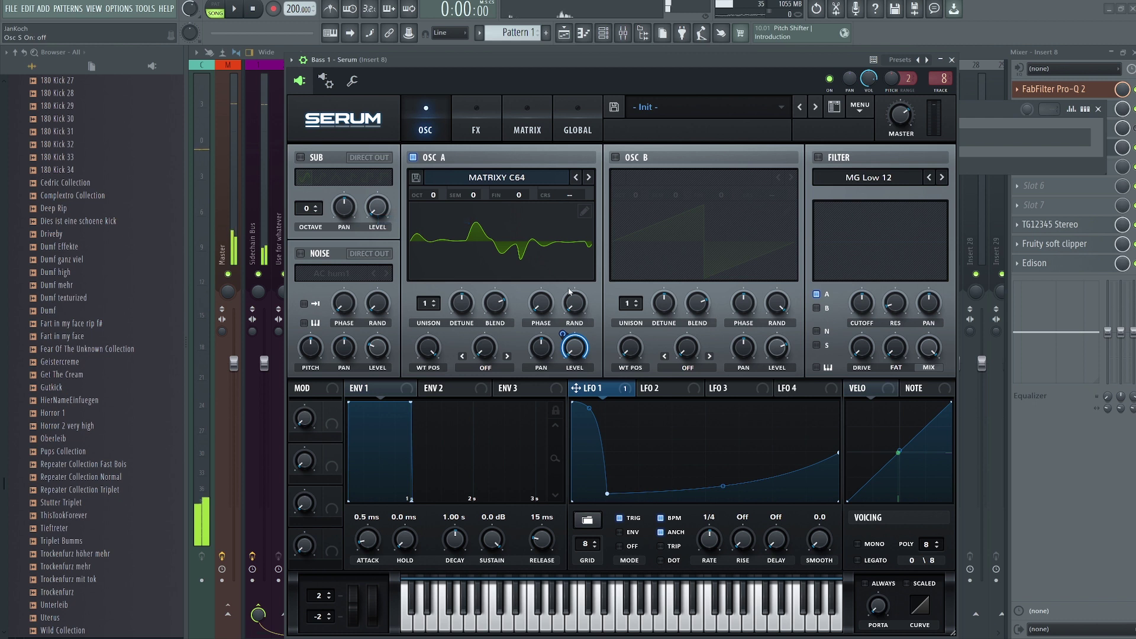
Load the MB Saw wavetable into oscillator A, adjust its wavetable position by ear, and close Serum.
{"action": "left_click", "coordinate": [590, 177]}
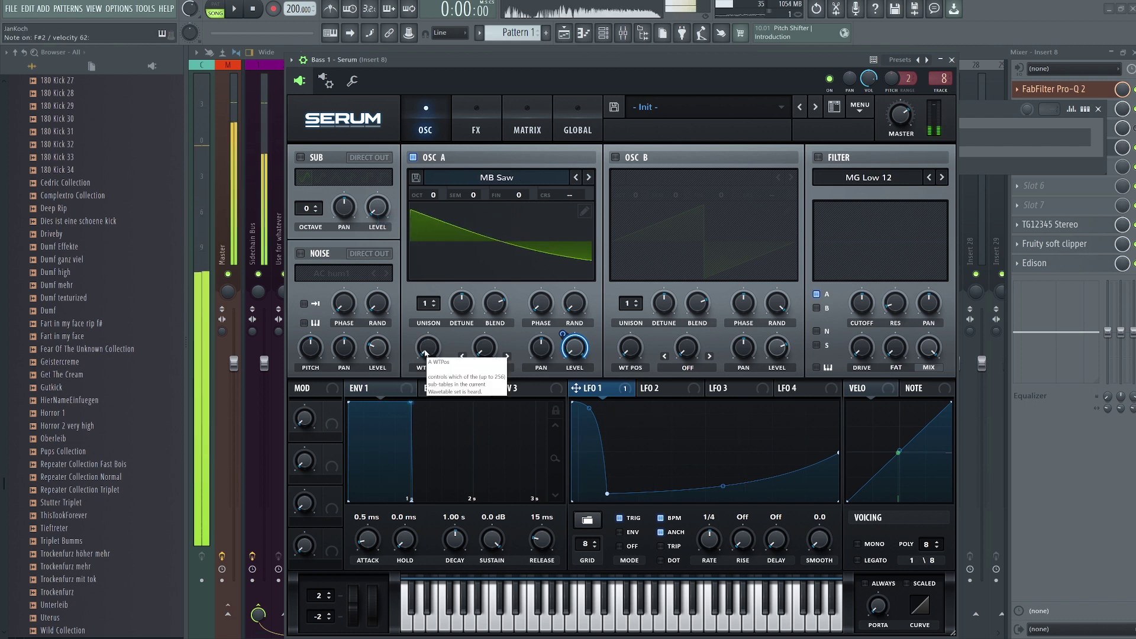
{"action": "left_click_drag", "start_coordinate": [425, 354], "coordinate": [475, 358]}
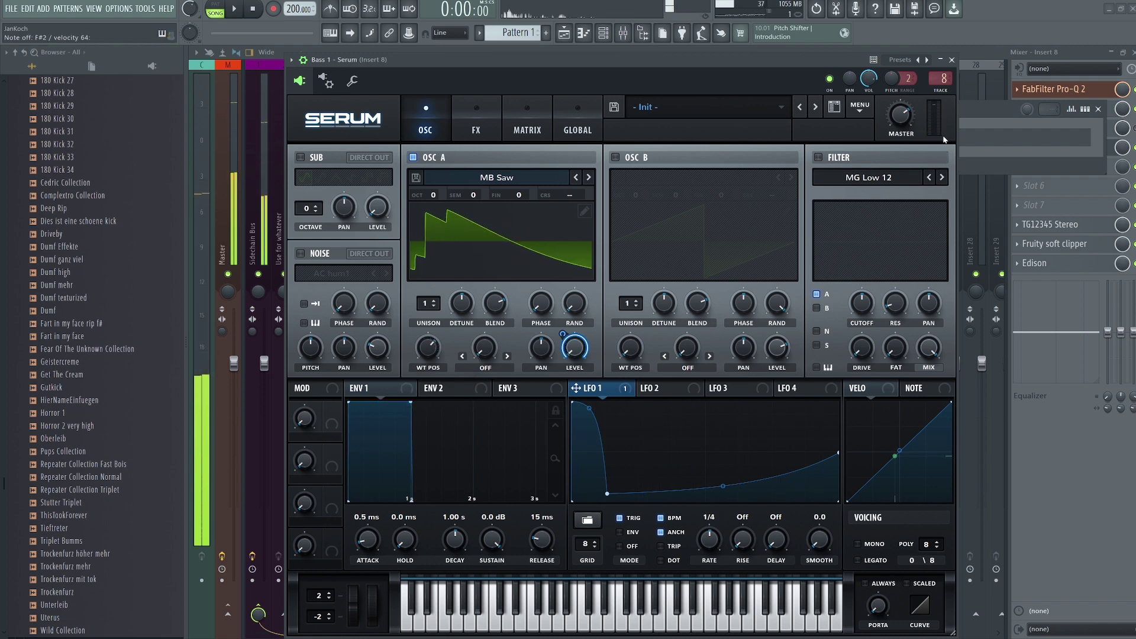
{"action": "left_click", "coordinate": [951, 59]}
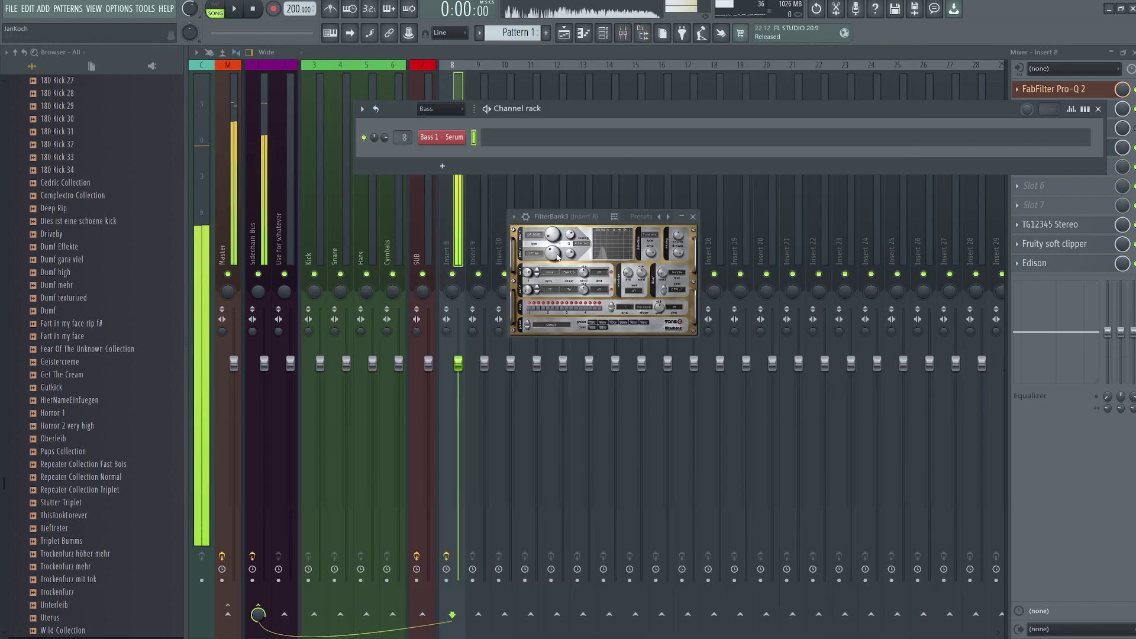
Move Pro-Q 2's purple bell on Insert 8 to about 187 Hz, raise it to about +21 dB, and narrow its Q.
{"action": "left_click", "coordinate": [620, 51]}
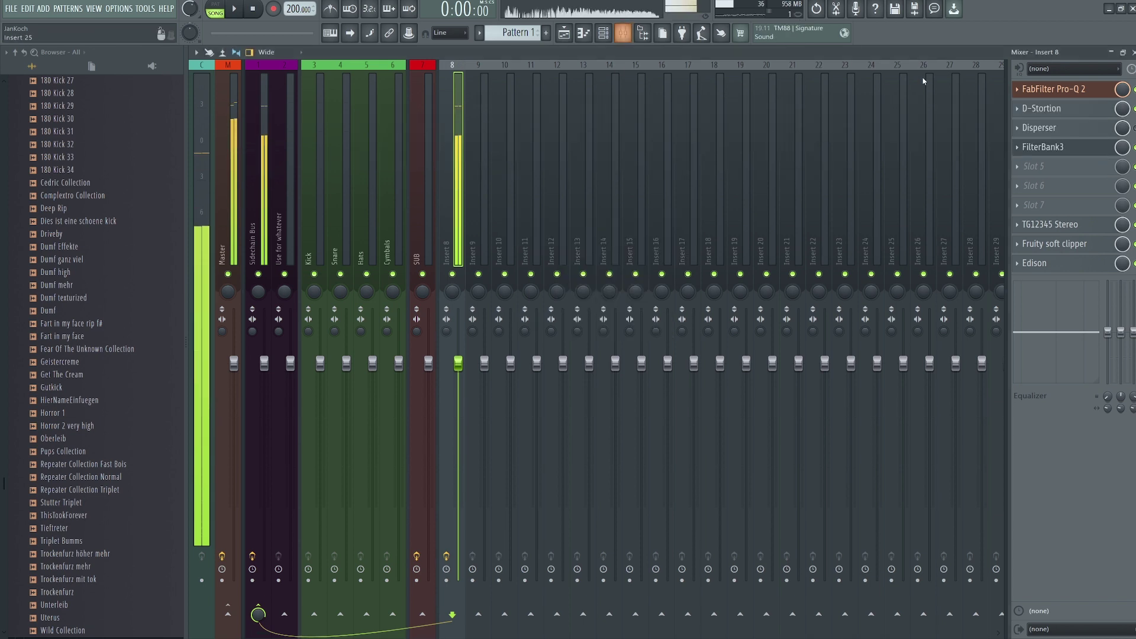
{"action": "left_click", "coordinate": [1048, 101]}
{"action": "left_click_drag", "start_coordinate": [615, 248], "coordinate": [536, 225]}
{"action": "scroll", "coordinate": [577, 243], "scroll_direction": "up", "scroll_amount": 5}
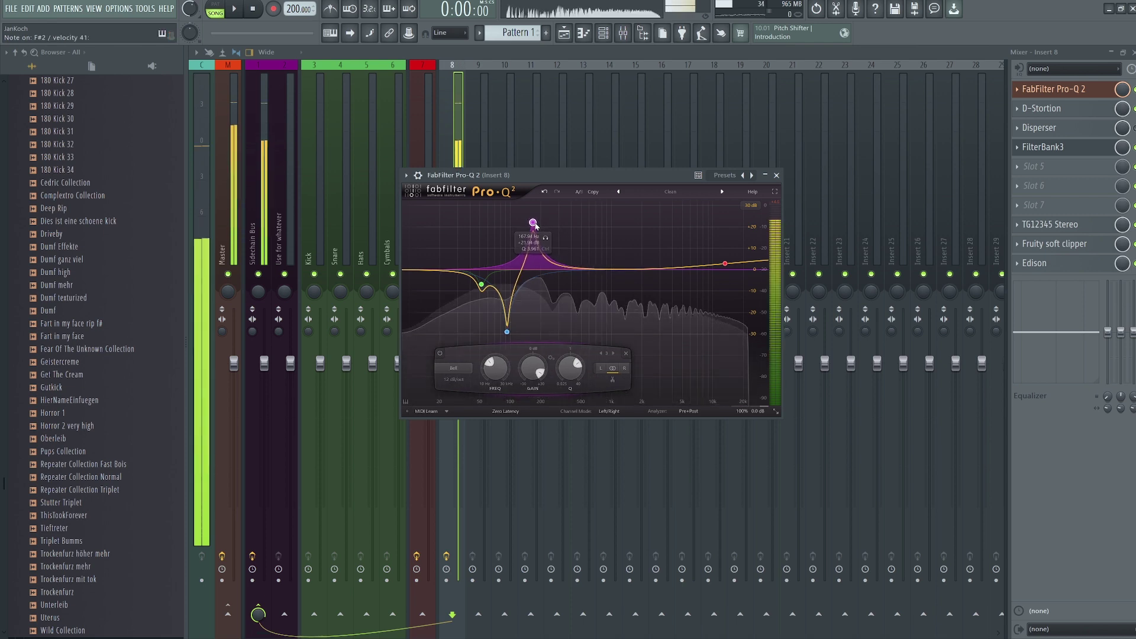
{"action": "left_click", "coordinate": [1052, 89]}
{"action": "left_click", "coordinate": [1042, 147]}
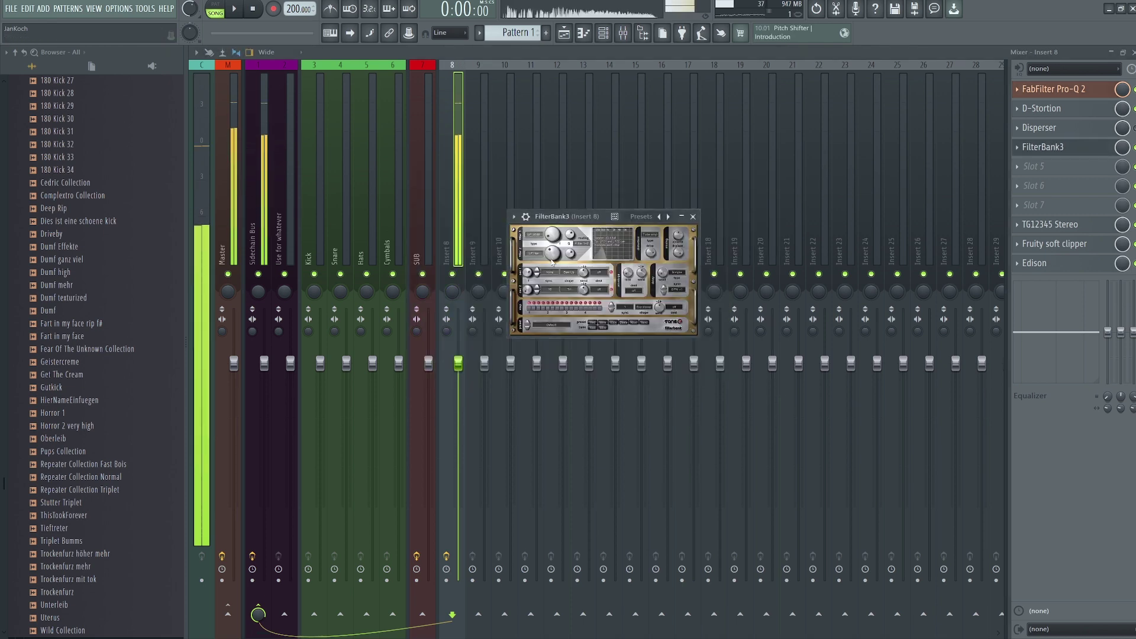
{"action": "left_click", "coordinate": [691, 217]}
Record the bass sound with Edison on Insert 8 and place the recording on Track 5 of the playlist.
{"action": "left_click", "coordinate": [1032, 263]}
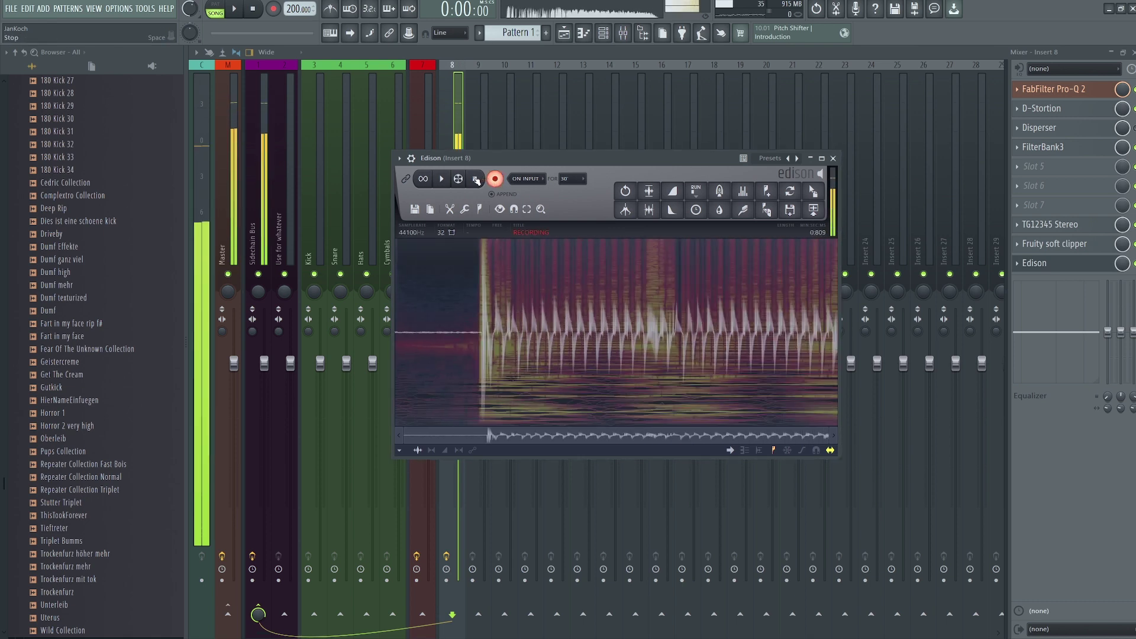
{"action": "key", "text": "F5"}
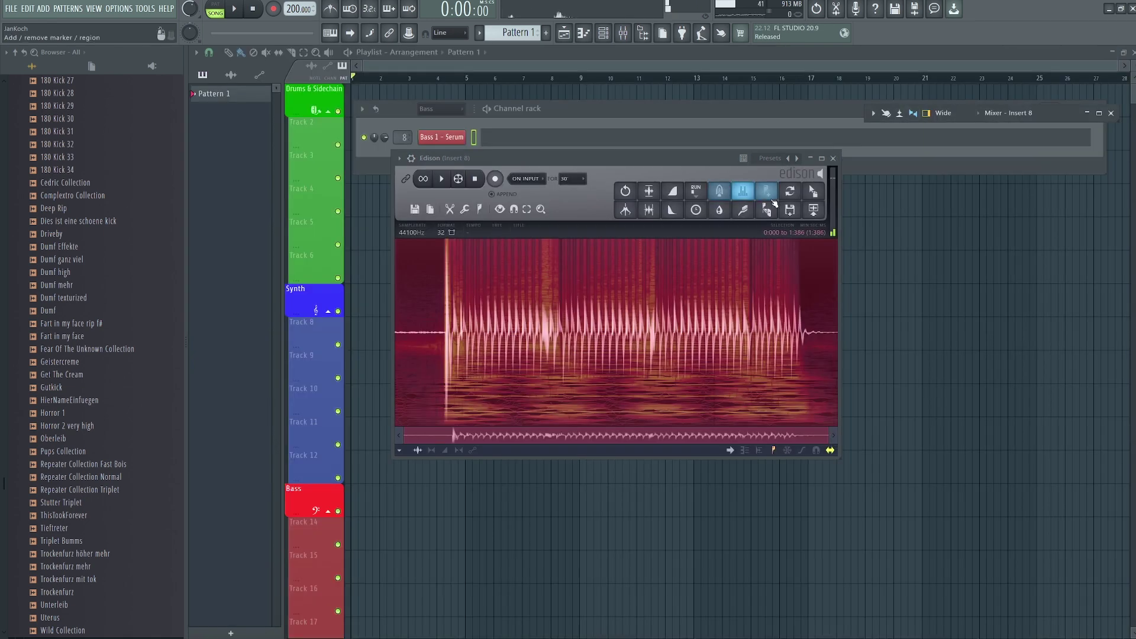
{"action": "left_click", "coordinate": [789, 209]}
Filter the channel rack to the Bass group, close it, and return to the mixer.
{"action": "left_click", "coordinate": [643, 33]}
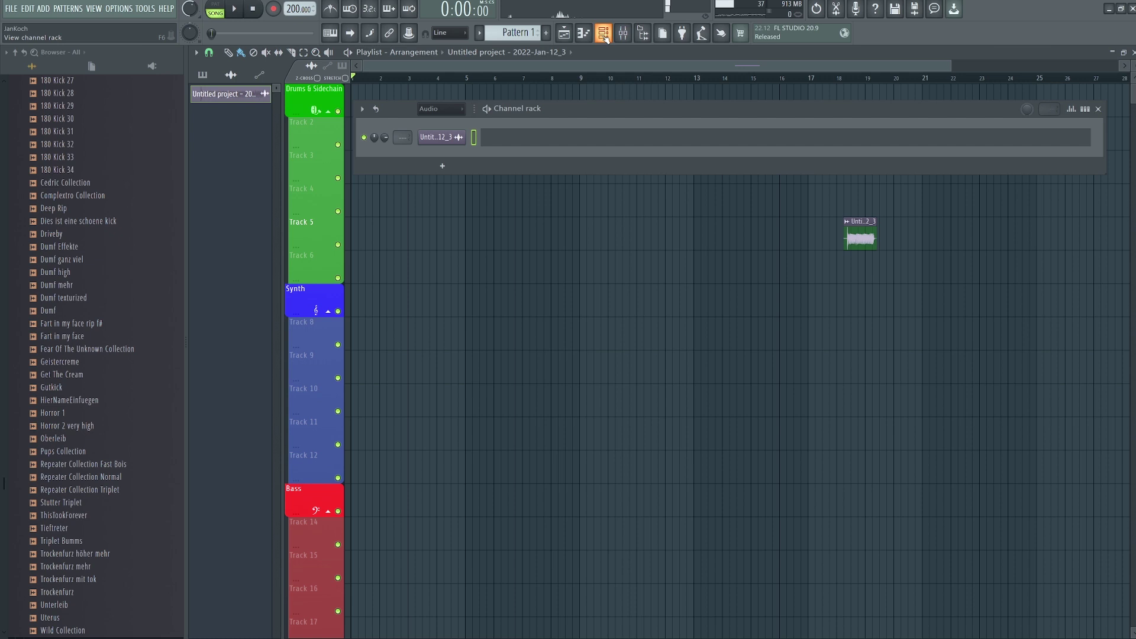
{"action": "left_click", "coordinate": [441, 108]}
{"action": "left_click", "coordinate": [467, 114]}
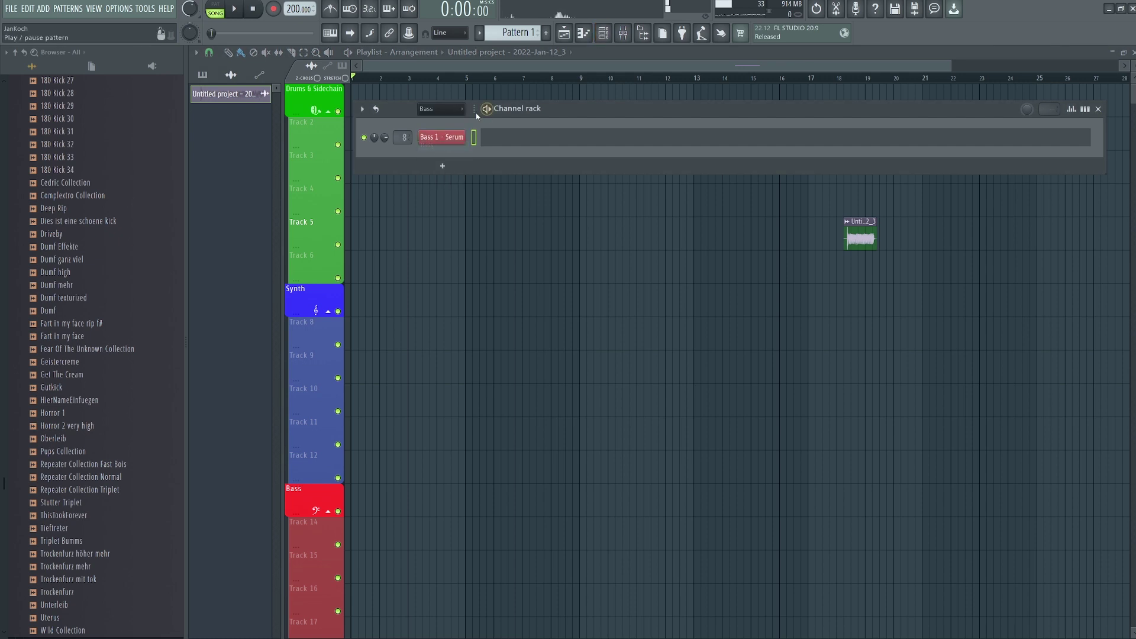
{"action": "left_click", "coordinate": [624, 35]}
{"action": "left_click", "coordinate": [1098, 114]}
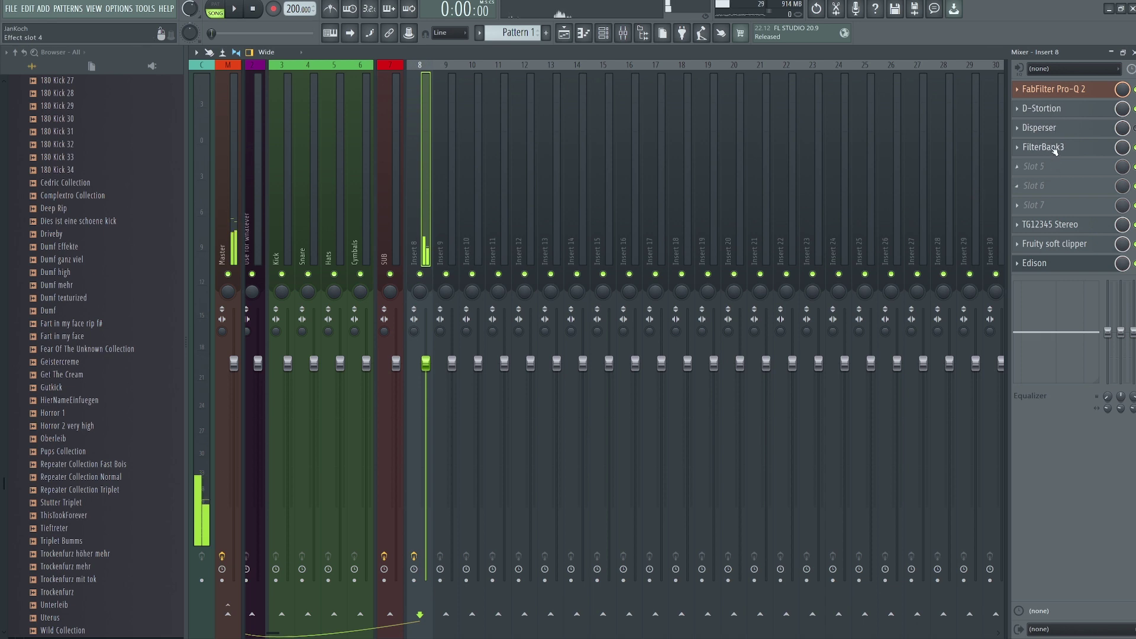
Review Insert 8's Pro-Q 2 curve and FilterBank3 settings while playing the bass.
{"action": "left_click", "coordinate": [1055, 90]}
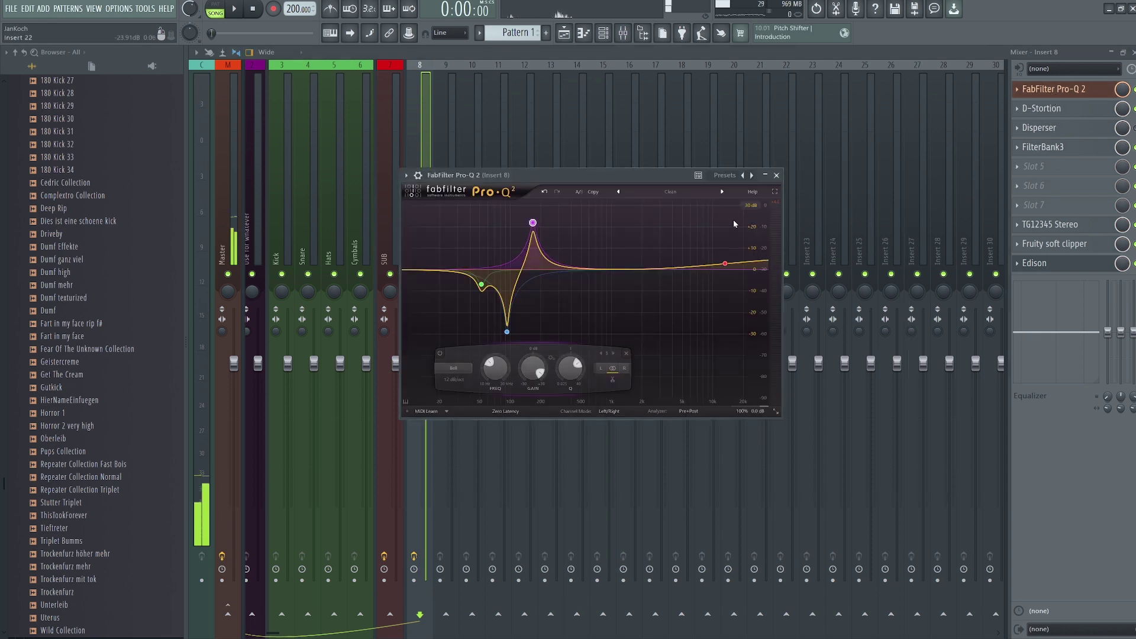
{"action": "left_click", "coordinate": [1076, 148]}
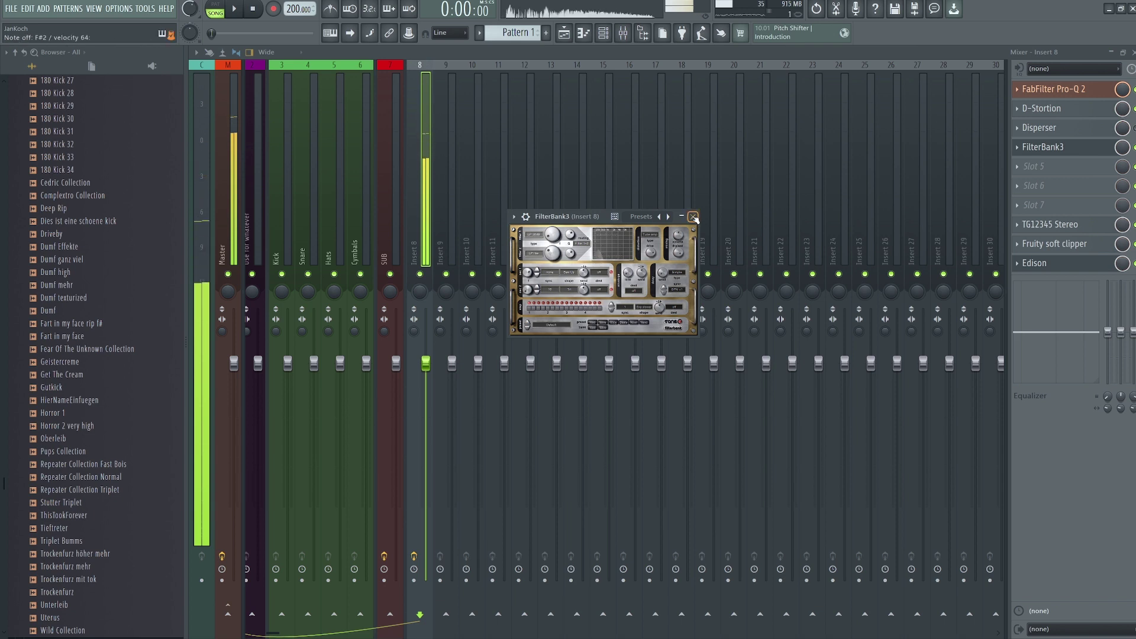
{"action": "left_click", "coordinate": [693, 216]}
Readjust Disperser's pinch on Insert 8 by ear and move D-Stortion below Disperser in the effect chain.
{"action": "left_click", "coordinate": [1041, 128]}
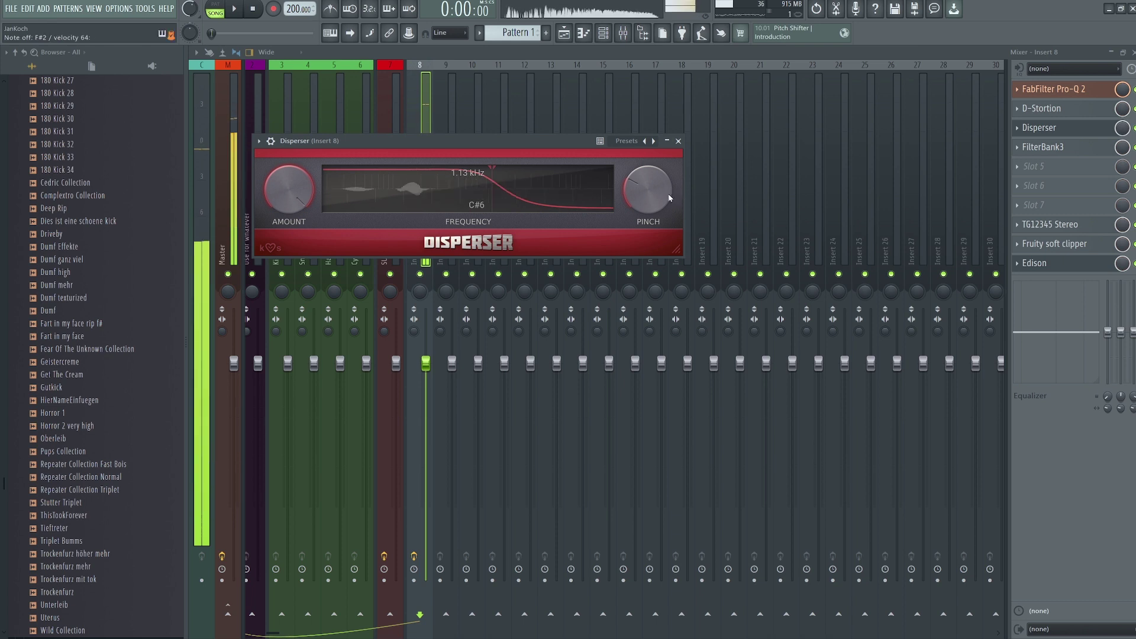
{"action": "left_click_drag", "start_coordinate": [653, 177], "coordinate": [655, 168]}
{"action": "left_click", "coordinate": [678, 141]}
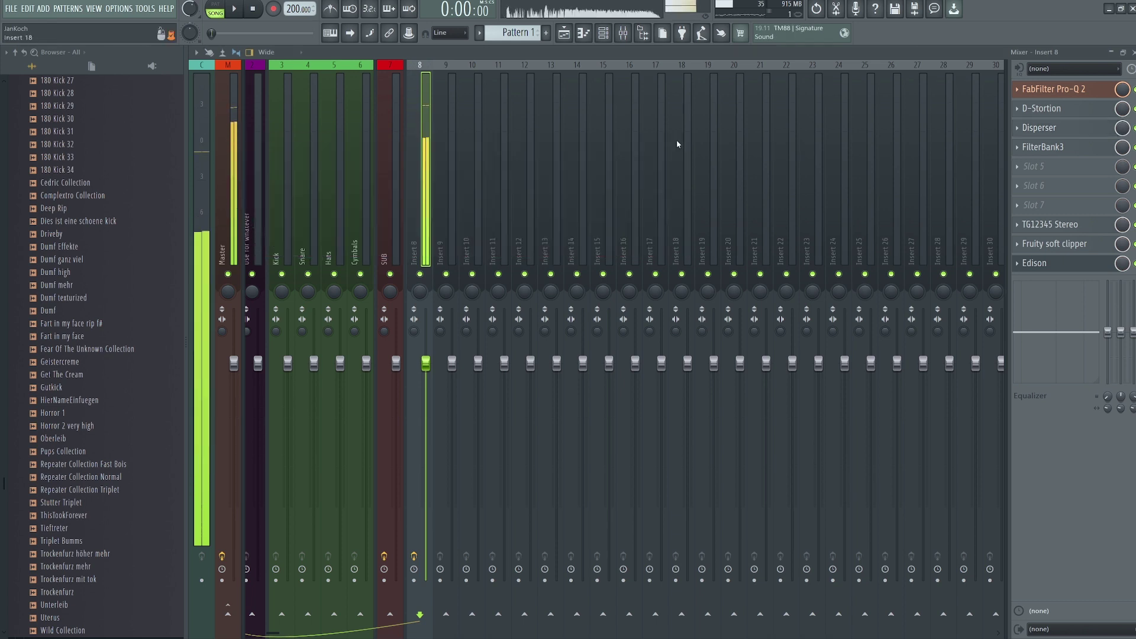
{"action": "left_click", "coordinate": [1042, 112]}
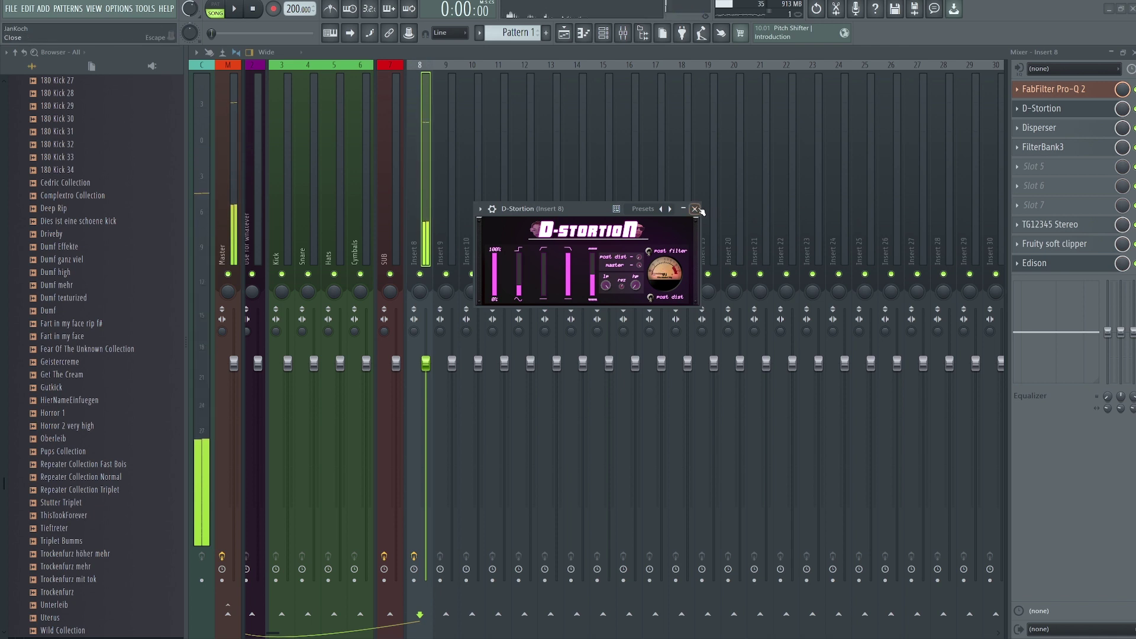
{"action": "left_click", "coordinate": [1042, 109]}
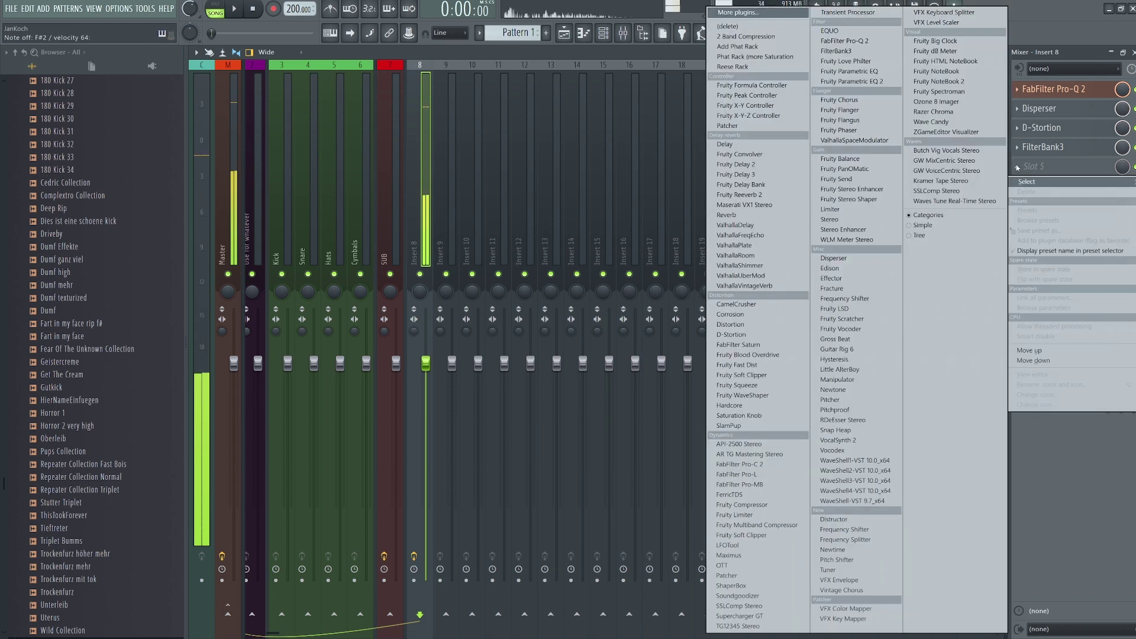
Load OTT into slot 5 of Insert 8, set its depth to about 58%, and close the plugin.
{"action": "left_click", "coordinate": [1038, 166]}
{"action": "left_click", "coordinate": [740, 569]}
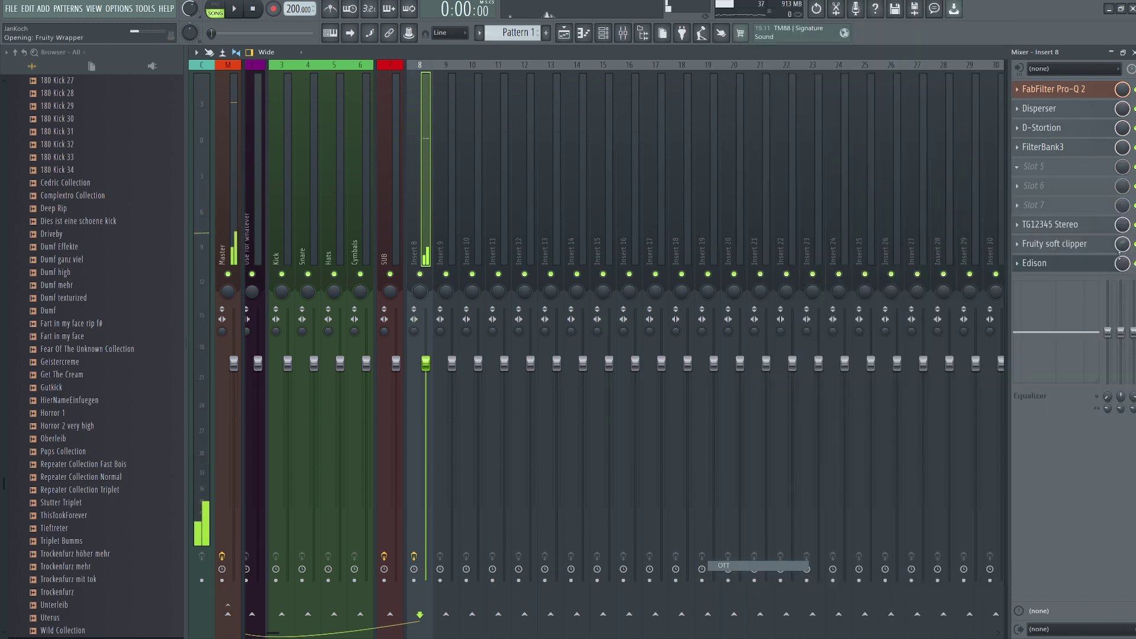
{"action": "left_click", "coordinate": [1040, 168]}
{"action": "left_click", "coordinate": [1040, 167]}
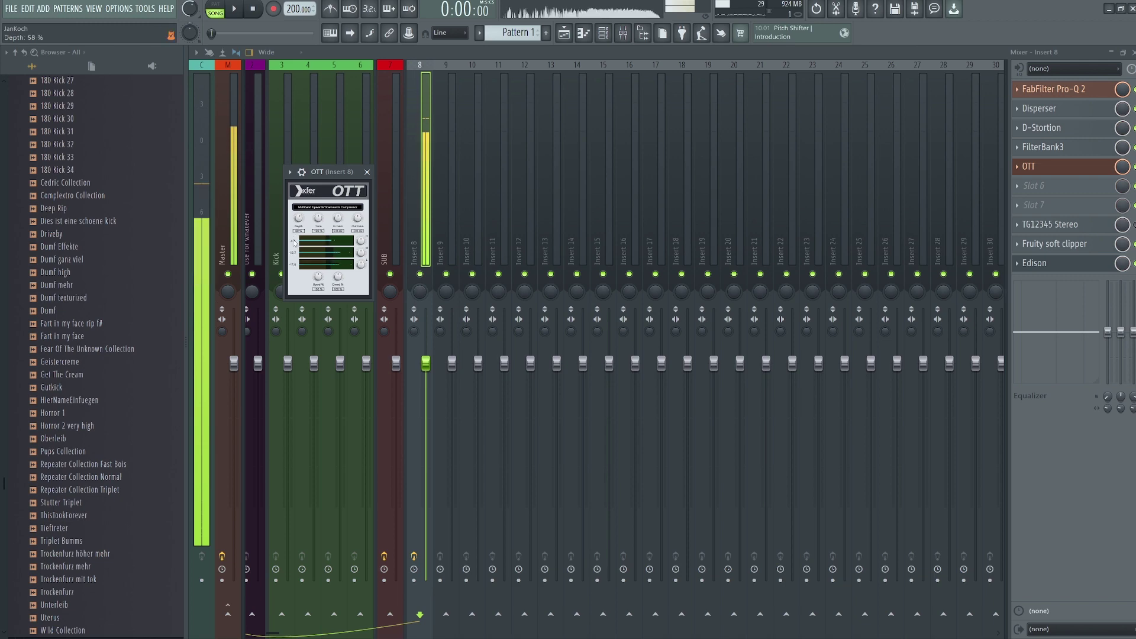
{"action": "left_click", "coordinate": [367, 171]}
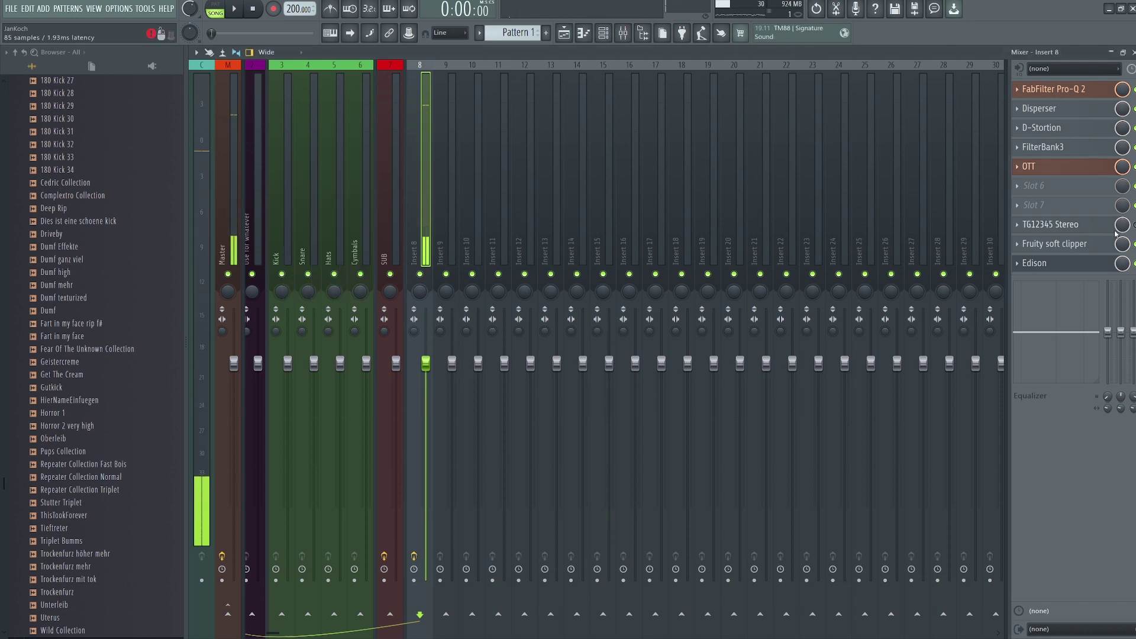
Load CamelCrusher into slot 6 of Insert 8, step through its presets, and set the compressor amount to about -34 dB.
{"action": "left_click", "coordinate": [1015, 188]}
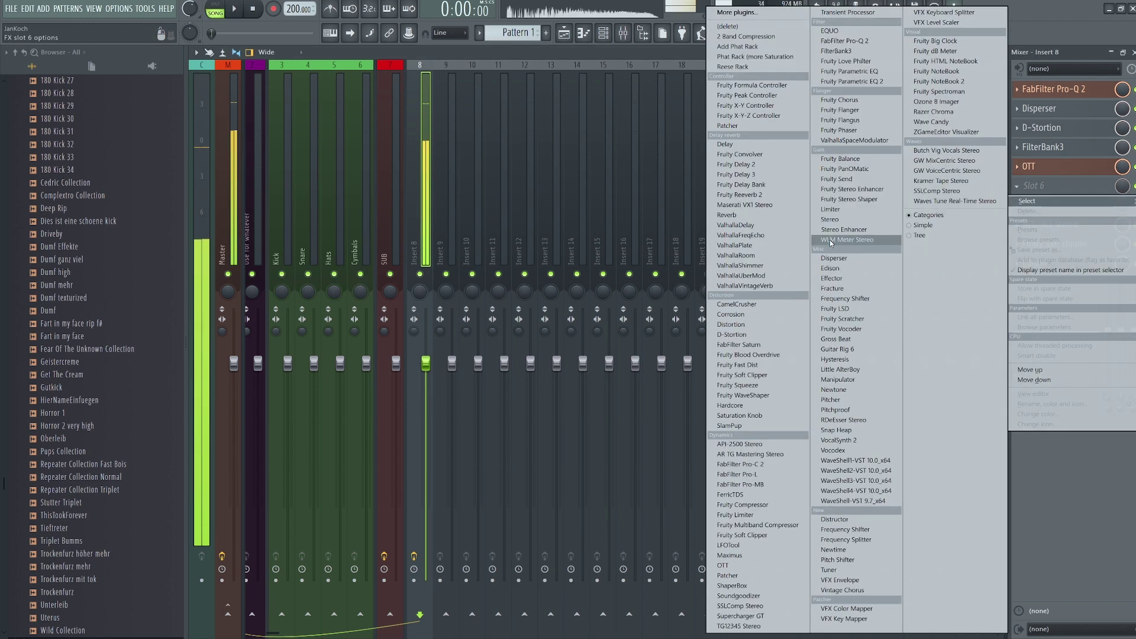
{"action": "left_click", "coordinate": [739, 305]}
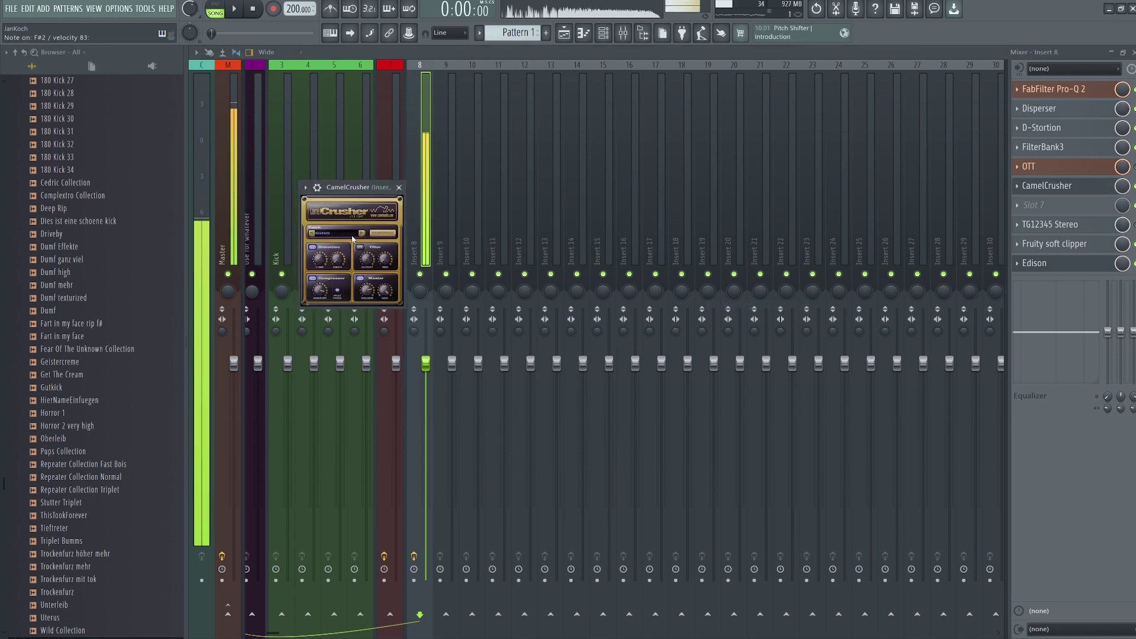
{"action": "left_click", "coordinate": [362, 234]}
{"action": "left_click", "coordinate": [311, 234]}
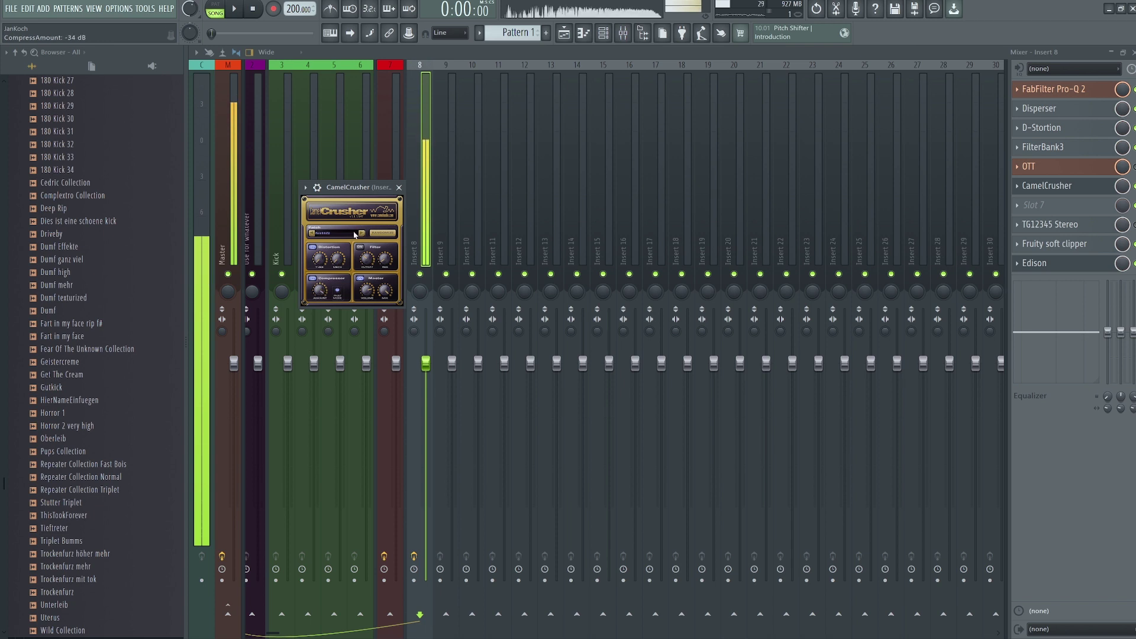
{"action": "left_click", "coordinate": [399, 187]}
Record the reprocessed bass with Edison on Insert 8 and place the new recording on Track 6 of the playlist.
{"action": "left_click", "coordinate": [1041, 262]}
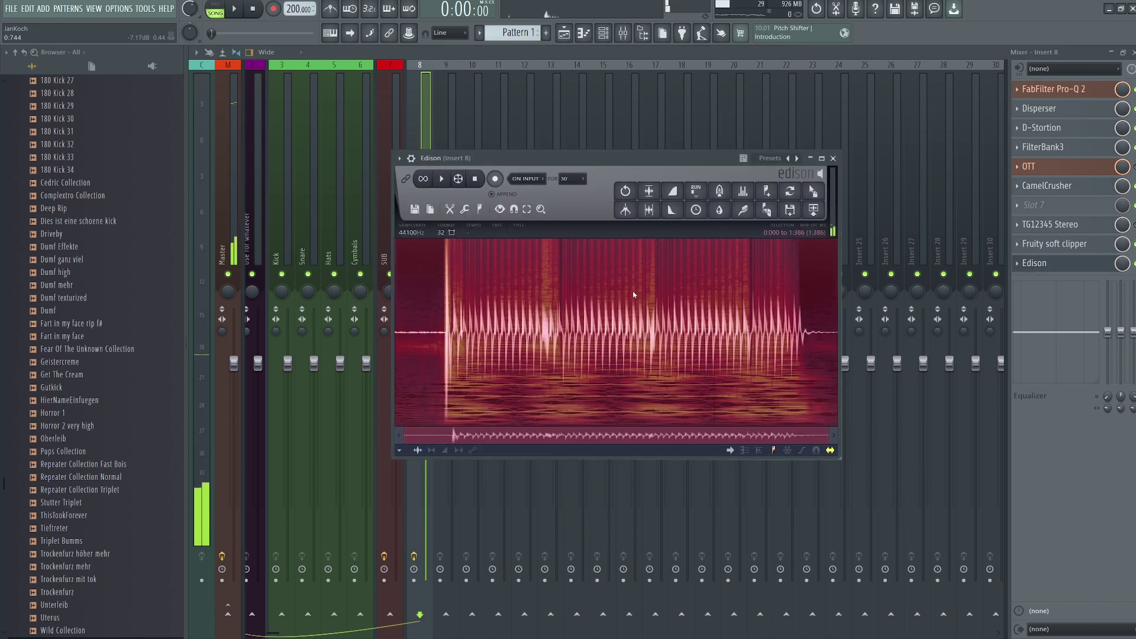
{"action": "left_click", "coordinate": [495, 178]}
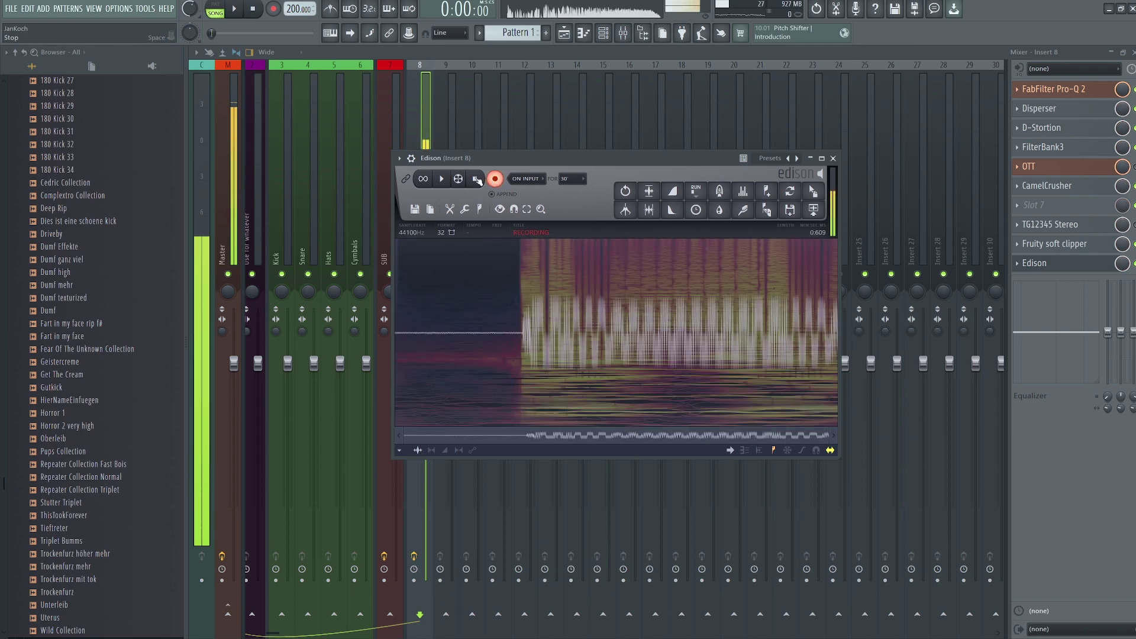
{"action": "left_click", "coordinate": [476, 179]}
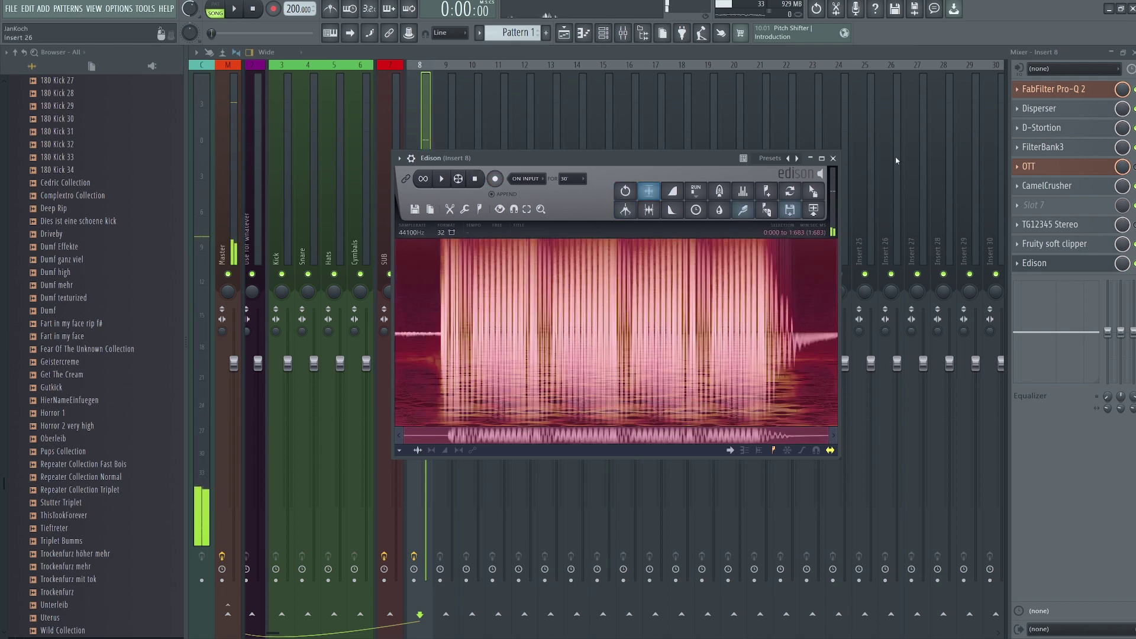
{"action": "left_click", "coordinate": [1114, 54]}
{"action": "left_click_drag", "start_coordinate": [813, 191], "coordinate": [849, 313]}
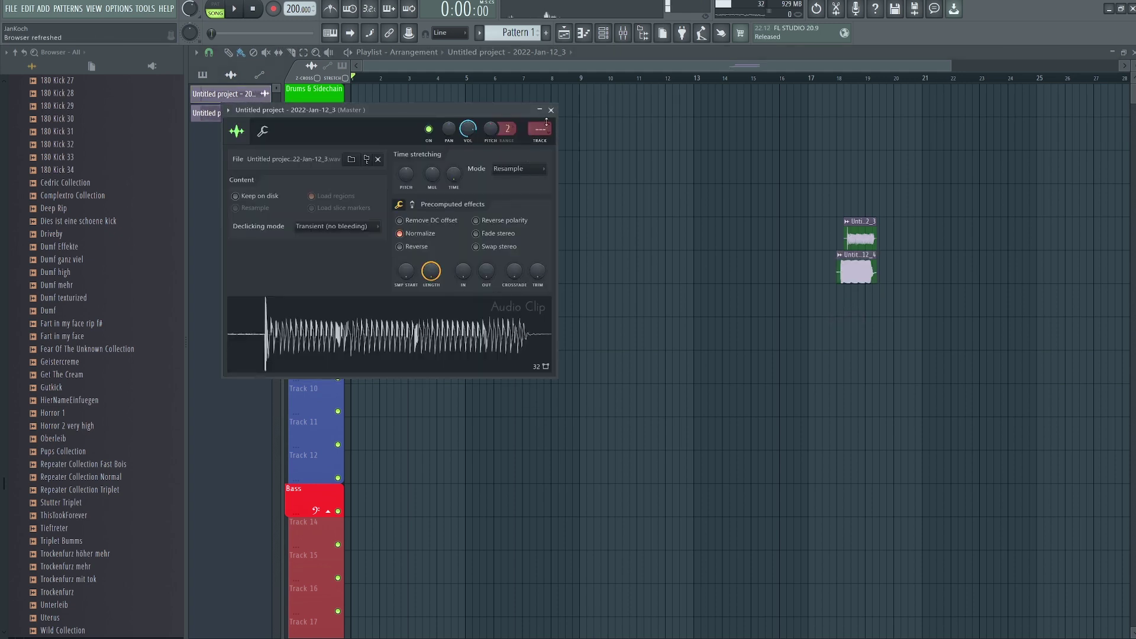
Raise the boost slightly in the precomputed effects of the Track 5 recording and close its clip settings.
{"action": "left_click", "coordinate": [412, 204]}
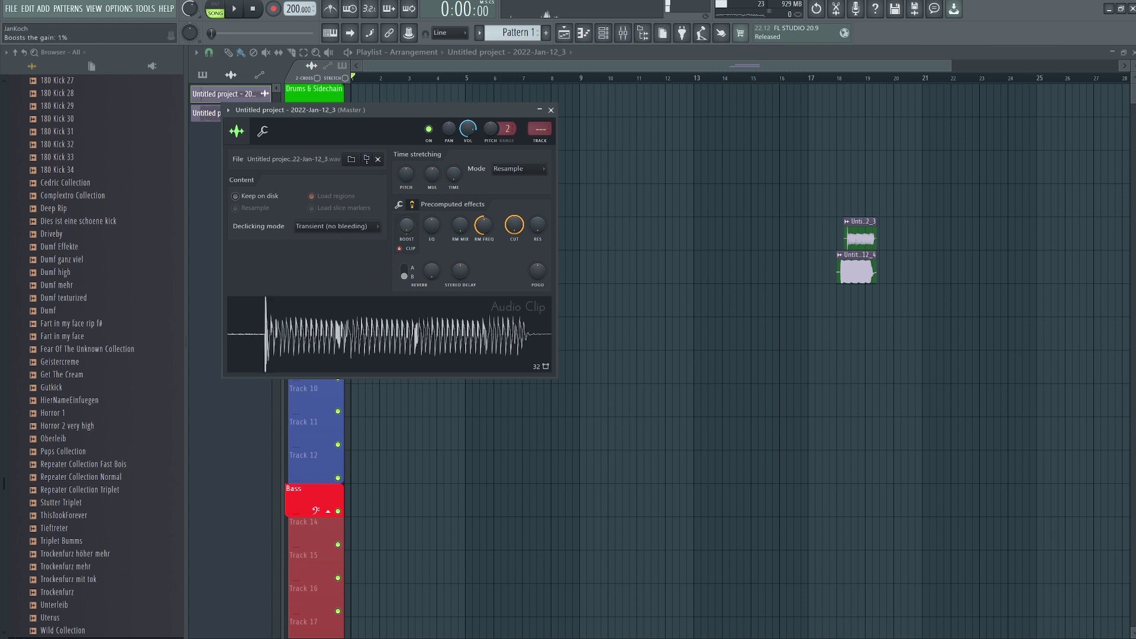
{"action": "left_click_drag", "start_coordinate": [406, 225], "coordinate": [407, 220]}
{"action": "left_click", "coordinate": [401, 205]}
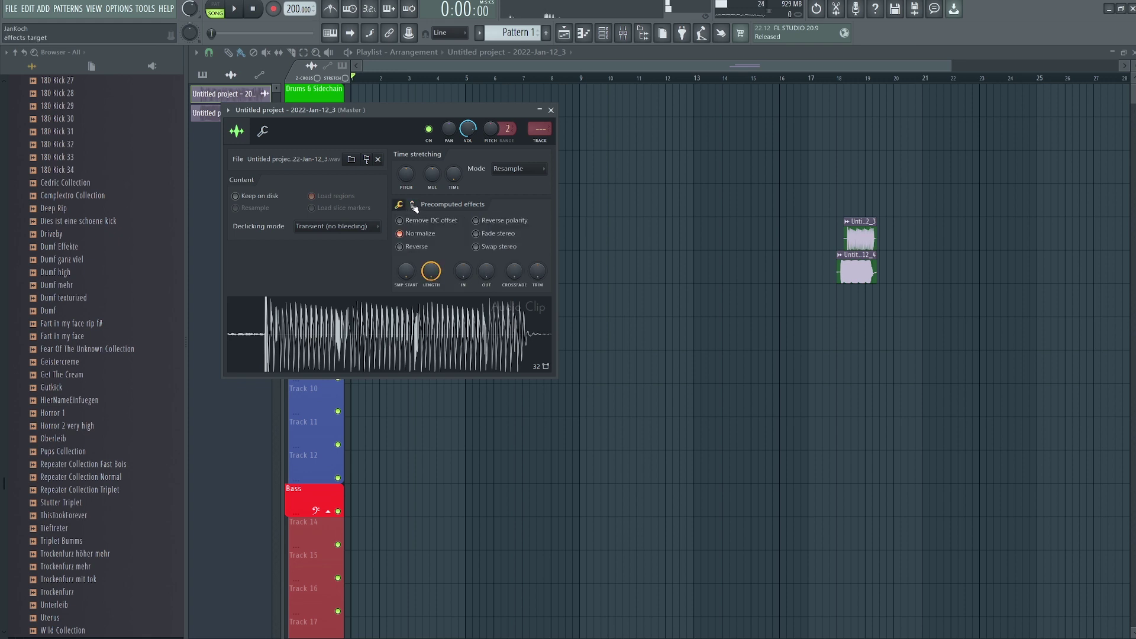
{"action": "left_click", "coordinate": [413, 206]}
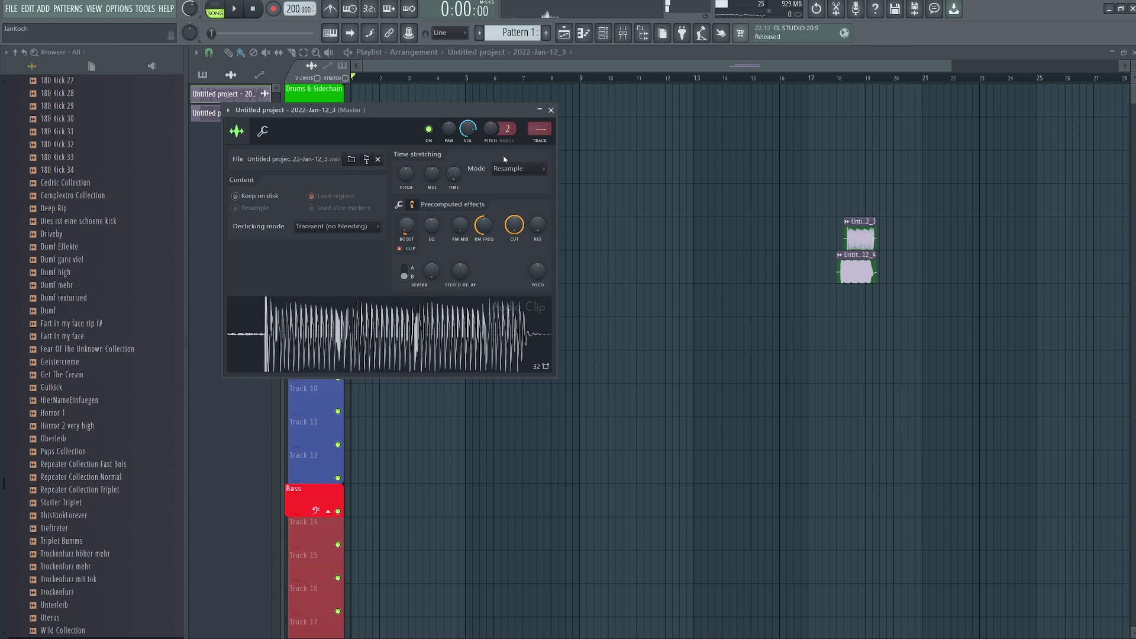
{"action": "left_click_drag", "start_coordinate": [415, 236], "coordinate": [414, 238]}
{"action": "left_click", "coordinate": [552, 112]}
Check the Insert 8 effects chain in the enlarged mixer and return to the playlist.
{"action": "key", "text": "F9"}
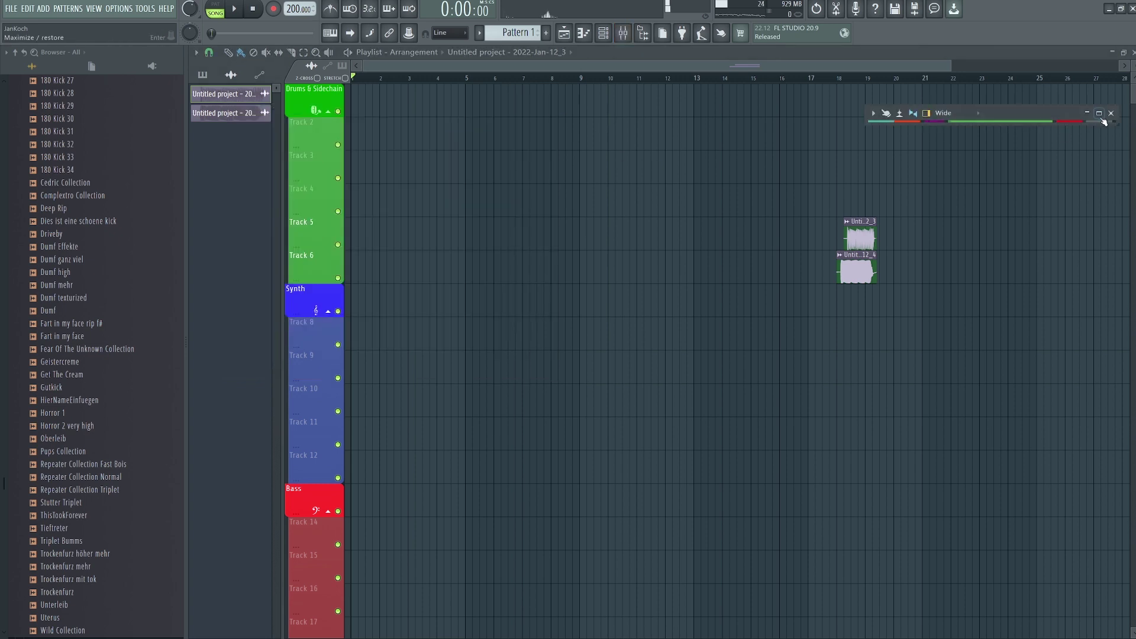
{"action": "left_click", "coordinate": [1098, 113]}
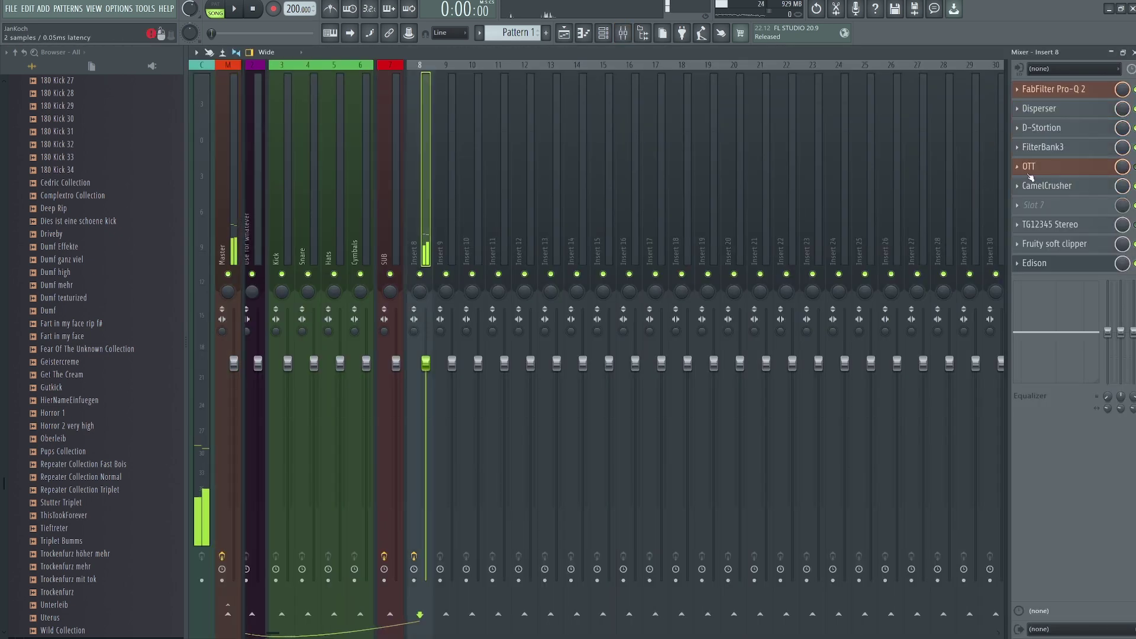
{"action": "key", "text": "F5"}
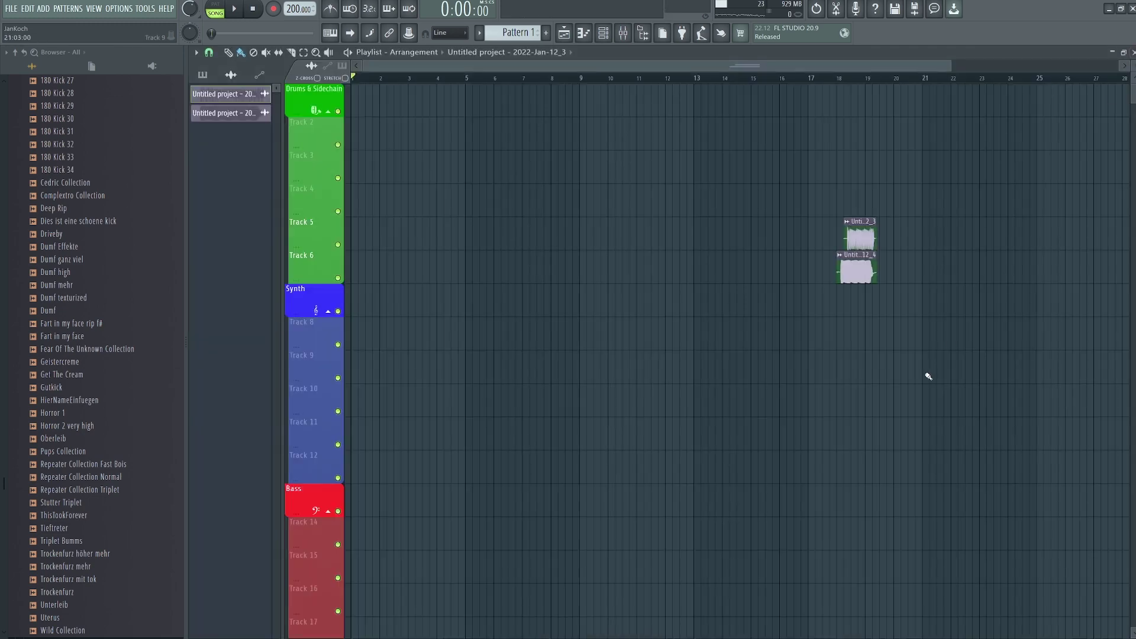
Move both recordings to the playlist start, with the Track 6 clip beginning on its transient at bar 1, and enlarge Track 6.
{"action": "left_click_drag", "start_coordinate": [925, 376], "coordinate": [365, 275]}
{"action": "scroll", "coordinate": [376, 266], "scroll_direction": "up", "scroll_amount": 6}
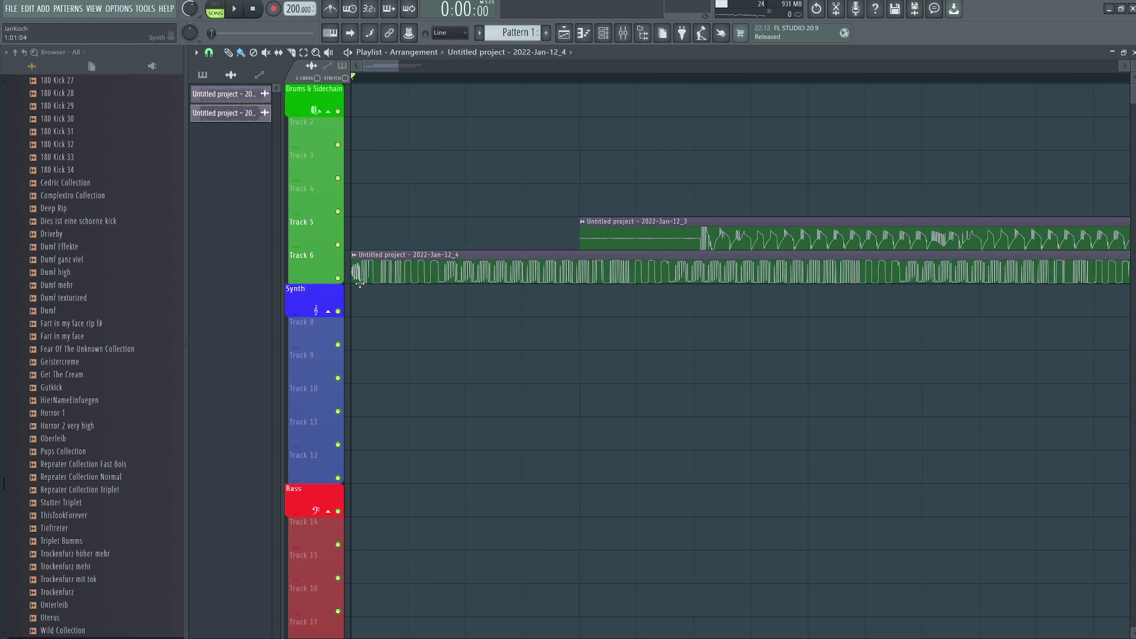
{"action": "left_click_drag", "start_coordinate": [362, 80], "coordinate": [353, 78]}
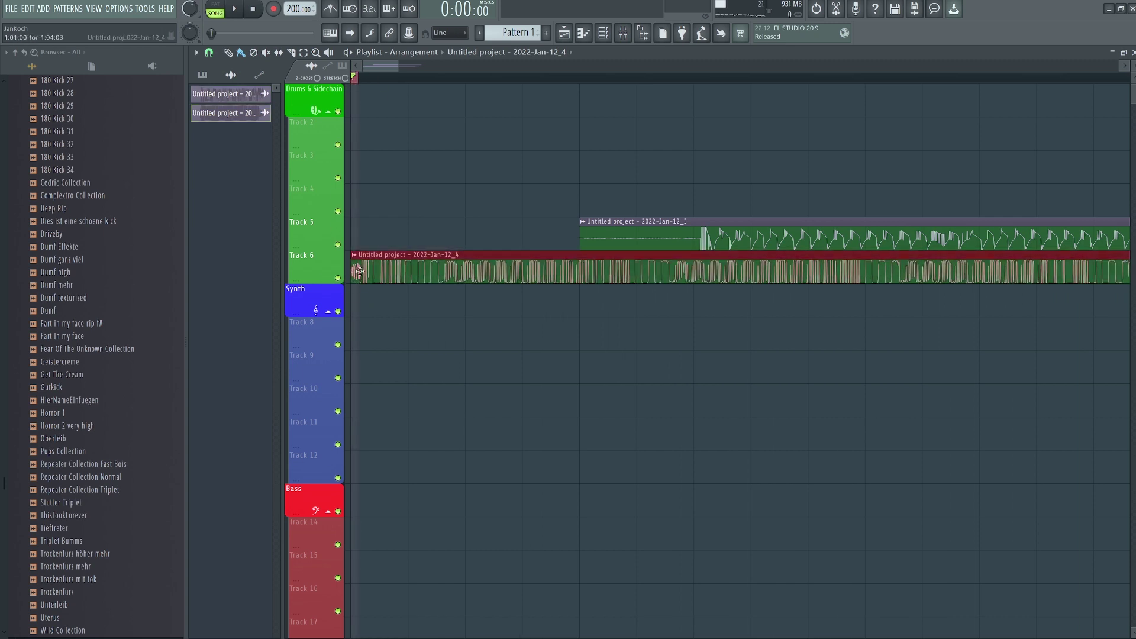
{"action": "left_click_drag", "start_coordinate": [322, 278], "coordinate": [311, 372]}
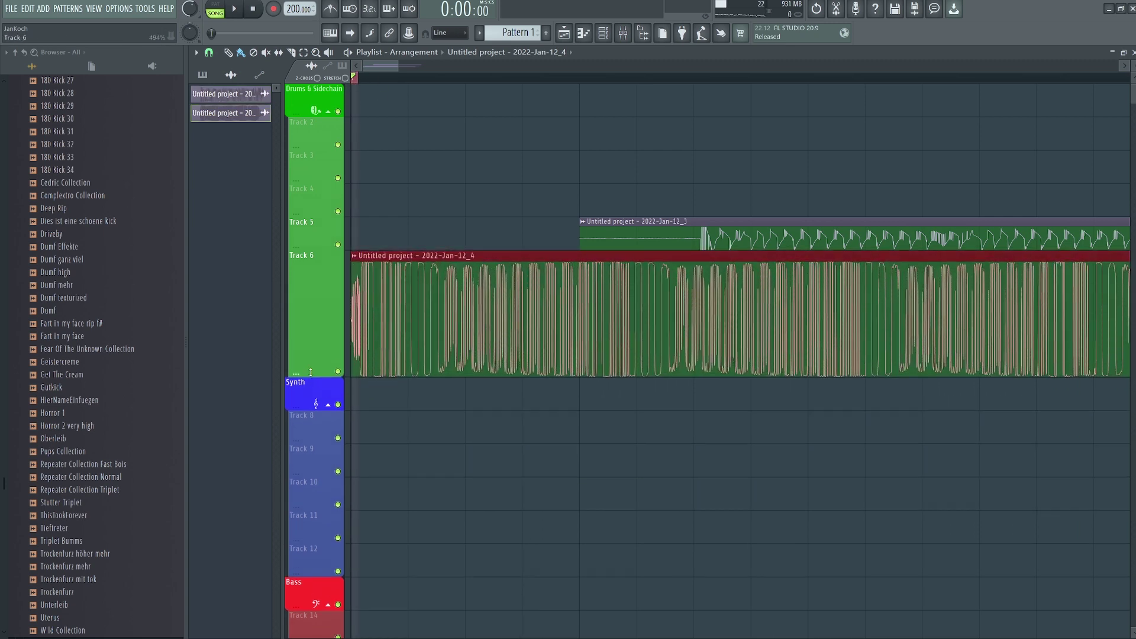
{"action": "left_click", "coordinate": [355, 80]}
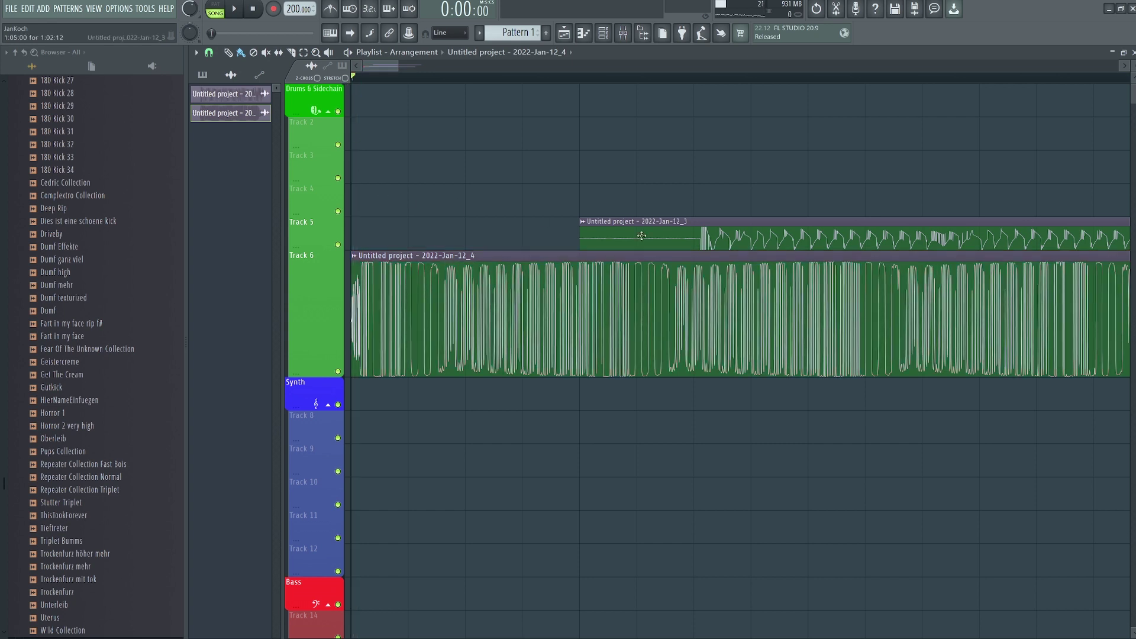
Move the Track 5 clip further along, set the time selection to the first beat and play back the Track 6 clip.
{"action": "left_click_drag", "start_coordinate": [641, 236], "coordinate": [805, 235]}
{"action": "scroll", "coordinate": [497, 80], "scroll_direction": "down", "scroll_amount": 3}
{"action": "left_click_drag", "start_coordinate": [497, 80], "coordinate": [352, 78]}
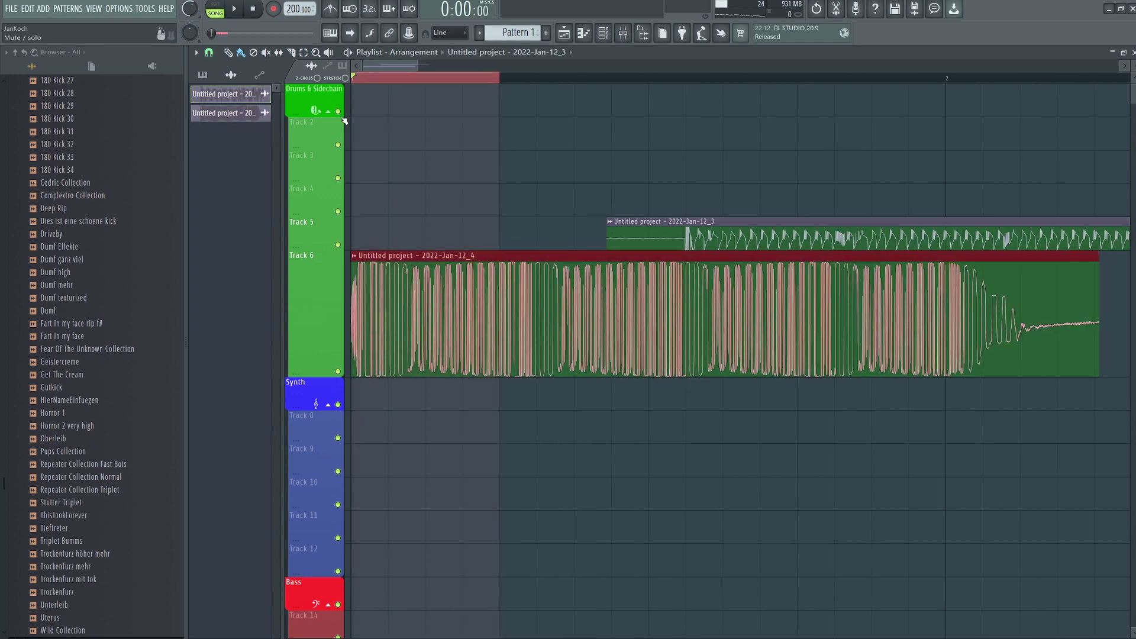
{"action": "scroll", "coordinate": [345, 121], "scroll_direction": "up", "scroll_amount": 3}
{"action": "key", "text": "space"}
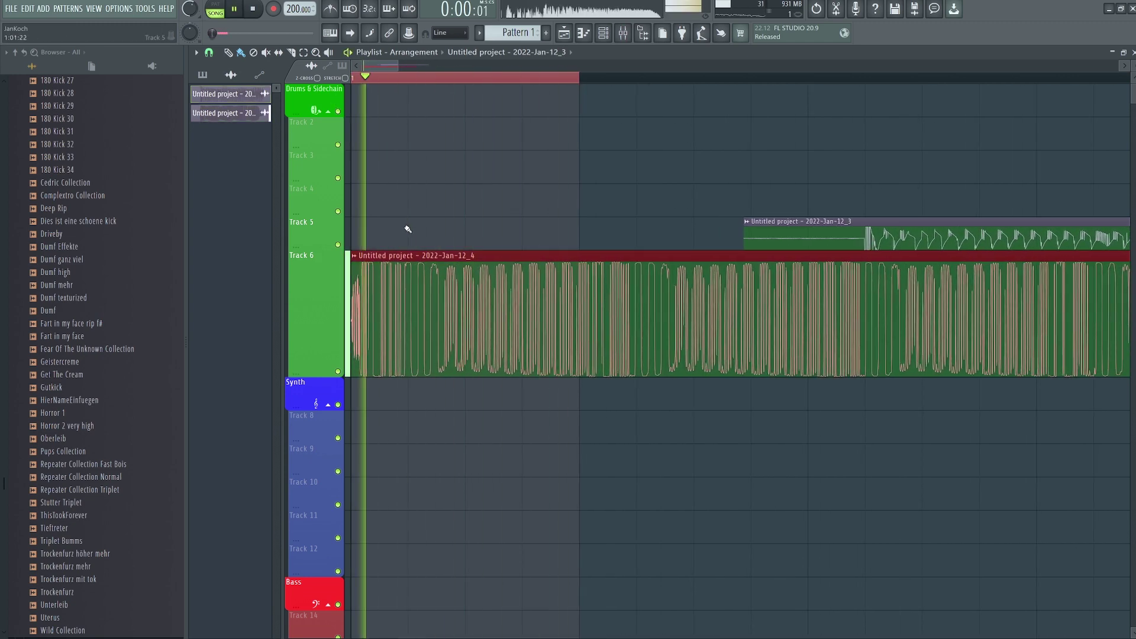
{"action": "key", "text": "space"}
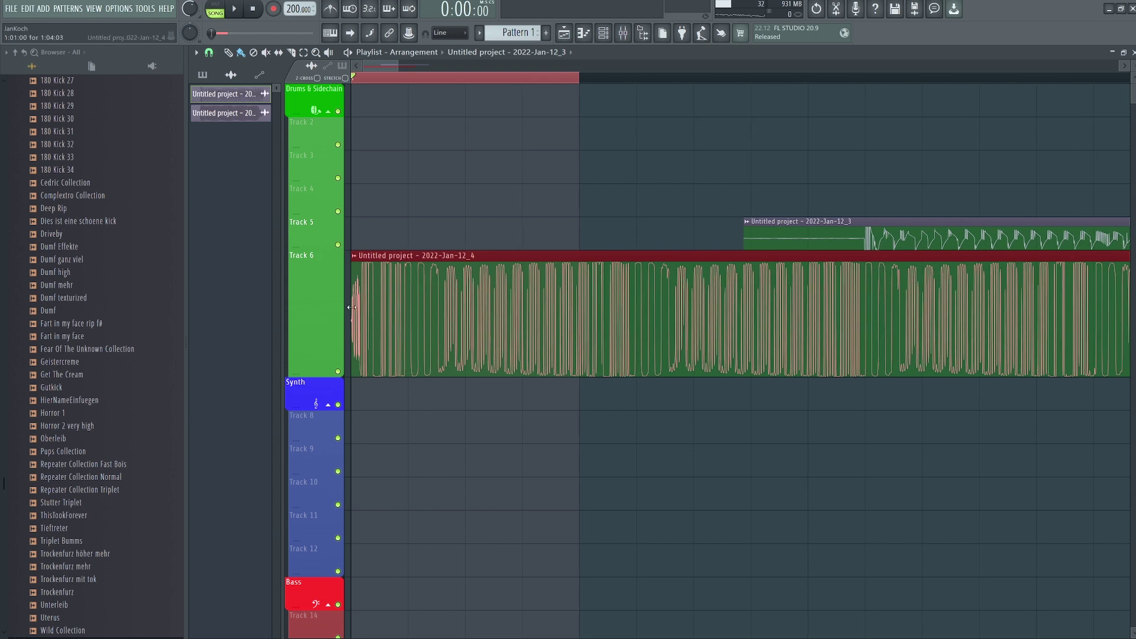
Trim the beginning of the Track 6 clip, keep it starting at bar 1 and play back the selected beat.
{"action": "left_click_drag", "start_coordinate": [351, 307], "coordinate": [407, 295]}
{"action": "scroll", "coordinate": [474, 414], "scroll_direction": "down", "scroll_amount": 3}
{"action": "key", "text": "space"}
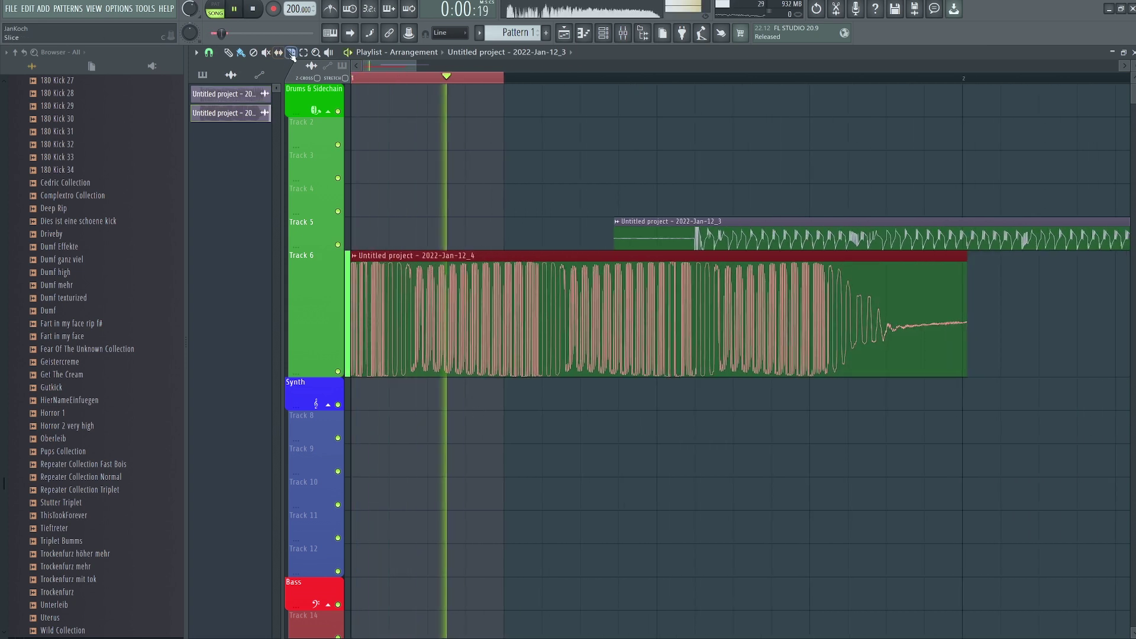
{"action": "key", "text": "space"}
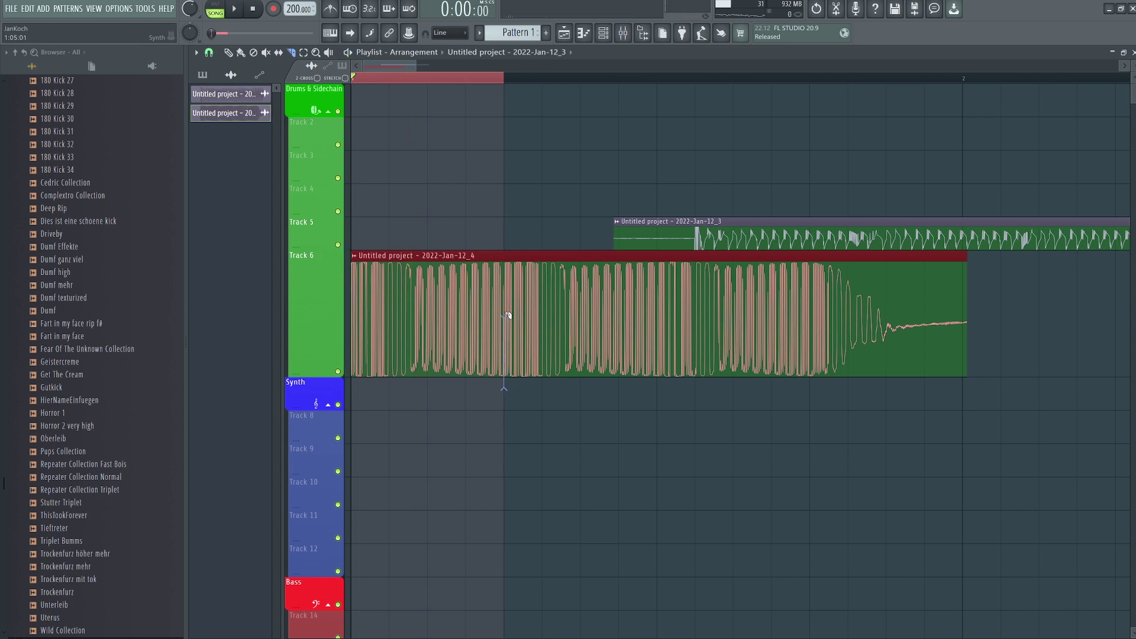
Slice the Track 6 clip at the end of the first beat and delete the remainder.
{"action": "left_click", "coordinate": [509, 243]}
{"action": "scroll", "coordinate": [473, 296], "scroll_direction": "down", "scroll_amount": 2}
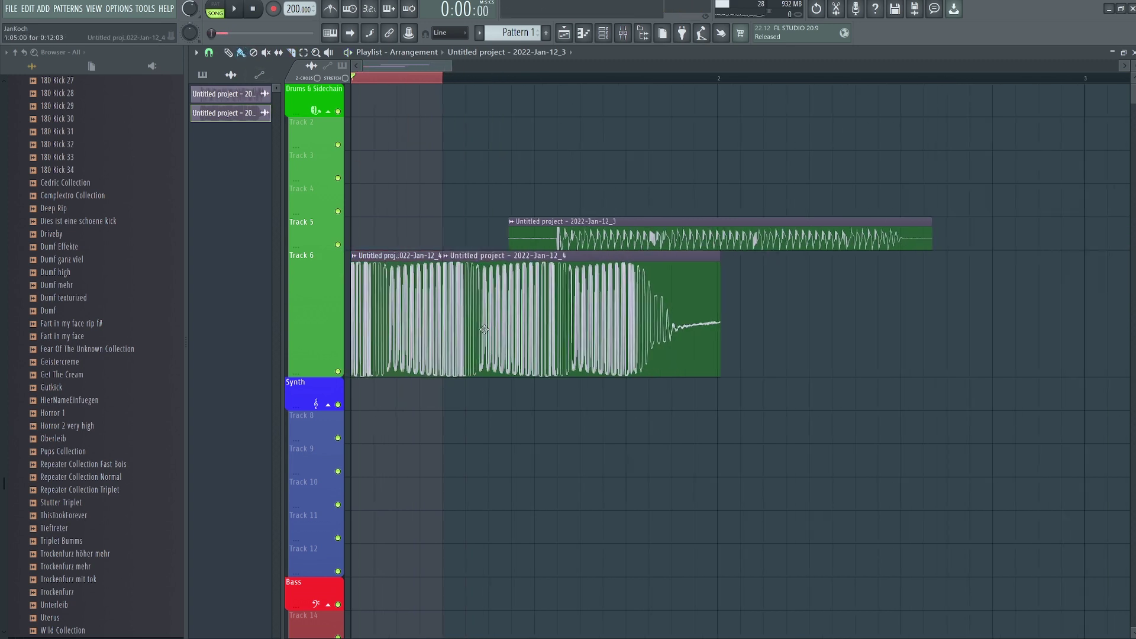
{"action": "left_click_drag", "start_coordinate": [533, 313], "coordinate": [761, 314]}
{"action": "right_click", "coordinate": [761, 313]}
Move the Track 5 clip to bar 1, trim off its silent lead-in, and enlarge Tracks 5 and 6 to similar heights.
{"action": "left_click_drag", "start_coordinate": [603, 245], "coordinate": [446, 244]}
{"action": "scroll", "coordinate": [447, 244], "scroll_direction": "up", "scroll_amount": 3}
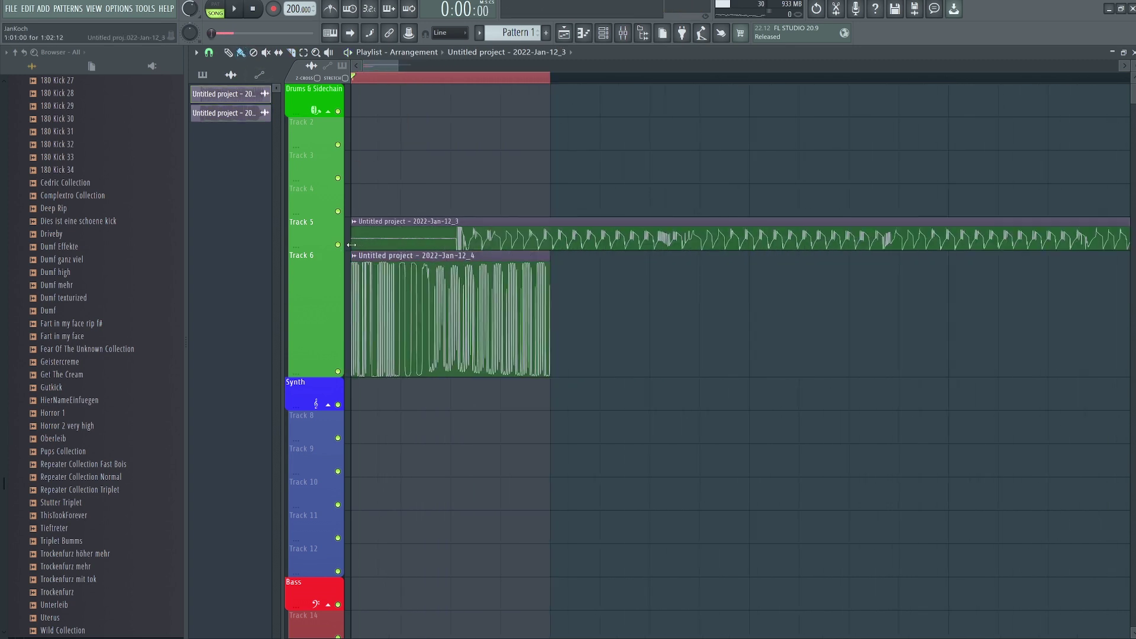
{"action": "left_click_drag", "start_coordinate": [353, 243], "coordinate": [309, 395]}
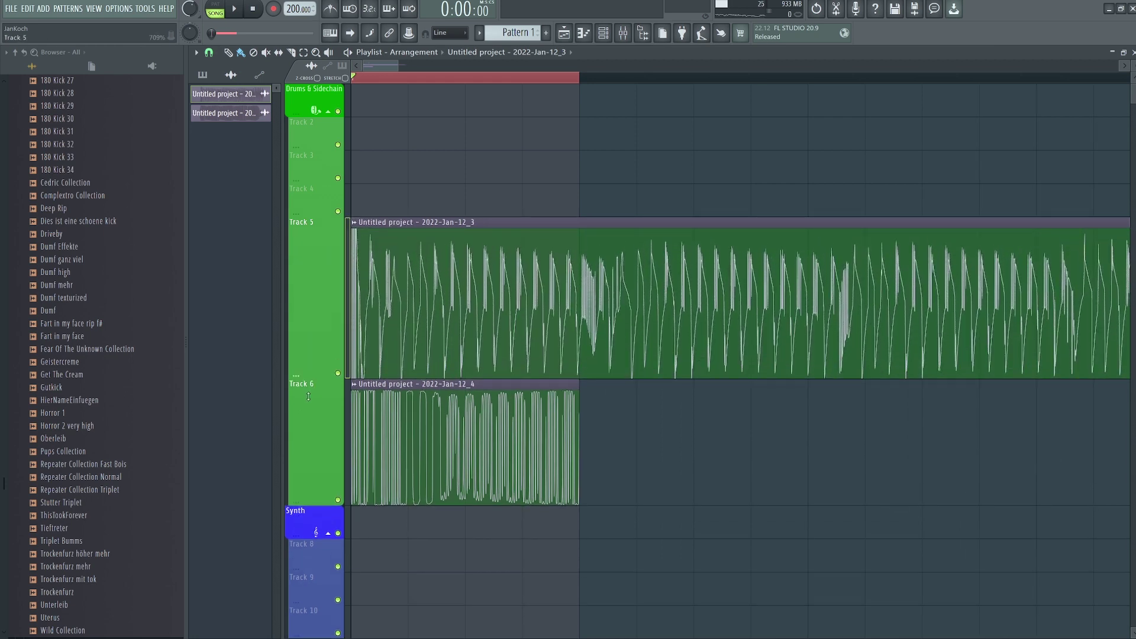
{"action": "left_click_drag", "start_coordinate": [320, 505], "coordinate": [319, 541]}
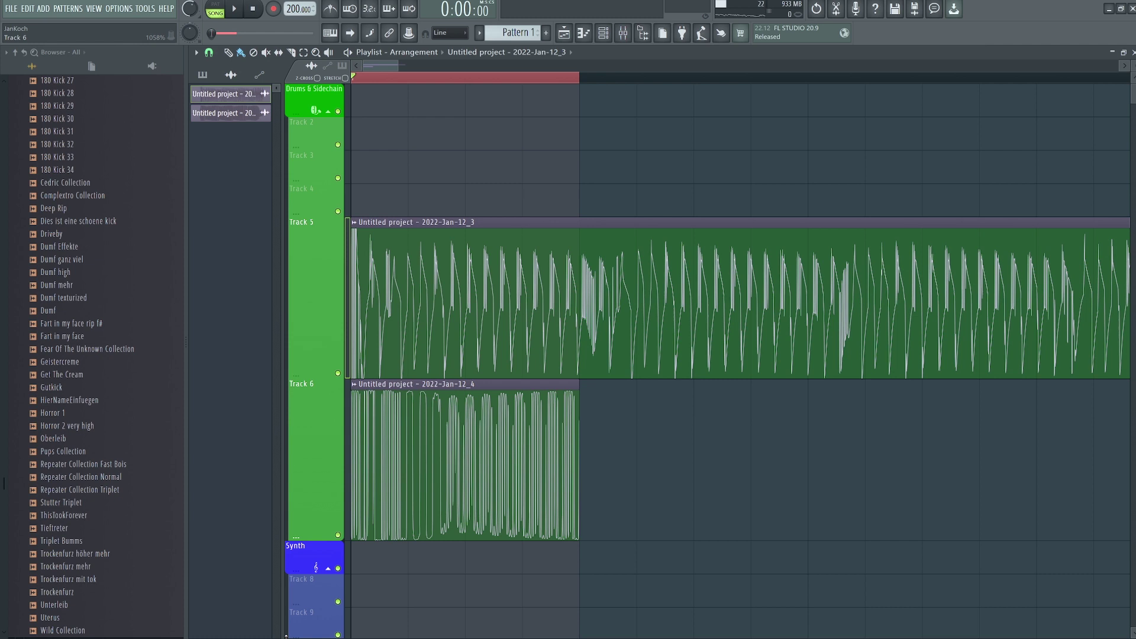
Audition Track 5 in solo, trim the clip's initial transient and shorten the clip to the first beat.
{"action": "left_click", "coordinate": [348, 355], "text": "ctrl"}
{"action": "key", "text": "space"}
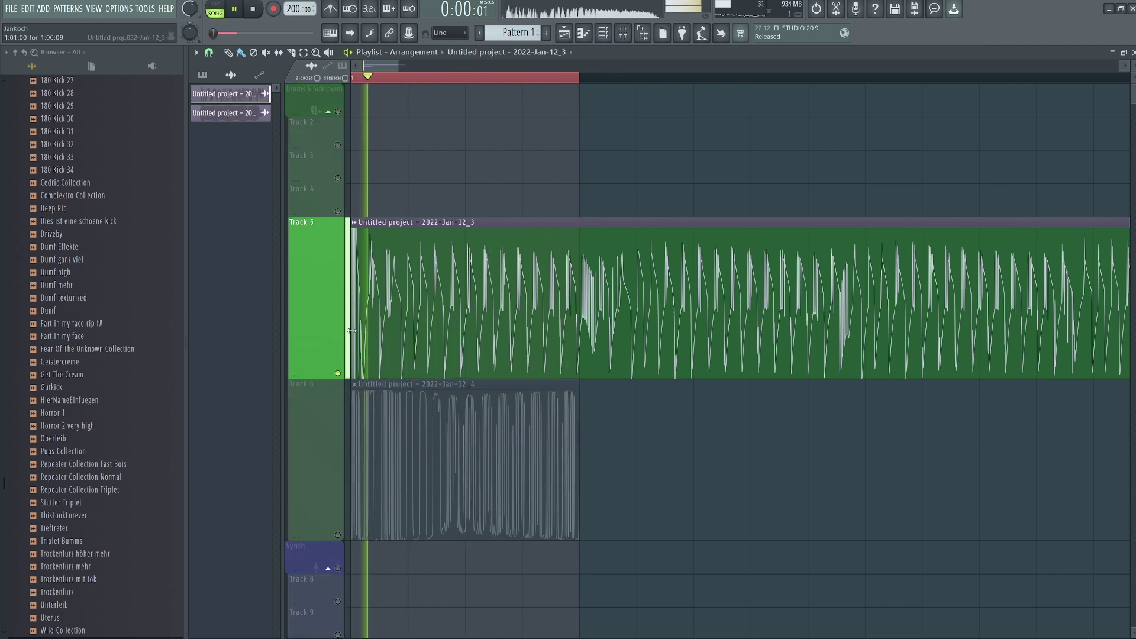
{"action": "key", "text": "space"}
{"action": "mouse_move", "coordinate": [352, 330]}
{"action": "left_mouse_down"}
{"action": "mouse_move", "coordinate": [586, 319]}
{"action": "mouse_move", "coordinate": [341, 319]}
{"action": "left_mouse_up"}
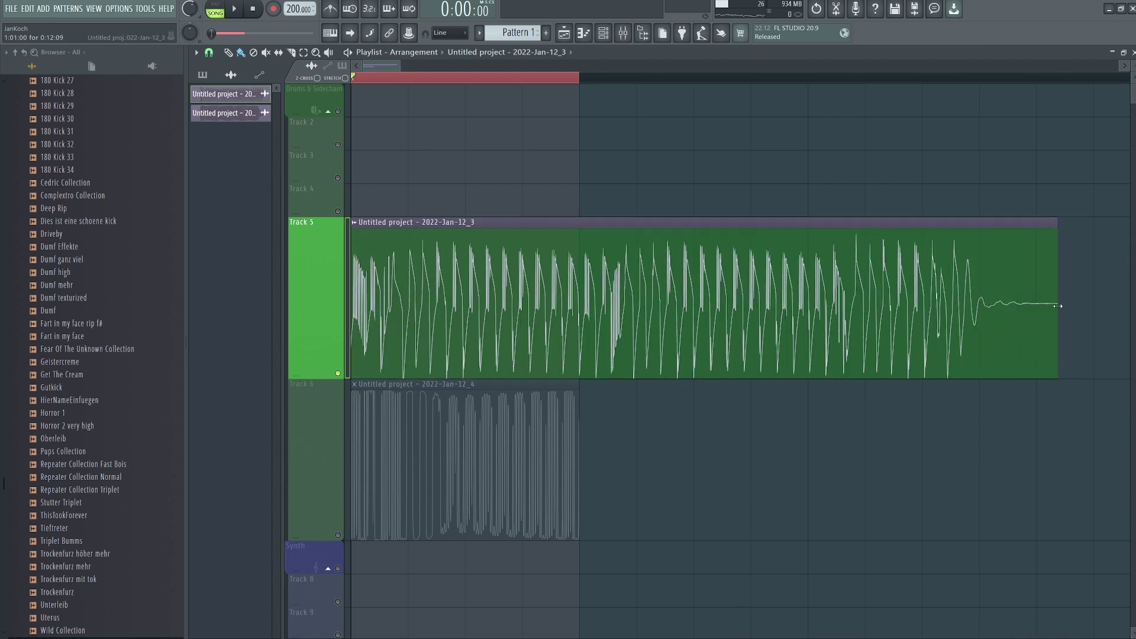
{"action": "left_click_drag", "start_coordinate": [1057, 306], "coordinate": [578, 297]}
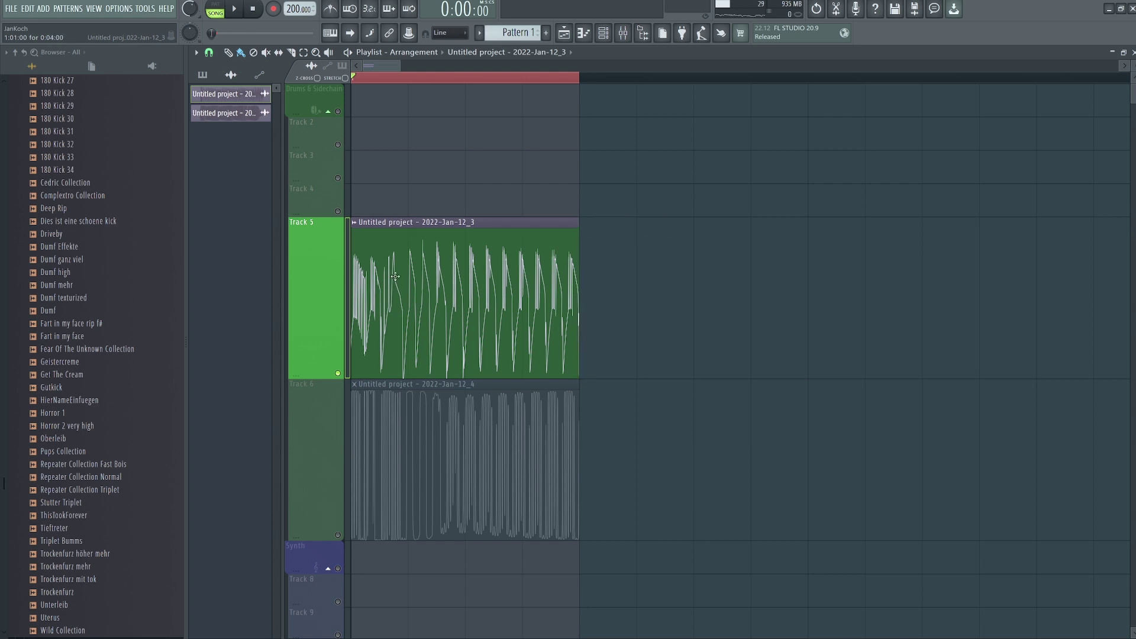
Set the Track 5 clip's declicking mode to Generic (bleeding) and trim its start to leave a short gap after bar 1.
{"action": "double_click", "coordinate": [414, 223]}
{"action": "left_click", "coordinate": [334, 226]}
{"action": "left_click", "coordinate": [322, 268]}
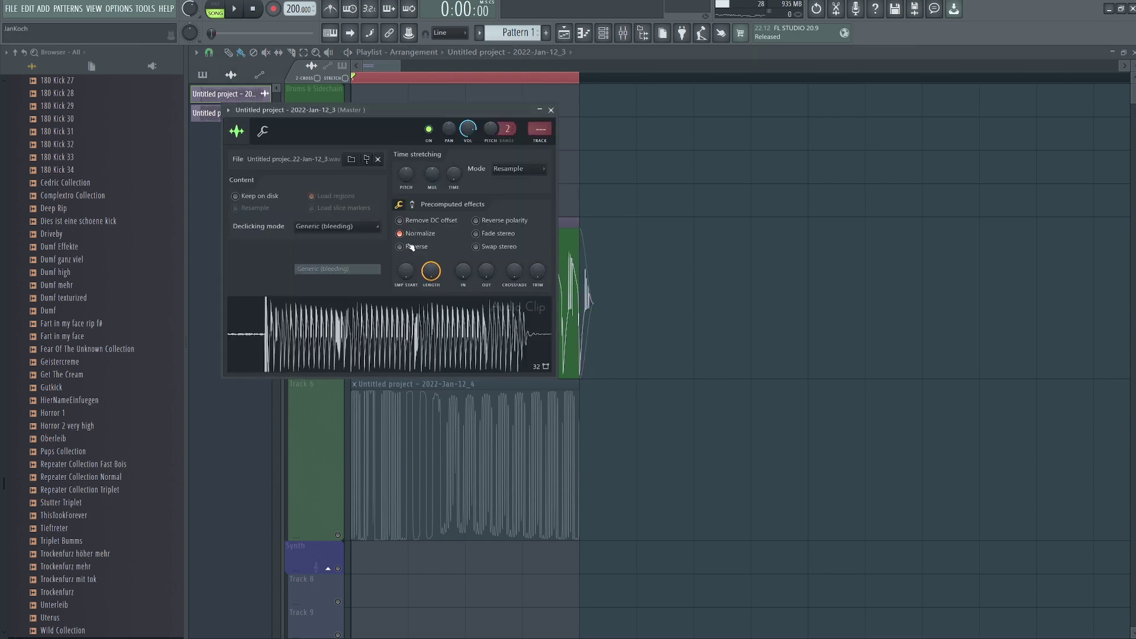
{"action": "left_click", "coordinate": [551, 110]}
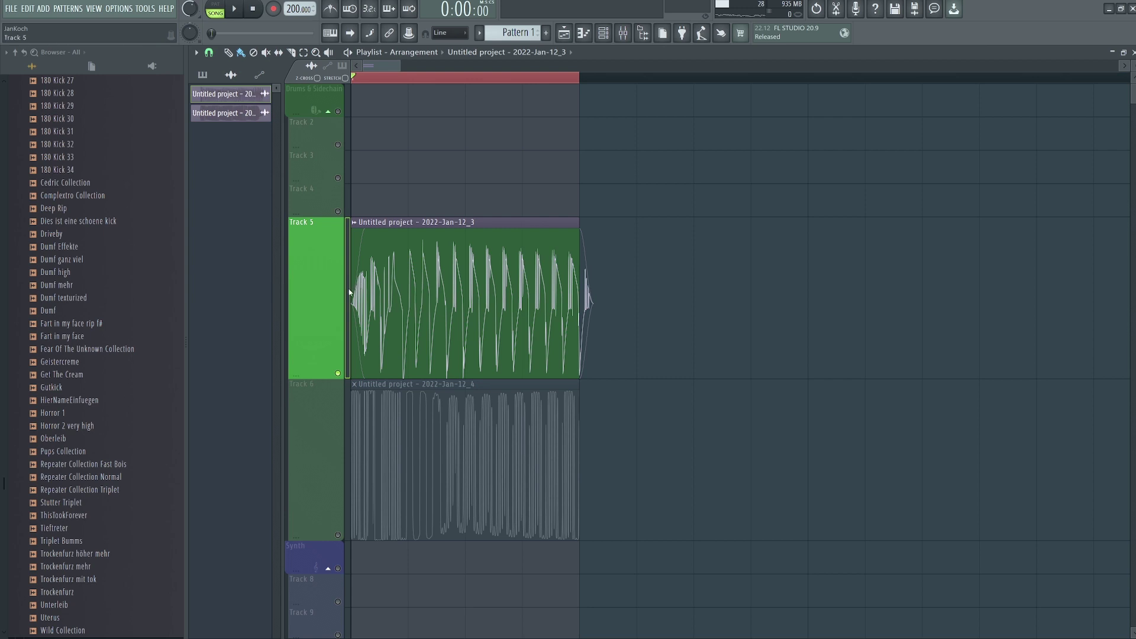
{"action": "left_click_drag", "start_coordinate": [351, 288], "coordinate": [391, 290]}
Set the Track 6 clip's declicking mode to Generic (bleeding) and unmute Track 6.
{"action": "double_click", "coordinate": [380, 421]}
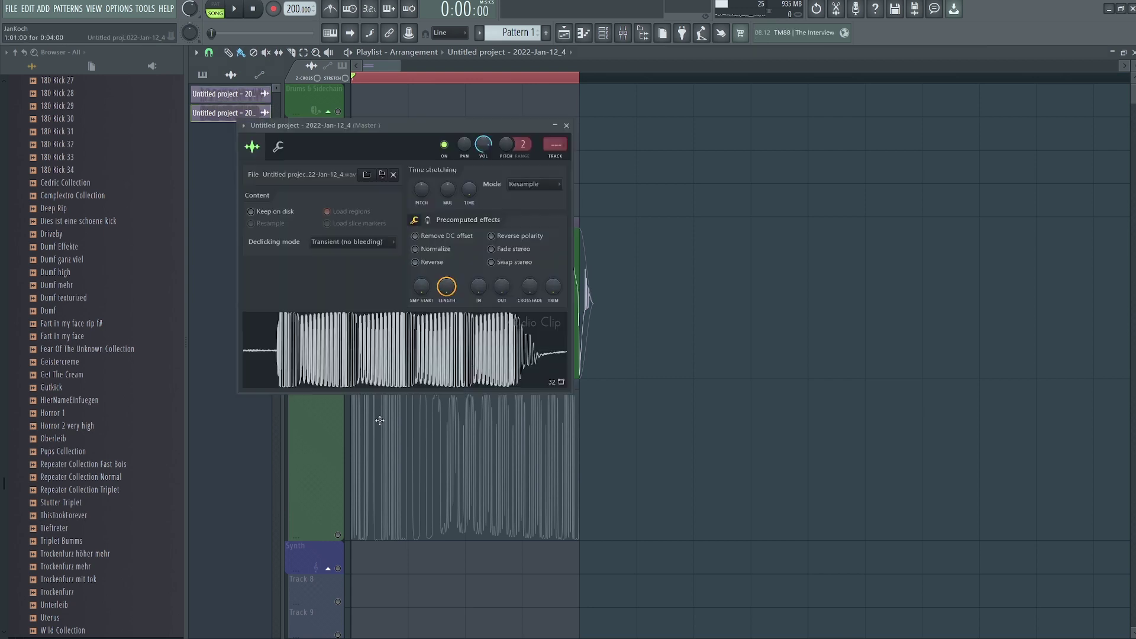
{"action": "left_click", "coordinate": [329, 243]}
{"action": "left_click", "coordinate": [322, 291]}
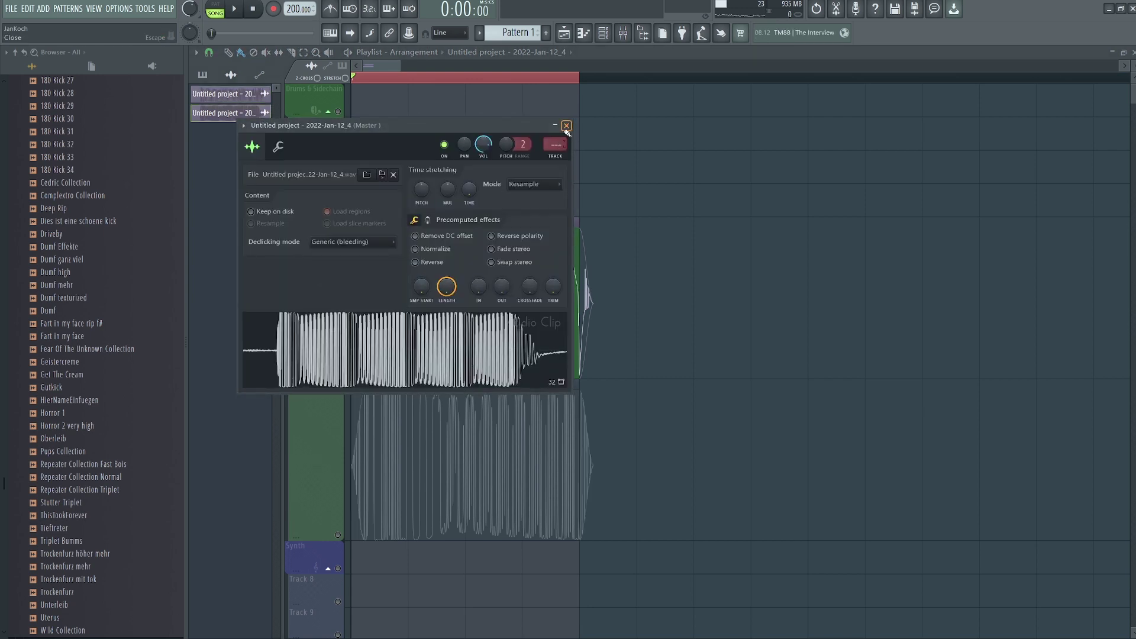
{"action": "left_click", "coordinate": [566, 126]}
{"action": "left_click", "coordinate": [338, 534]}
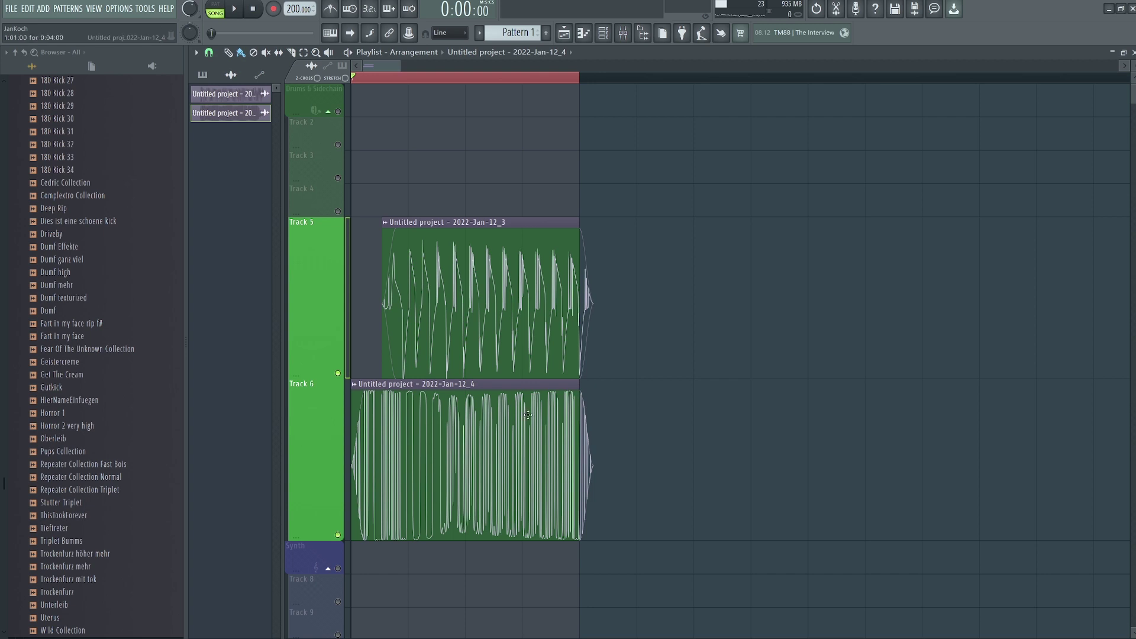
Set the Track 6 clip's declicking mode to Transient (bleeding) and undo its shift away from bar 1.
{"action": "left_click_drag", "start_coordinate": [417, 447], "coordinate": [460, 448]}
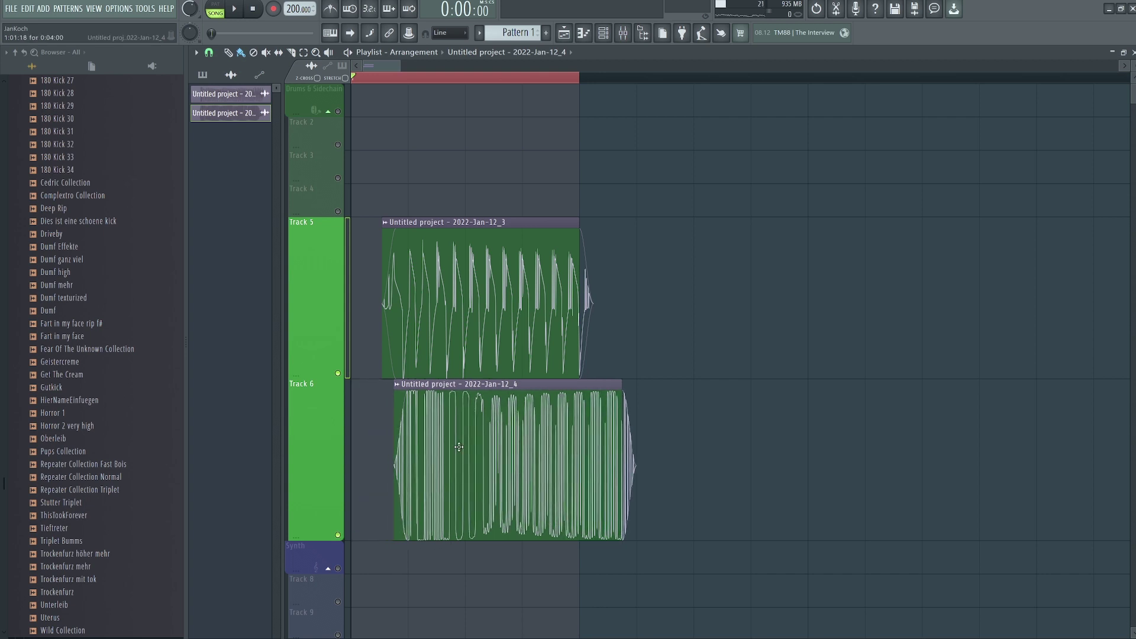
{"action": "double_click", "coordinate": [400, 396]}
{"action": "left_click", "coordinate": [347, 242]}
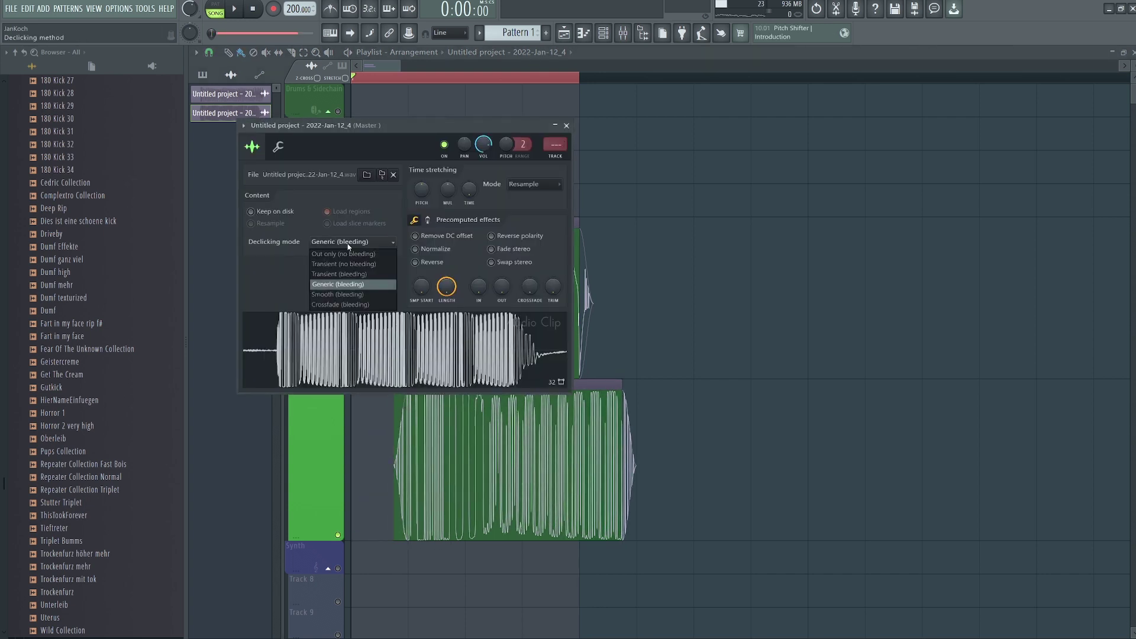
{"action": "left_click", "coordinate": [334, 265]}
{"action": "left_click", "coordinate": [330, 440]}
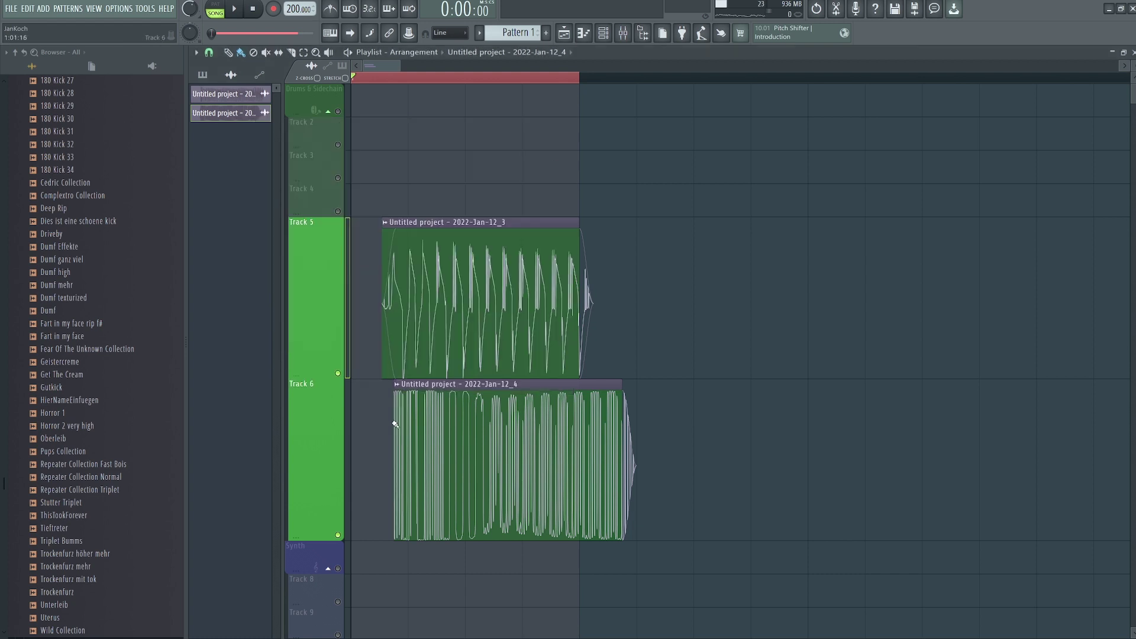
{"action": "key", "text": "ctrl+z"}
Shorten the Track 6 clip to end where the Track 5 clip begins and check its declicking mode.
{"action": "left_click_drag", "start_coordinate": [575, 403], "coordinate": [380, 418]}
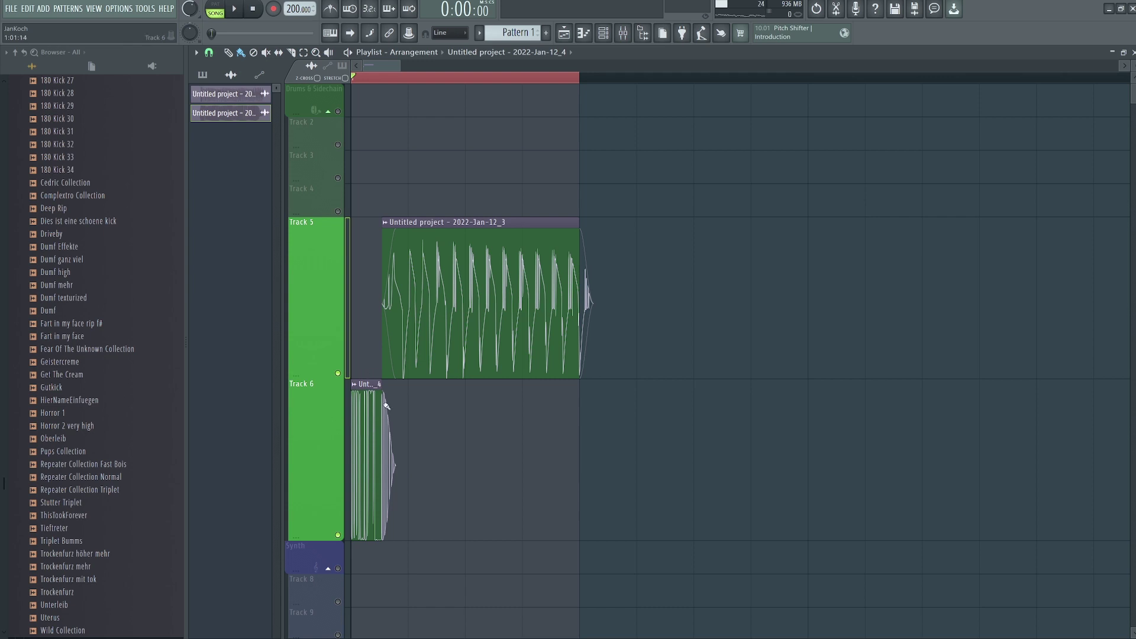
{"action": "double_click", "coordinate": [362, 426]}
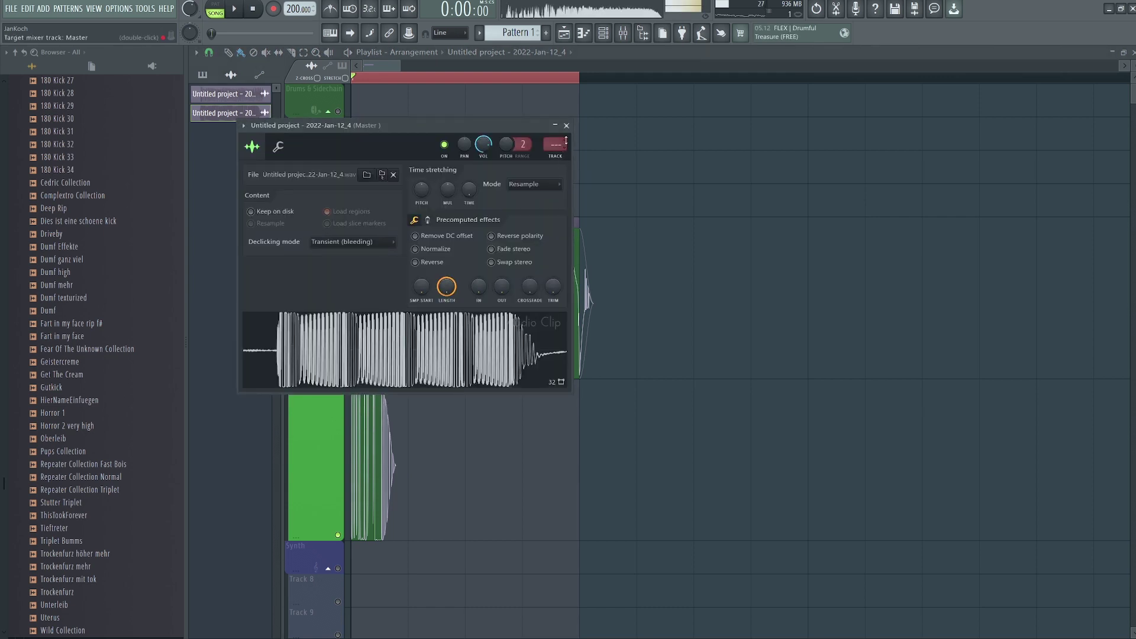
{"action": "key", "text": "Escape"}
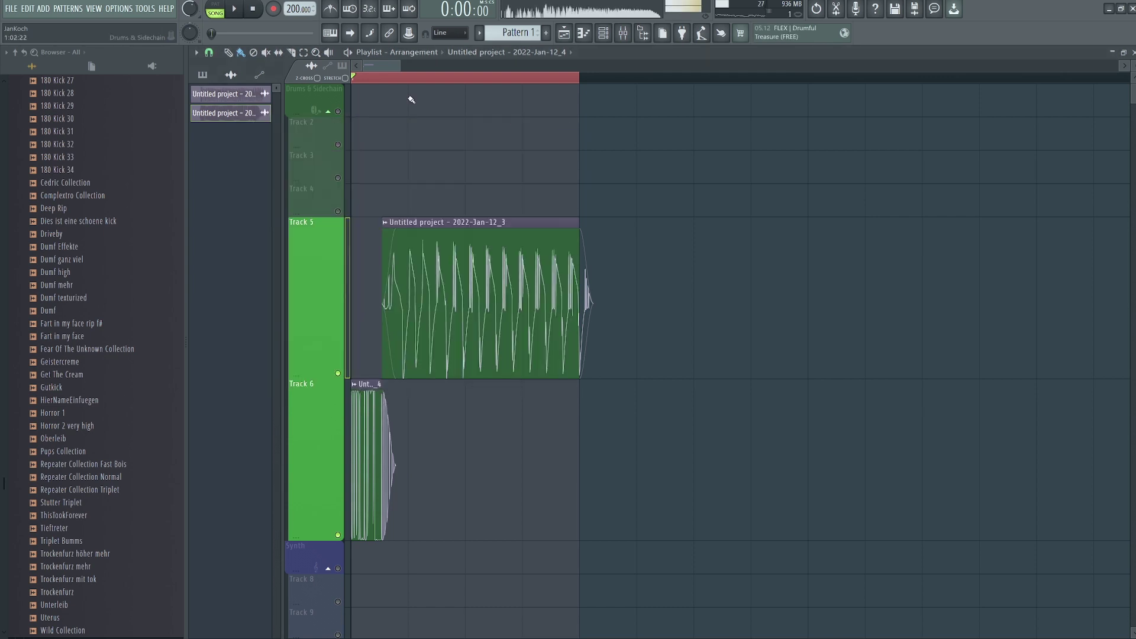
Check the Track 5 clip's settings and play back the two clips together.
{"action": "double_click", "coordinate": [477, 302]}
{"action": "left_click", "coordinate": [552, 111]}
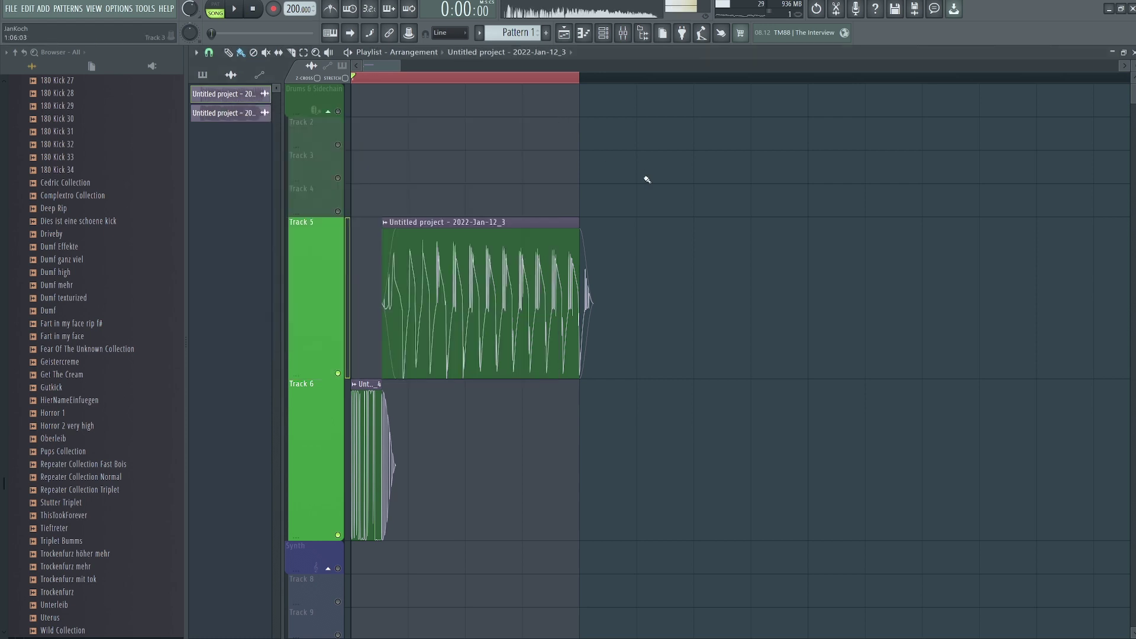
{"action": "key", "text": "space"}
{"action": "scroll", "coordinate": [496, 456], "scroll_direction": "down", "scroll_amount": 1}
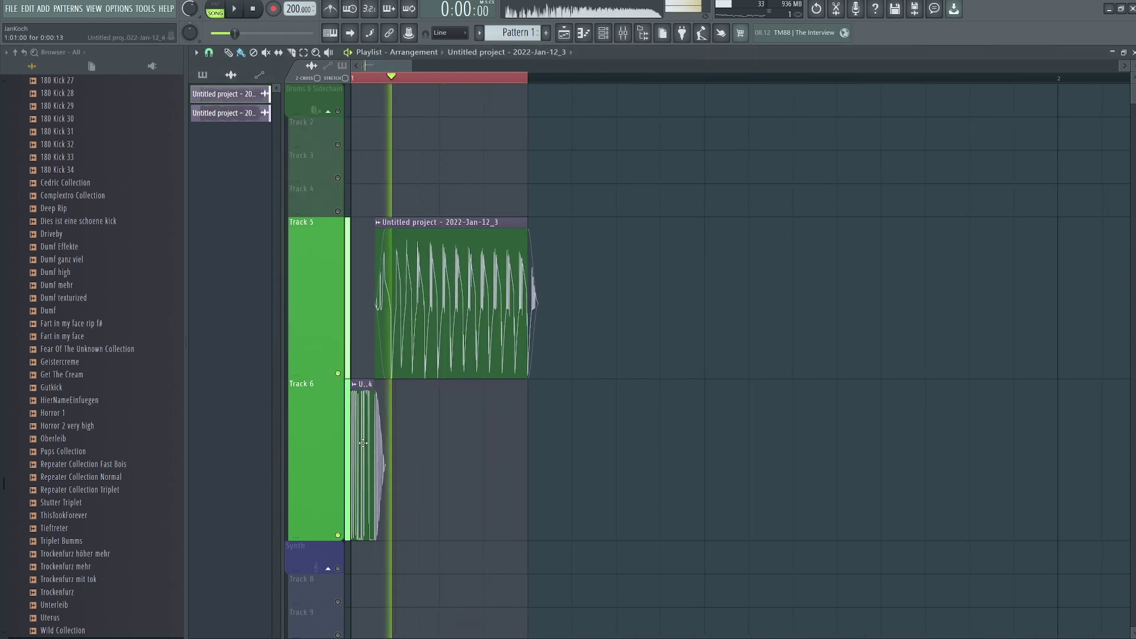
Play the layered clips and check the Track 6 clip's channel settings.
{"action": "key", "text": "space"}
{"action": "double_click", "coordinate": [363, 444]}
{"action": "key", "text": "space"}
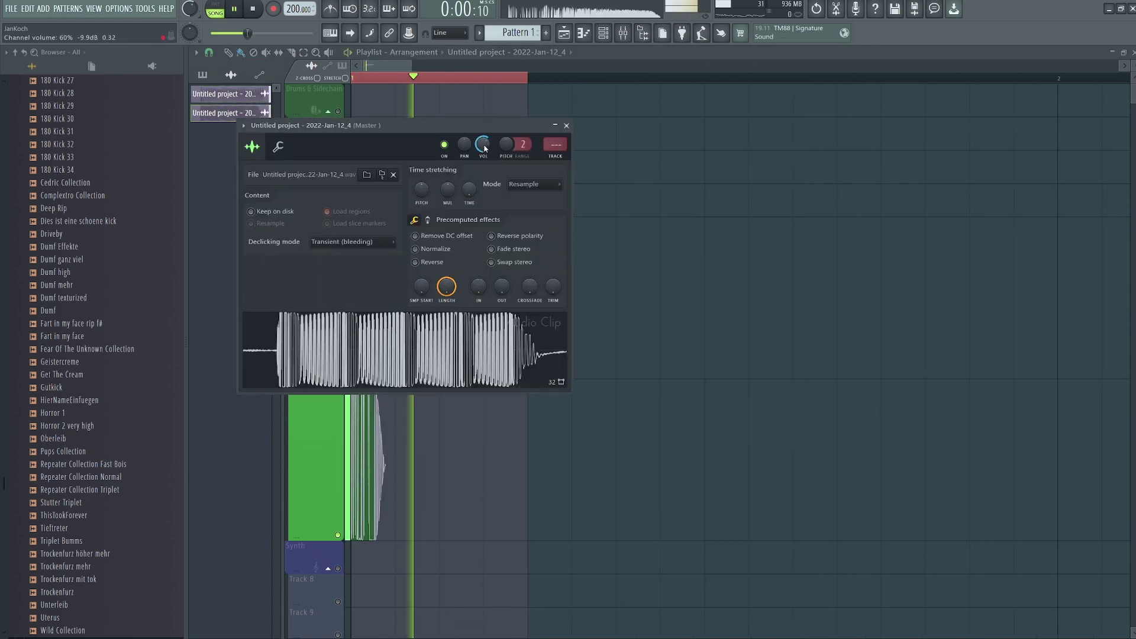
{"action": "left_click", "coordinate": [564, 126]}
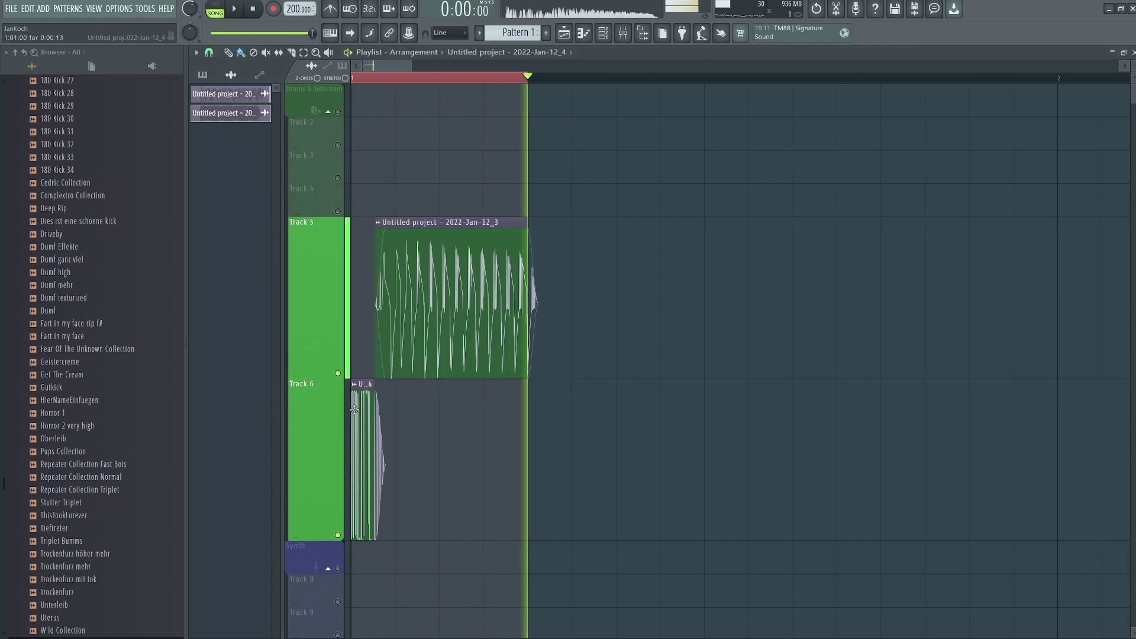
Place the short Track 6 clip in front of the longer clip on Track 5 and play back the joined kick.
{"action": "key", "text": "space"}
{"action": "right_click", "coordinate": [377, 407]}
{"action": "scroll", "coordinate": [377, 407], "scroll_direction": "down", "scroll_amount": 1}
{"action": "scroll", "coordinate": [376, 407], "scroll_direction": "down", "scroll_amount": 1}
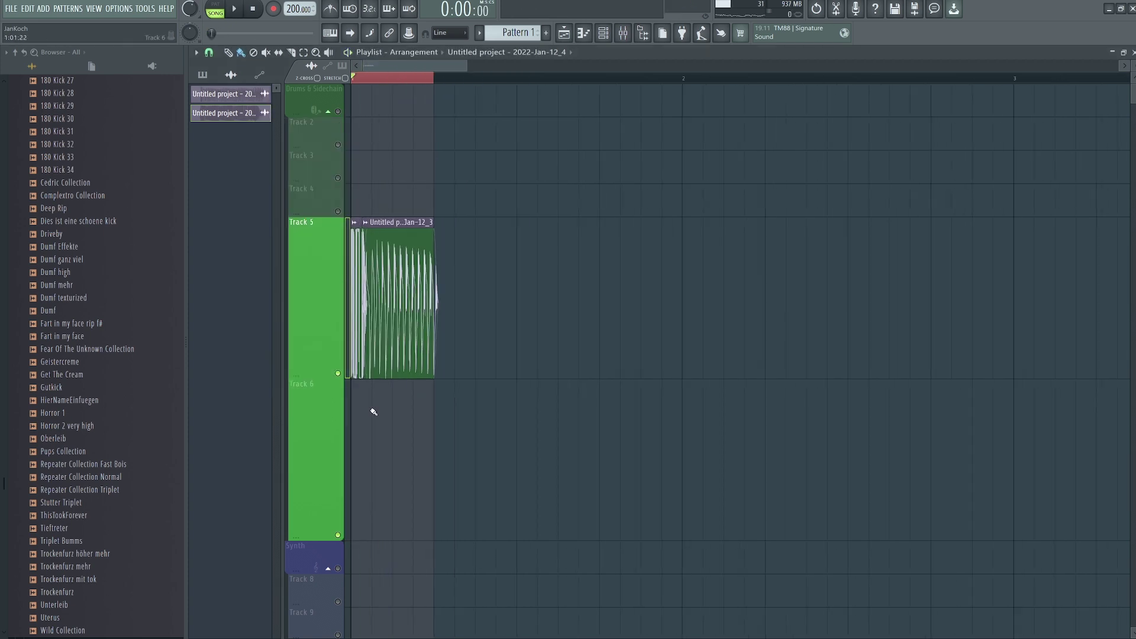
{"action": "key", "text": "space"}
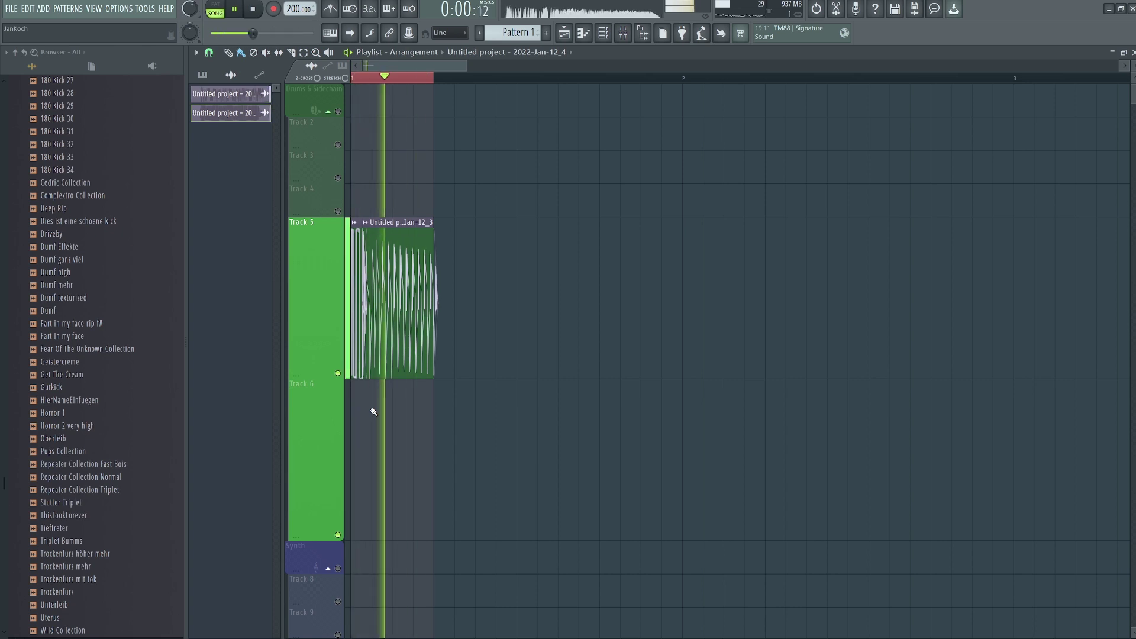
{"action": "key", "text": "space"}
Move both kick clips on Track 5 to bar 2 and clear the time selection.
{"action": "scroll", "coordinate": [373, 412], "scroll_direction": "down", "scroll_amount": 2}
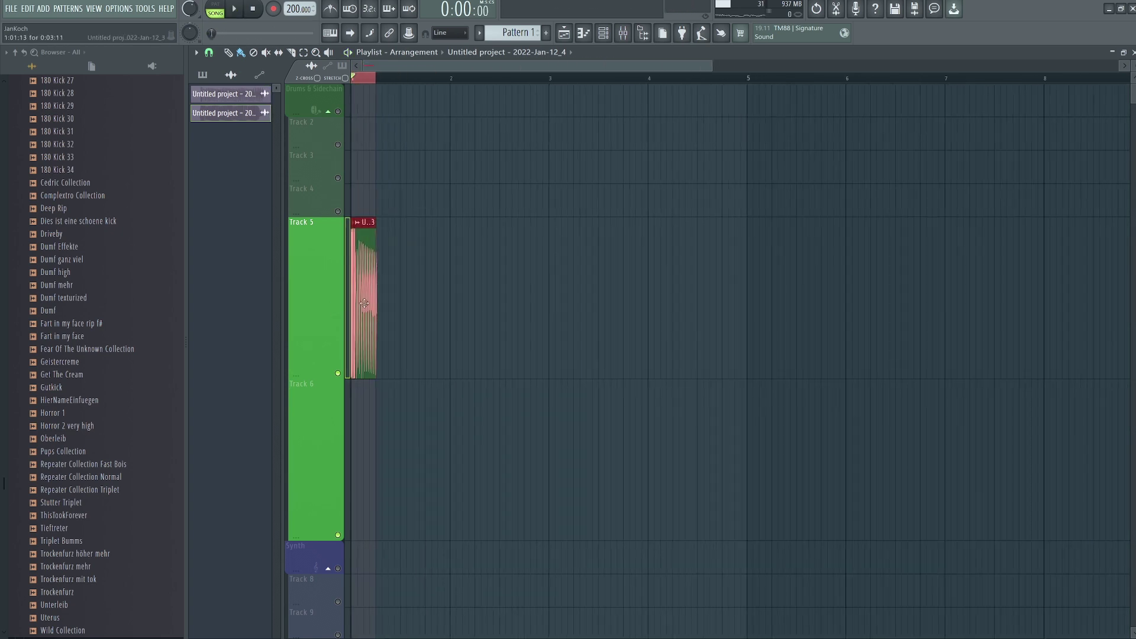
{"action": "left_click_drag", "start_coordinate": [367, 299], "coordinate": [469, 299]}
{"action": "left_click", "coordinate": [335, 84]}
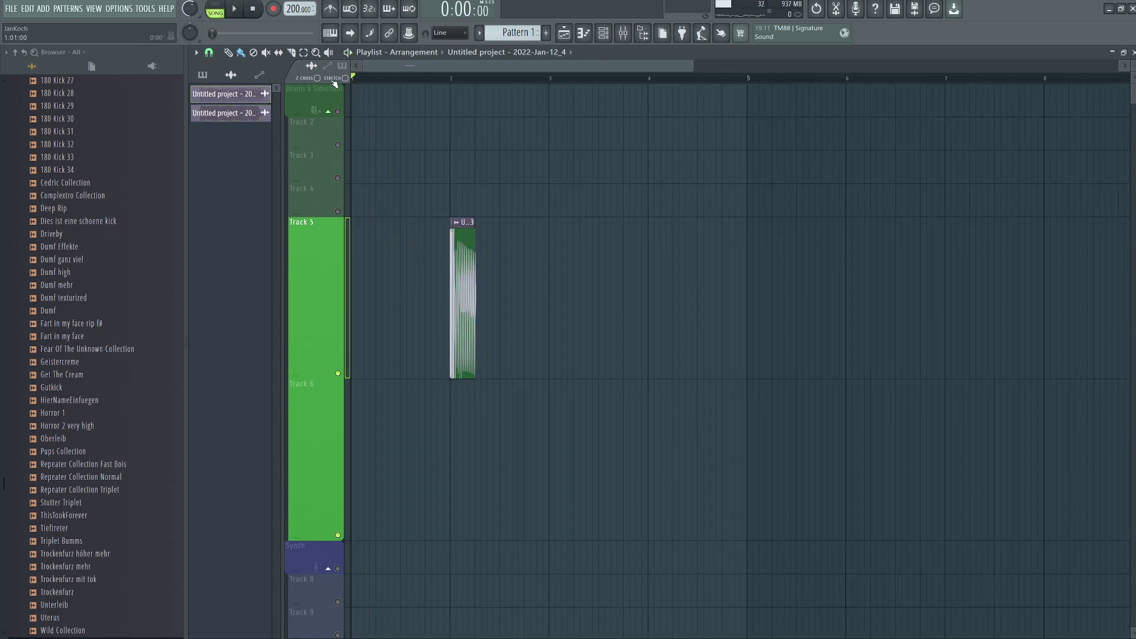
{"action": "scroll", "coordinate": [438, 193], "scroll_direction": "down", "scroll_amount": 2}
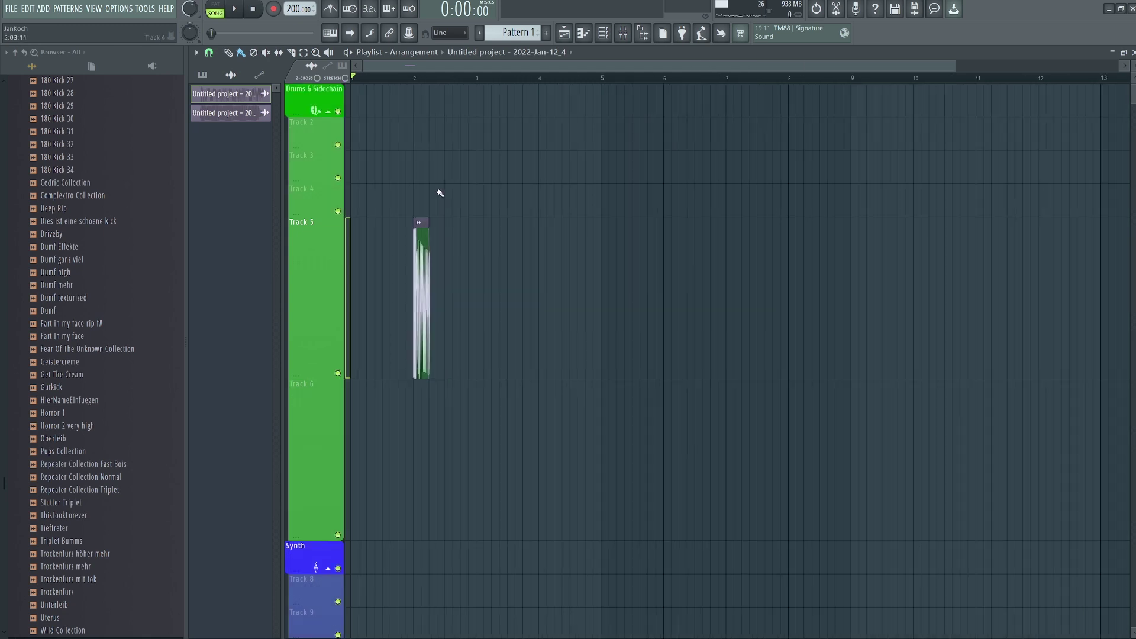
Open Bass 1 - Serum from the Bass channel group, reset it to the Init preset and show the mixer.
{"action": "key", "text": "F6"}
{"action": "left_click", "coordinate": [441, 108]}
{"action": "left_click", "coordinate": [443, 144]}
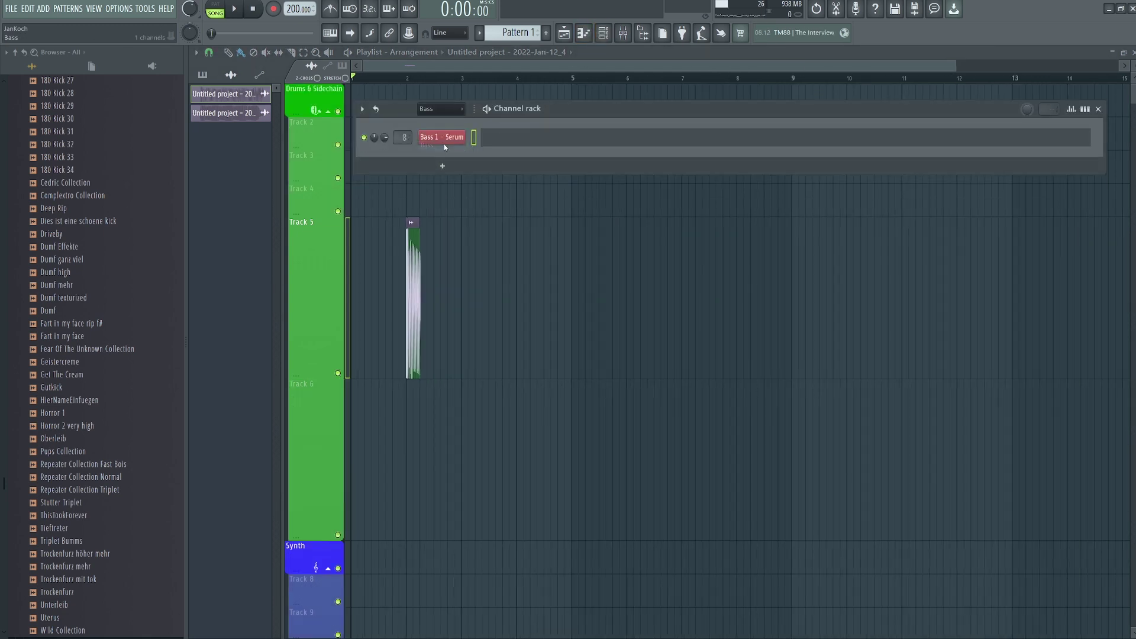
{"action": "left_click", "coordinate": [438, 137]}
{"action": "left_click", "coordinate": [847, 111]}
{"action": "left_click", "coordinate": [887, 165]}
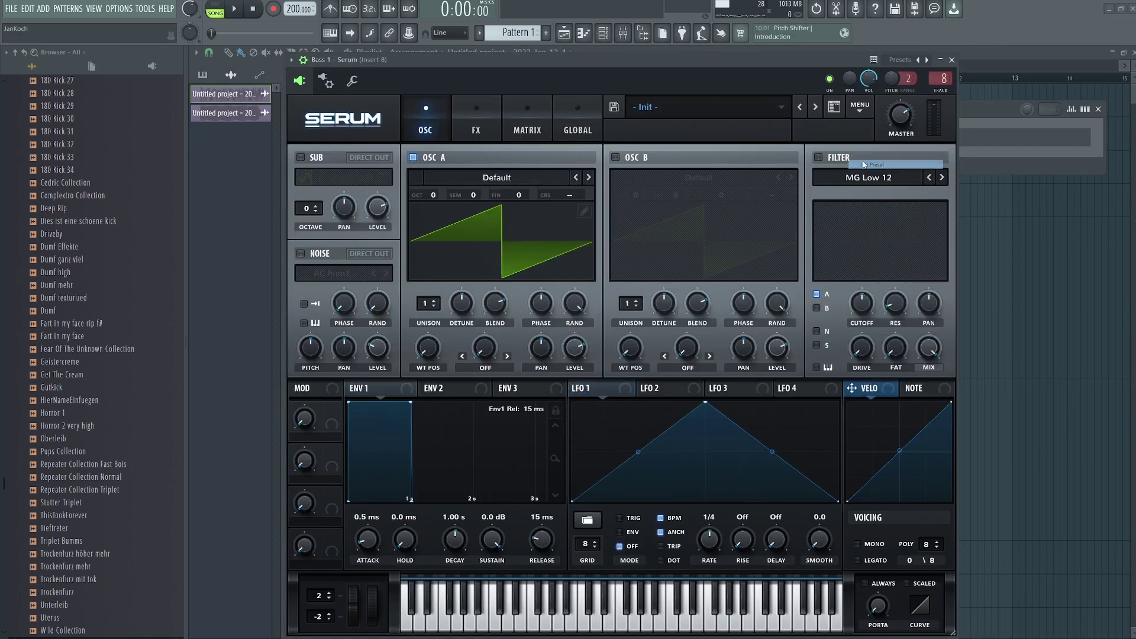
{"action": "left_click", "coordinate": [625, 35]}
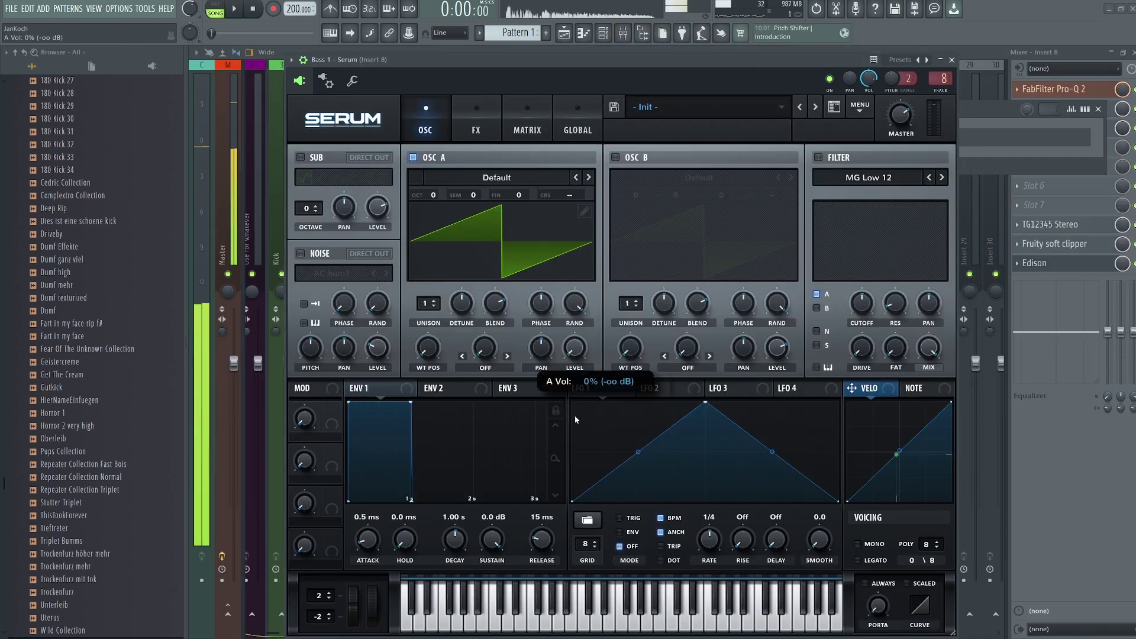
Assign LFO 1 to oscillator A's level, with a curve that drops steeply at the start and rises towards the end.
{"action": "left_click_drag", "start_coordinate": [576, 388], "coordinate": [556, 354]}
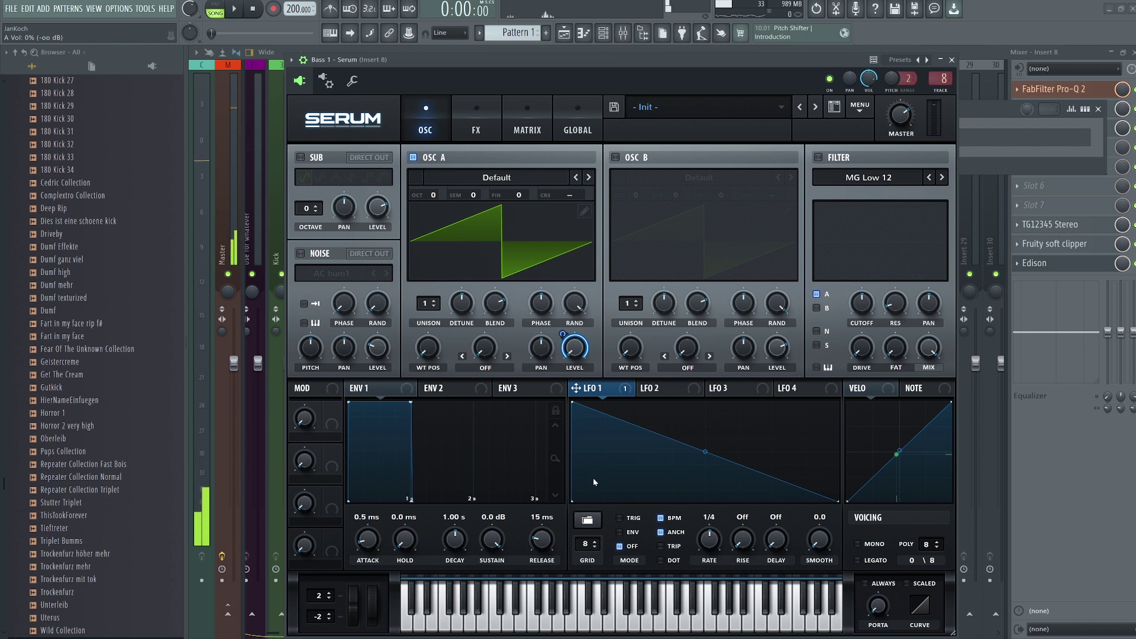
{"action": "double_click", "coordinate": [608, 488]}
{"action": "left_click_drag", "start_coordinate": [590, 445], "coordinate": [590, 406]}
{"action": "left_click_drag", "start_coordinate": [838, 501], "coordinate": [843, 454]}
{"action": "left_click_drag", "start_coordinate": [723, 472], "coordinate": [724, 490]}
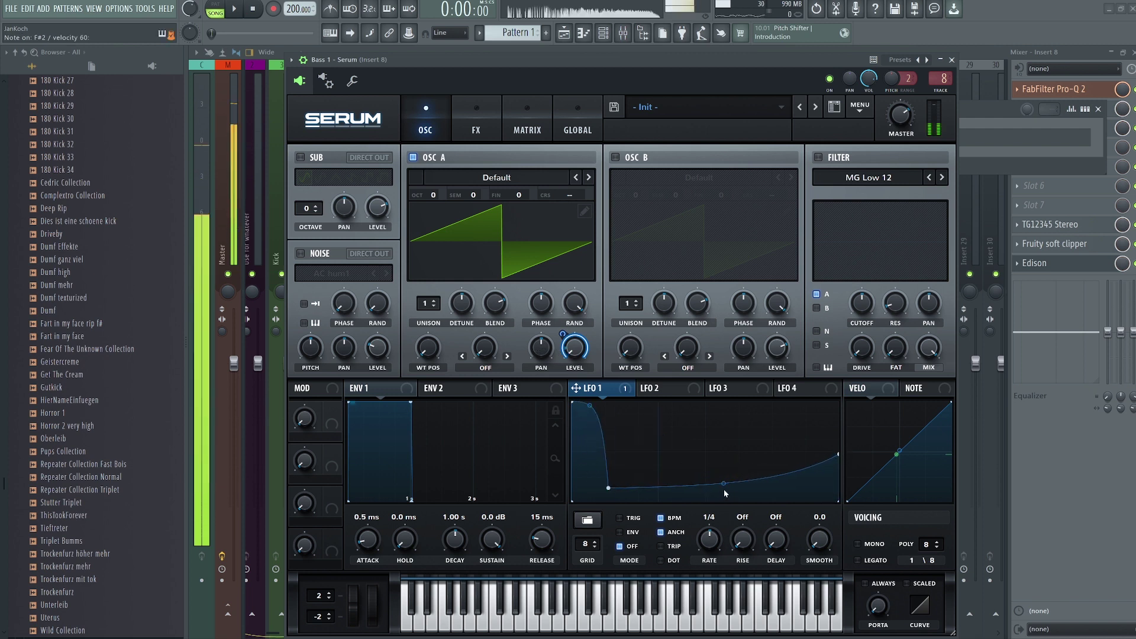
Try a slightly higher end point and an earlier, lower dip in the LFO 1 curve, and undo the adjustment.
{"action": "left_click_drag", "start_coordinate": [838, 454], "coordinate": [837, 446]}
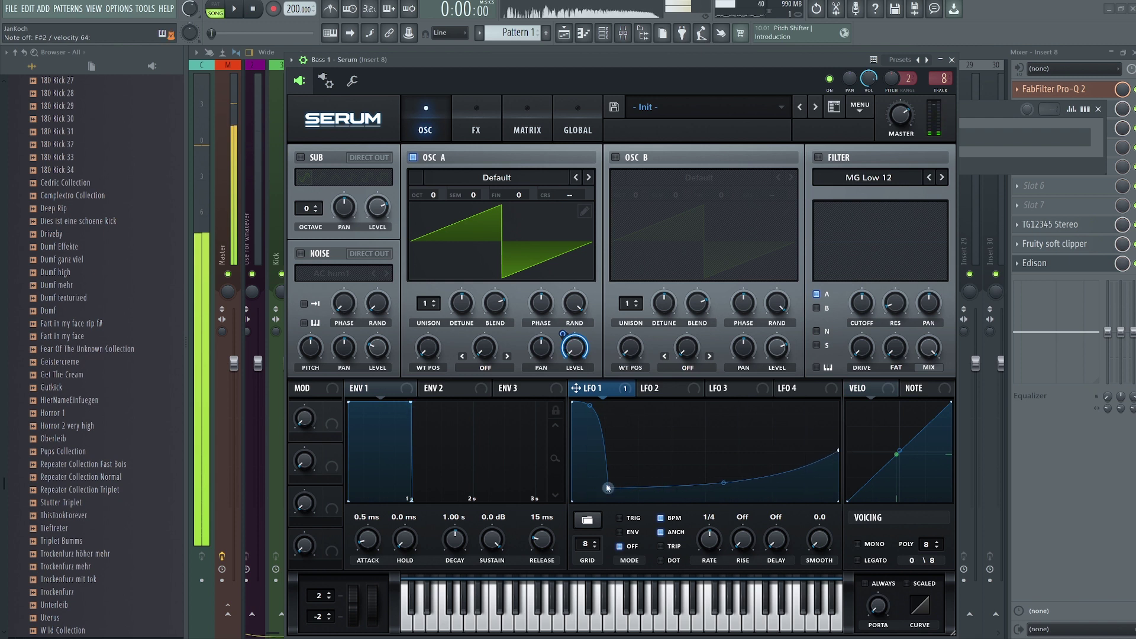
{"action": "left_click_drag", "start_coordinate": [608, 488], "coordinate": [601, 492]}
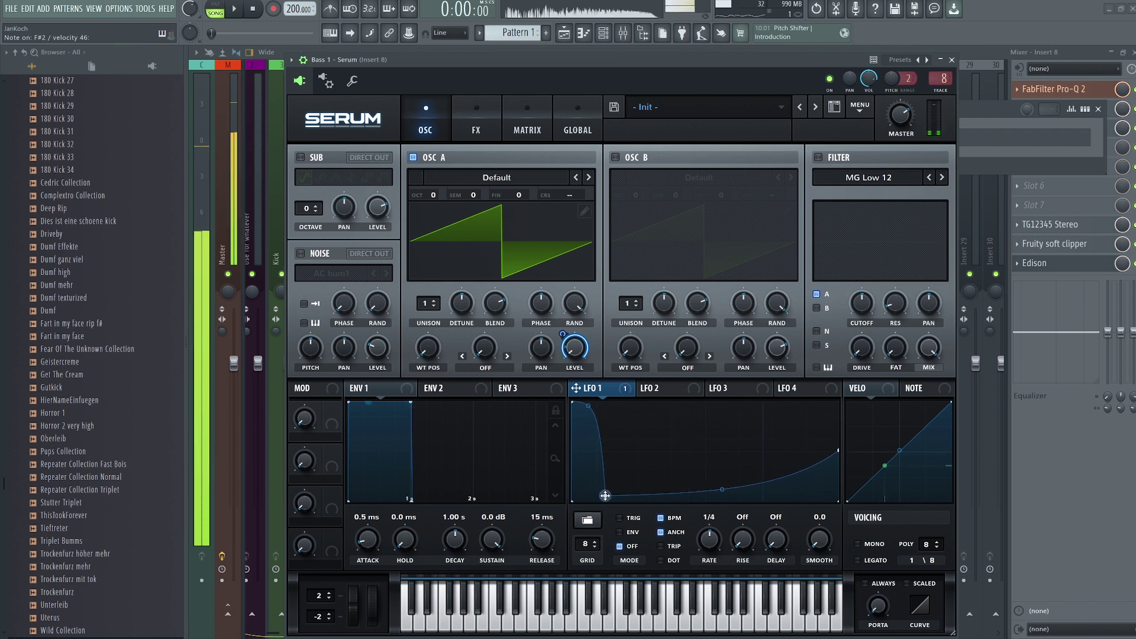
{"action": "key", "text": "ctrl+z"}
{"action": "double_click", "coordinate": [834, 449]}
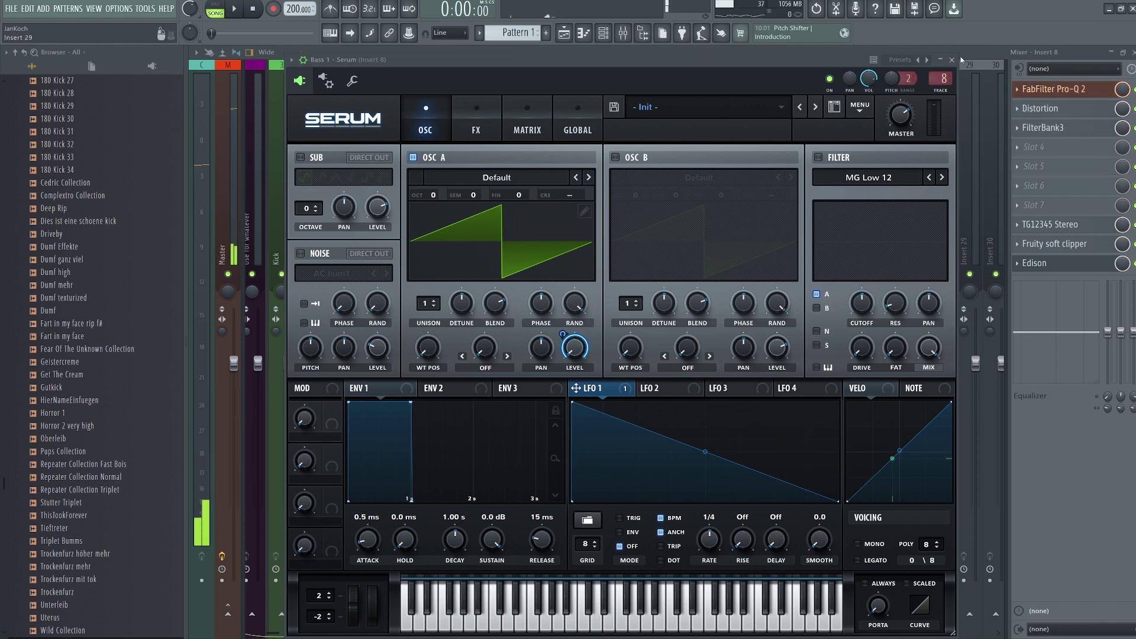
Raise the green low-frequency band in Insert 8's FabFilter Pro-Q 2 to about -2 dB near 47 Hz.
{"action": "left_click", "coordinate": [1053, 88]}
{"action": "mouse_move", "coordinate": [481, 285]}
{"action": "left_mouse_down"}
{"action": "mouse_move", "coordinate": [479, 260]}
{"action": "mouse_move", "coordinate": [477, 274]}
{"action": "left_mouse_up"}
{"action": "scroll", "coordinate": [479, 260], "scroll_direction": "down", "scroll_amount": 5}
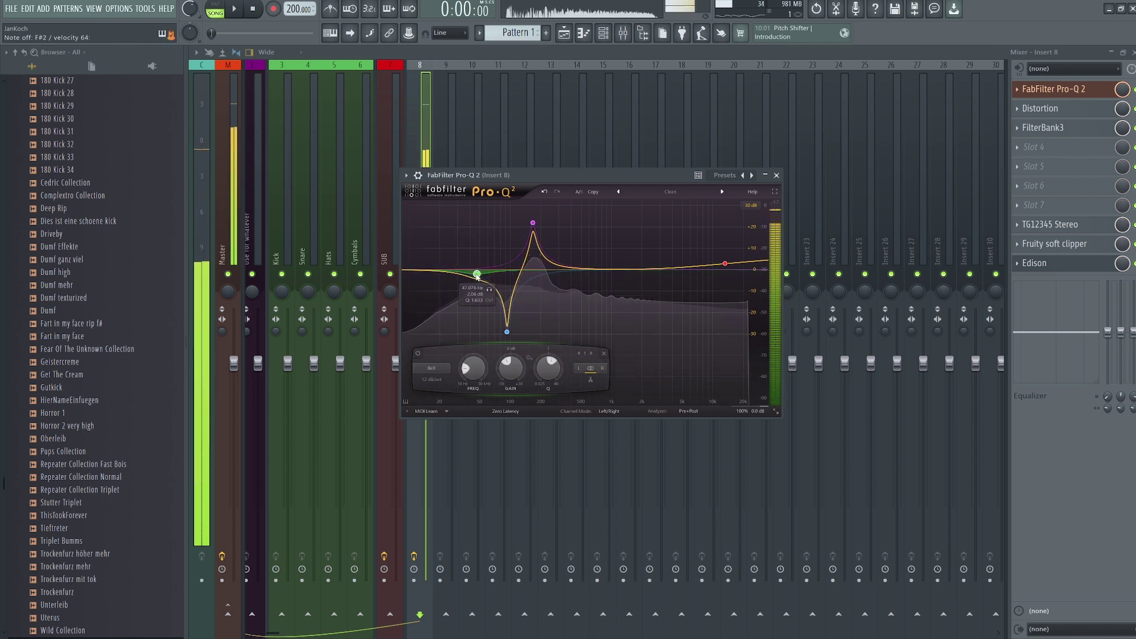
{"action": "left_click", "coordinate": [776, 175]}
Raise the end of Serum's LFO 1 curve with a downward bend after the dip, and set the LFO mode to Trig.
{"action": "key", "text": "F6"}
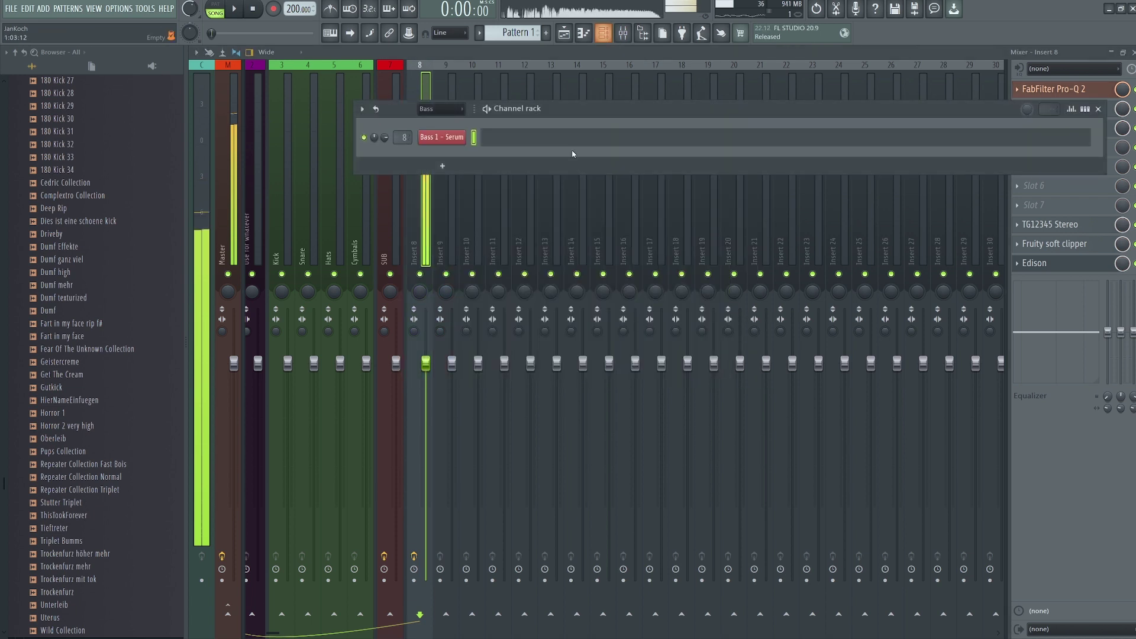
{"action": "left_click", "coordinate": [448, 138]}
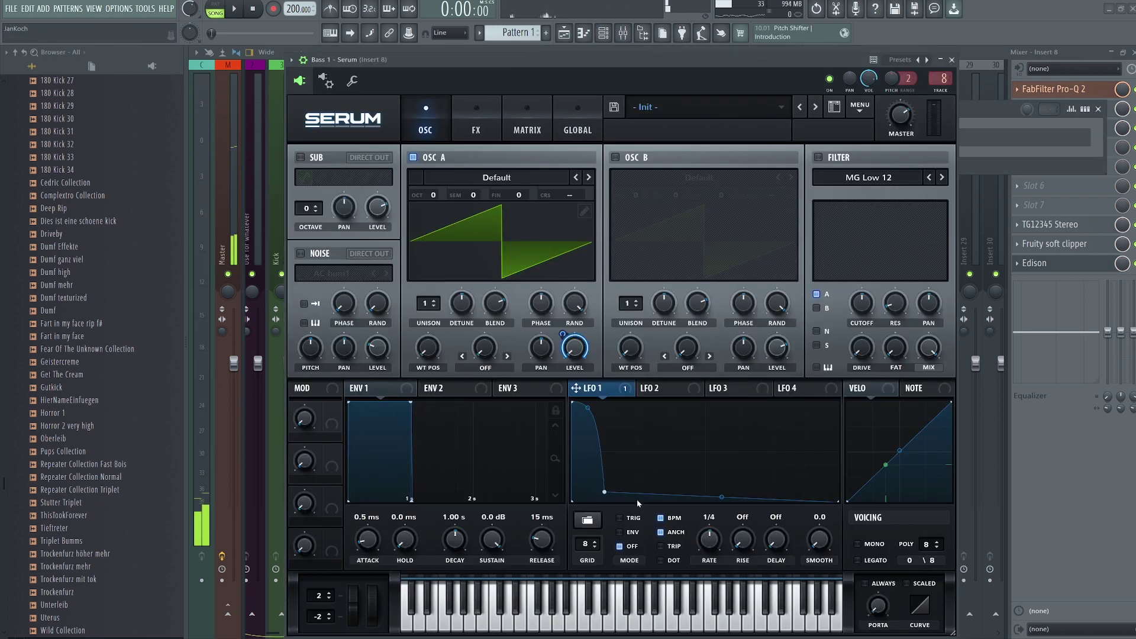
{"action": "left_click_drag", "start_coordinate": [837, 501], "coordinate": [844, 448]}
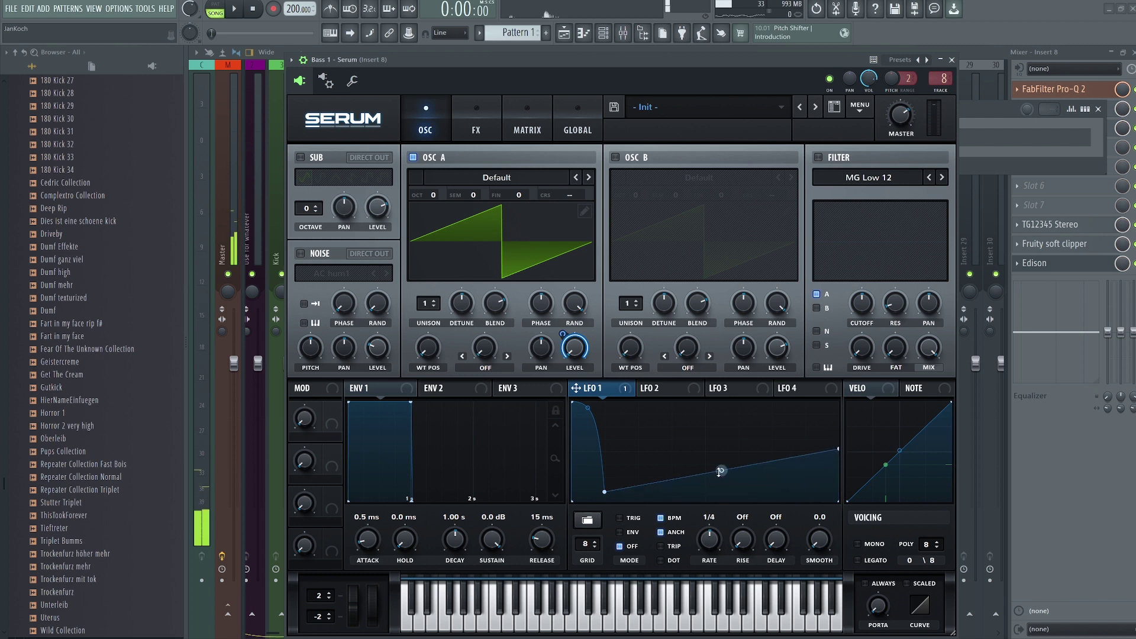
{"action": "left_click_drag", "start_coordinate": [719, 471], "coordinate": [721, 486]}
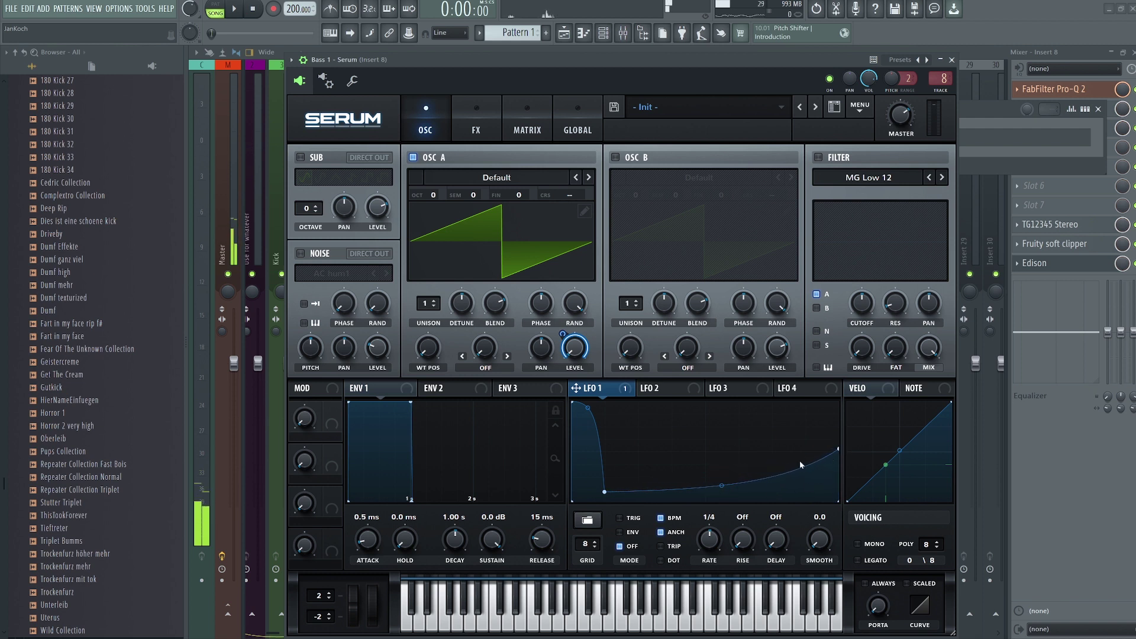
{"action": "left_click", "coordinate": [620, 518]}
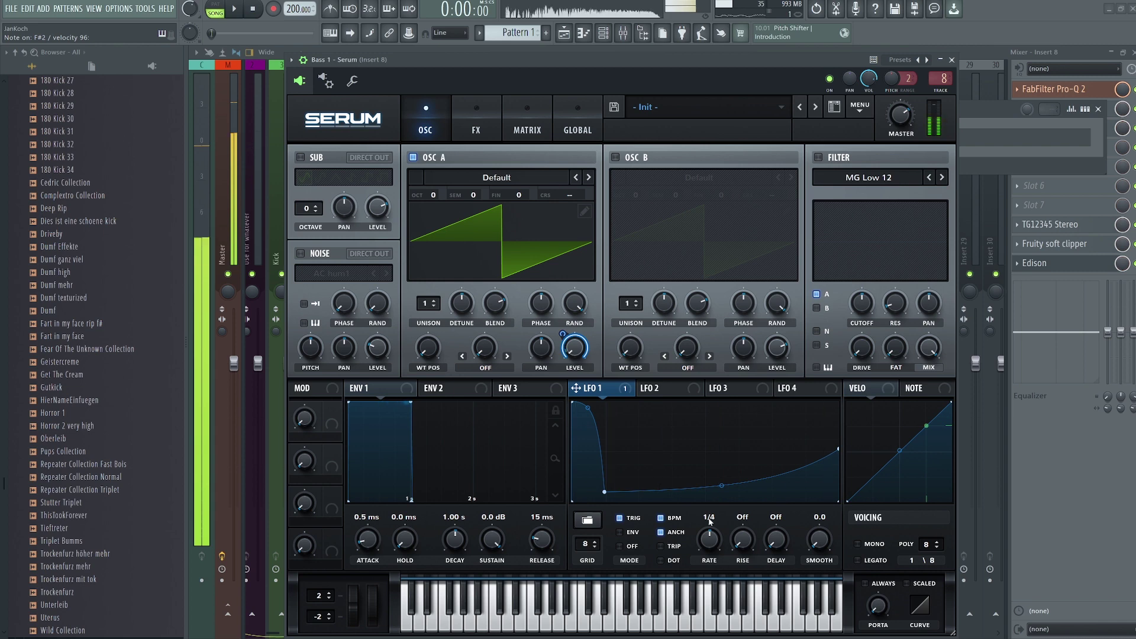
Shift the purple peak in FabFilter Pro-Q 2 to a higher frequency and boost the green low band above 0 dB.
{"action": "left_click", "coordinate": [951, 61]}
{"action": "scroll", "coordinate": [548, 226], "scroll_direction": "up", "scroll_amount": 2}
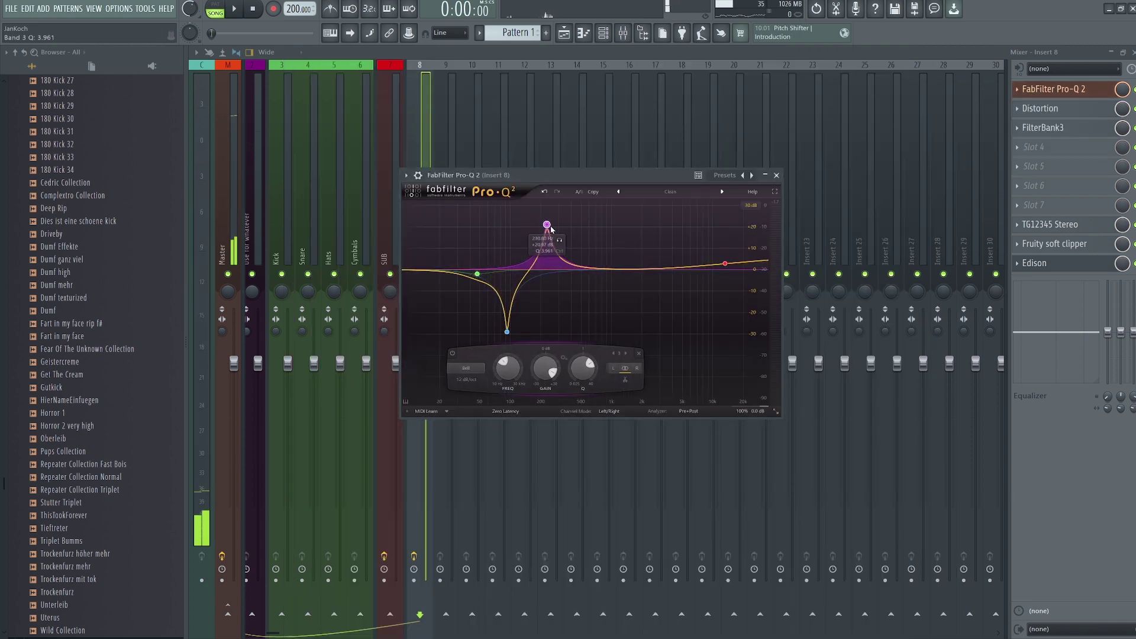
{"action": "left_click_drag", "start_coordinate": [547, 226], "coordinate": [561, 227]}
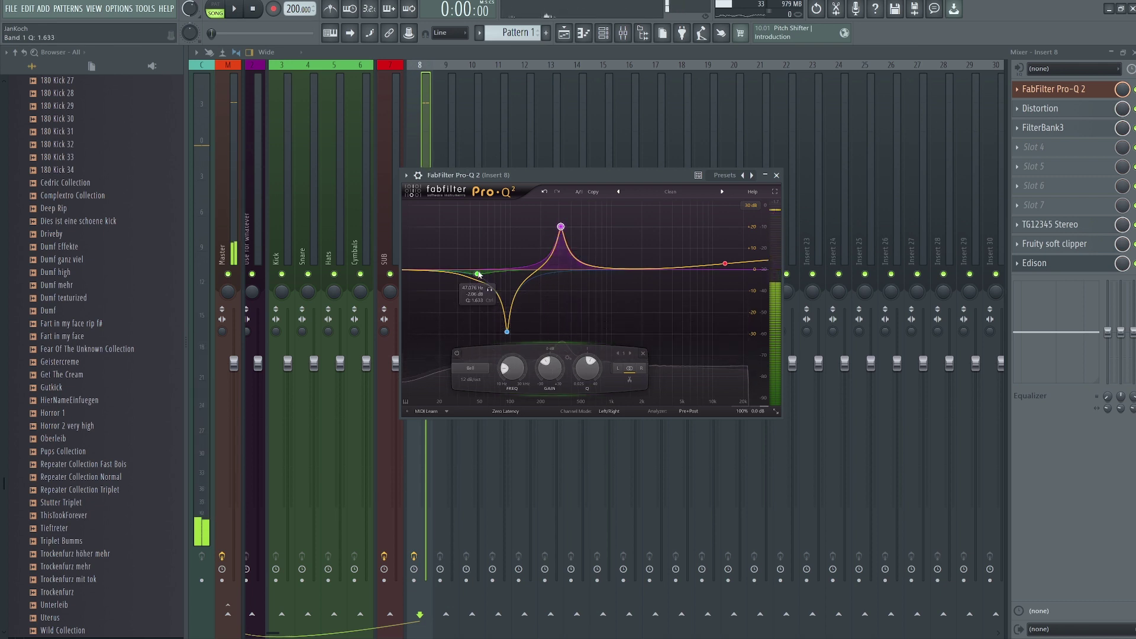
{"action": "mouse_move", "coordinate": [478, 274]}
{"action": "left_mouse_down"}
{"action": "mouse_move", "coordinate": [480, 241]}
{"action": "mouse_move", "coordinate": [481, 253]}
{"action": "left_mouse_up"}
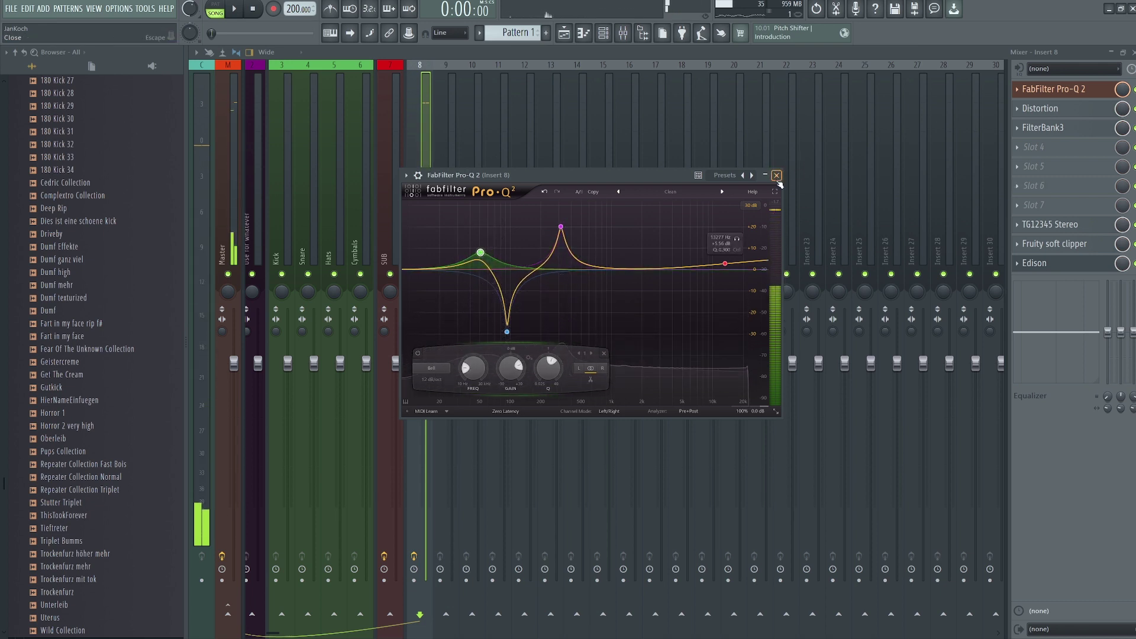
{"action": "left_click", "coordinate": [776, 175]}
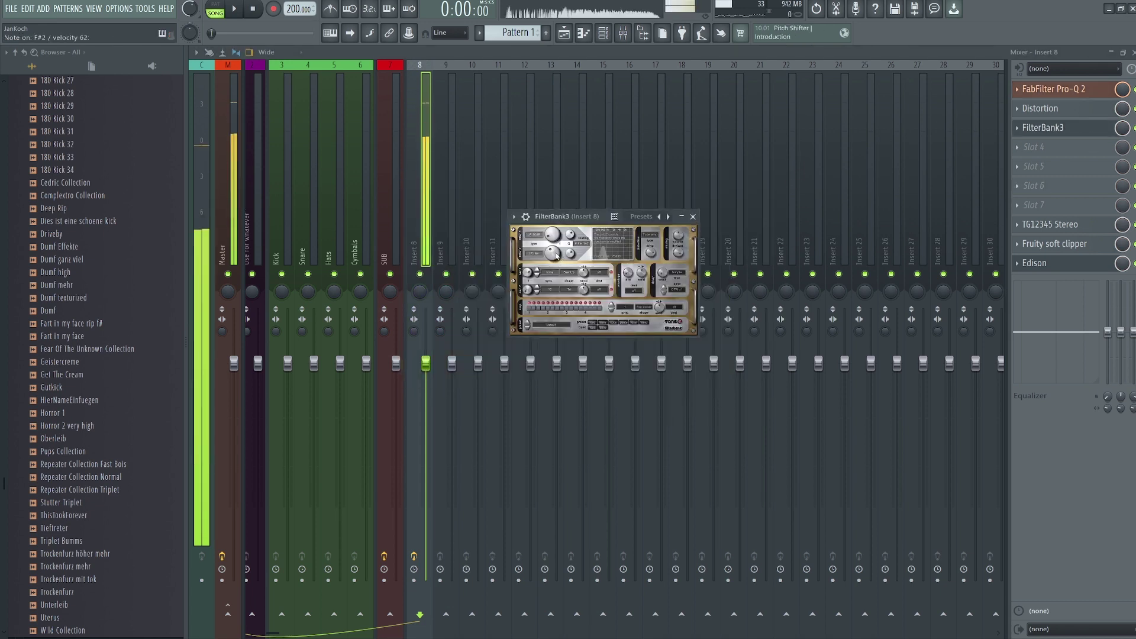
{"action": "left_click", "coordinate": [693, 217]}
Record the new Serum sound in Insert 8's Edison and place the recording on playlist Track 5 just before bar 11.
{"action": "left_click", "coordinate": [1035, 264]}
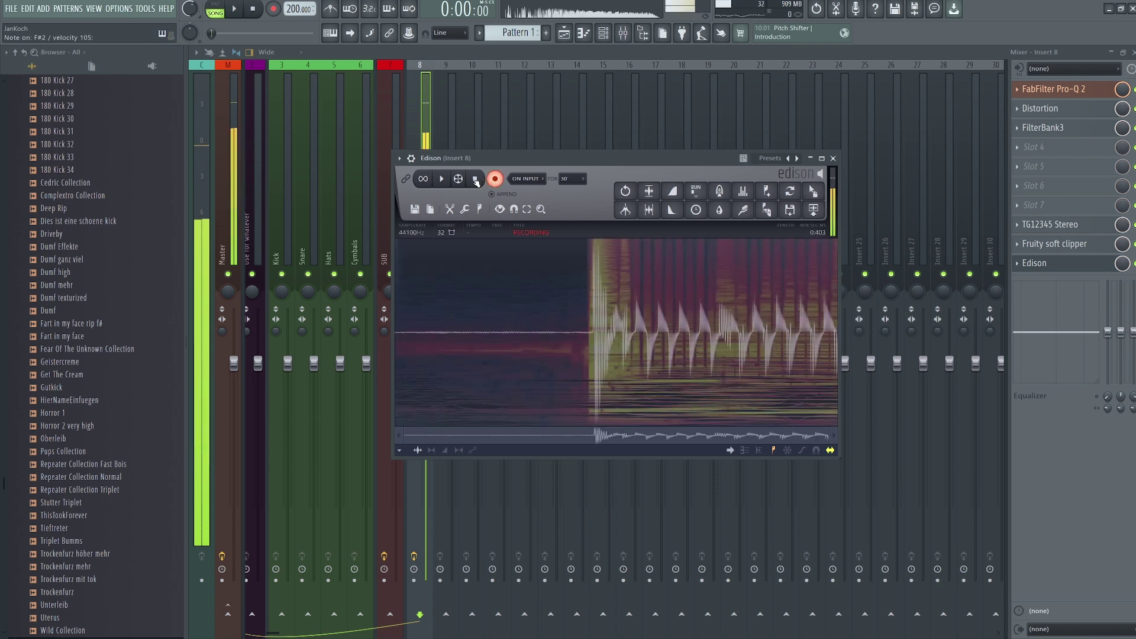
{"action": "left_click", "coordinate": [494, 179]}
{"action": "left_click", "coordinate": [1110, 53]}
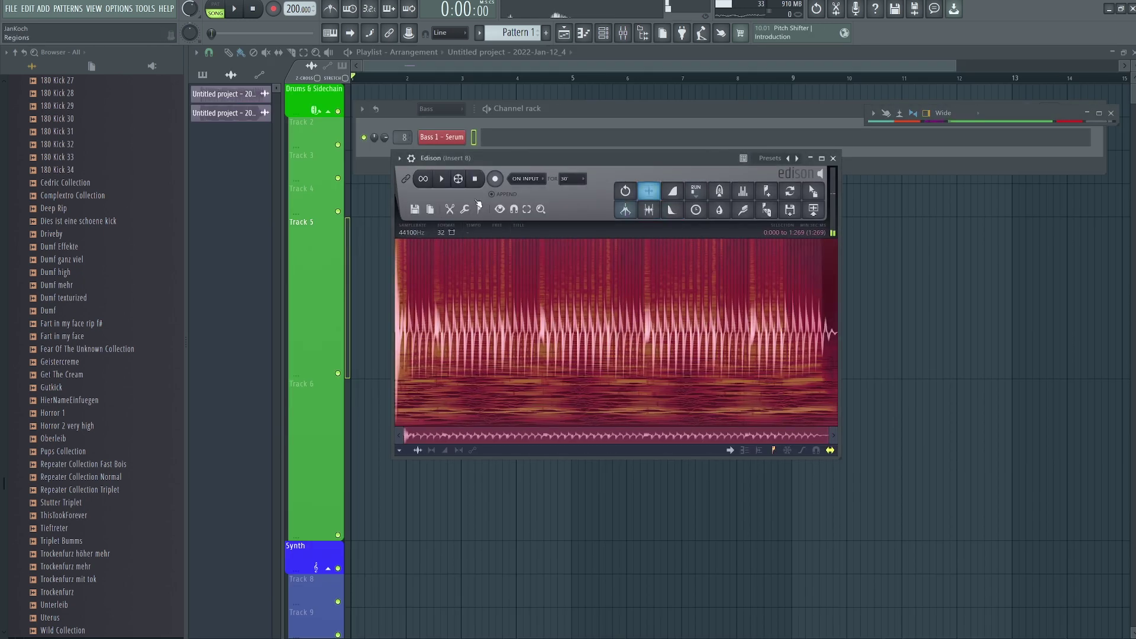
{"action": "left_click_drag", "start_coordinate": [651, 210], "coordinate": [895, 227]}
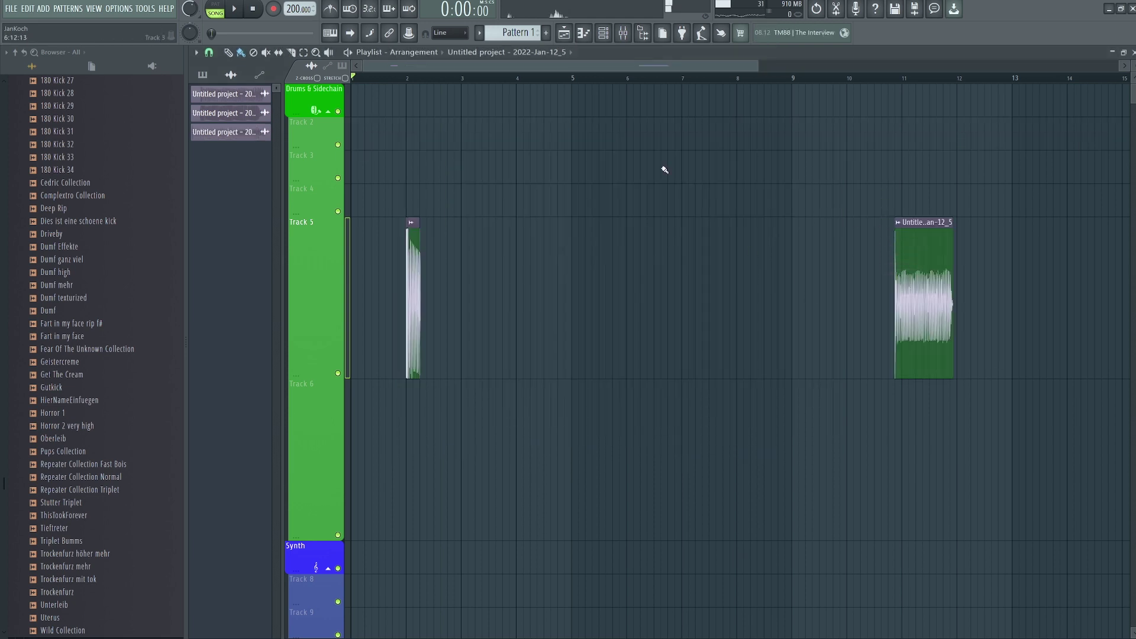
Reopen Bass 1 - Serum and load the Analog wavetable Sweep20 into oscillator A.
{"action": "left_click", "coordinate": [622, 37]}
{"action": "left_click", "coordinate": [604, 34]}
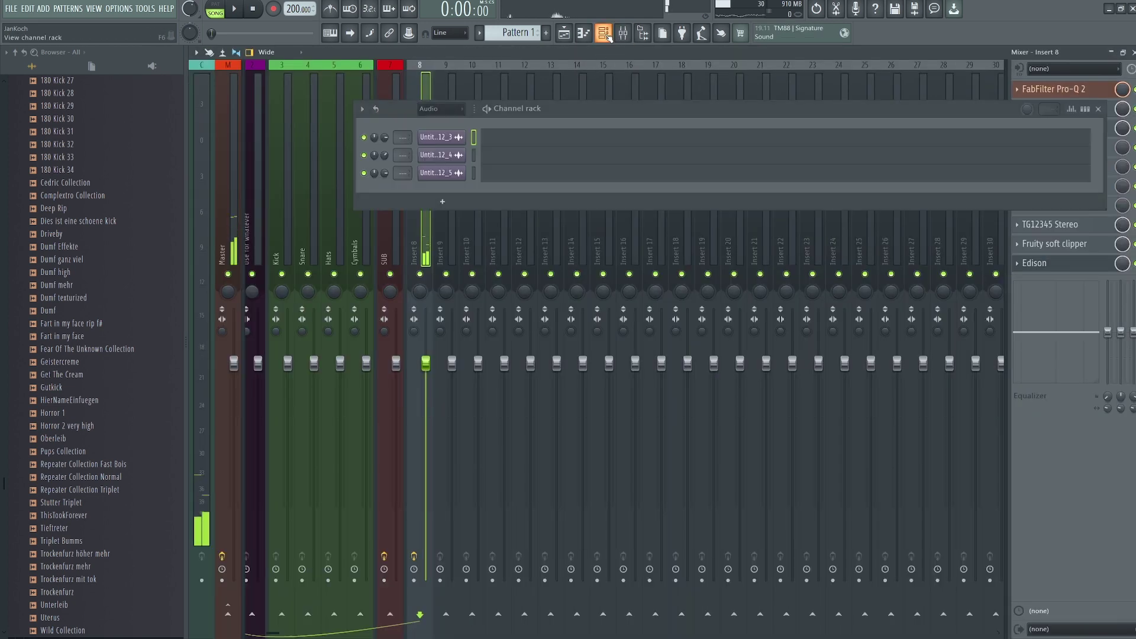
{"action": "left_click", "coordinate": [453, 137]}
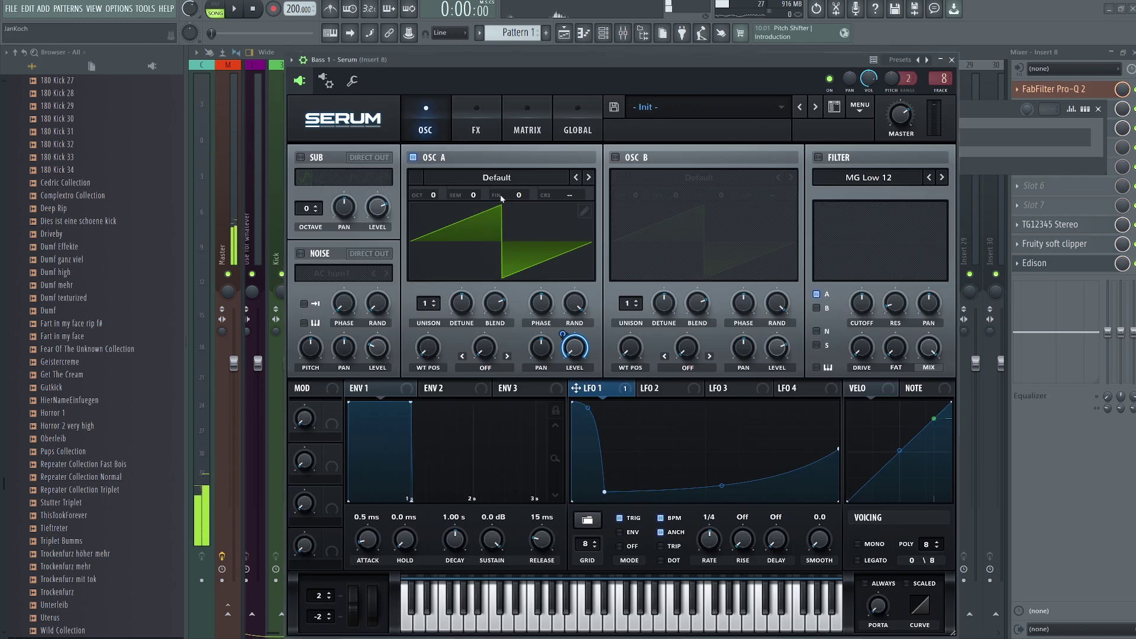
{"action": "left_click", "coordinate": [496, 178]}
{"action": "mouse_move", "coordinate": [615, 191]}
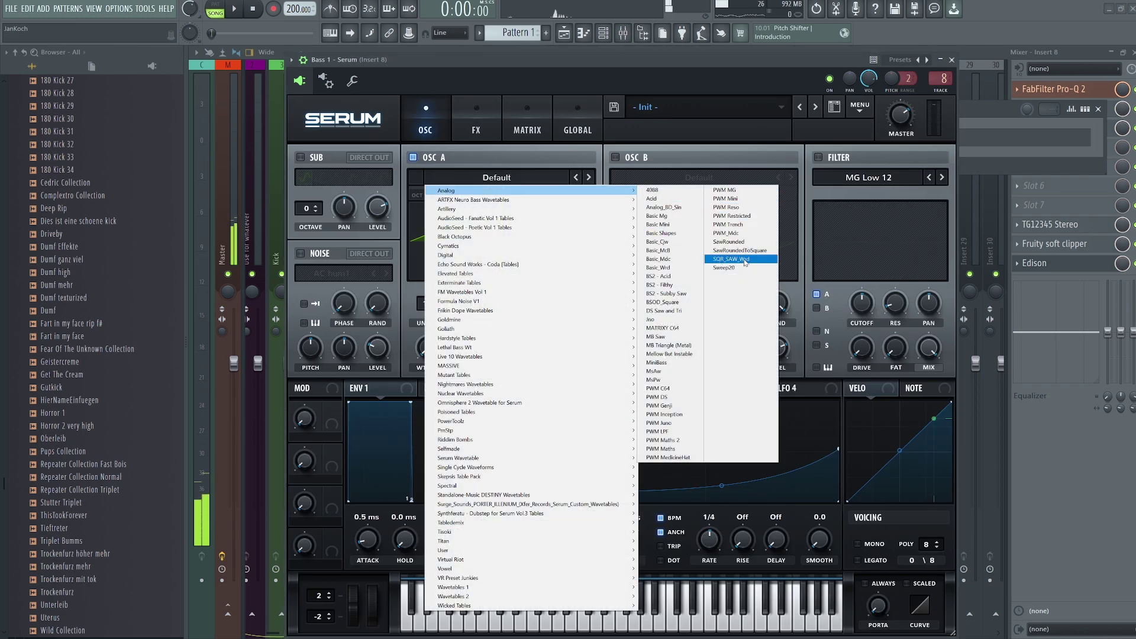
{"action": "left_click", "coordinate": [724, 269]}
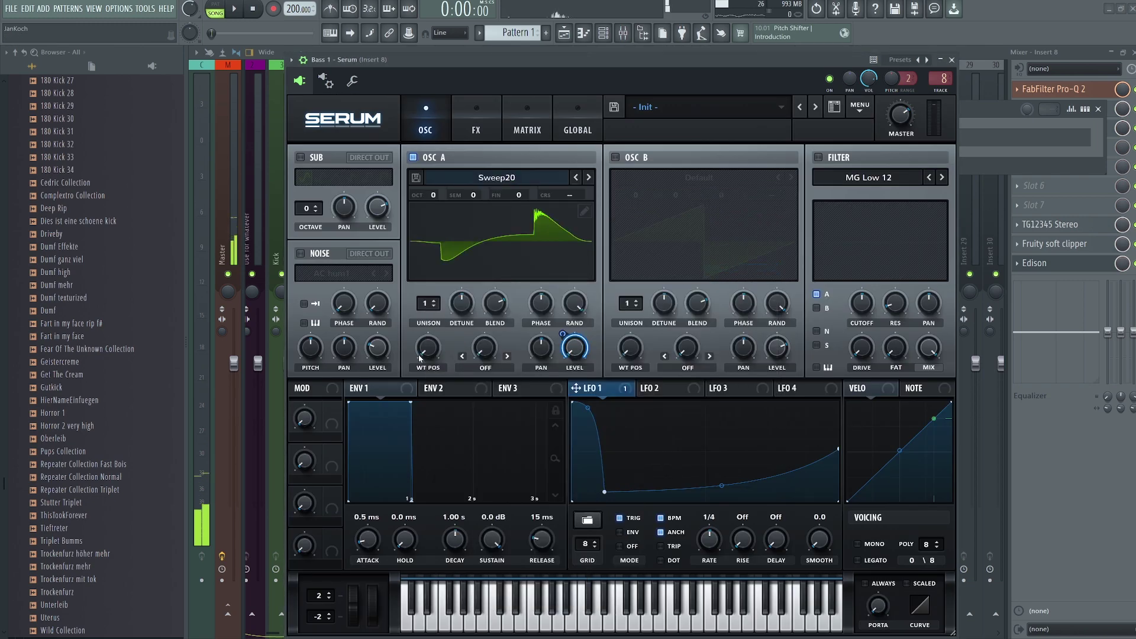
Raise oscillator A's wavetable position and set its phase to 66 degrees.
{"action": "left_click_drag", "start_coordinate": [419, 358], "coordinate": [447, 357]}
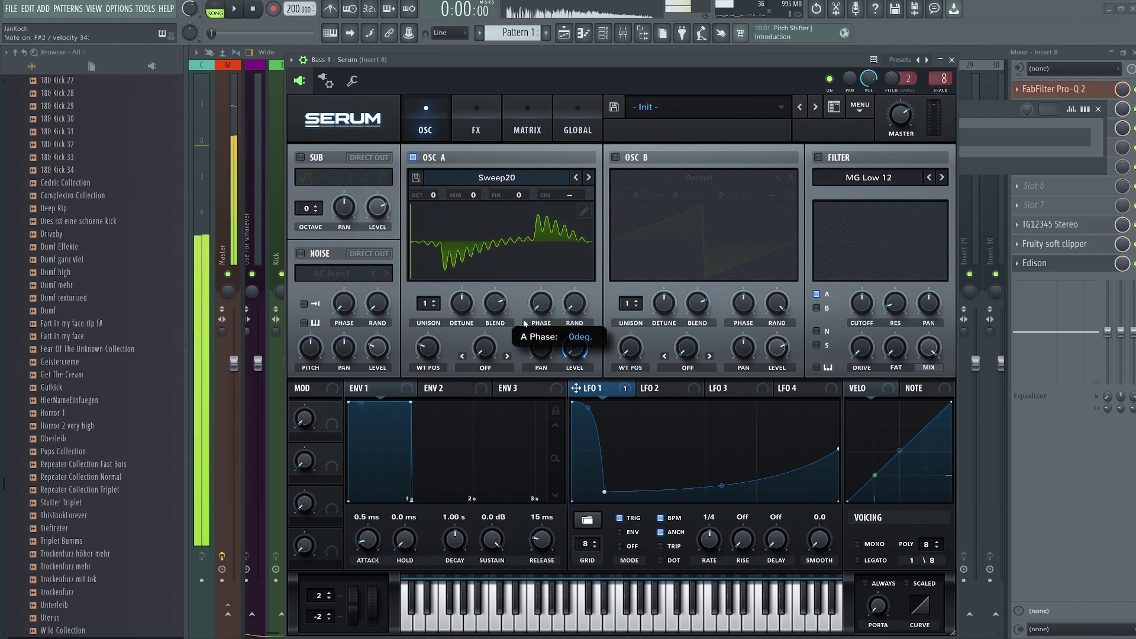
{"action": "left_click_drag", "start_coordinate": [525, 323], "coordinate": [524, 314]}
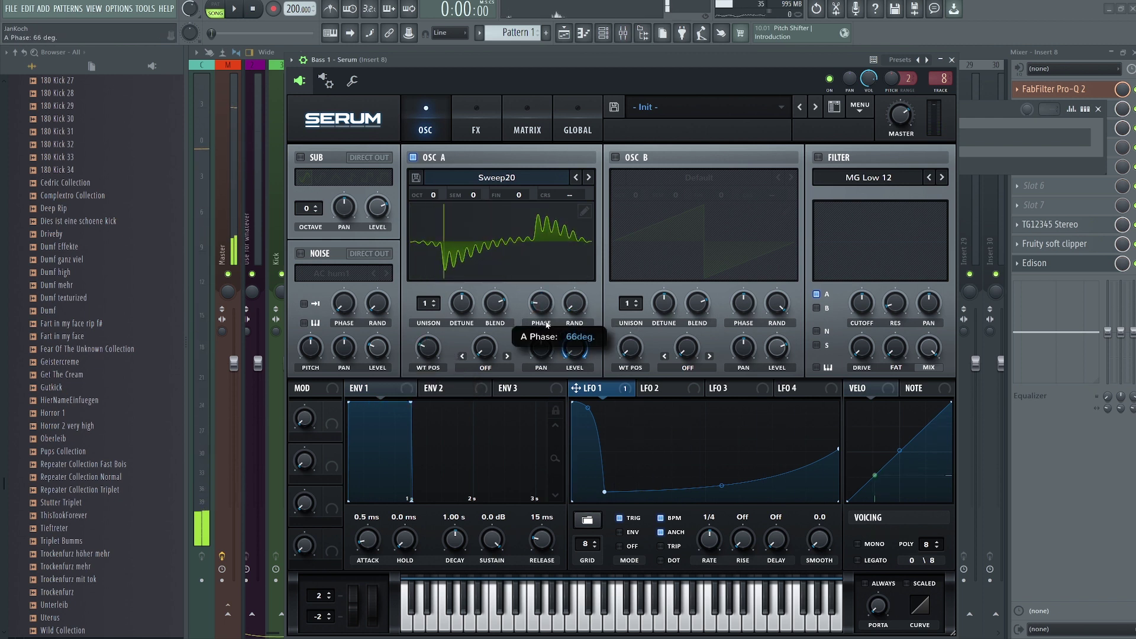
{"action": "left_click", "coordinate": [950, 61]}
In FabFilter Pro-Q 2, lower the green low band below 0 dB and move the purple peak to about 1 kHz with Q 3.961.
{"action": "left_click", "coordinate": [1072, 89]}
{"action": "left_click_drag", "start_coordinate": [480, 255], "coordinate": [476, 289]}
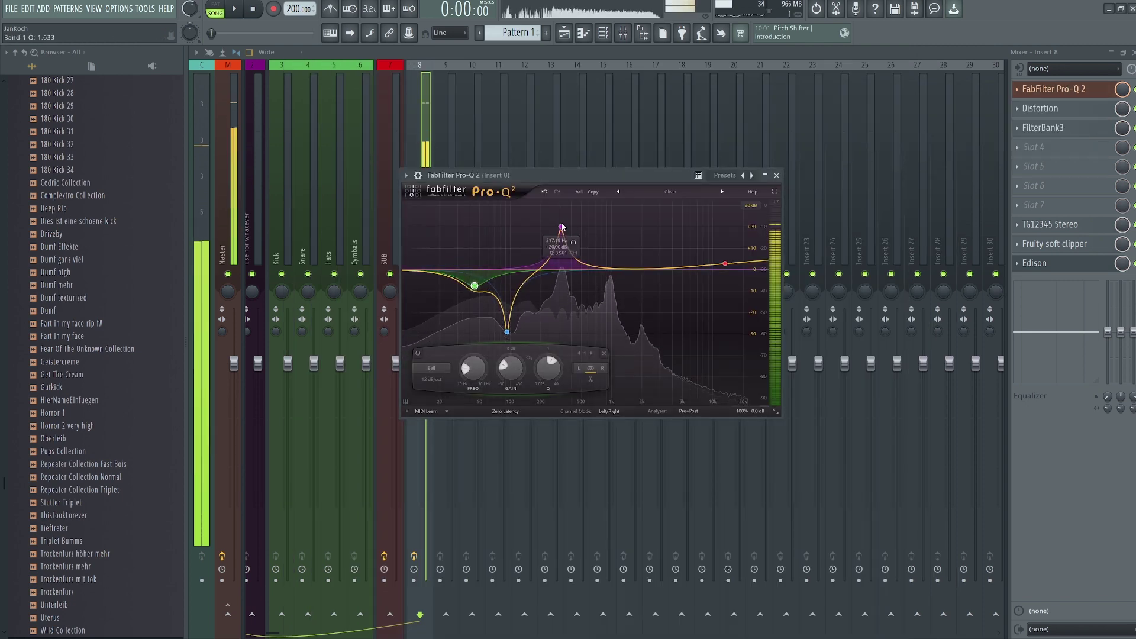
{"action": "left_click_drag", "start_coordinate": [560, 227], "coordinate": [612, 224]}
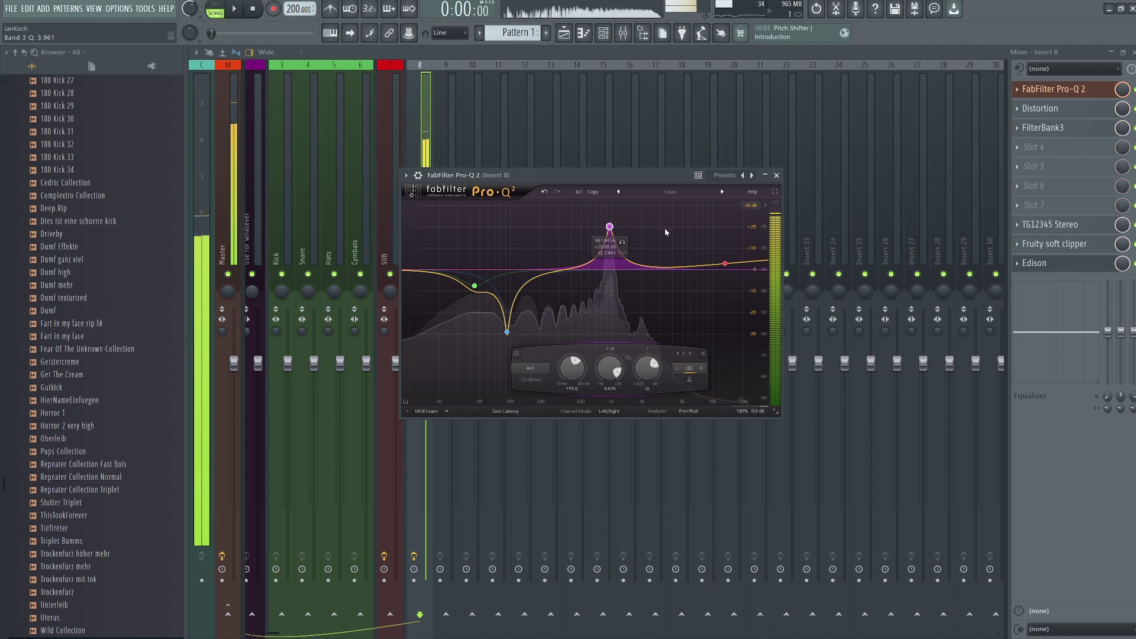
{"action": "left_click", "coordinate": [1056, 89]}
Adjust Cutoff2 in Insert 8's FilterBank3 to 452 Hz.
{"action": "left_click", "coordinate": [1042, 128]}
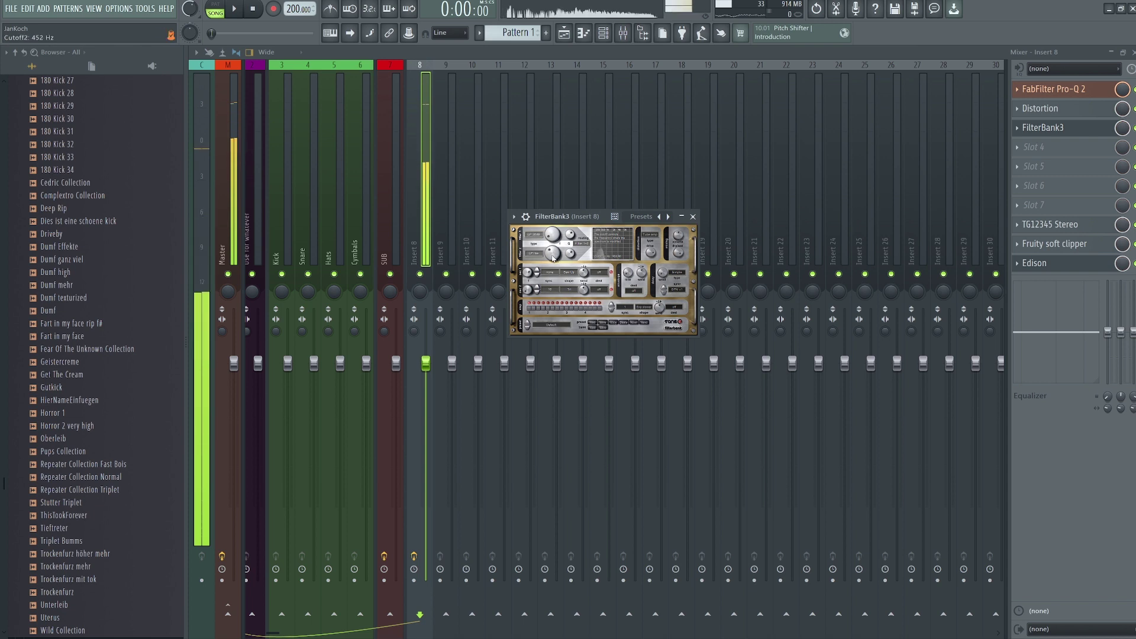
{"action": "left_click", "coordinate": [692, 217]}
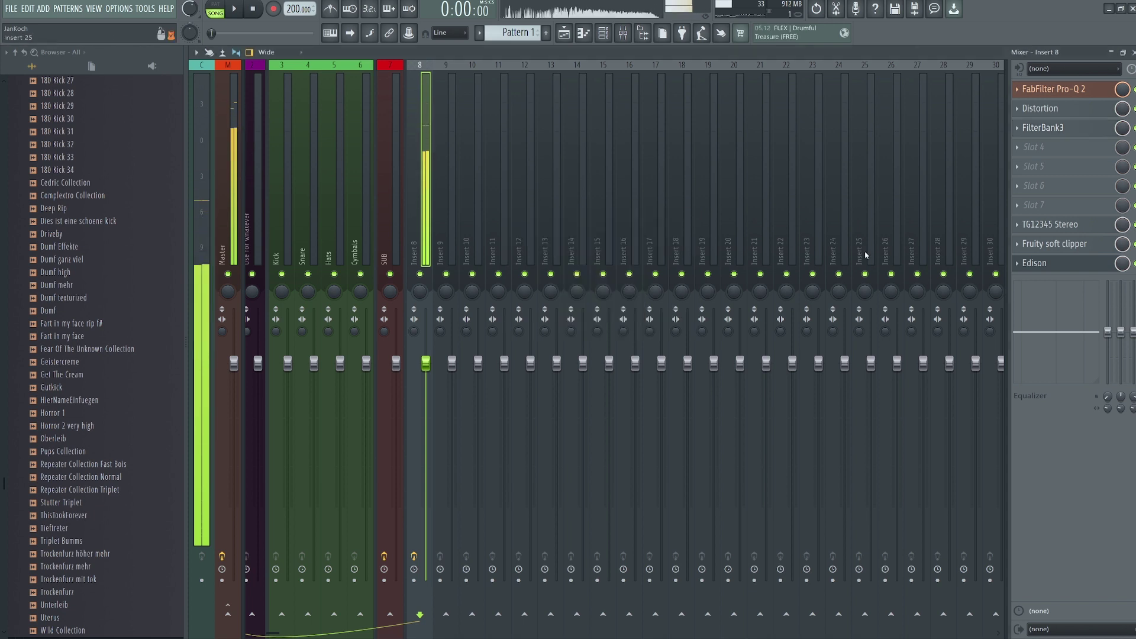
Record the new Serum sound in Insert 8's Edison and place the recording on playlist Track 6 beneath the Track 5 recording.
{"action": "left_click", "coordinate": [1036, 263]}
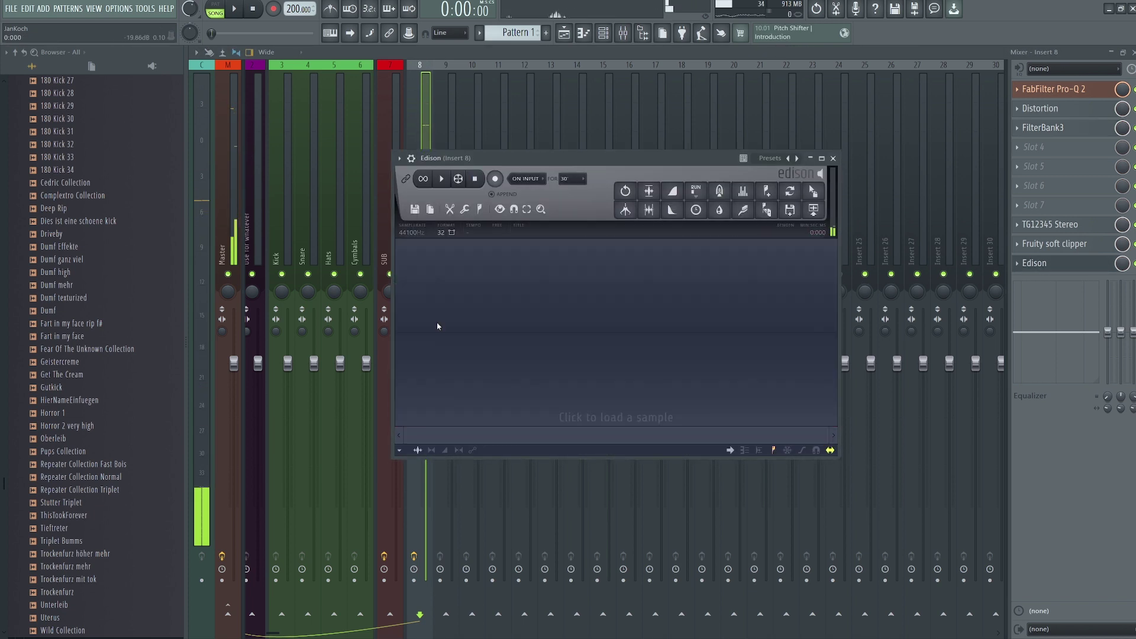
{"action": "left_click", "coordinate": [494, 179]}
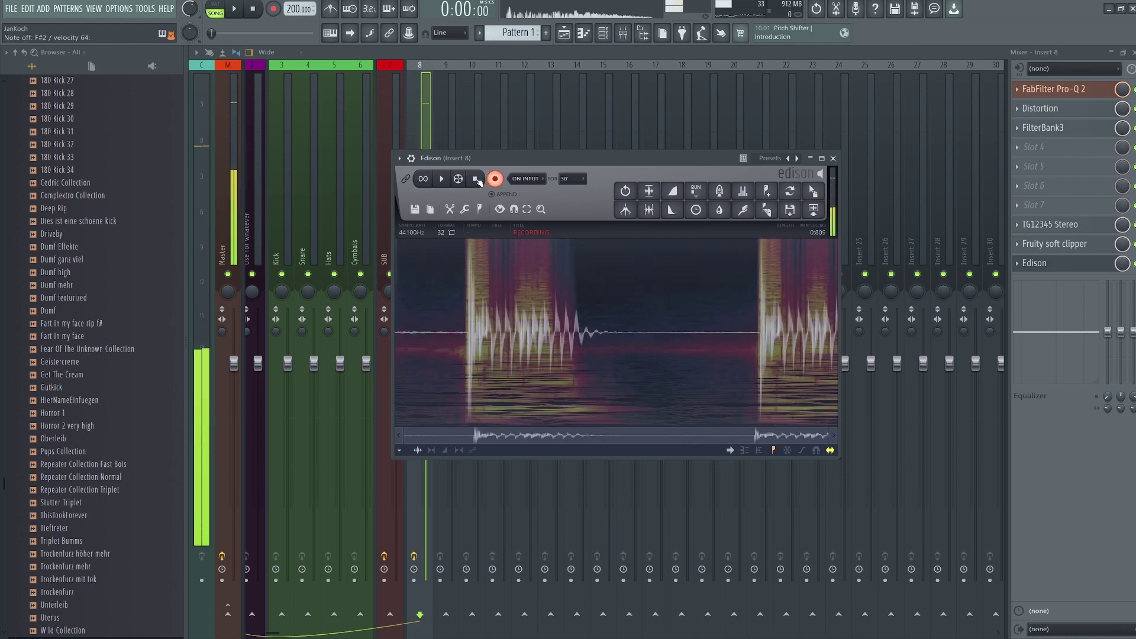
{"action": "left_click", "coordinate": [476, 179]}
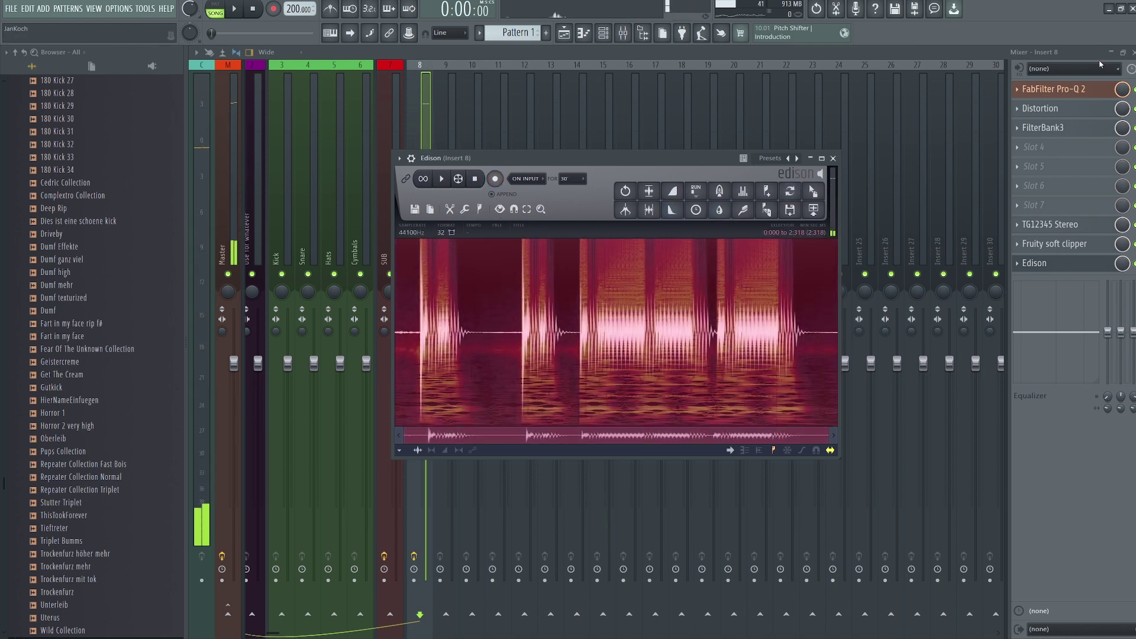
{"action": "key", "text": "F9"}
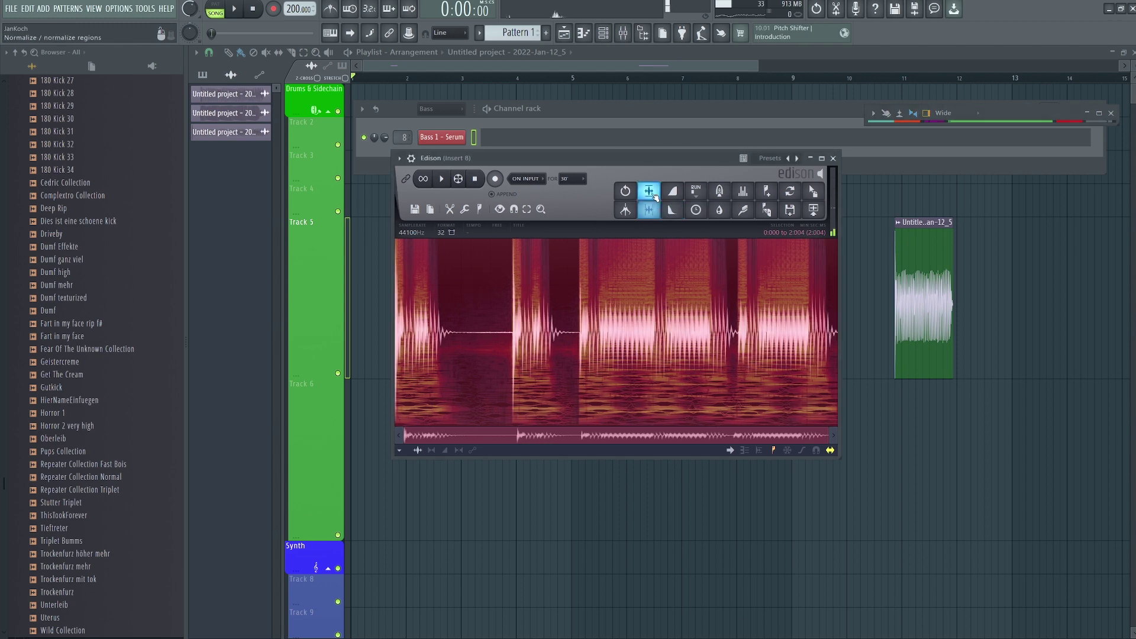
{"action": "left_click_drag", "start_coordinate": [813, 191], "coordinate": [892, 404]}
{"action": "scroll", "coordinate": [858, 378], "scroll_direction": "down", "scroll_amount": 3}
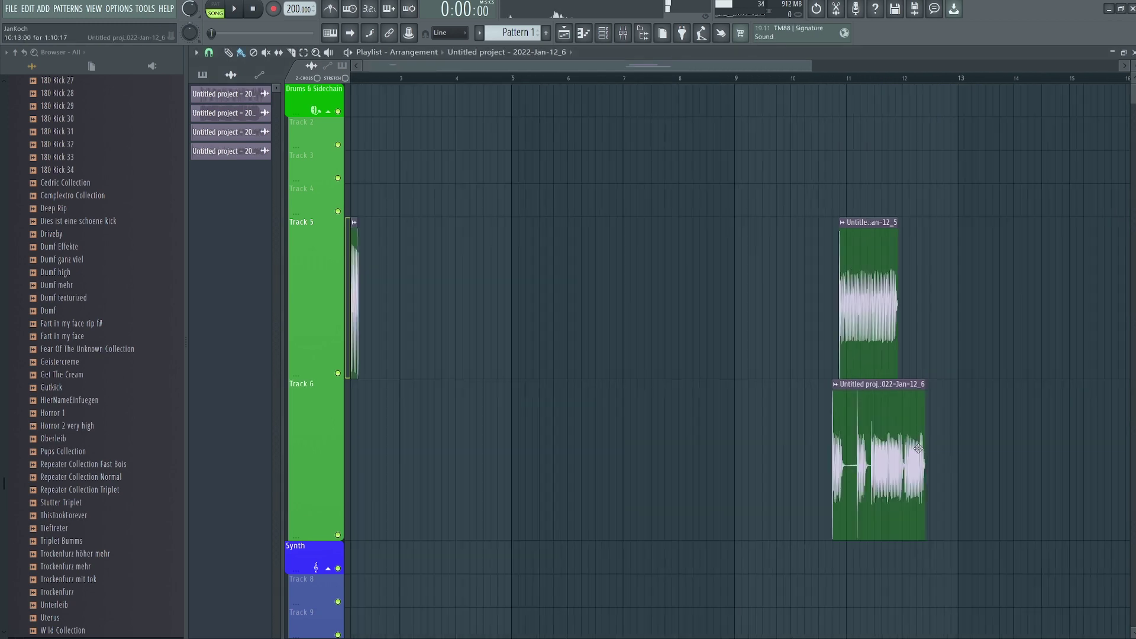
Move the two recordings near bar 11 together to the start of the playlist, onto Track 6 and the Synth track.
{"action": "left_click_drag", "start_coordinate": [914, 540], "coordinate": [787, 217]}
{"action": "left_click", "coordinate": [622, 33]}
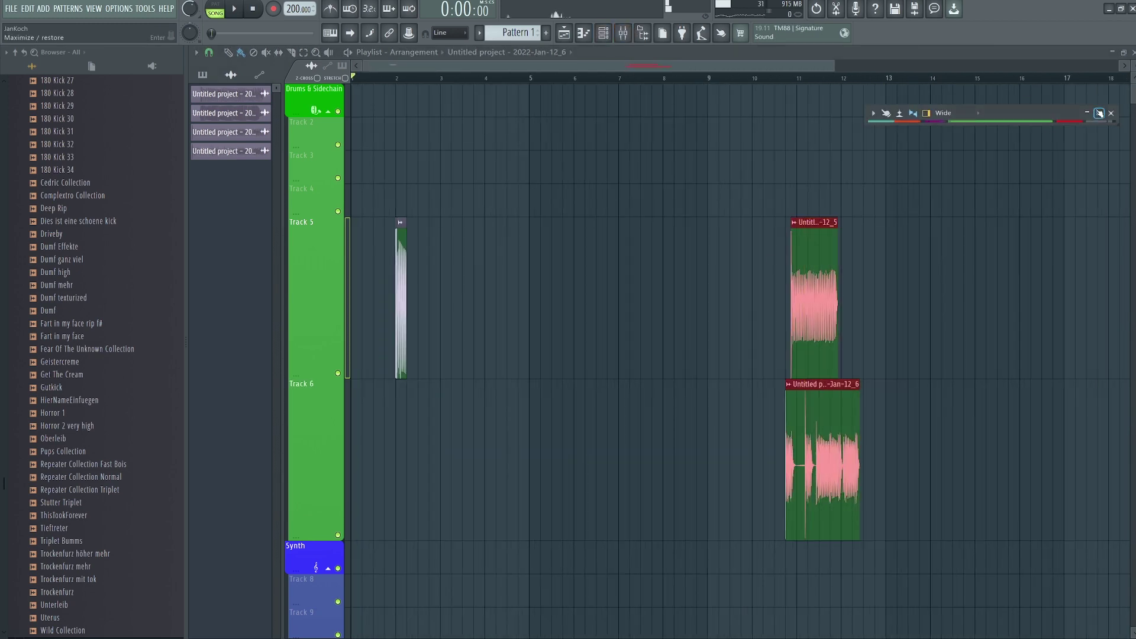
{"action": "left_click", "coordinate": [1098, 113]}
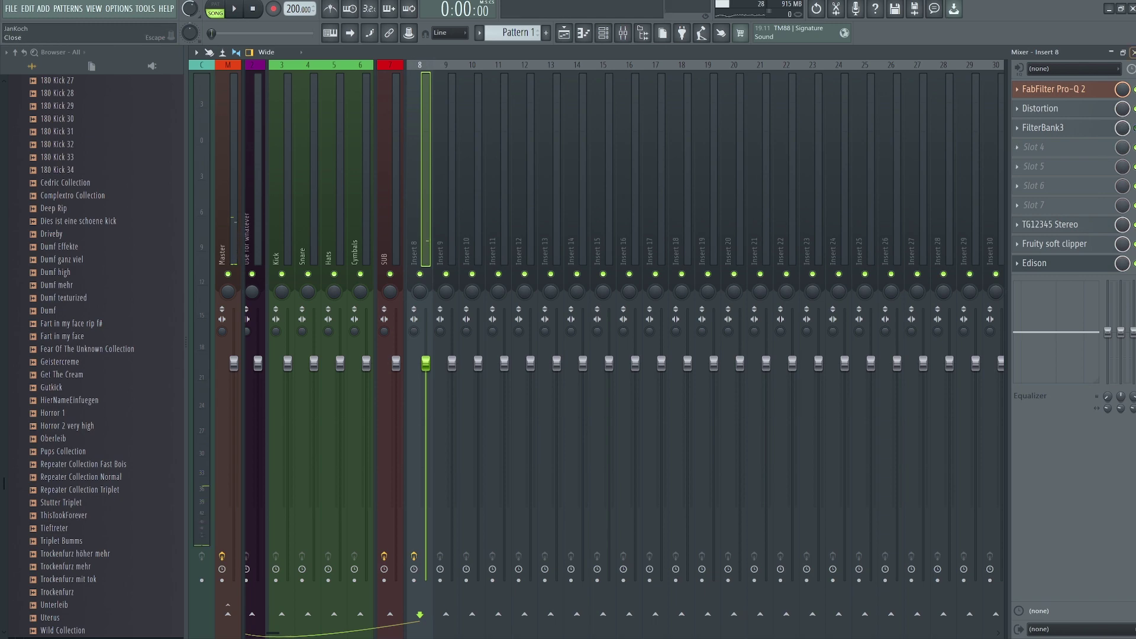
{"action": "left_click", "coordinate": [1132, 52]}
{"action": "left_click_drag", "start_coordinate": [787, 442], "coordinate": [355, 519]}
{"action": "scroll", "coordinate": [288, 481], "scroll_direction": "down", "scroll_amount": 1}
{"action": "scroll", "coordinate": [288, 481], "scroll_direction": "up", "scroll_amount": 2}
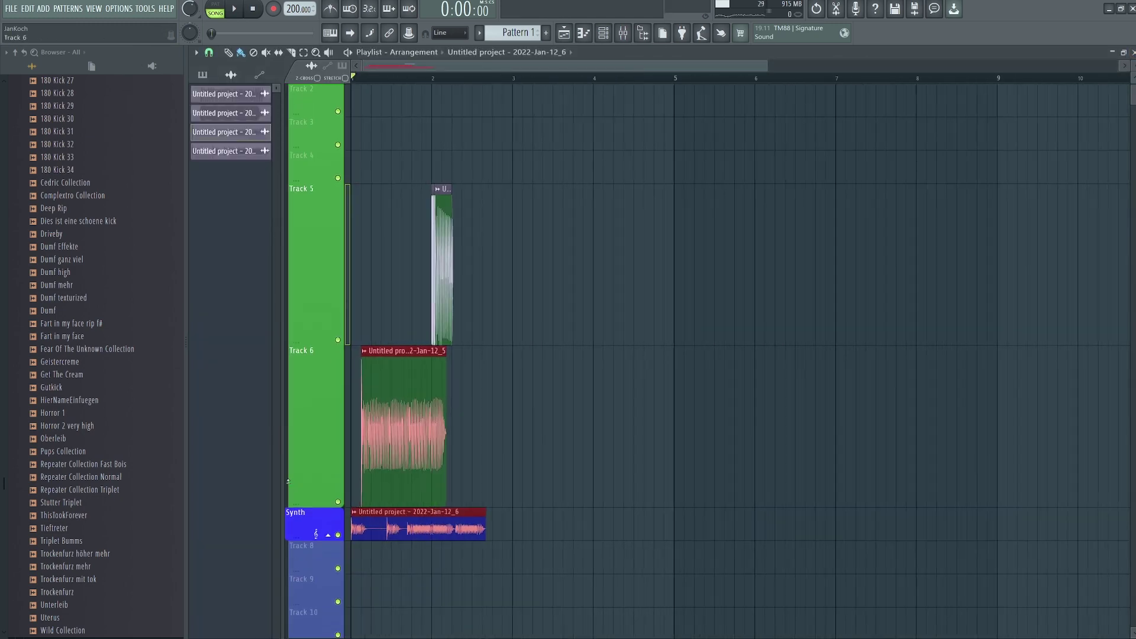
Align the Track 6 recording with the start of bar 1 and shorten the Synth track recording to its first hit.
{"action": "scroll", "coordinate": [441, 346], "scroll_direction": "up", "scroll_amount": 2}
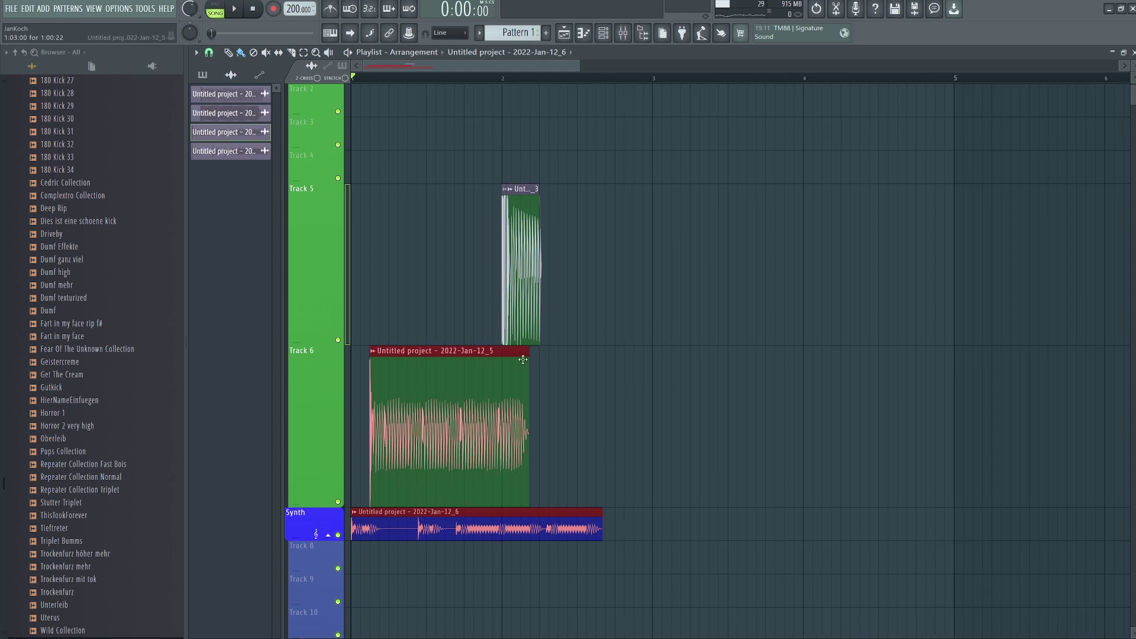
{"action": "scroll", "coordinate": [293, 406], "scroll_direction": "up", "scroll_amount": 3}
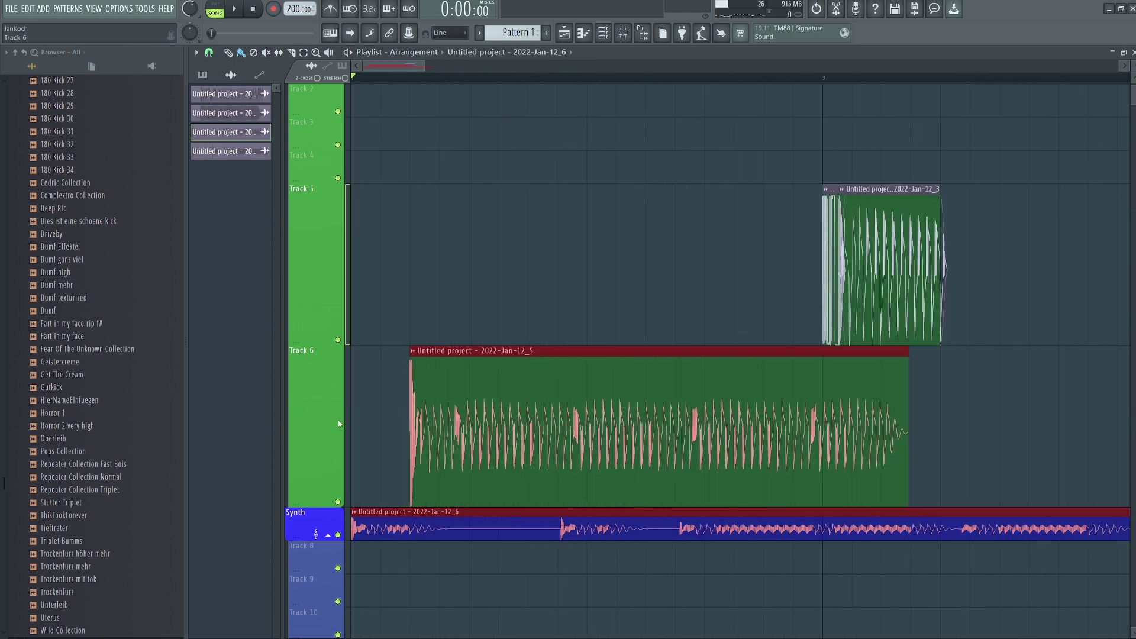
{"action": "left_click_drag", "start_coordinate": [559, 478], "coordinate": [491, 478]}
{"action": "scroll", "coordinate": [551, 556], "scroll_direction": "down", "scroll_amount": 2}
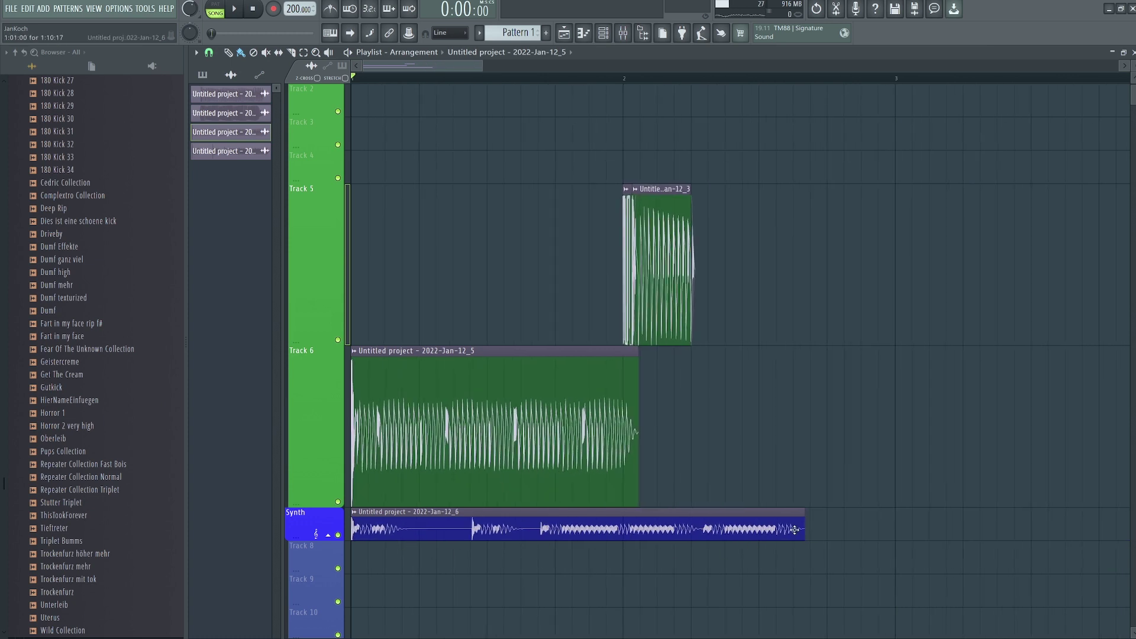
{"action": "left_click_drag", "start_coordinate": [794, 529], "coordinate": [423, 537]}
{"action": "scroll", "coordinate": [305, 551], "scroll_direction": "up", "scroll_amount": 3}
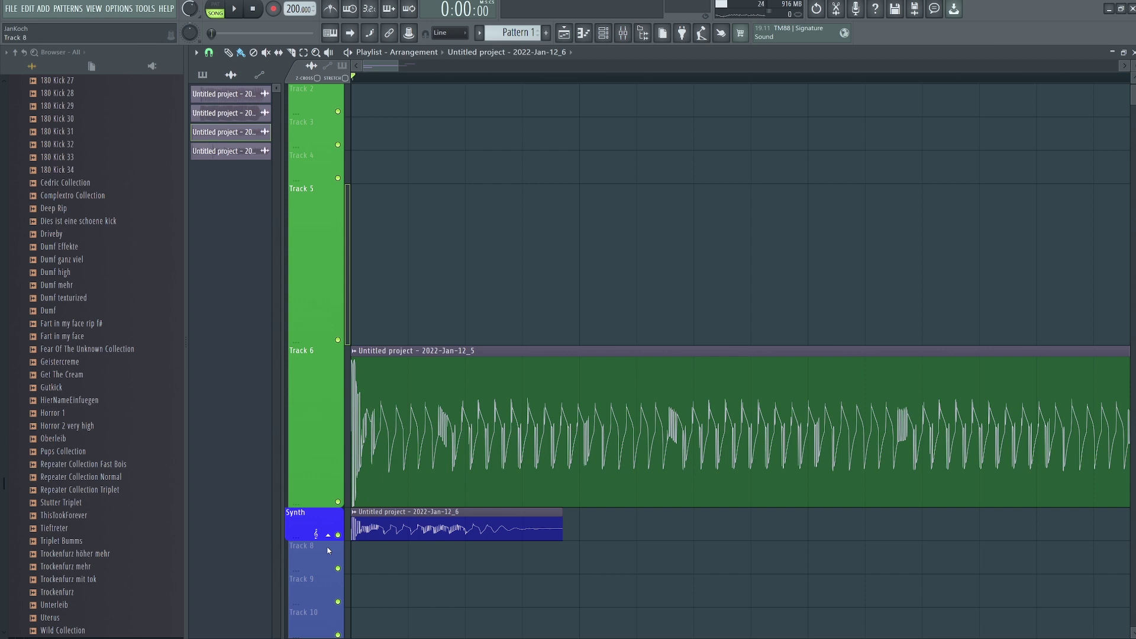
{"action": "scroll", "coordinate": [377, 482], "scroll_direction": "down", "scroll_amount": 2}
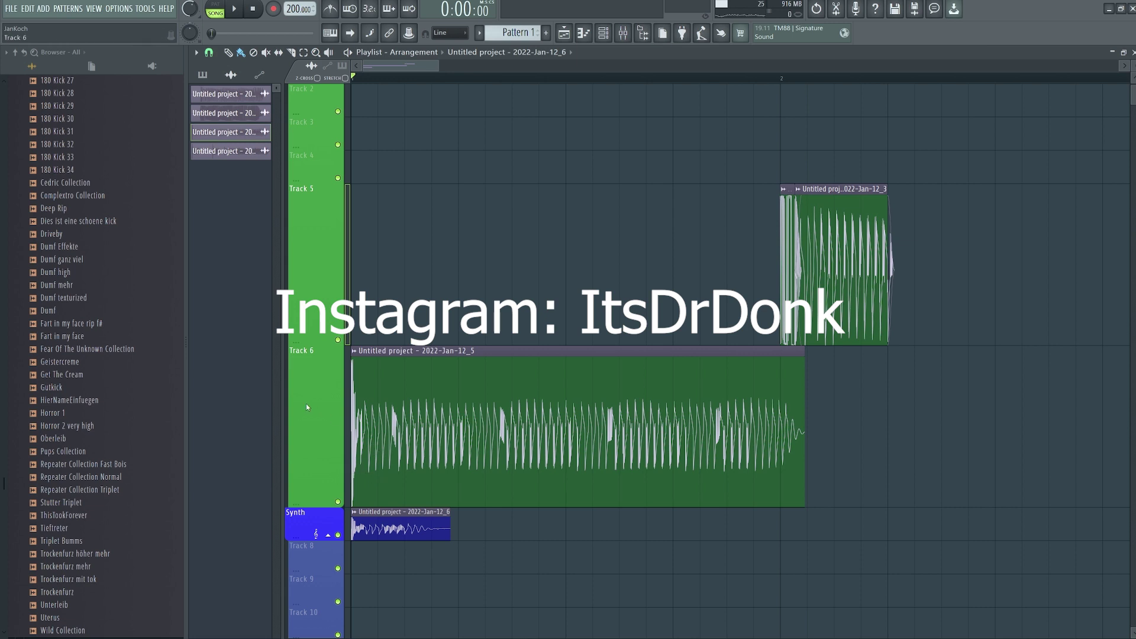
Select the first beat of bar 1 as the loop region and move both recordings up one track to Tracks 5 and 6.
{"action": "scroll", "coordinate": [307, 407], "scroll_direction": "up", "scroll_amount": 2}
{"action": "left_click_drag", "start_coordinate": [580, 83], "coordinate": [349, 91]}
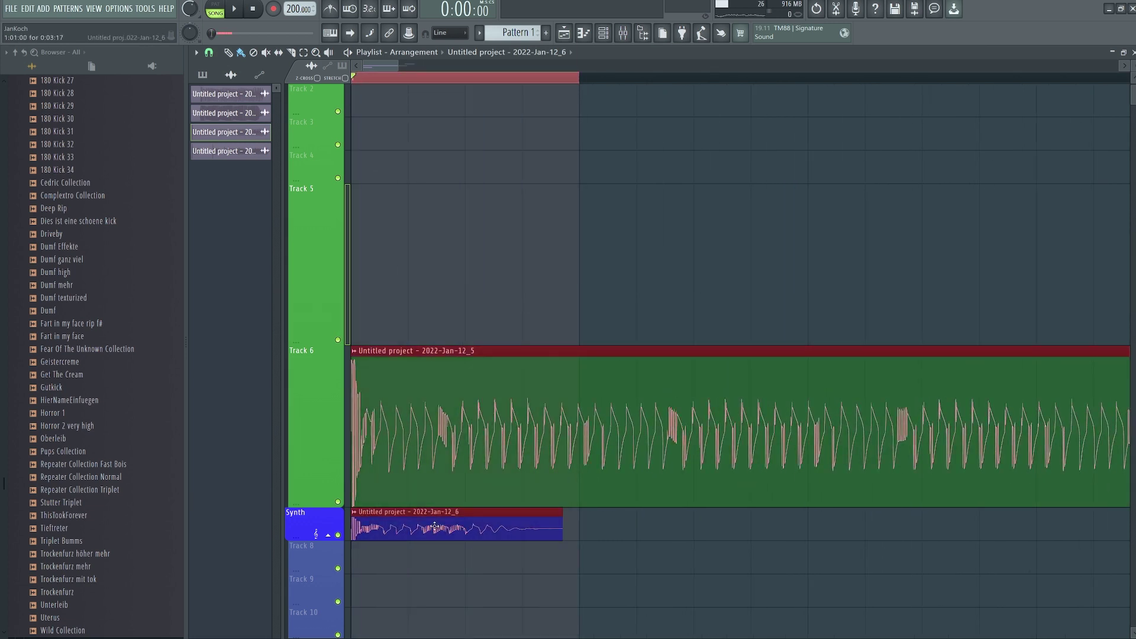
{"action": "left_click_drag", "start_coordinate": [434, 527], "coordinate": [435, 364]}
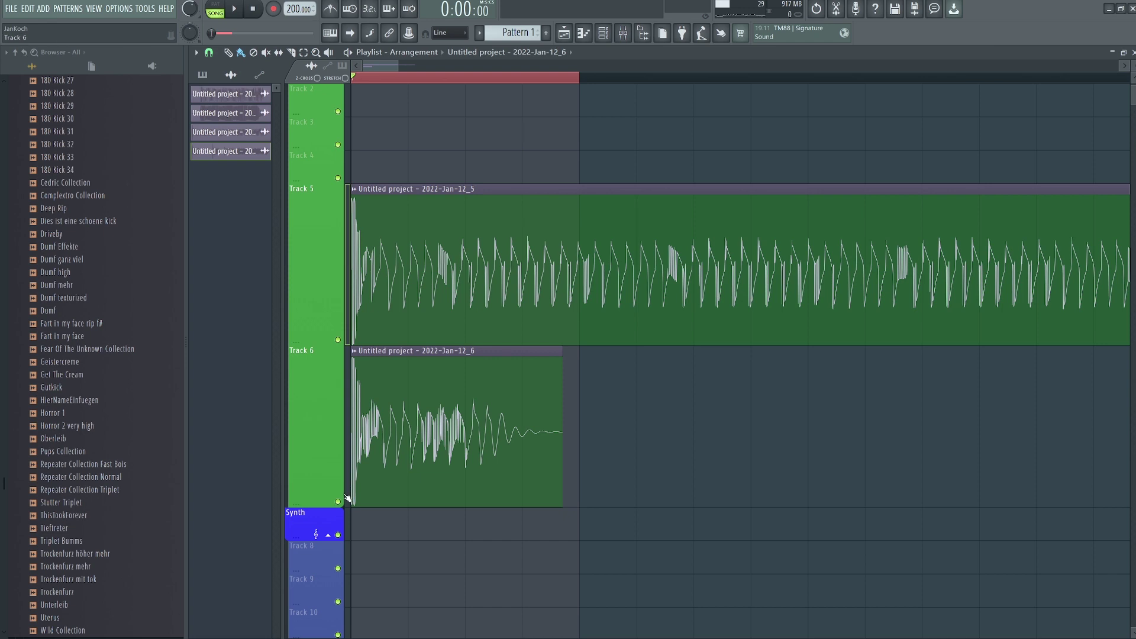
Solo Track 6, slip its clip to the sustained part of the recording, and trim it to a one-step slice at bar 1.
{"action": "right_click", "coordinate": [339, 500]}
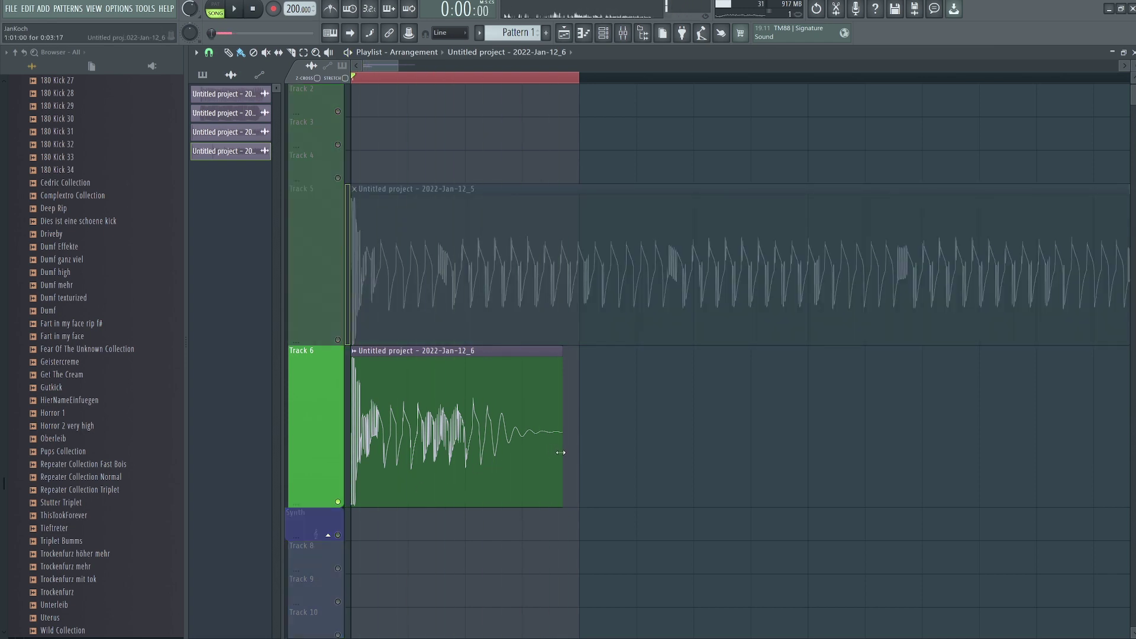
{"action": "left_click_drag", "start_coordinate": [561, 452], "coordinate": [1122, 452]}
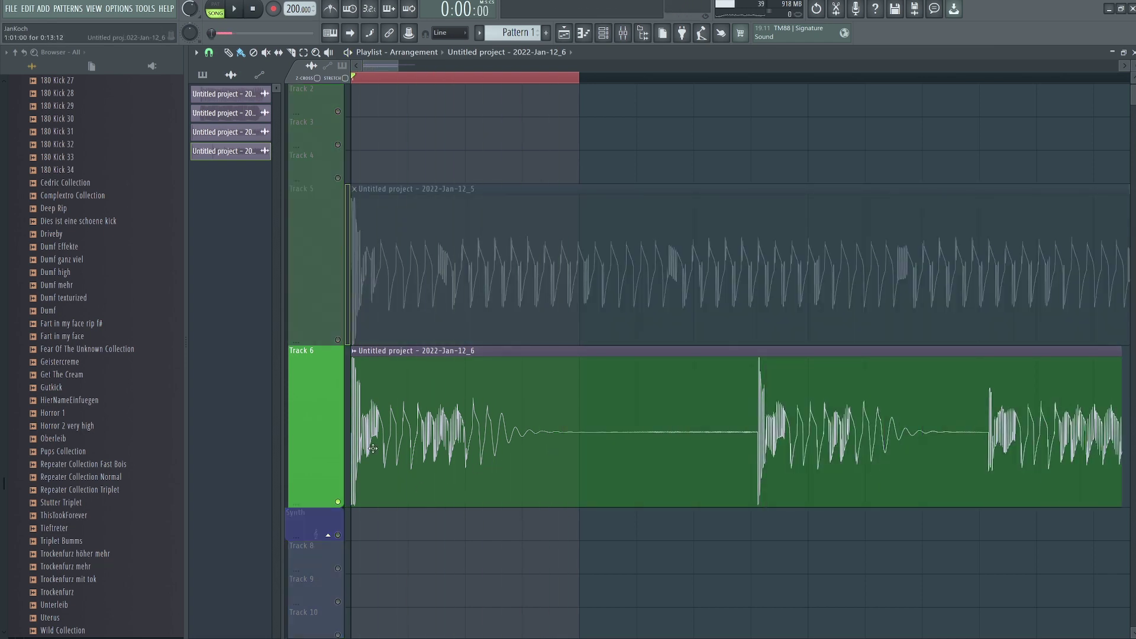
{"action": "left_click_drag", "start_coordinate": [349, 444], "coordinate": [249, 451]}
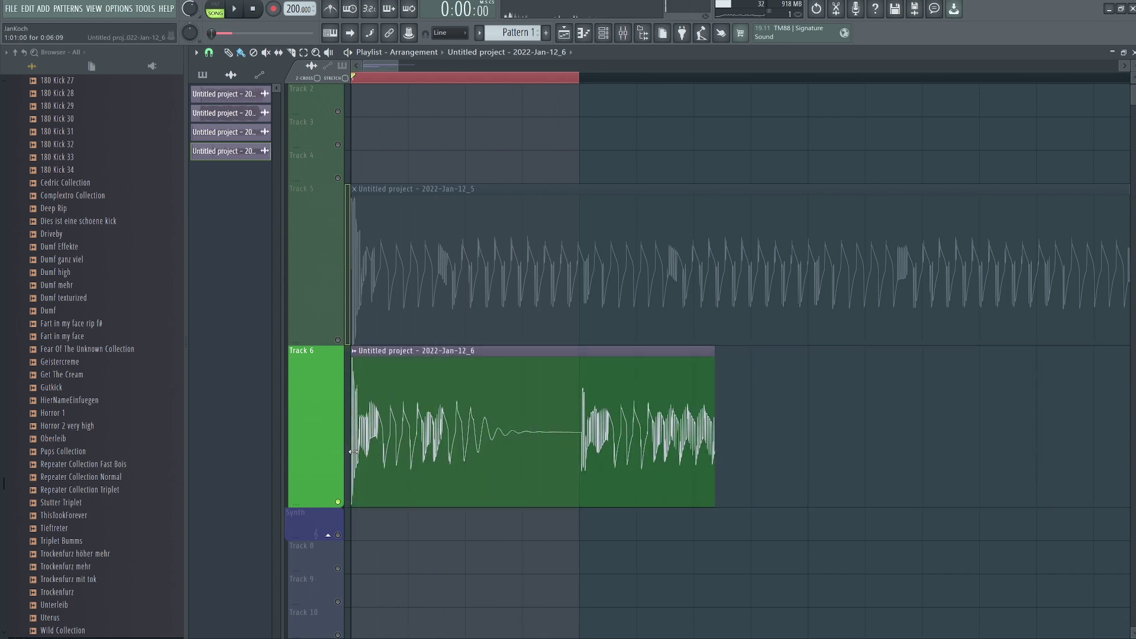
{"action": "left_click_drag", "start_coordinate": [352, 448], "coordinate": [237, 459]}
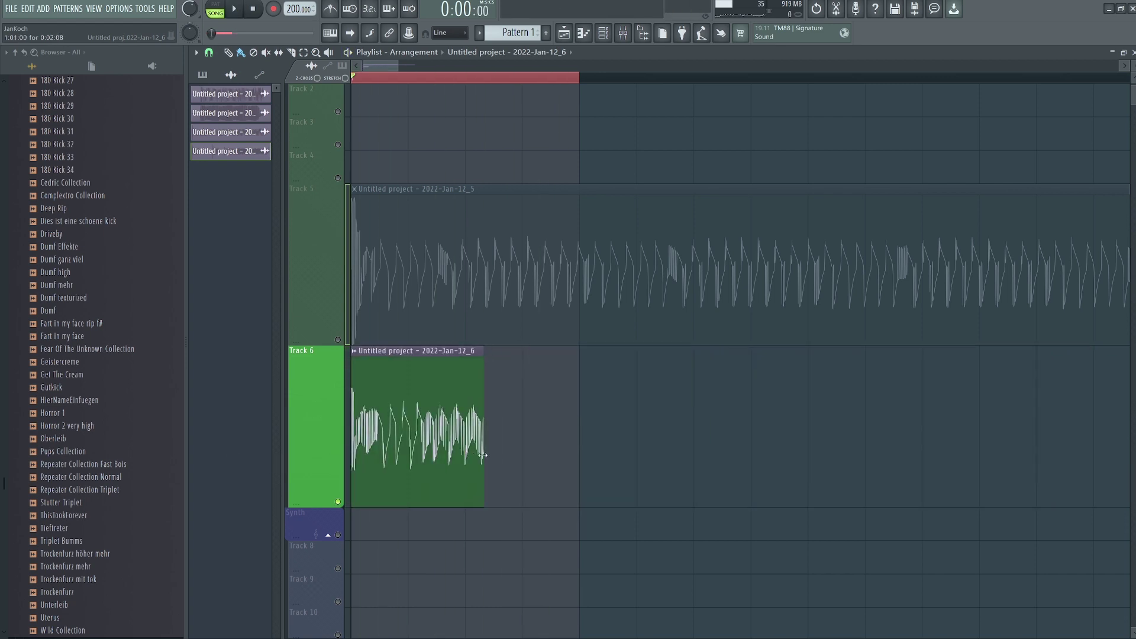
{"action": "key", "text": "space"}
{"action": "left_click_drag", "start_coordinate": [482, 455], "coordinate": [705, 453]}
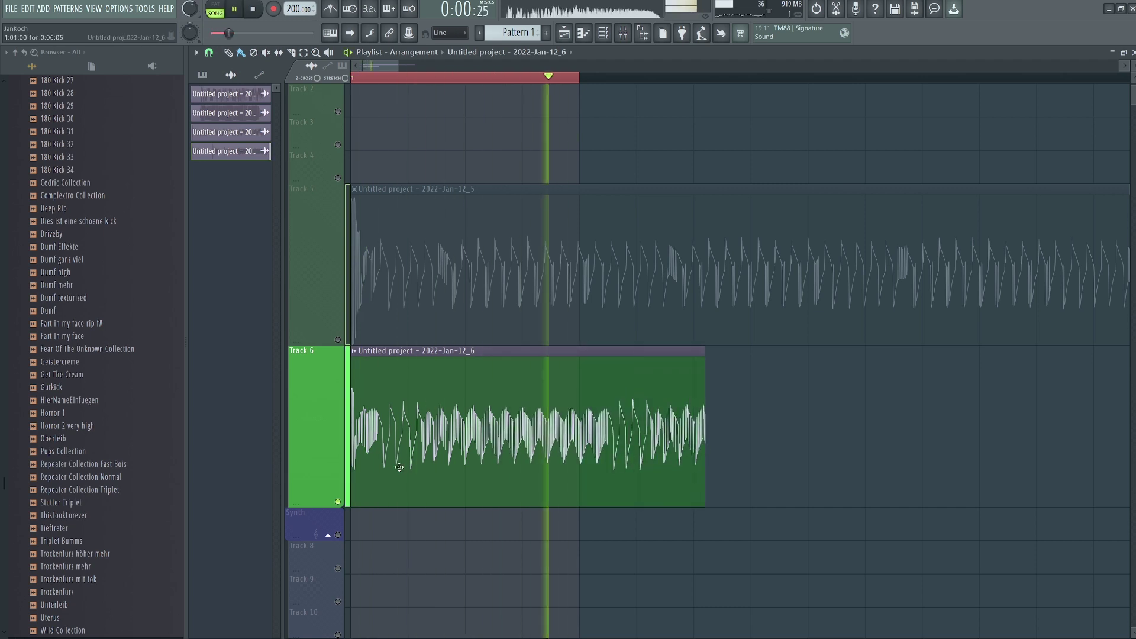
{"action": "key", "text": "space"}
{"action": "mouse_move", "coordinate": [355, 448]}
{"action": "left_mouse_down"}
{"action": "mouse_move", "coordinate": [577, 443]}
{"action": "mouse_move", "coordinate": [407, 442]}
{"action": "left_mouse_up"}
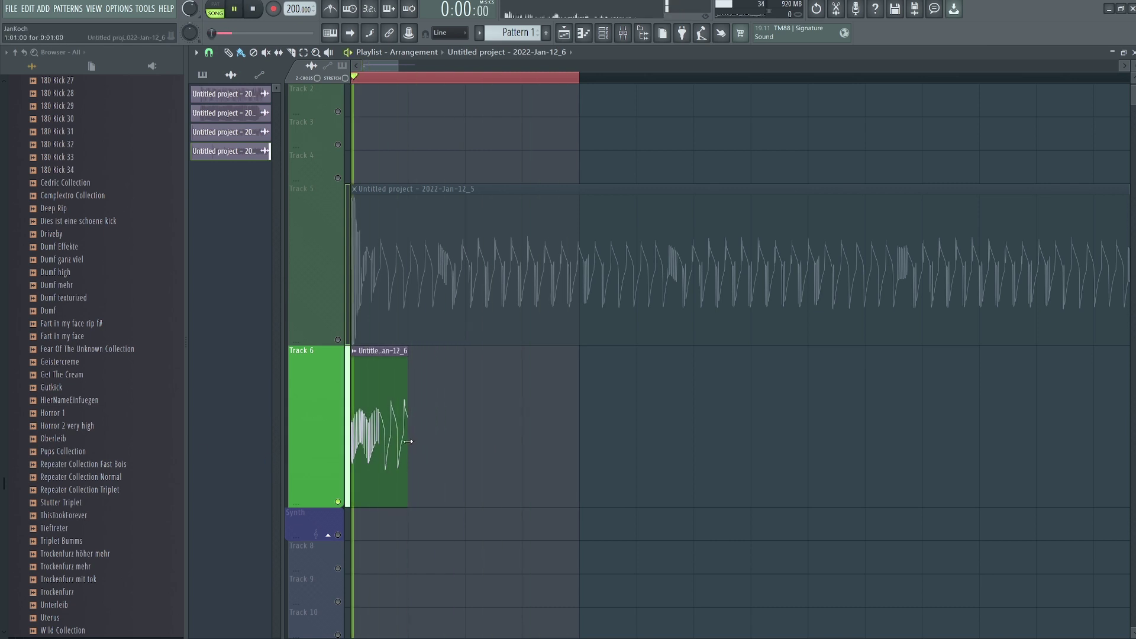
Unmute Track 5, trim one step off its clip's start, slice it at the first beat's end, and move that slice to Track 6.
{"action": "left_click", "coordinate": [339, 341]}
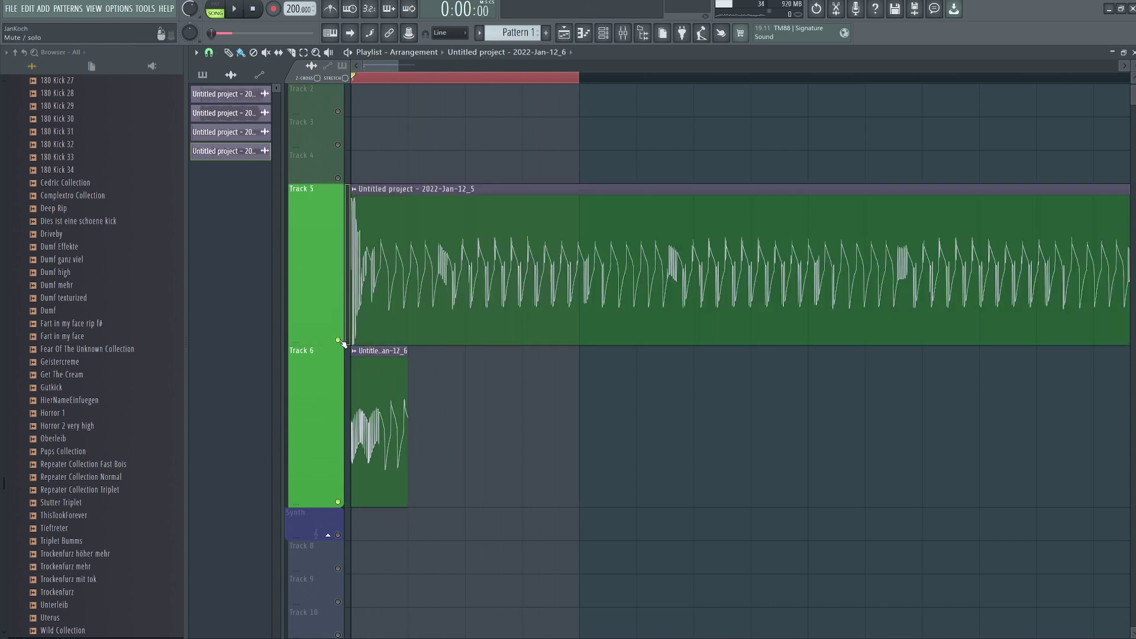
{"action": "left_click_drag", "start_coordinate": [354, 311], "coordinate": [408, 311]}
{"action": "key", "text": "space"}
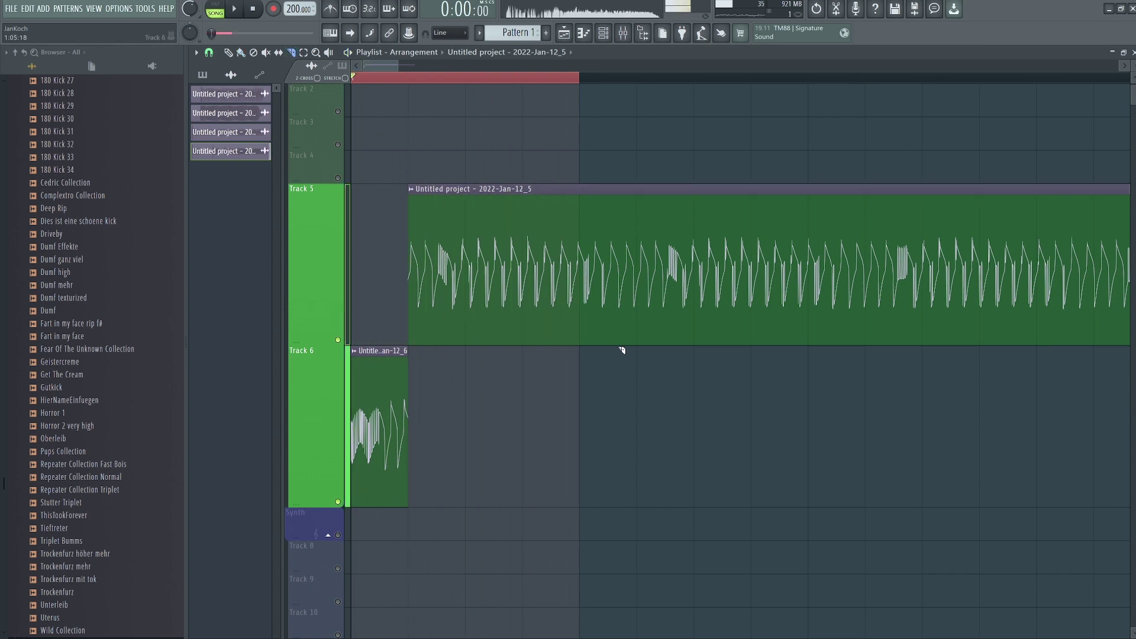
{"action": "key", "text": "space"}
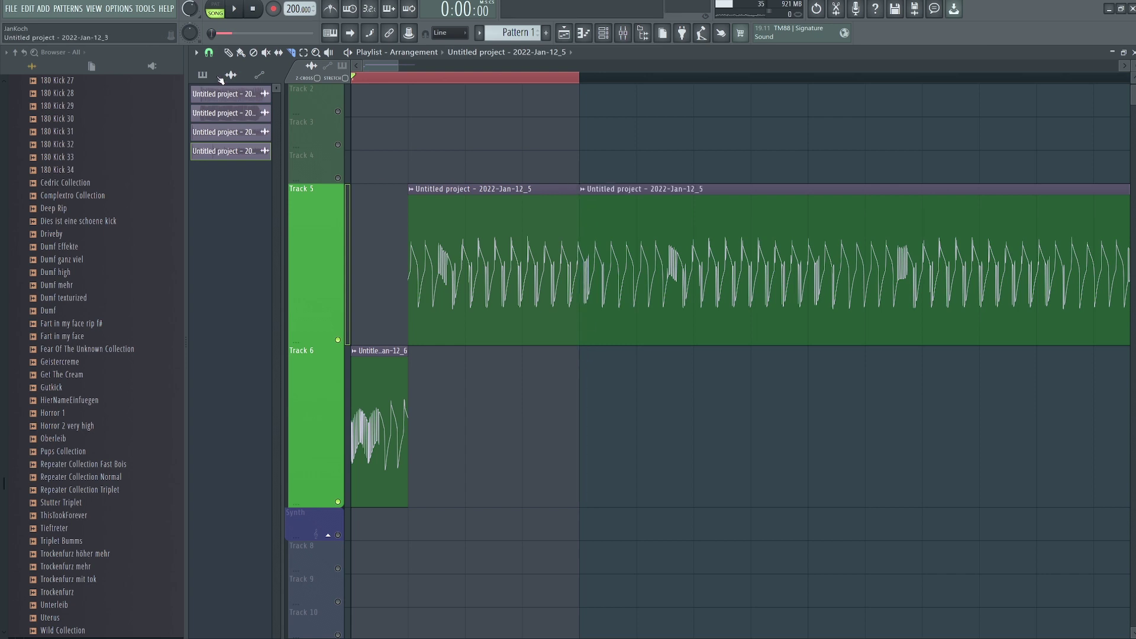
{"action": "left_click_drag", "start_coordinate": [438, 267], "coordinate": [449, 428]}
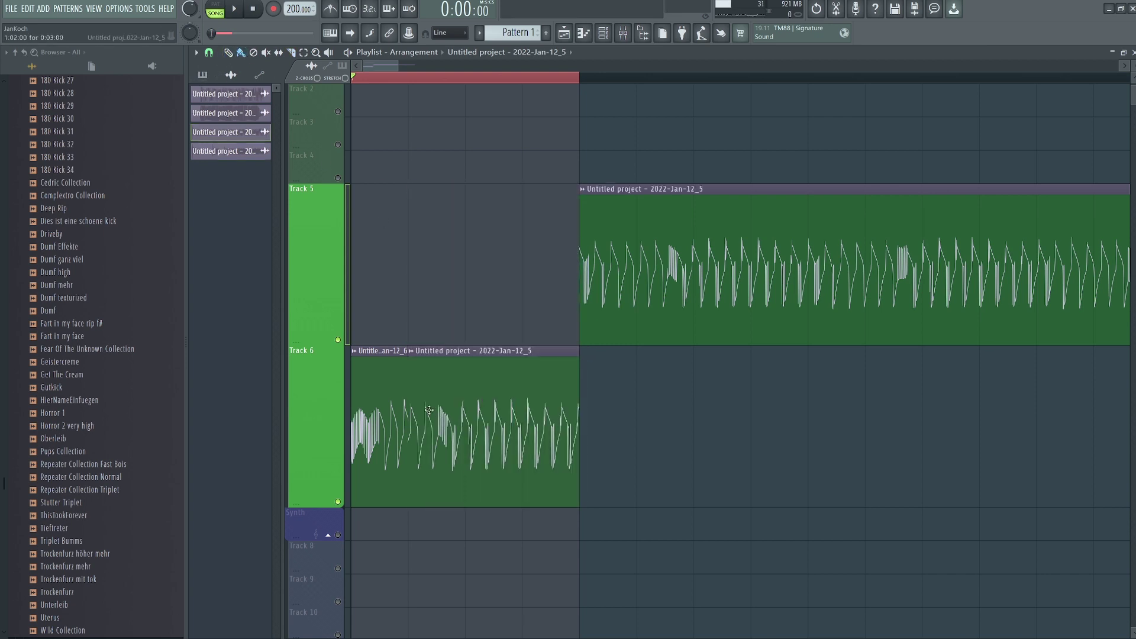
Copy the one-step Track 6 clip to the start of Track 5 and slip the copy's audio to the initial kick attack.
{"action": "scroll", "coordinate": [476, 322], "scroll_direction": "down", "scroll_amount": 2}
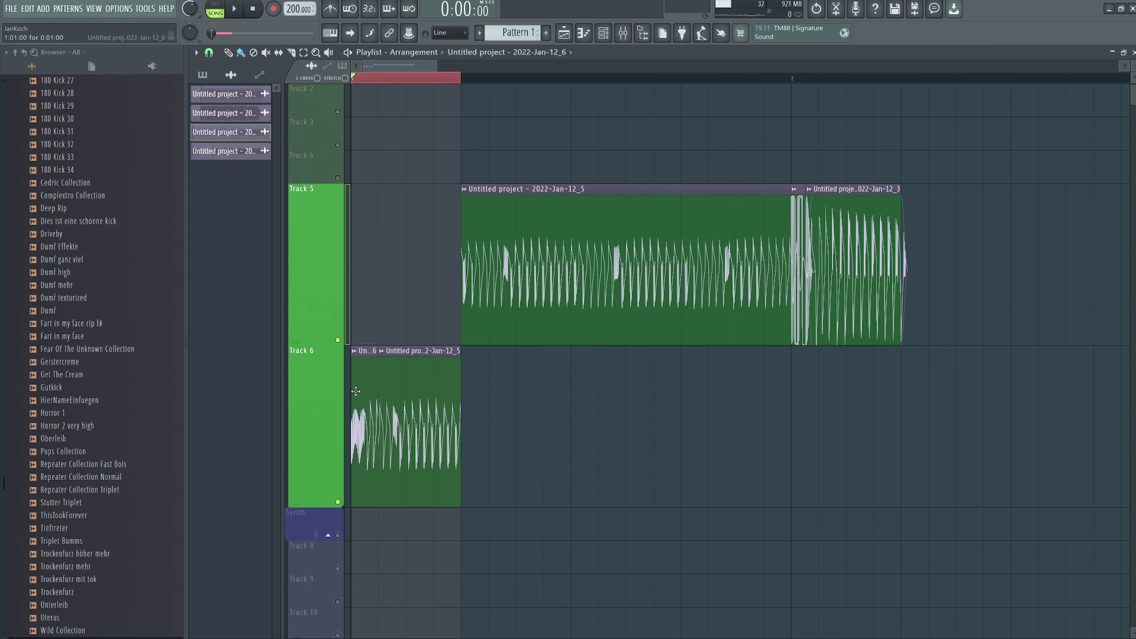
{"action": "left_click_drag", "start_coordinate": [366, 447], "coordinate": [349, 263]}
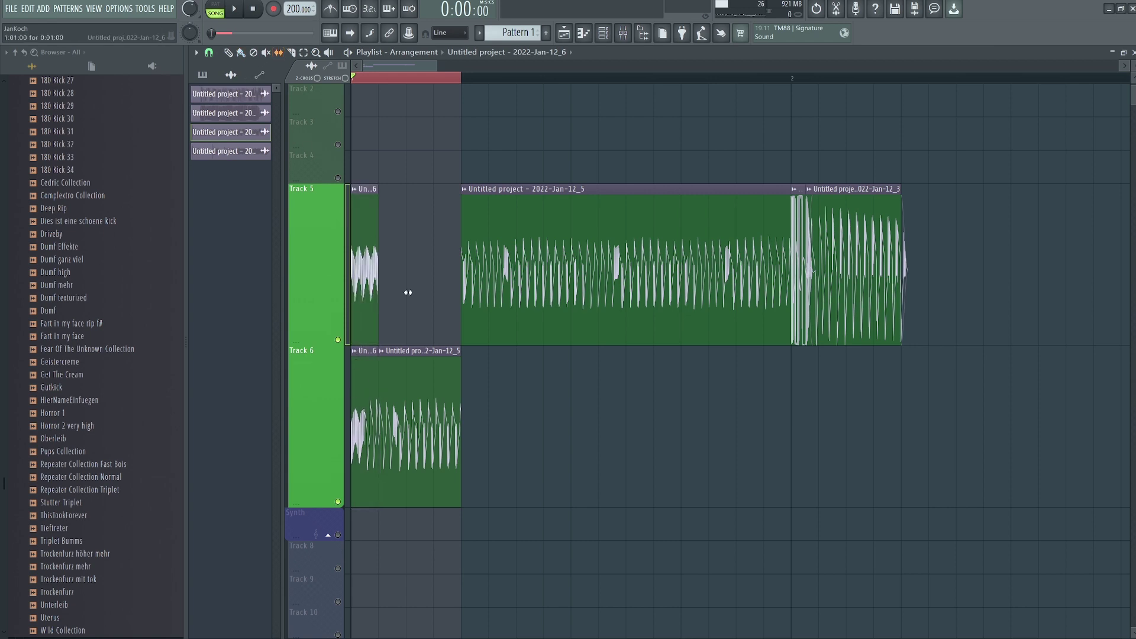
{"action": "scroll", "coordinate": [382, 292], "scroll_direction": "up", "scroll_amount": 2}
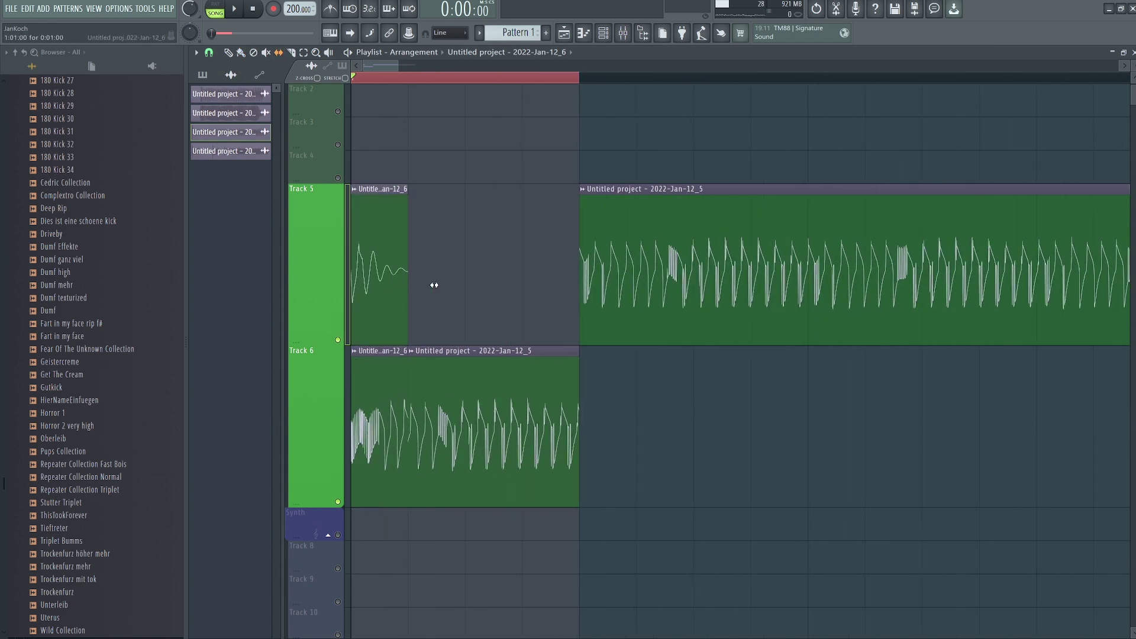
{"action": "left_click_drag", "start_coordinate": [434, 285], "coordinate": [573, 292]}
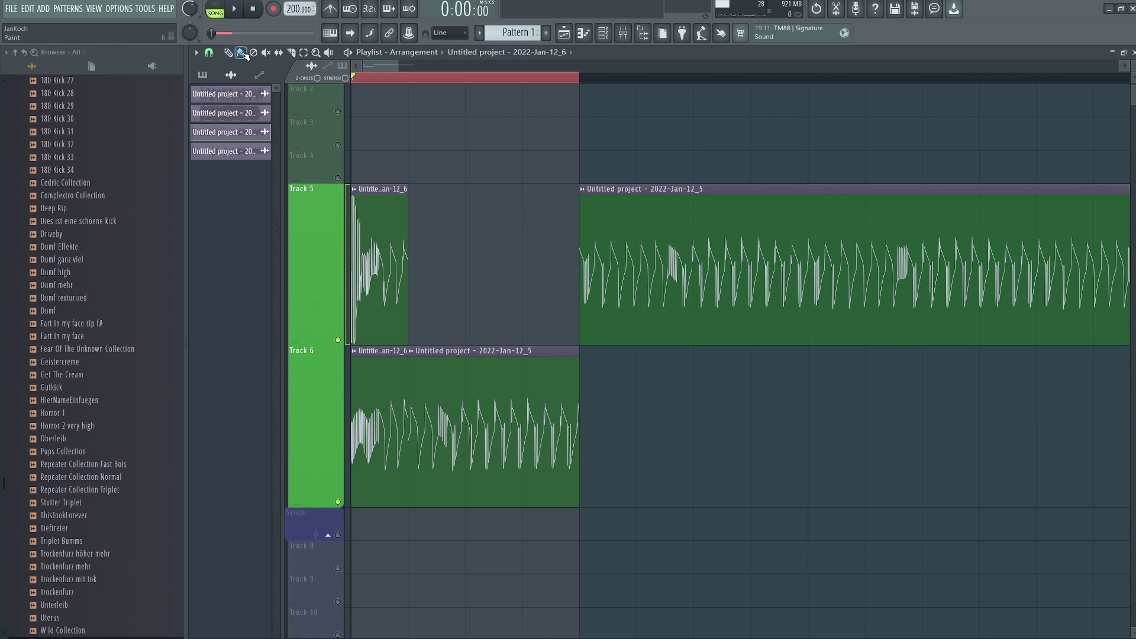
Copy the three-step slice from Track 6 behind the attack clip on Track 5 and play the loop with Track 6 muted.
{"action": "left_click_drag", "start_coordinate": [472, 408], "coordinate": [472, 232]}
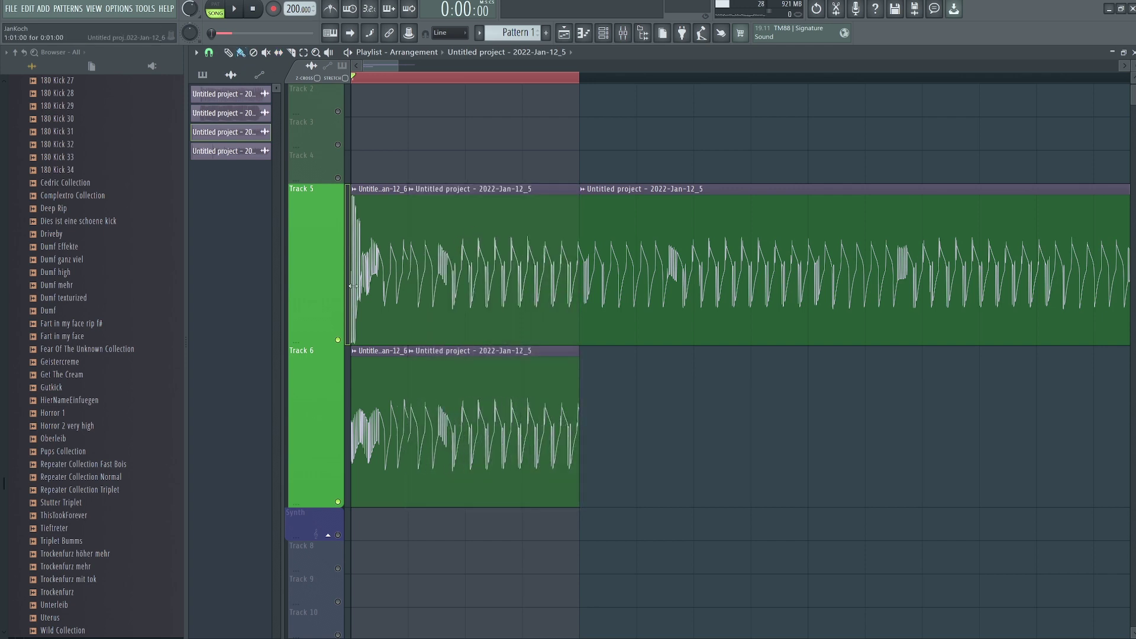
{"action": "left_click", "coordinate": [336, 349]}
{"action": "key", "text": "space"}
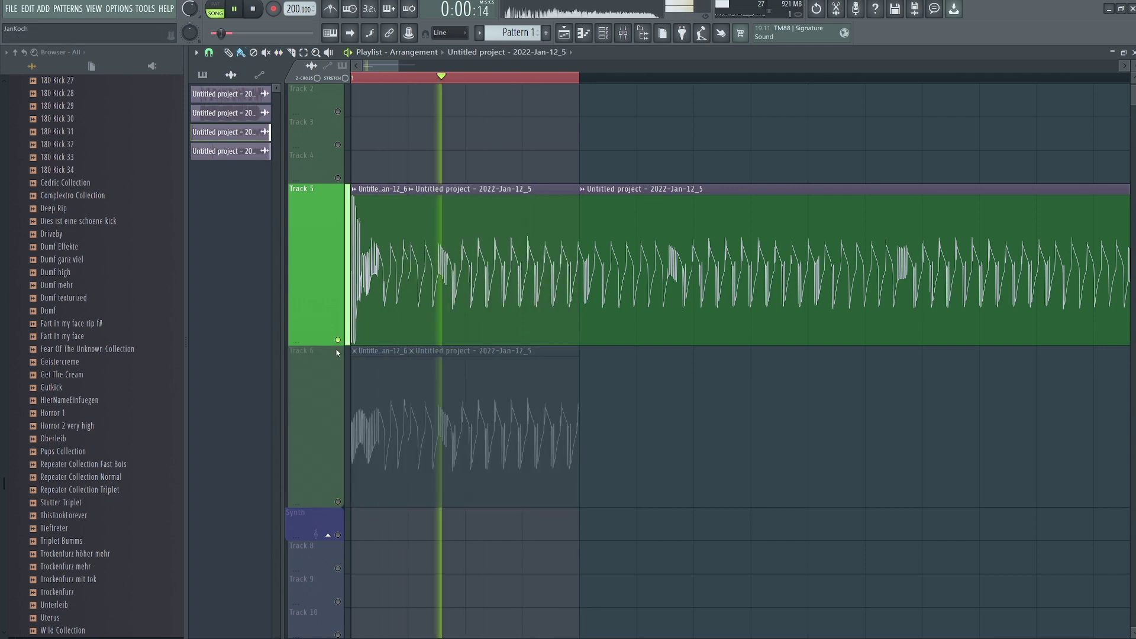
Raise the Boost in the precomputed effects of the audio clips ending in _6 and _5.
{"action": "key", "text": "space"}
{"action": "double_click", "coordinate": [385, 321]}
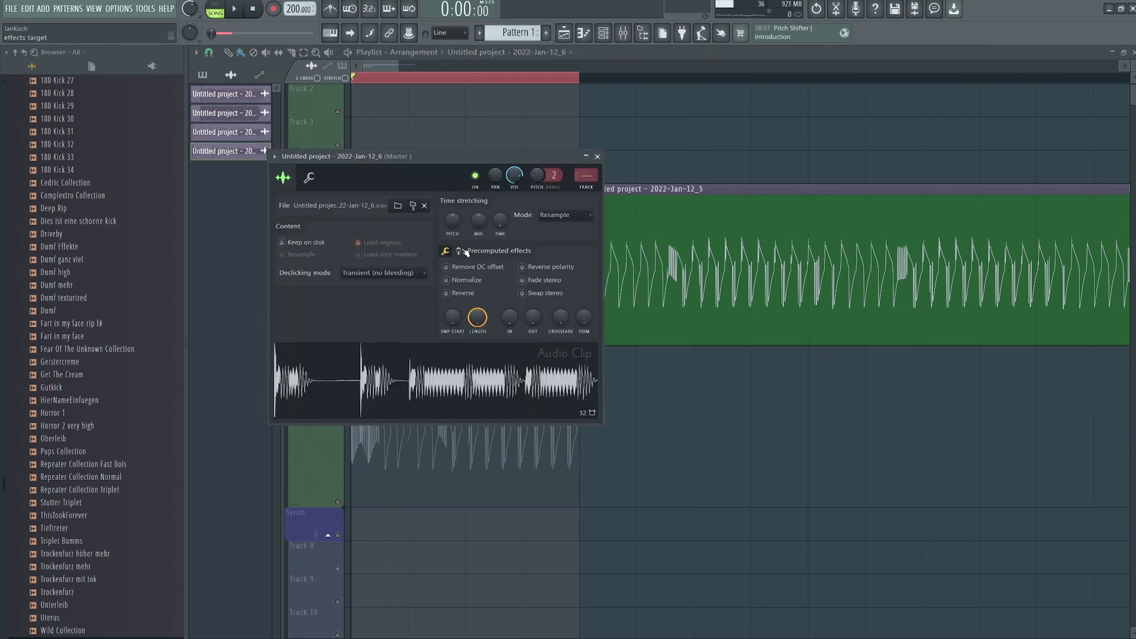
{"action": "left_click_drag", "start_coordinate": [453, 270], "coordinate": [452, 258]}
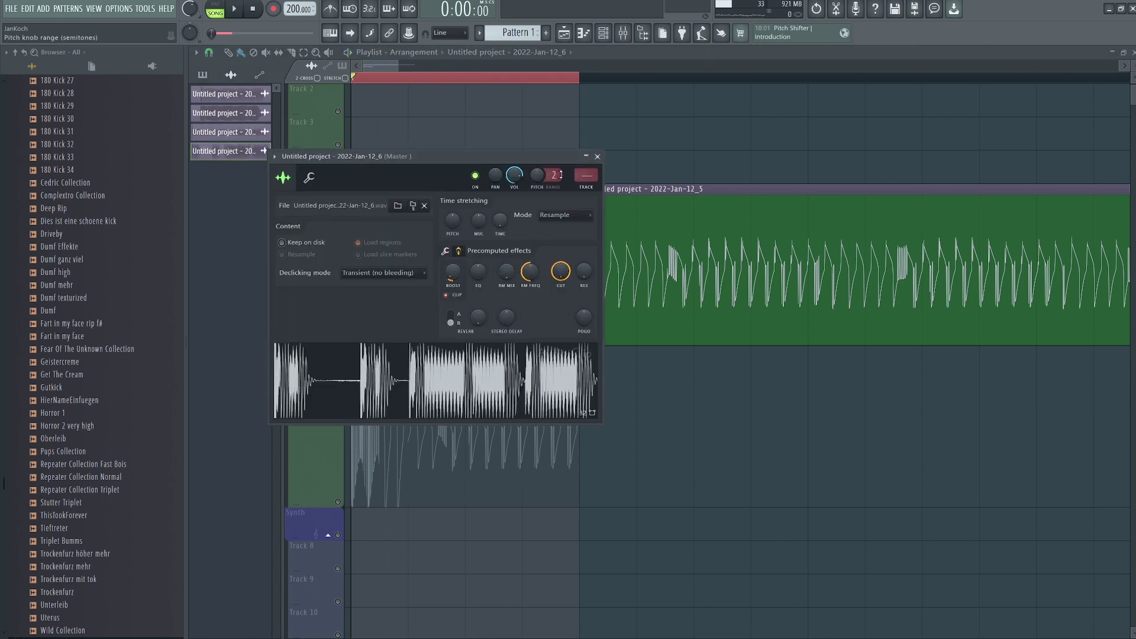
{"action": "left_click", "coordinate": [597, 156]}
{"action": "double_click", "coordinate": [511, 249]}
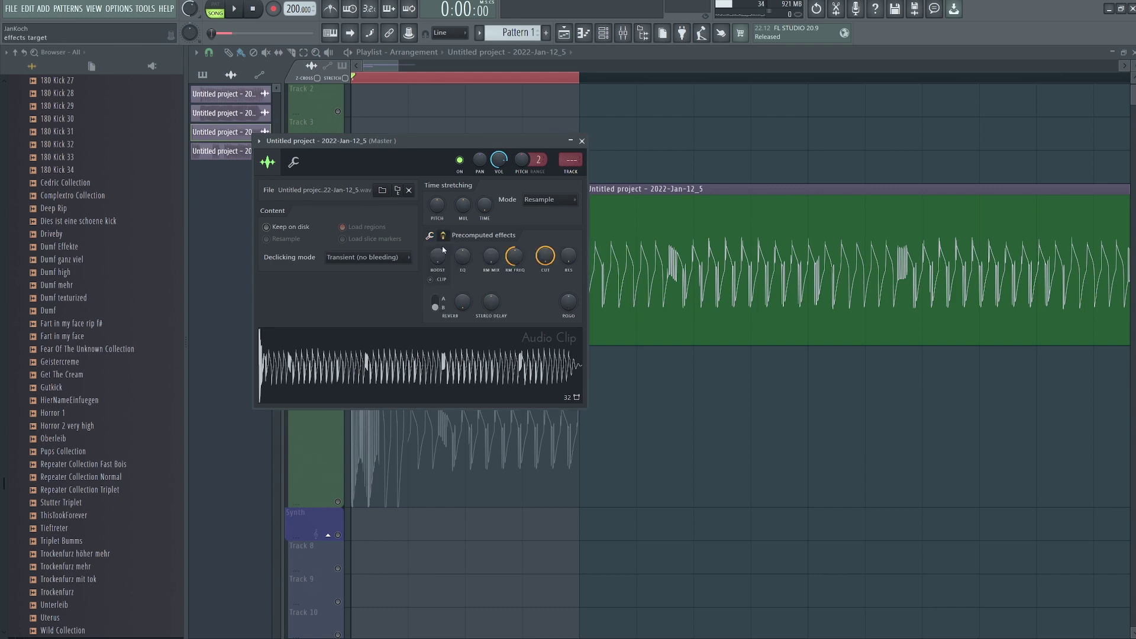
{"action": "left_click_drag", "start_coordinate": [436, 265], "coordinate": [436, 257]}
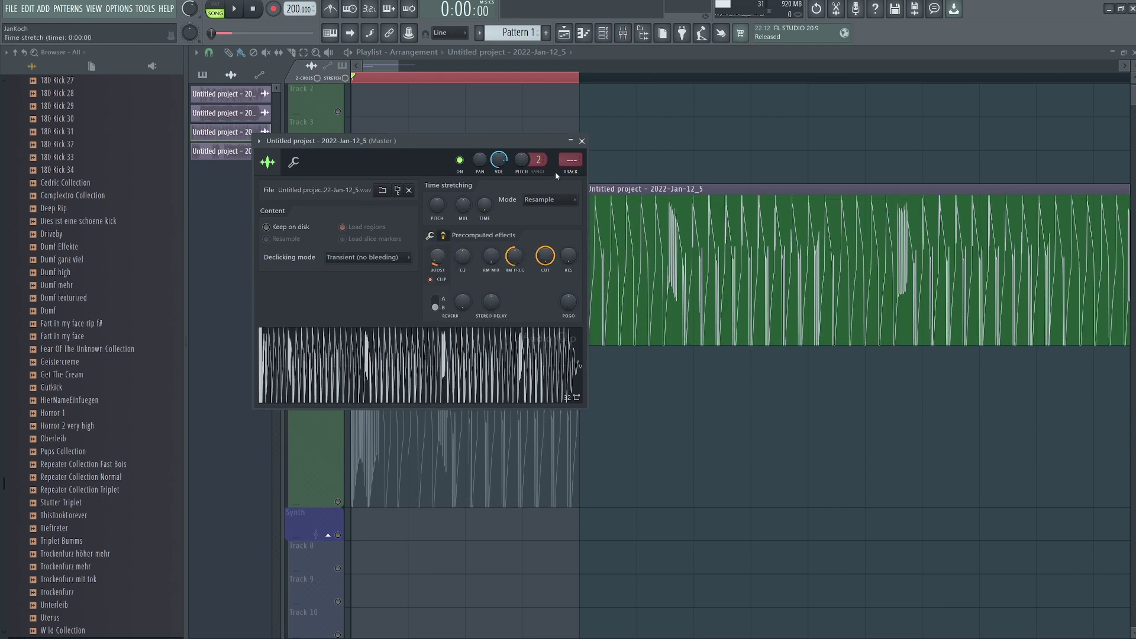
{"action": "key", "text": "space"}
{"action": "left_click", "coordinate": [582, 140]}
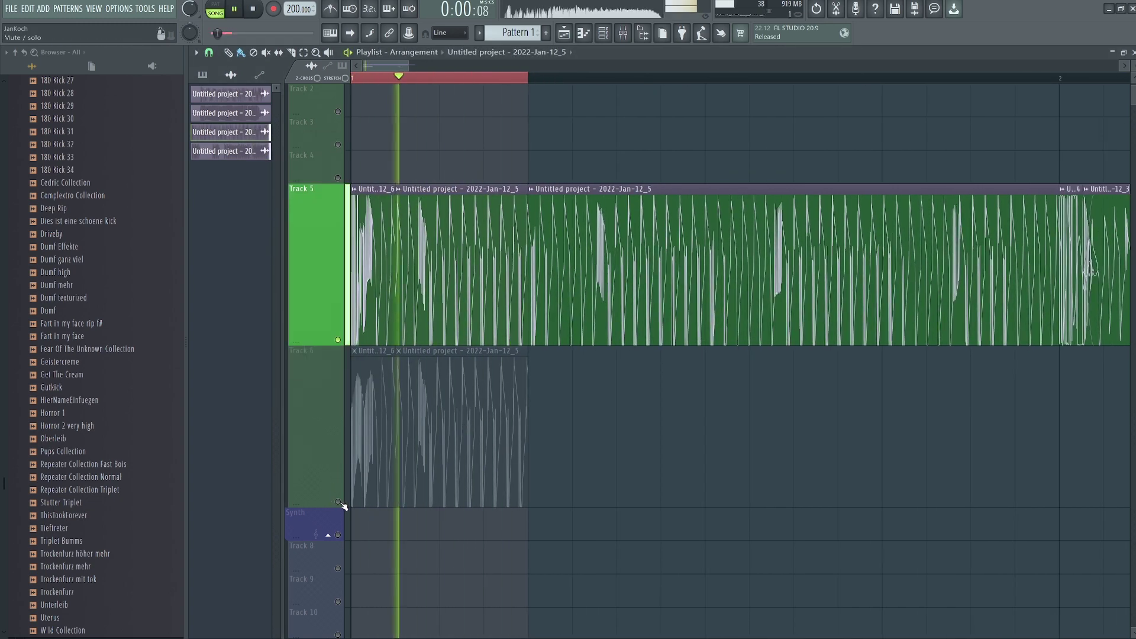
Compare the kicks on Track 5 and Track 6 by soloing each in turn during playback, leaving Track 5 soloed.
{"action": "right_click", "coordinate": [341, 503]}
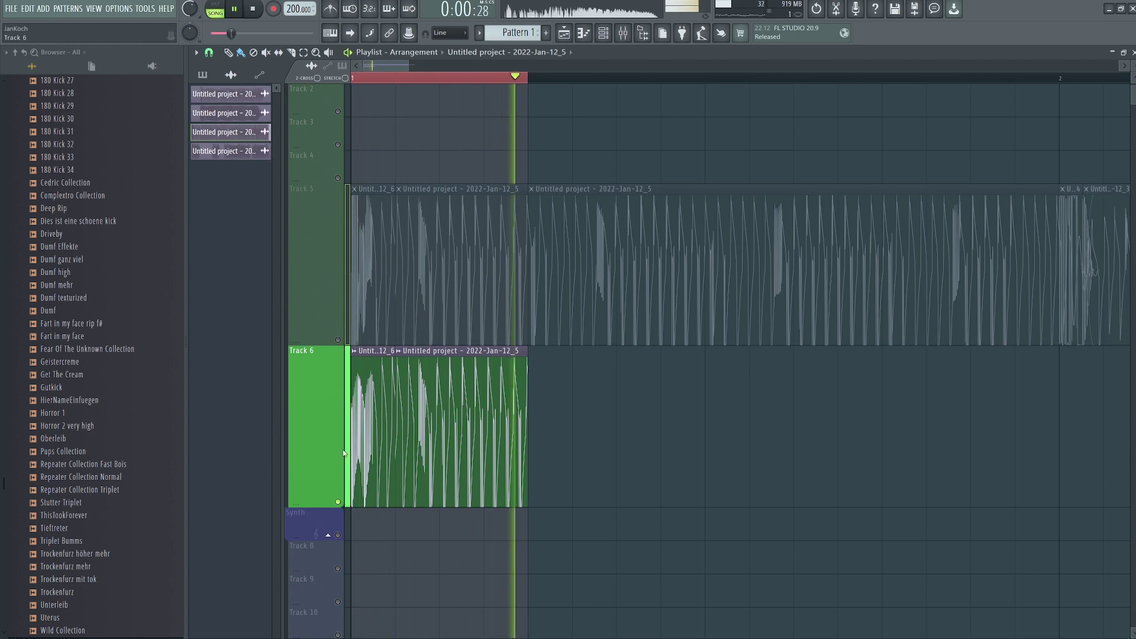
{"action": "right_click", "coordinate": [339, 340]}
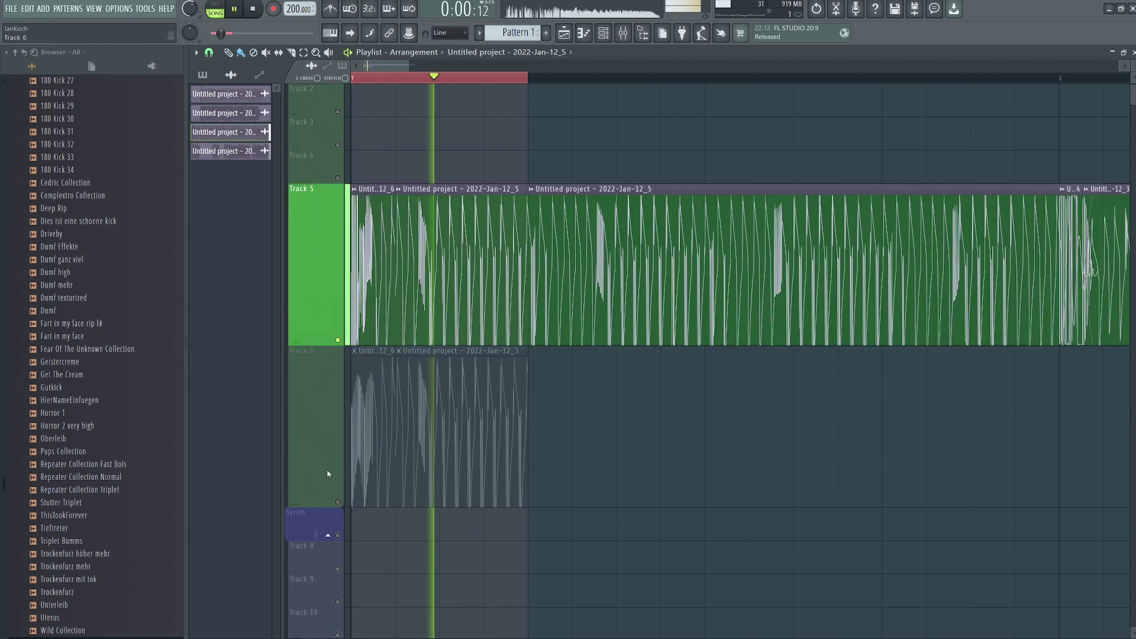
{"action": "right_click", "coordinate": [341, 502]}
{"action": "key", "text": "space"}
{"action": "scroll", "coordinate": [339, 325], "scroll_direction": "down", "scroll_amount": 2}
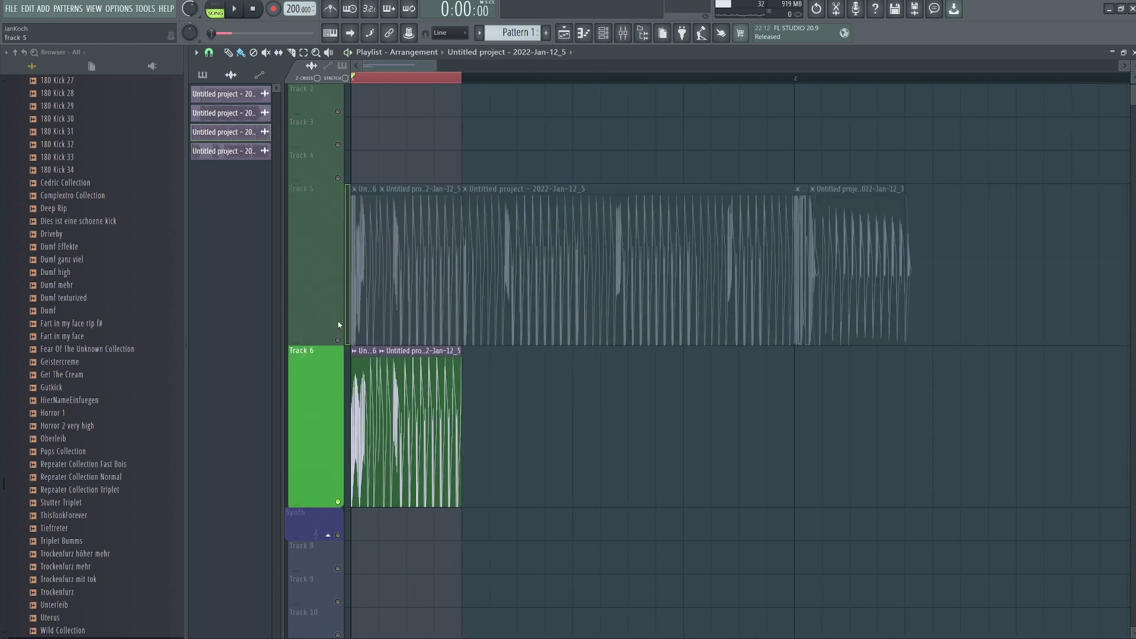
{"action": "right_click", "coordinate": [339, 341]}
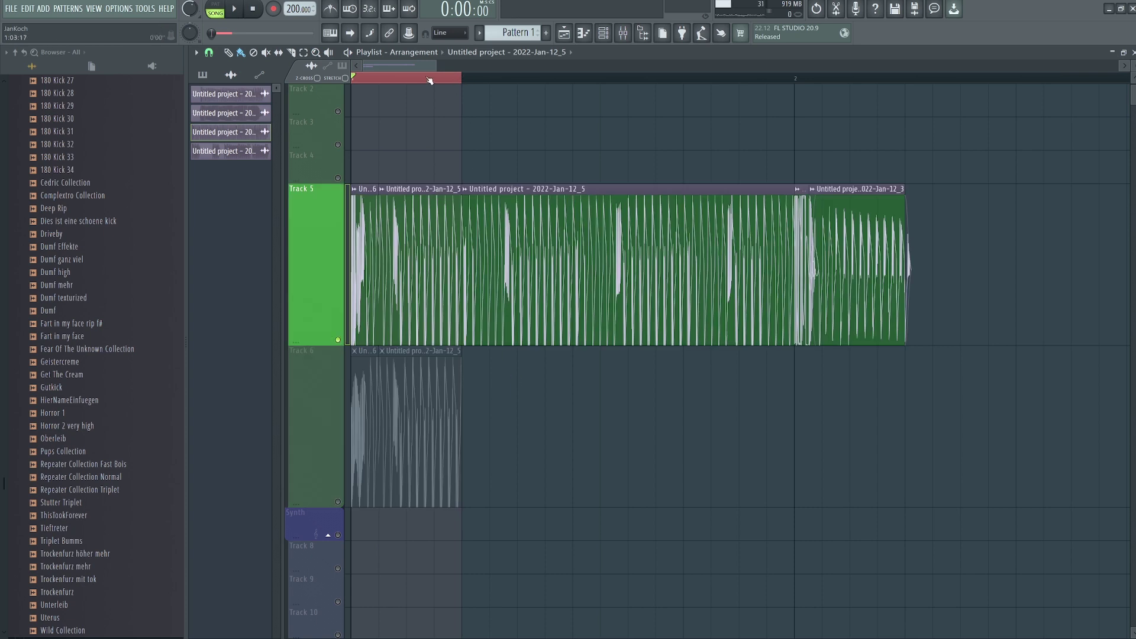
Set the loop to the second beat of bar 1 and play it on Track 5.
{"action": "left_click_drag", "start_coordinate": [461, 78], "coordinate": [572, 78]}
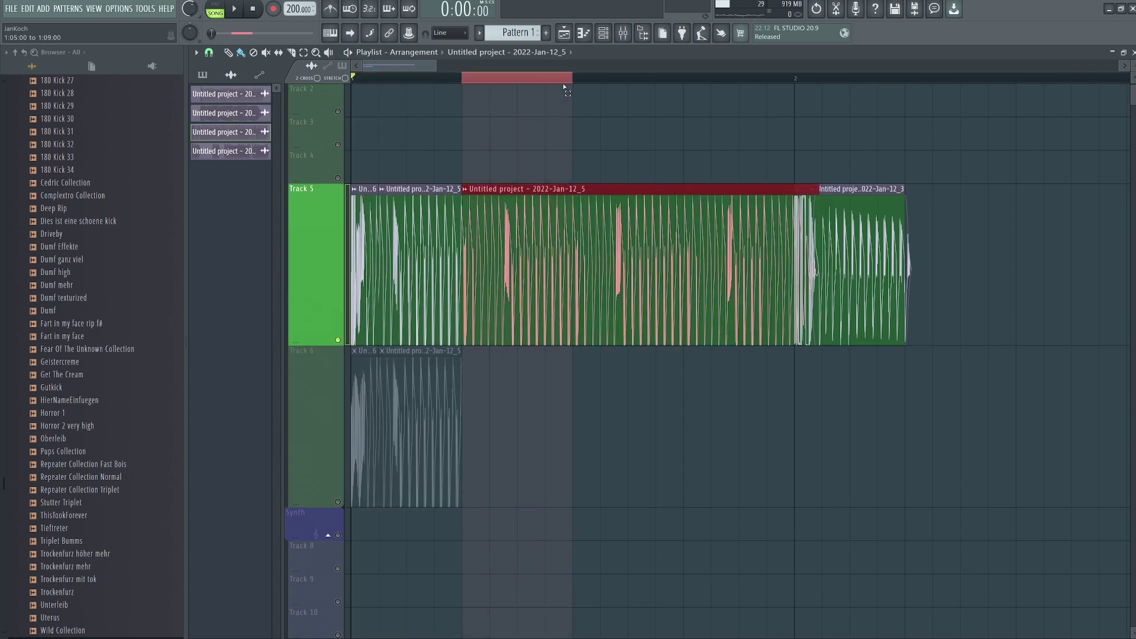
{"action": "key", "text": "space"}
{"action": "left_click", "coordinate": [563, 388]}
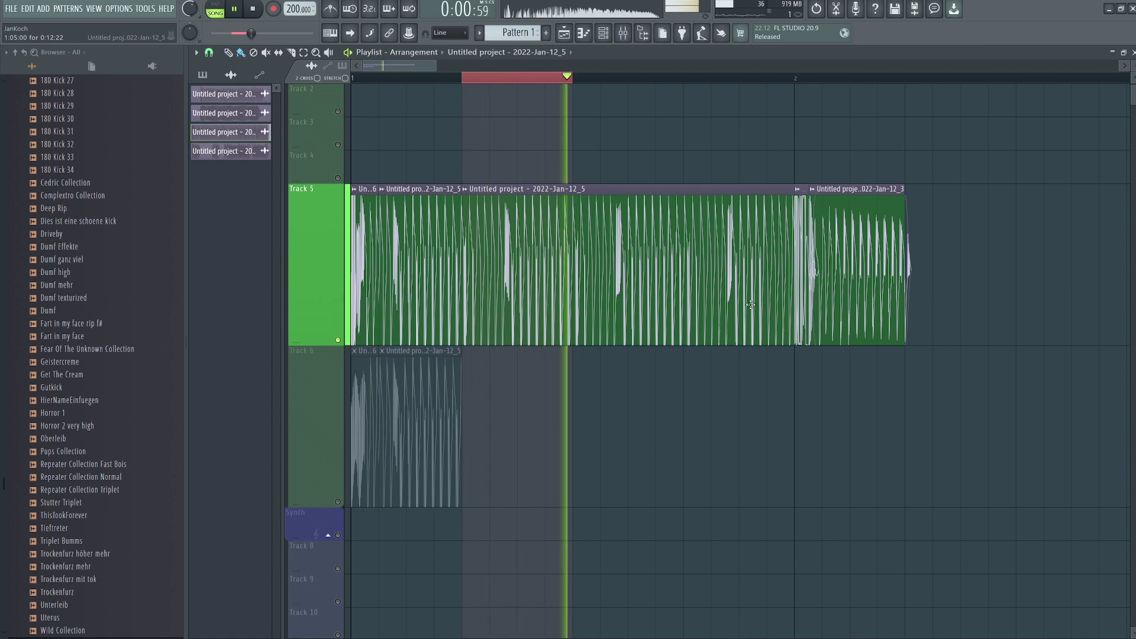
{"action": "key", "text": "space"}
Move the long remaining _5 clip from Track 5 to Track 6 and shift the kick in bar 2 one beat later.
{"action": "left_click_drag", "start_coordinate": [775, 264], "coordinate": [789, 355]}
{"action": "left_click", "coordinate": [853, 260]}
{"action": "left_click_drag", "start_coordinate": [854, 260], "coordinate": [965, 260]}
{"action": "scroll", "coordinate": [679, 322], "scroll_direction": "down", "scroll_amount": 3}
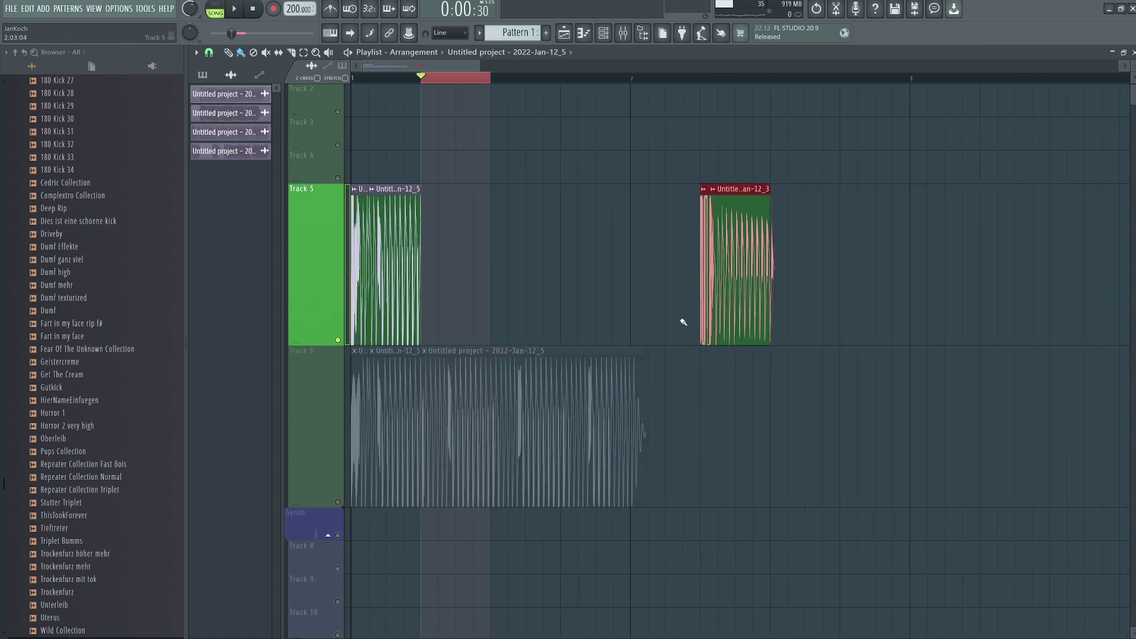
Try a kick on Track 5's second beat made from the _4 attack and _5 sustain slices, play it, and delete it.
{"action": "left_click", "coordinate": [706, 279]}
{"action": "left_click", "coordinate": [437, 285]}
{"action": "left_click_drag", "start_coordinate": [438, 285], "coordinate": [379, 299]}
{"action": "right_click", "coordinate": [435, 392]}
{"action": "scroll", "coordinate": [380, 296], "scroll_direction": "up", "scroll_amount": 4}
{"action": "key", "text": "space"}
{"action": "scroll", "coordinate": [379, 300], "scroll_direction": "down", "scroll_amount": 3}
{"action": "scroll", "coordinate": [365, 302], "scroll_direction": "up", "scroll_amount": 3}
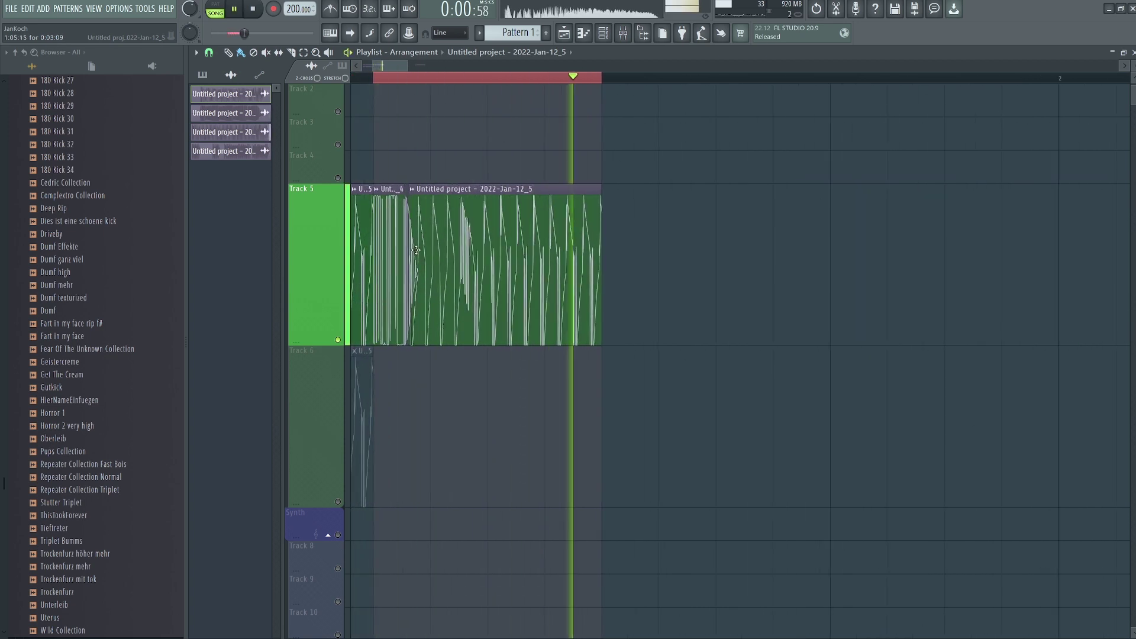
{"action": "key", "text": "space"}
{"action": "scroll", "coordinate": [435, 247], "scroll_direction": "down", "scroll_amount": 3}
{"action": "scroll", "coordinate": [436, 247], "scroll_direction": "down", "scroll_amount": 1}
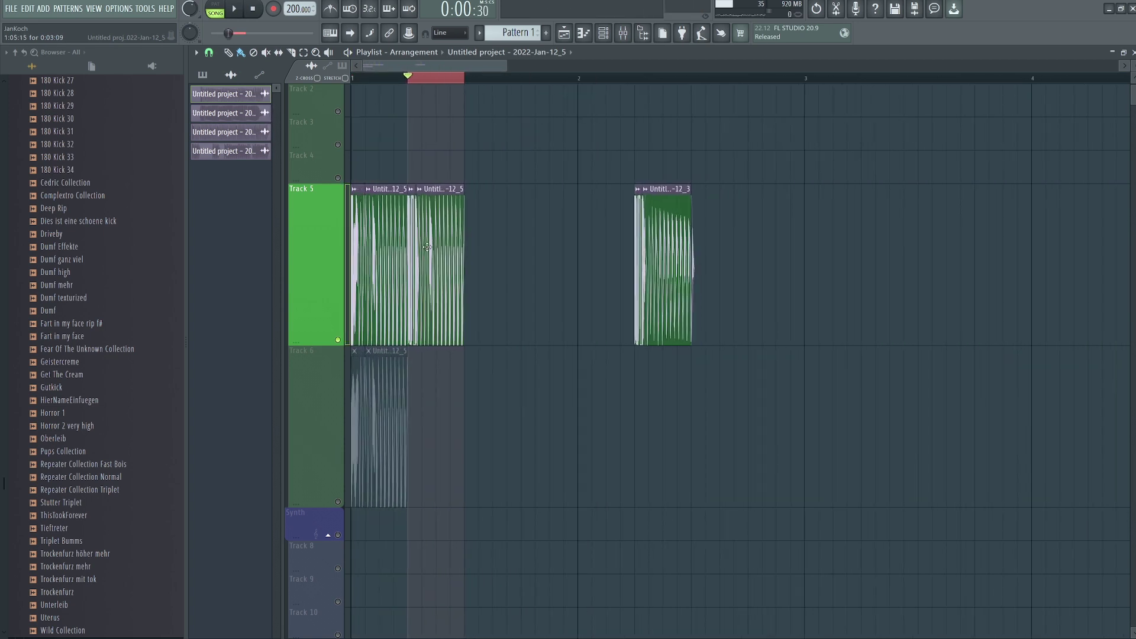
{"action": "scroll", "coordinate": [475, 299], "scroll_direction": "down", "scroll_amount": 5}
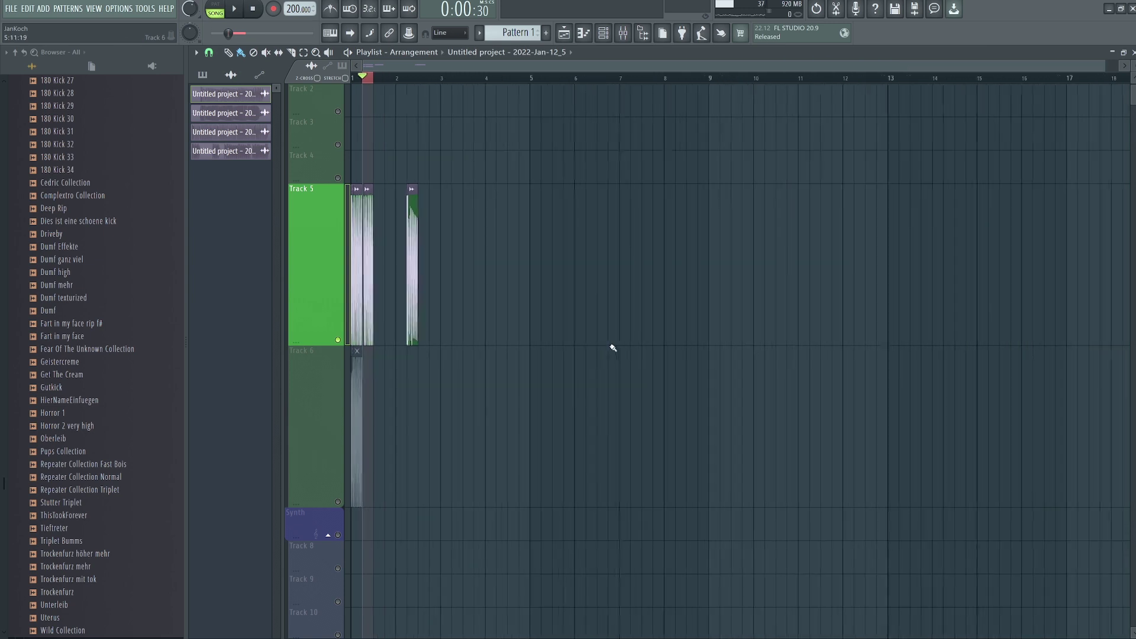
{"action": "scroll", "coordinate": [611, 345], "scroll_direction": "up", "scroll_amount": 5}
{"action": "right_click", "coordinate": [564, 262]}
Move Track 5's first kick to beat 4 of bar 1, bring the Track 6 kick up to beat 2, and unsolo Track 5.
{"action": "scroll", "coordinate": [565, 262], "scroll_direction": "down", "scroll_amount": 3}
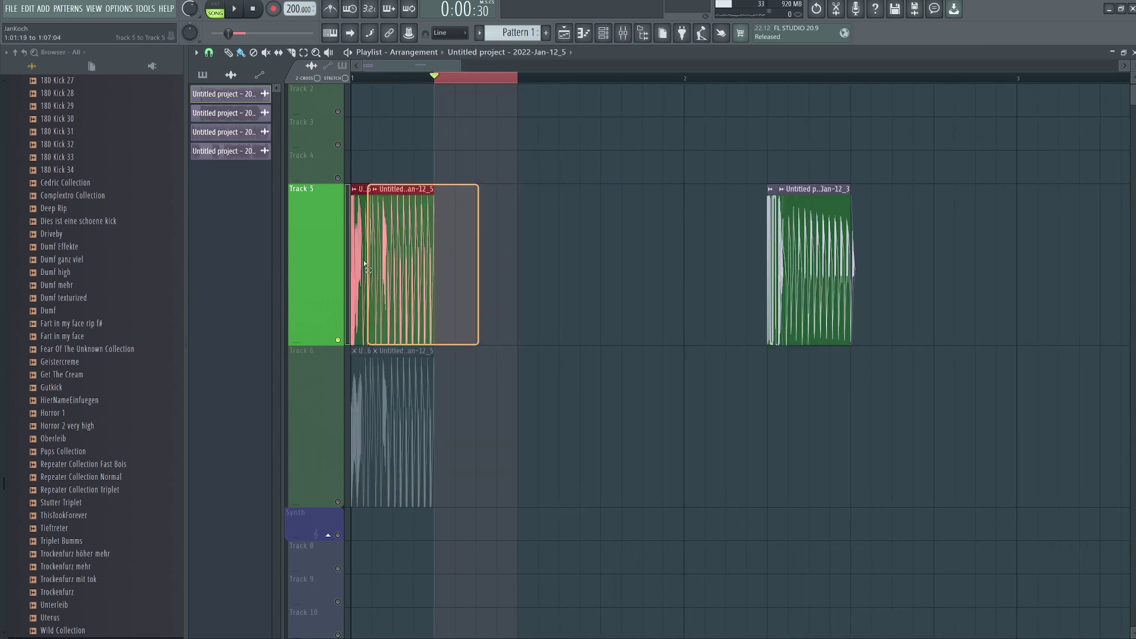
{"action": "left_click_drag", "start_coordinate": [406, 260], "coordinate": [657, 254]}
{"action": "left_click_drag", "start_coordinate": [391, 426], "coordinate": [475, 264]}
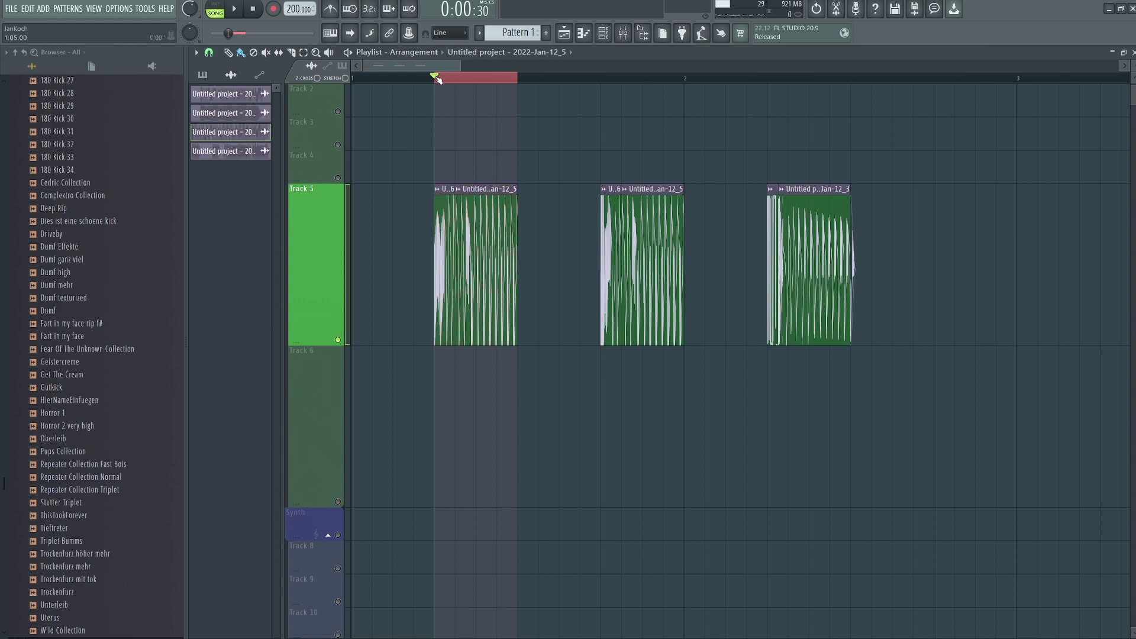
{"action": "scroll", "coordinate": [481, 100], "scroll_direction": "down", "scroll_amount": 3}
{"action": "right_click", "coordinate": [338, 341]}
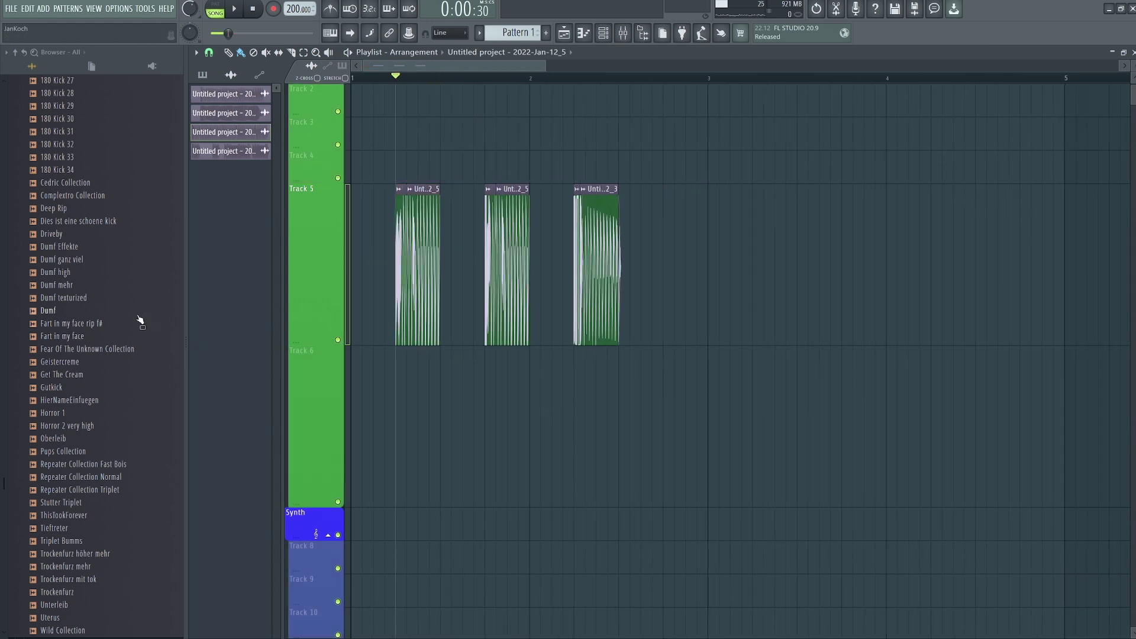
Shift the three kicks on Track 5 one beat earlier and add the 180 Kick 07 sample from Horror Kicks at bar 3.
{"action": "scroll", "coordinate": [132, 323], "scroll_direction": "up", "scroll_amount": 5}
{"action": "scroll", "coordinate": [131, 329], "scroll_direction": "down", "scroll_amount": 6}
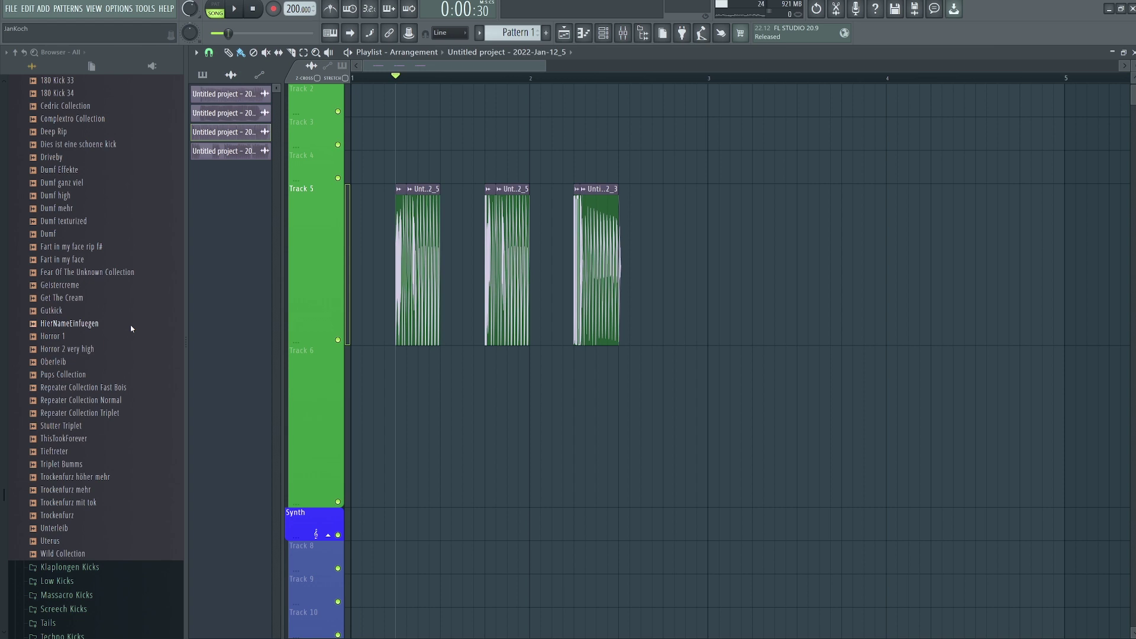
{"action": "left_click_drag", "start_coordinate": [388, 307], "coordinate": [528, 275]}
{"action": "left_click", "coordinate": [552, 445]}
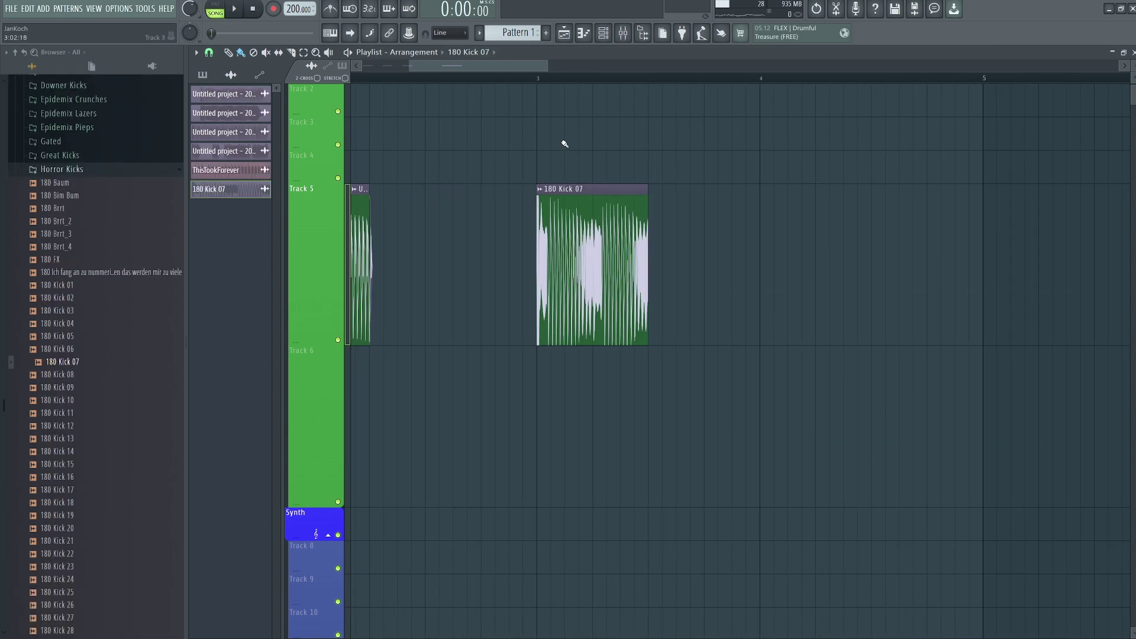
Collapse the browser folders and choose e3 mono as the time-stretching mode in the 180 Kick 07 clip's settings.
{"action": "scroll", "coordinate": [563, 248], "scroll_direction": "up", "scroll_amount": 4}
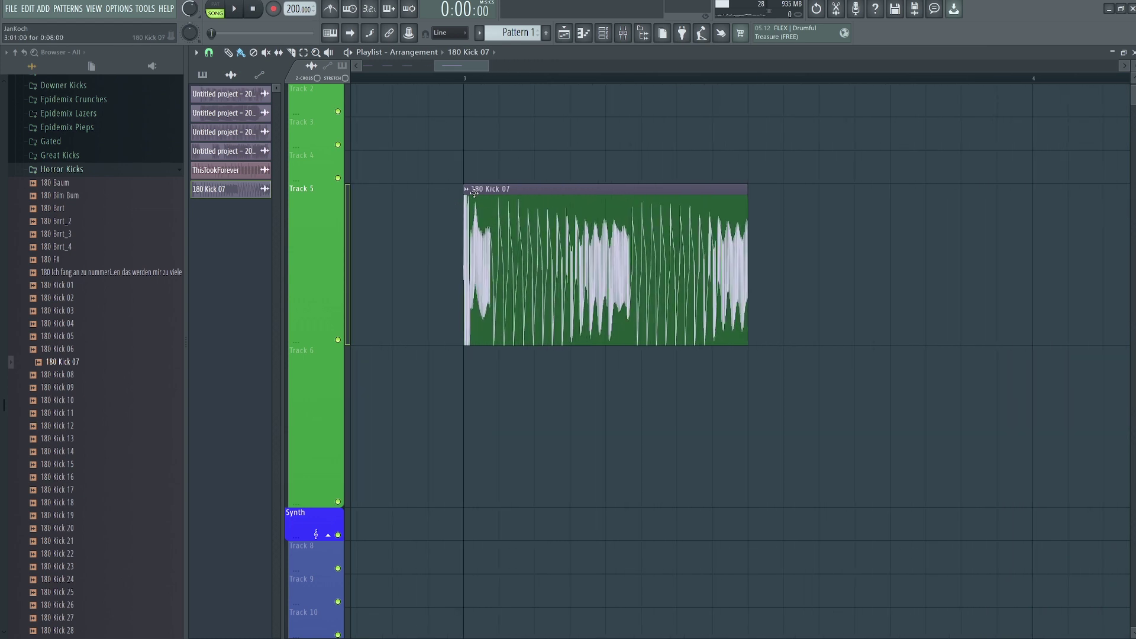
{"action": "left_click", "coordinate": [26, 84]}
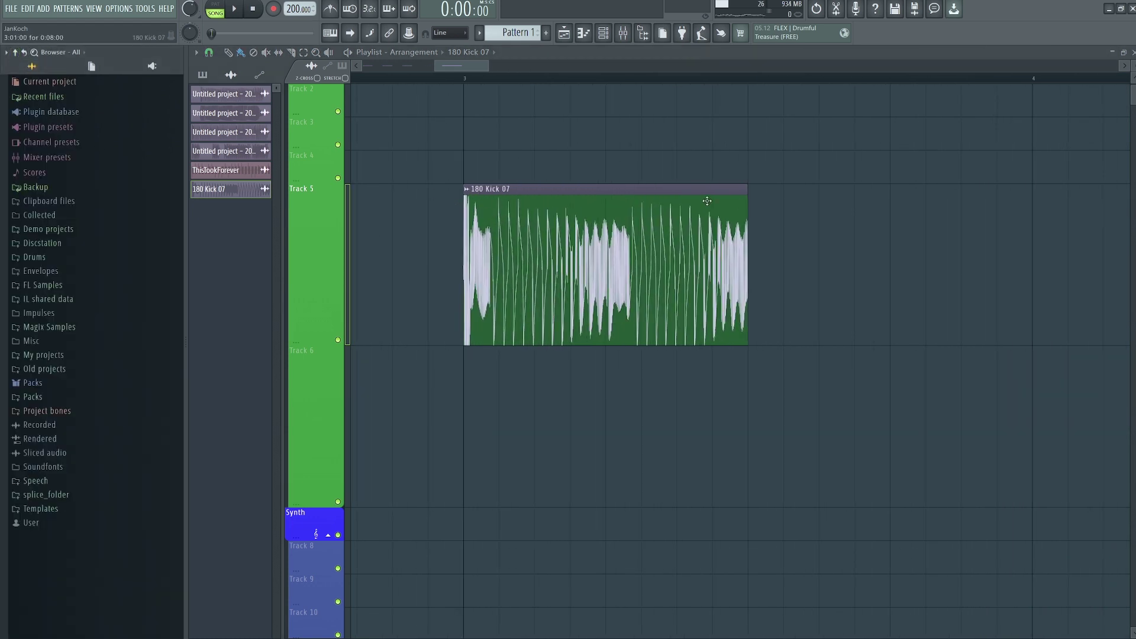
{"action": "double_click", "coordinate": [626, 270]}
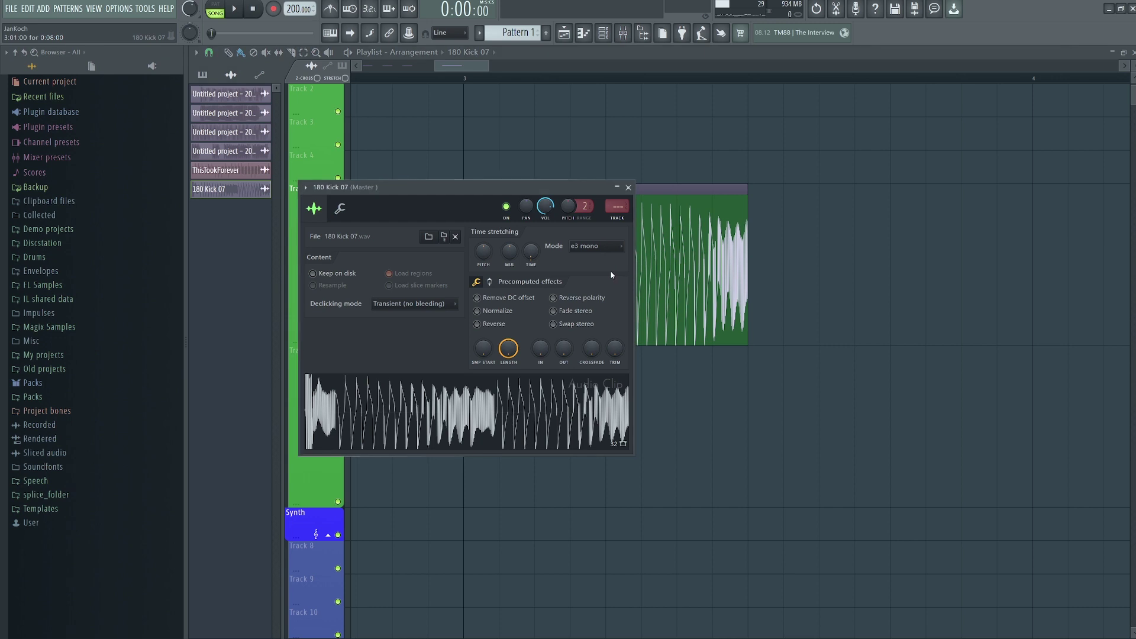
{"action": "left_click", "coordinate": [586, 250]}
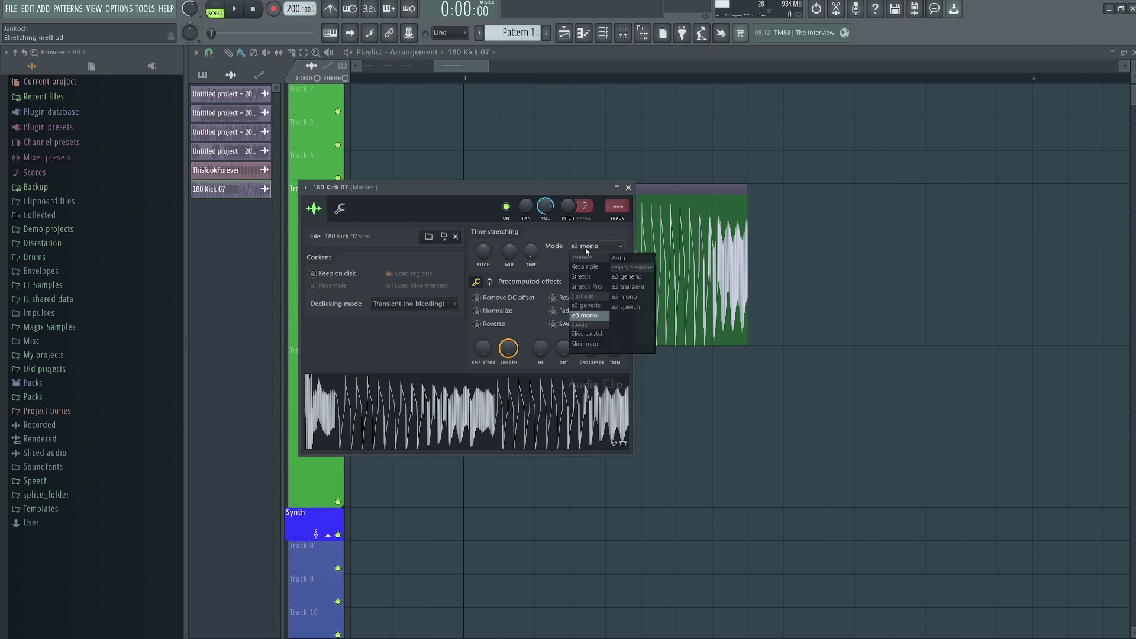
{"action": "left_click", "coordinate": [586, 315]}
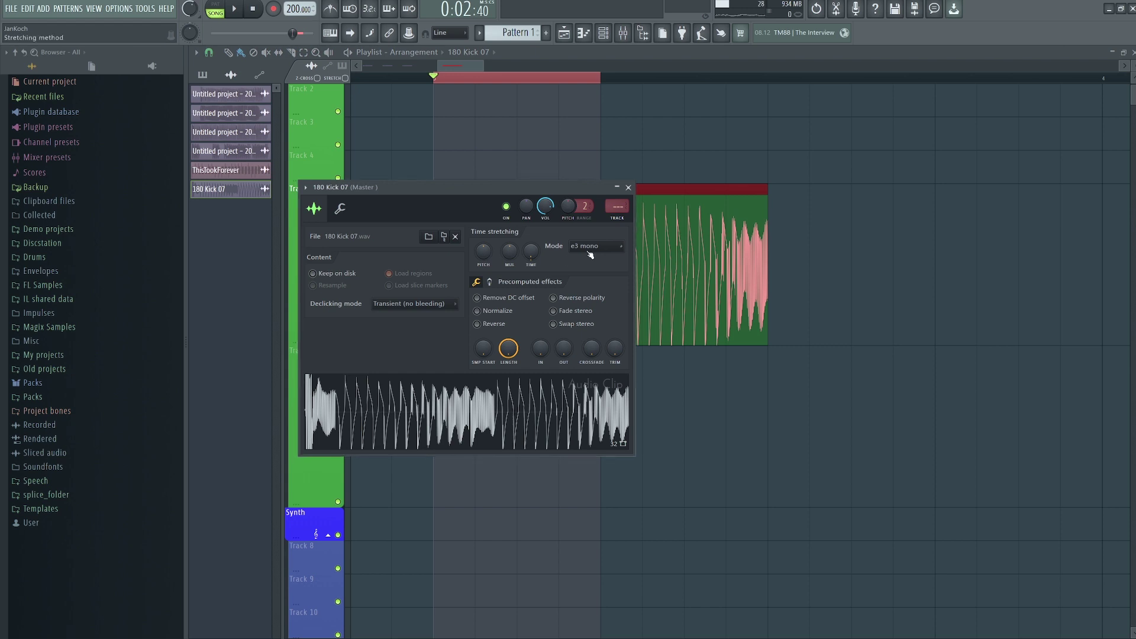
Try the Stretch mode on 180 Kick 07 with loop playback, and return the clip to e3 mono.
{"action": "left_click", "coordinate": [590, 255]}
{"action": "left_click", "coordinate": [591, 273]}
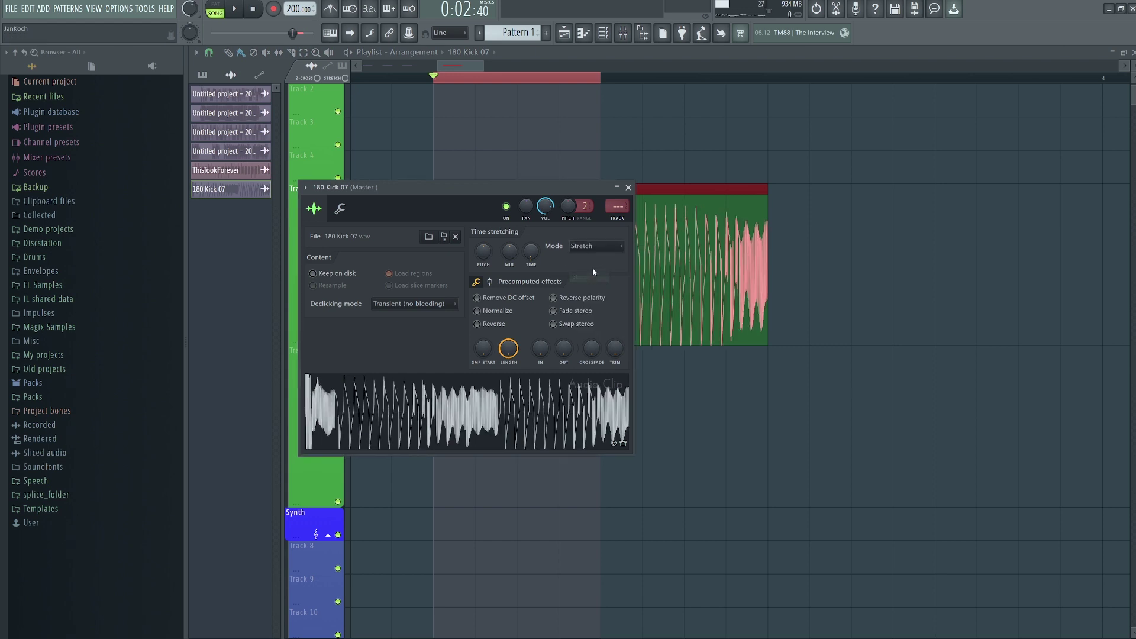
{"action": "key", "text": "space"}
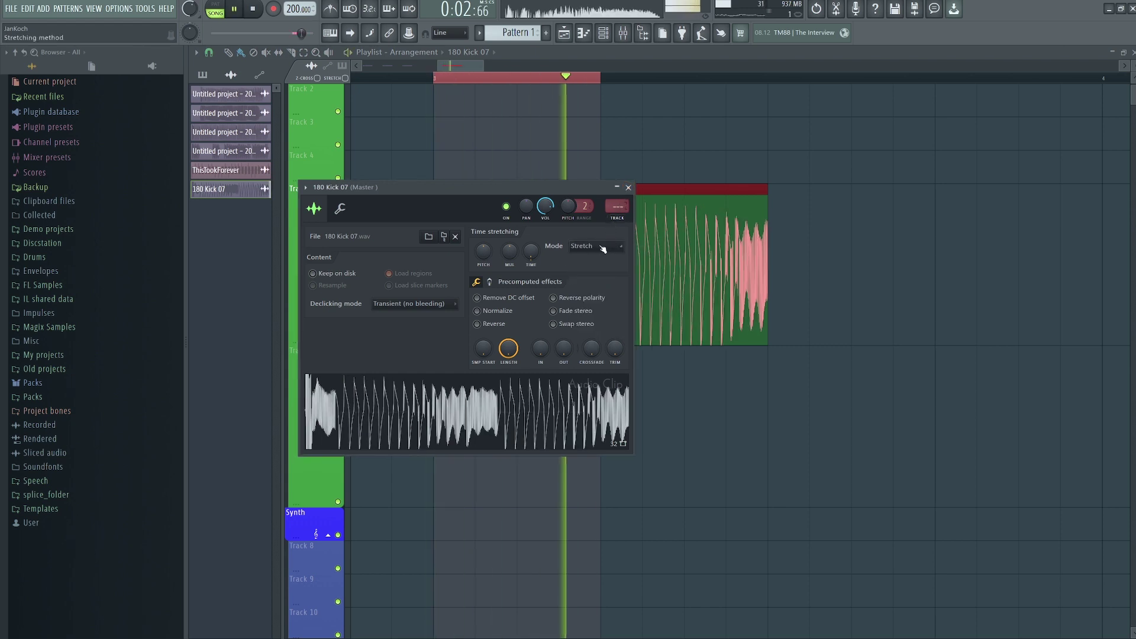
{"action": "key", "text": "space"}
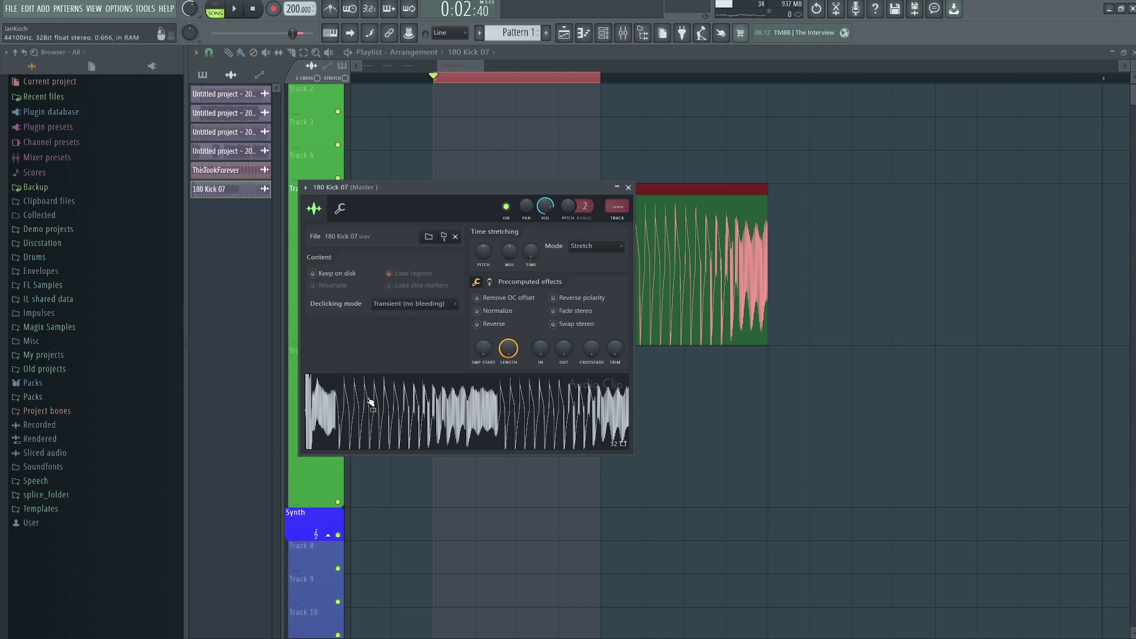
{"action": "left_click", "coordinate": [594, 245]}
{"action": "left_click", "coordinate": [588, 317]}
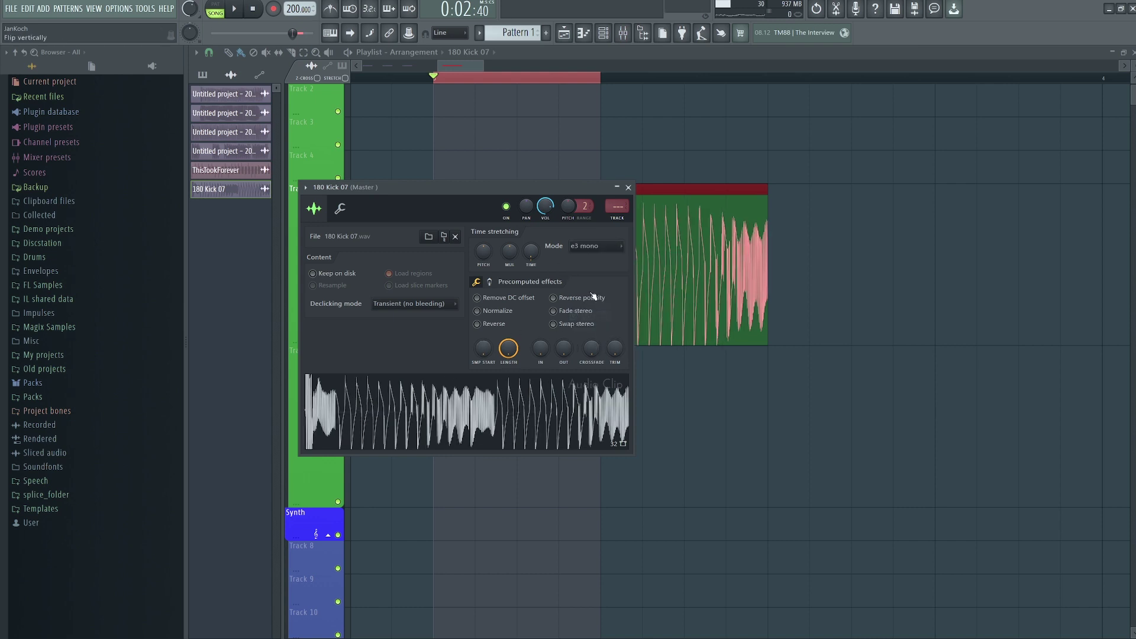
Play the first beat of 180 Kick 07 in e3 mono mode and close the clip's settings.
{"action": "key", "text": "space"}
{"action": "key", "text": "space"}
{"action": "key", "text": "Escape"}
{"action": "scroll", "coordinate": [541, 308], "scroll_direction": "down", "scroll_amount": 2}
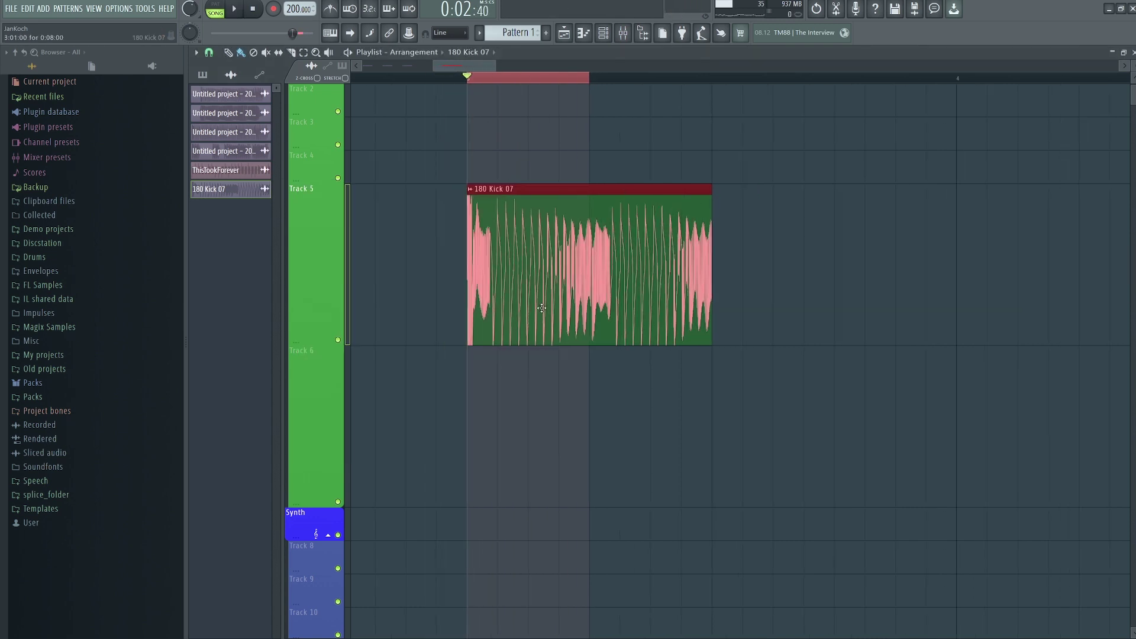
{"action": "scroll", "coordinate": [541, 308], "scroll_direction": "down", "scroll_amount": 2}
{"action": "key", "text": "space"}
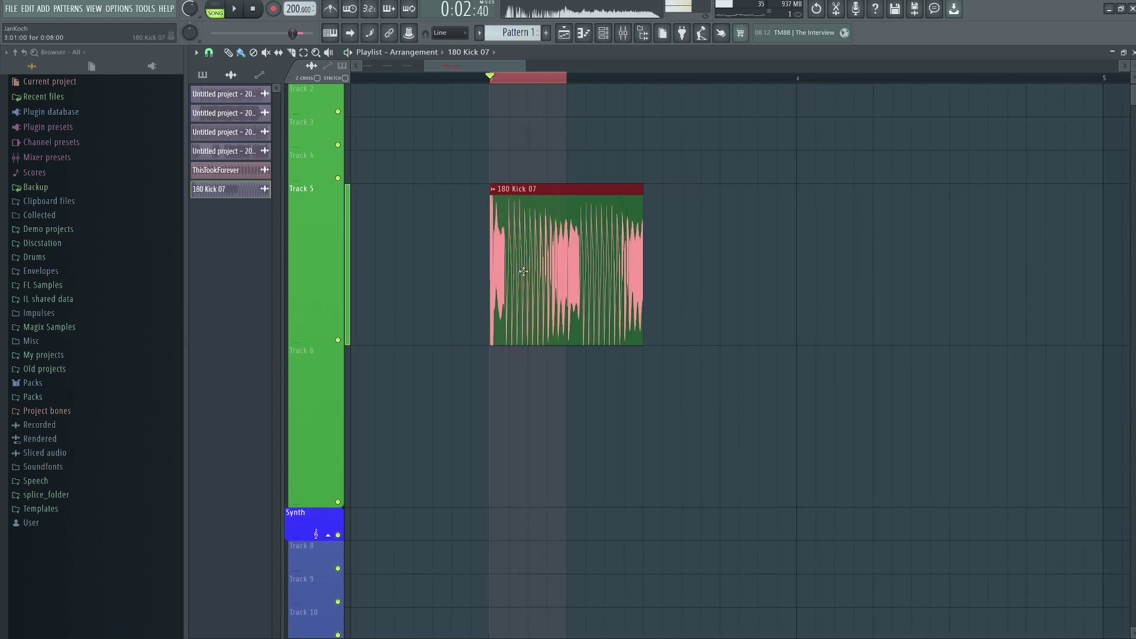
{"action": "key", "text": "space"}
Move 180 Kick 07 one beat earlier on Track 5, play the loop over its second half, and clear the loop selection.
{"action": "left_click_drag", "start_coordinate": [524, 275], "coordinate": [448, 278]}
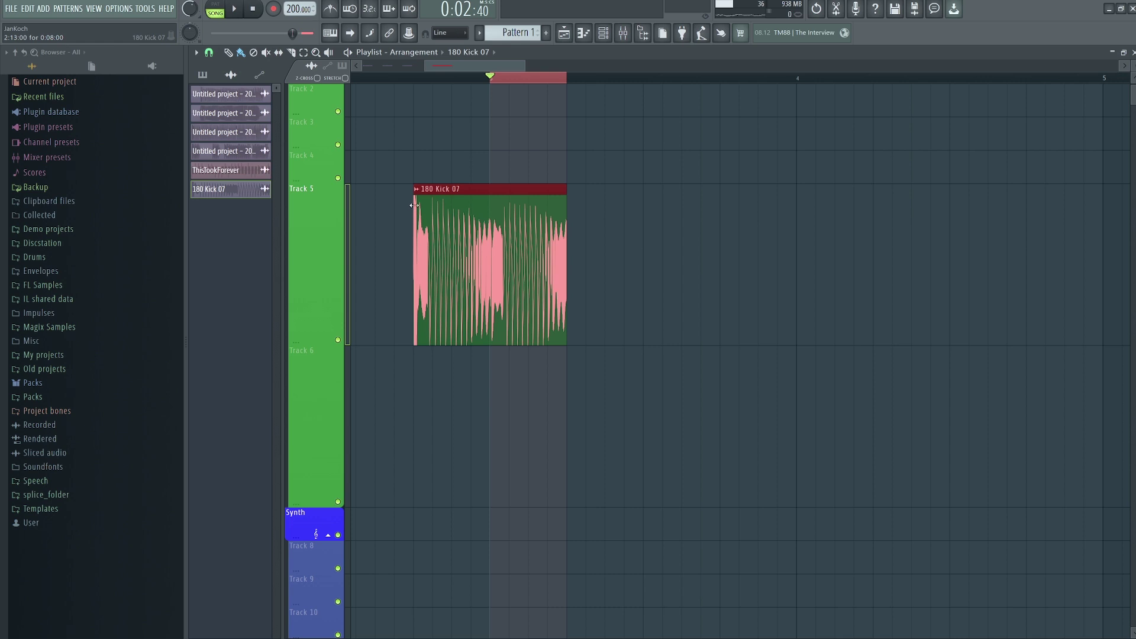
{"action": "scroll", "coordinate": [452, 278], "scroll_direction": "up", "scroll_amount": 3}
{"action": "scroll", "coordinate": [456, 290], "scroll_direction": "down", "scroll_amount": 2}
{"action": "key", "text": "space"}
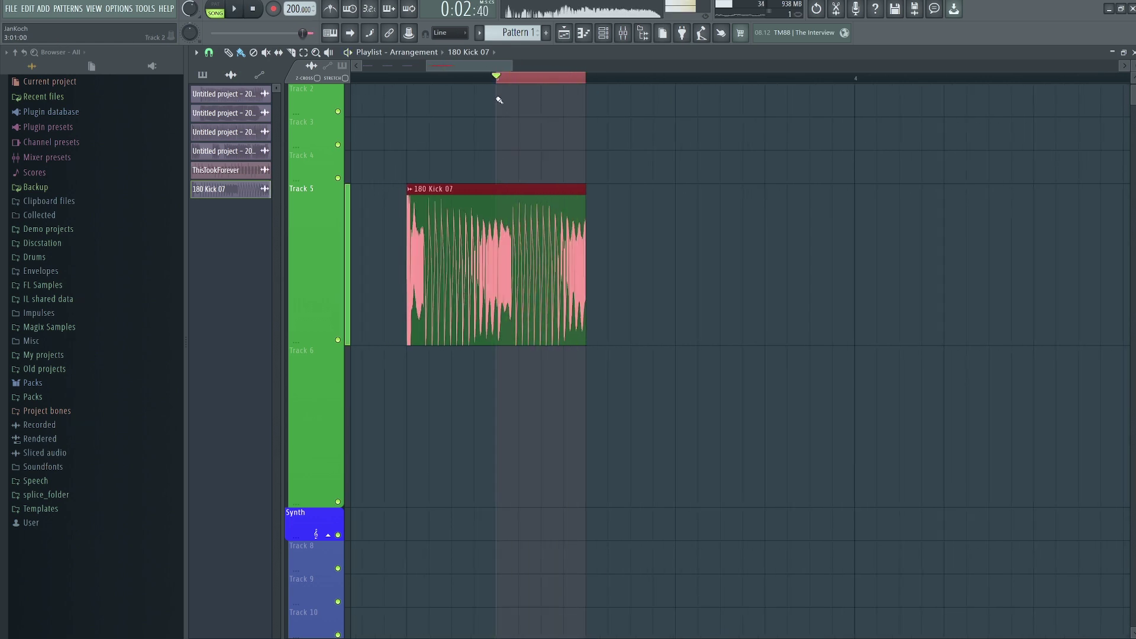
{"action": "left_click", "coordinate": [496, 76]}
{"action": "key", "text": "space"}
Move 180 Kick 07 to the middle of bar 2 on Track 5 and delete the stray copy on Track 2.
{"action": "scroll", "coordinate": [677, 319], "scroll_direction": "down", "scroll_amount": 4}
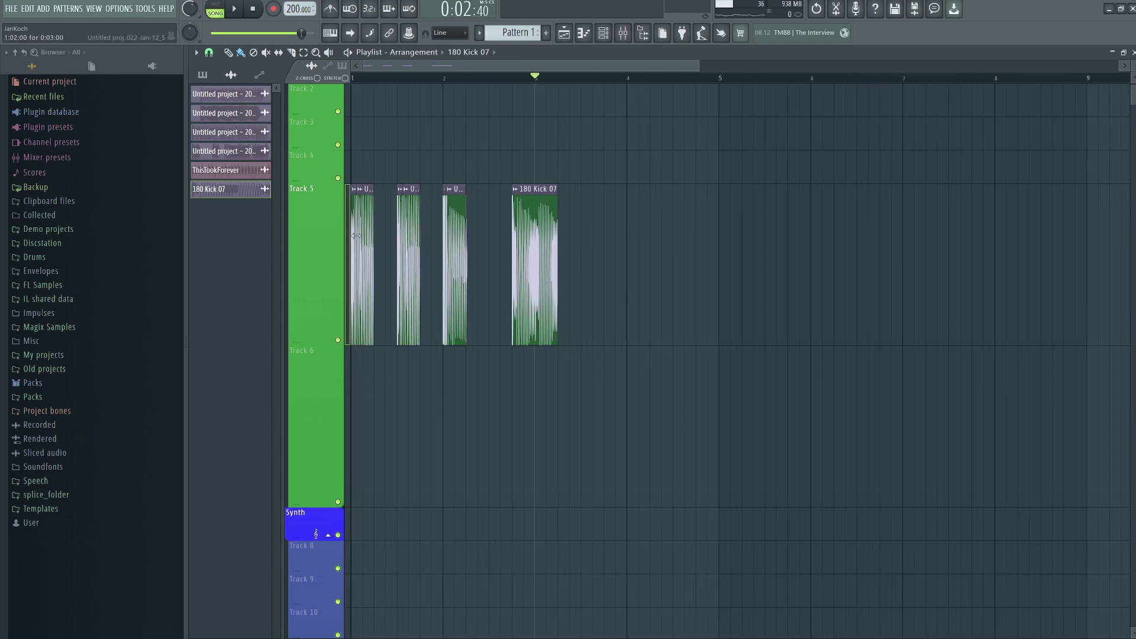
{"action": "left_click_drag", "start_coordinate": [535, 254], "coordinate": [512, 255]}
{"action": "left_click", "coordinate": [367, 102]}
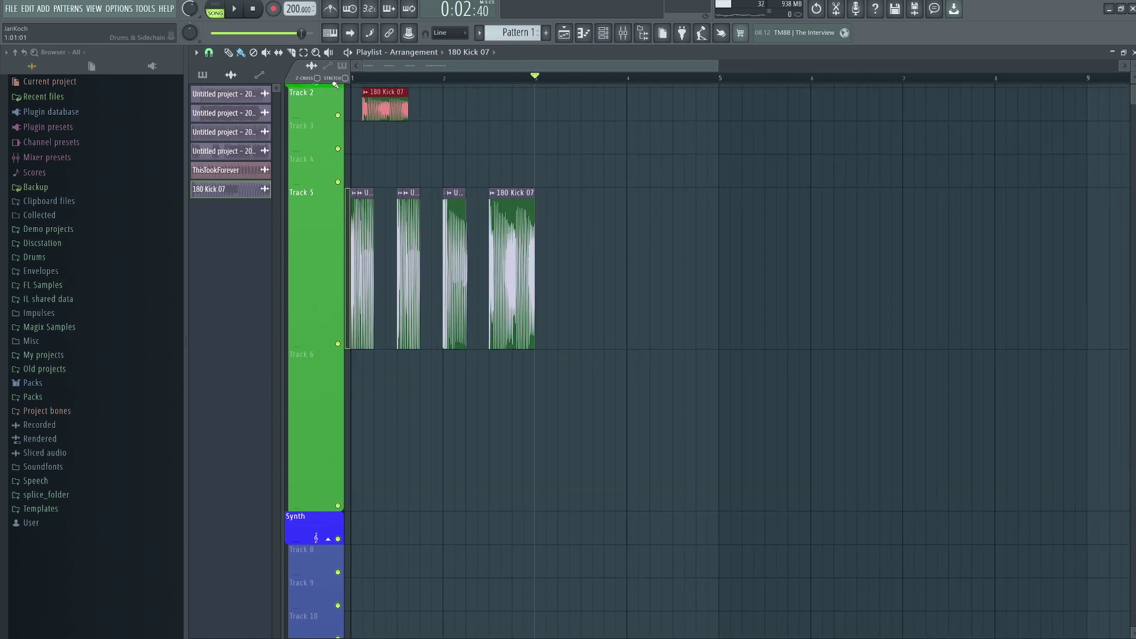
{"action": "right_click", "coordinate": [378, 89]}
Set the playback selection to bars 1 to 3 and play all four kicks in sequence.
{"action": "left_click", "coordinate": [355, 78]}
{"action": "left_click_drag", "start_coordinate": [355, 78], "coordinate": [627, 115]}
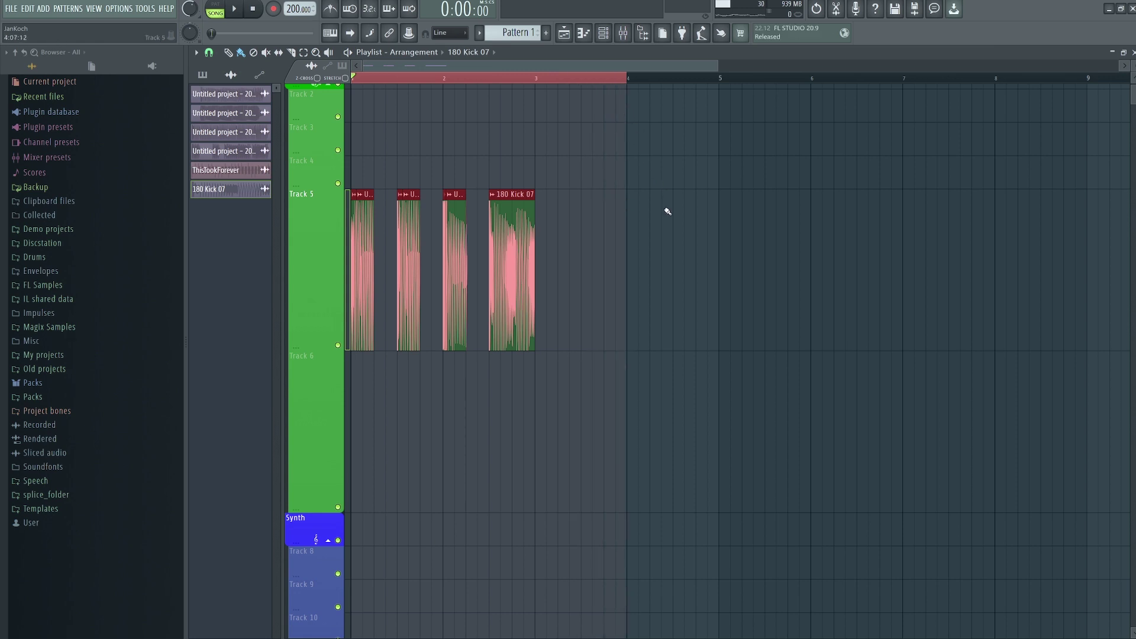
{"action": "key", "text": "space"}
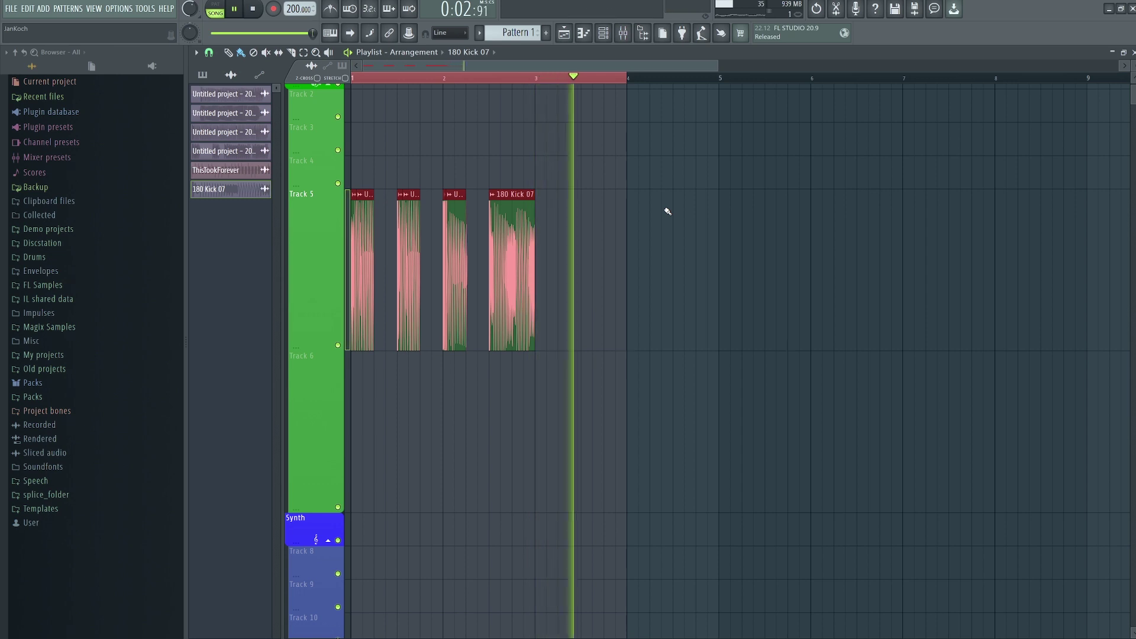
{"action": "key", "text": "space"}
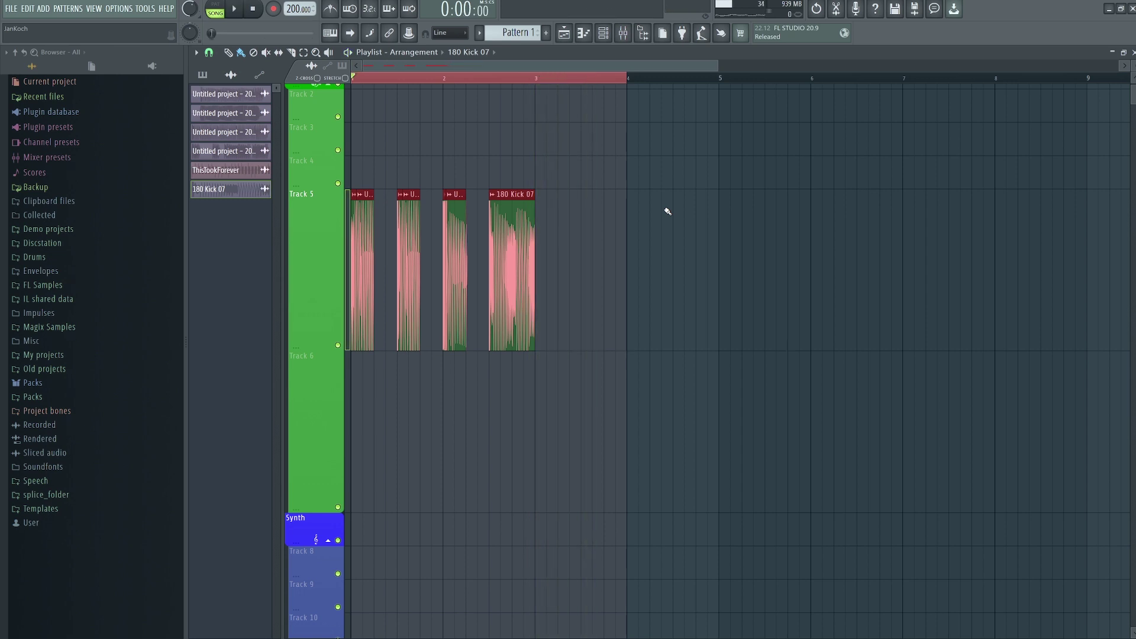